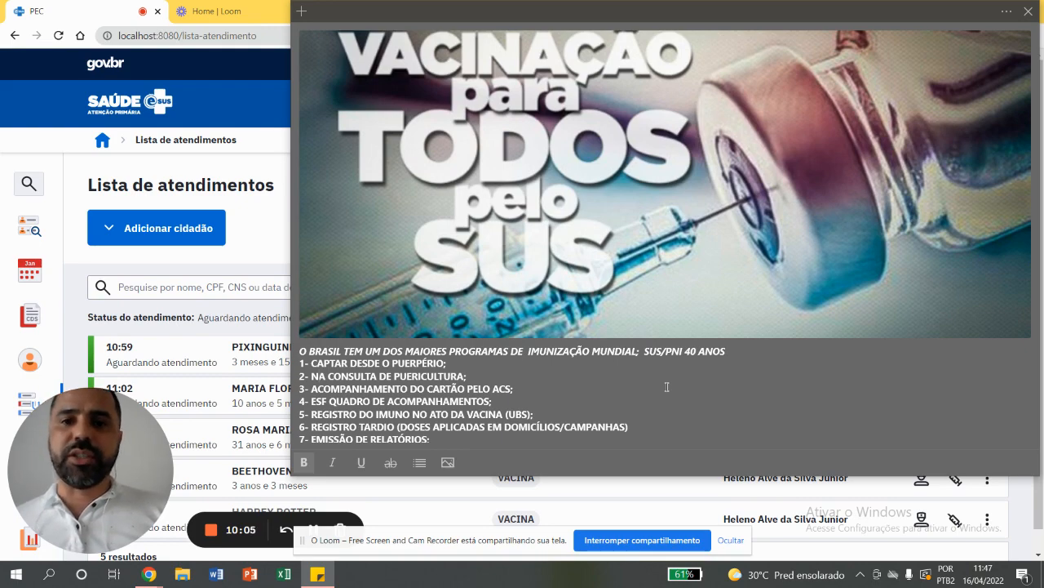
Enlarge the vaccination note to read its topic list, and close it to return to the attendance list
{"action": "double_click", "coordinate": [862, 12]}
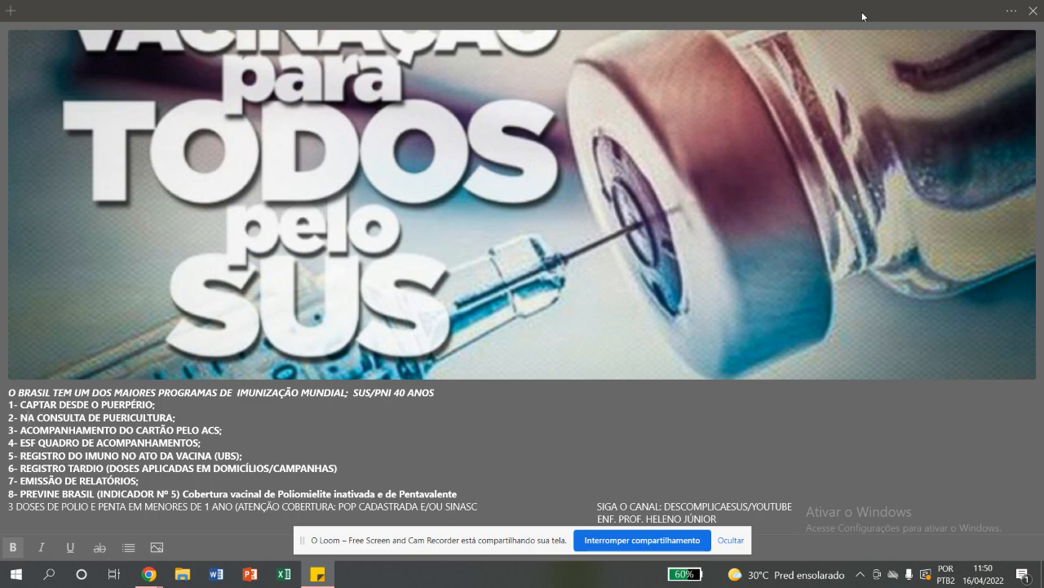
{"action": "left_click", "coordinate": [1028, 10]}
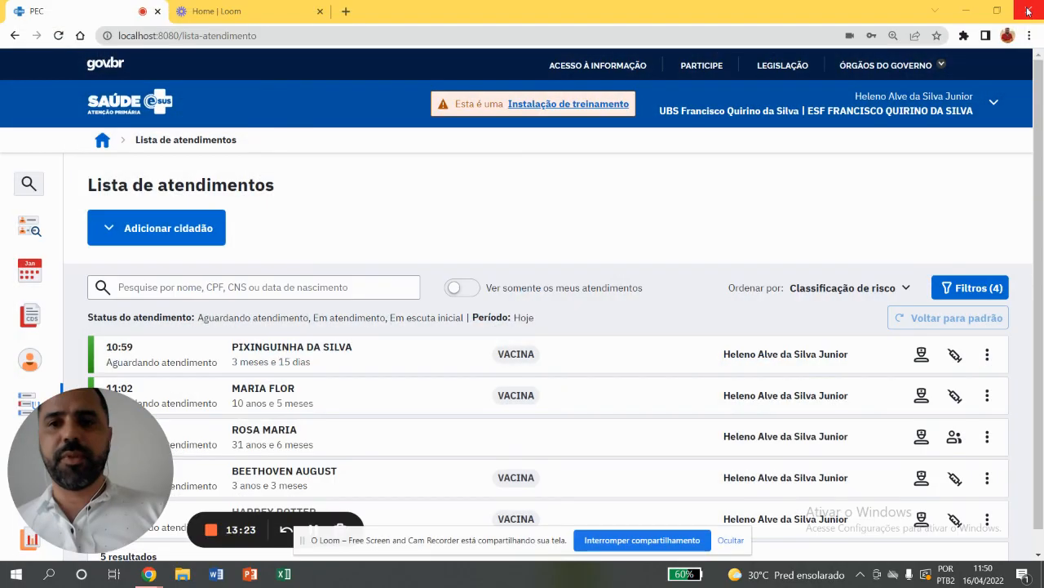
{"action": "left_click_drag", "start_coordinate": [130, 471], "coordinate": [1006, 93]}
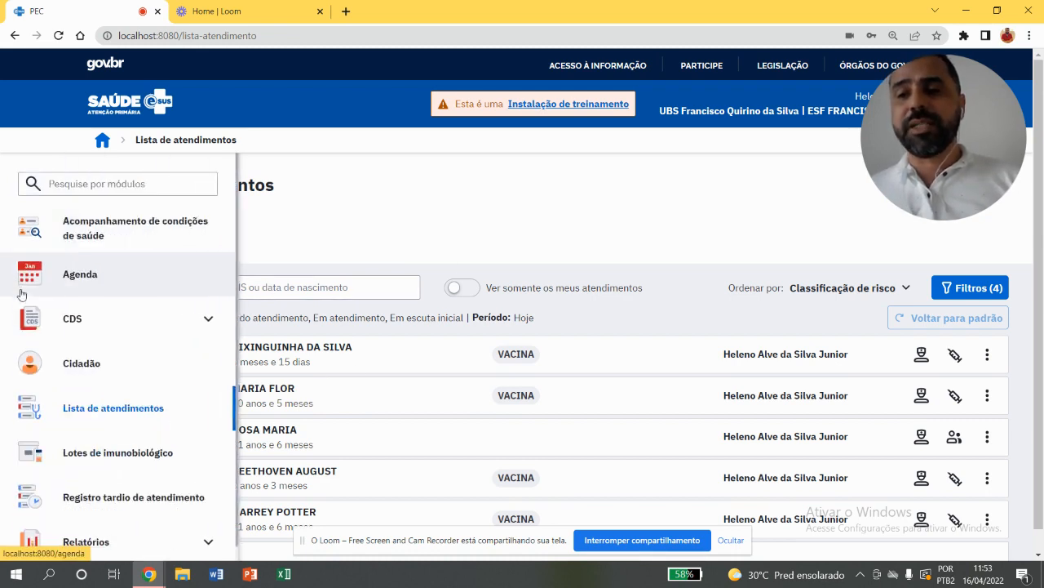
Open the Vacinação records under CDS and add a new vaccination form
{"action": "left_click", "coordinate": [63, 319]}
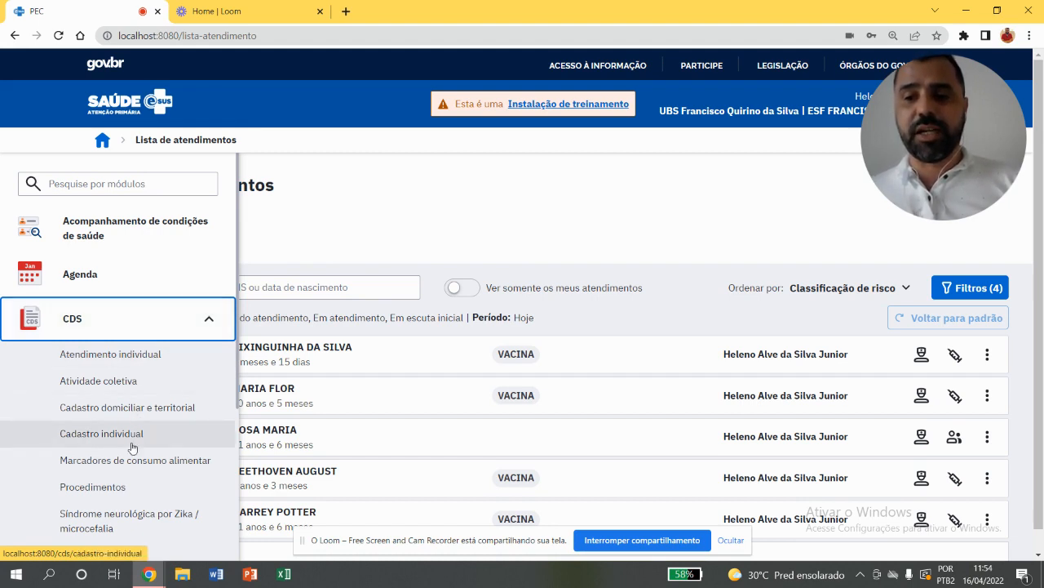
{"action": "key", "text": "Tab"}
{"action": "key", "text": "Tab"}
{"action": "key", "text": "Tab"}
{"action": "key", "text": "Tab"}
{"action": "key", "text": "Tab"}
{"action": "key", "text": "Tab"}
{"action": "key", "text": "Tab"}
{"action": "key", "text": "Tab"}
{"action": "key", "text": "Tab"}
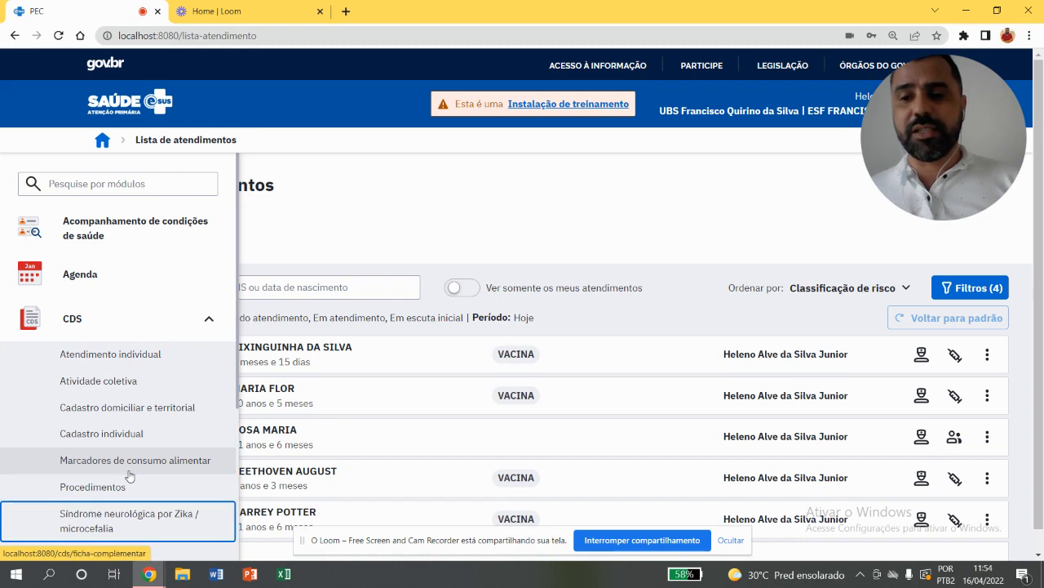
{"action": "key", "text": "shift+Tab"}
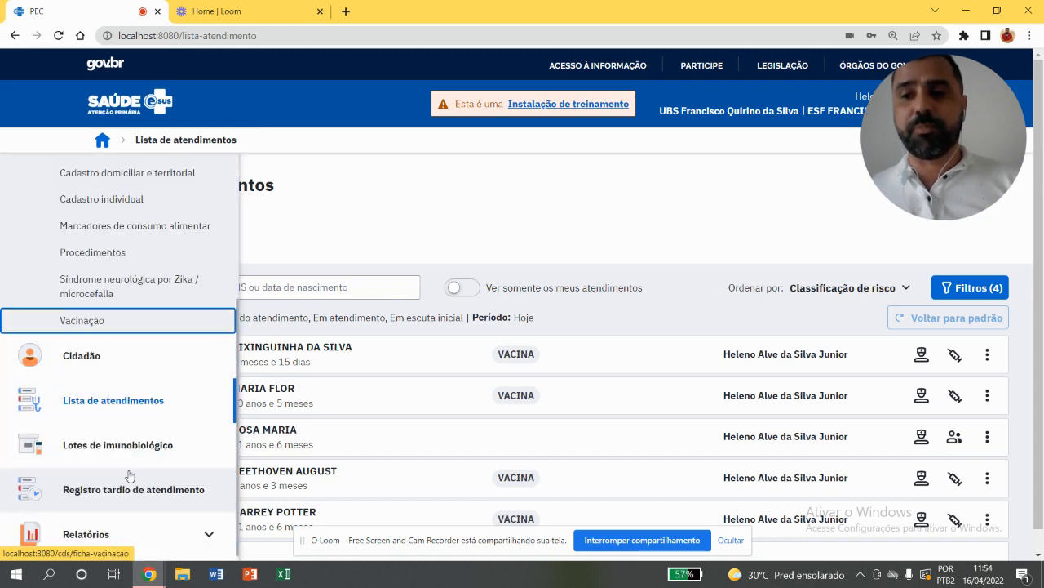
{"action": "left_click", "coordinate": [126, 323]}
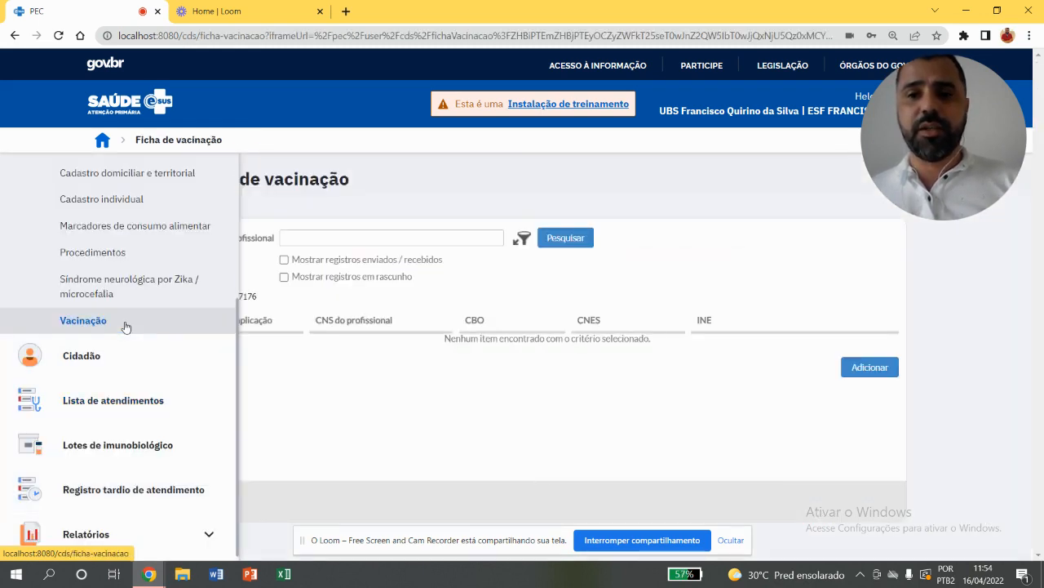
{"action": "left_click", "coordinate": [858, 370]}
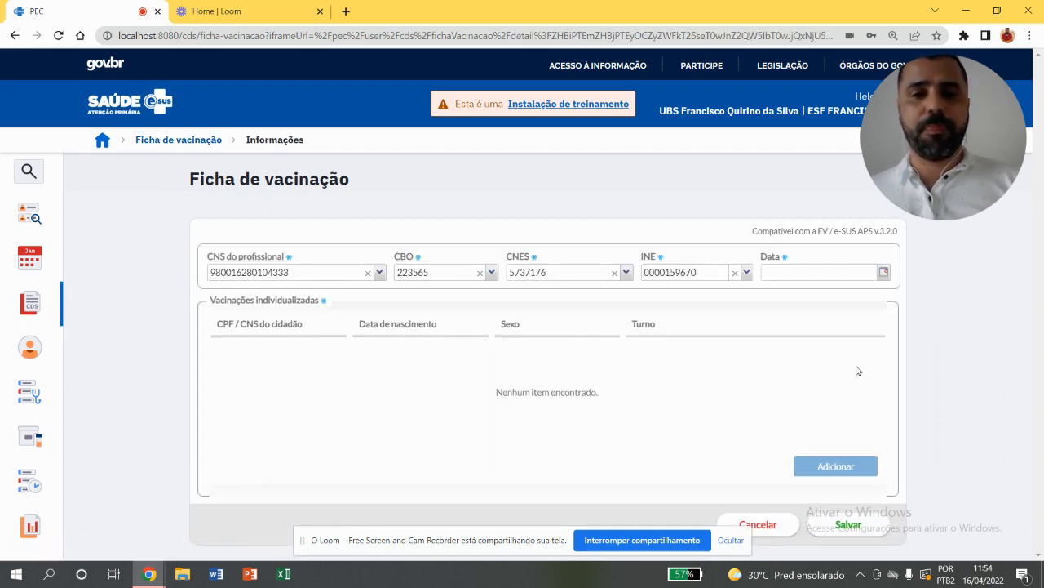
Set the vaccination form's date to 13/04/2022 and add an individual vaccination entry
{"action": "left_click", "coordinate": [885, 269]}
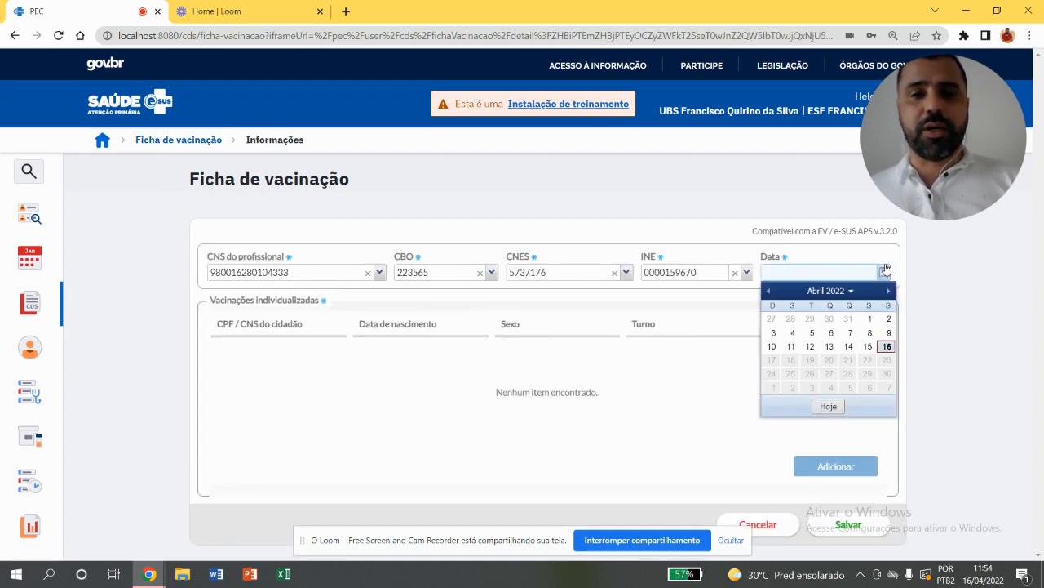
{"action": "left_click", "coordinate": [830, 347]}
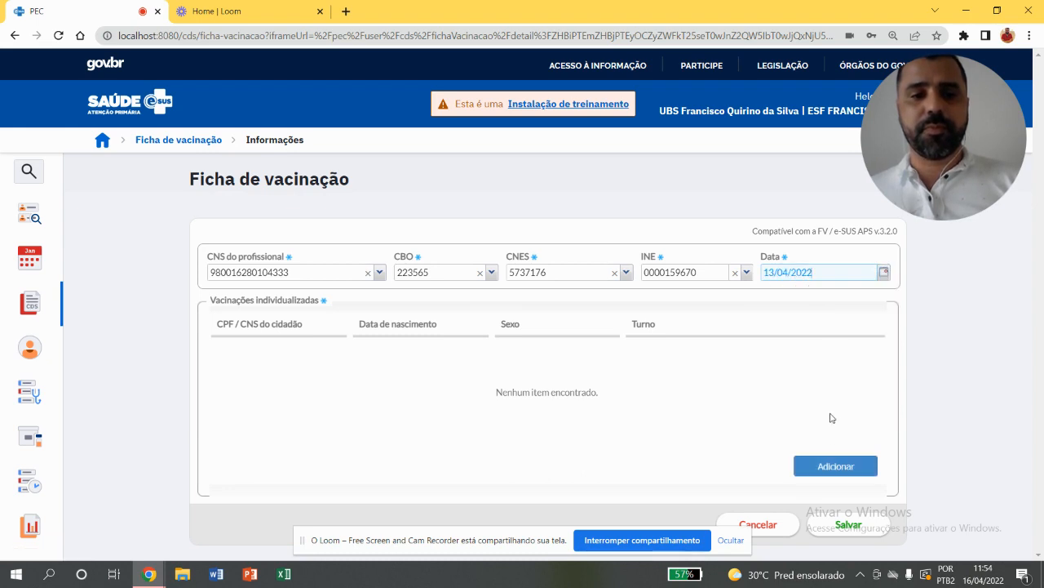
{"action": "left_click", "coordinate": [826, 465]}
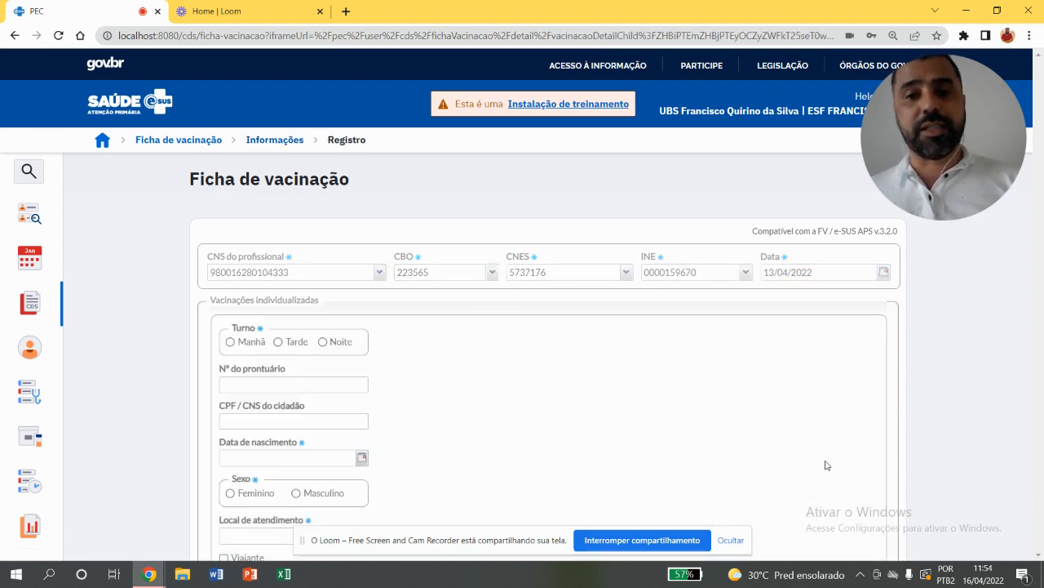
Examine the citizen fields of the individual vaccination entry, including CPF / CNS, date of birth, sex and Local de atendimento
{"action": "scroll", "coordinate": [1039, 307], "scroll_direction": "down", "scroll_amount": 1}
{"action": "left_click_drag", "start_coordinate": [1039, 307], "coordinate": [1027, 371]}
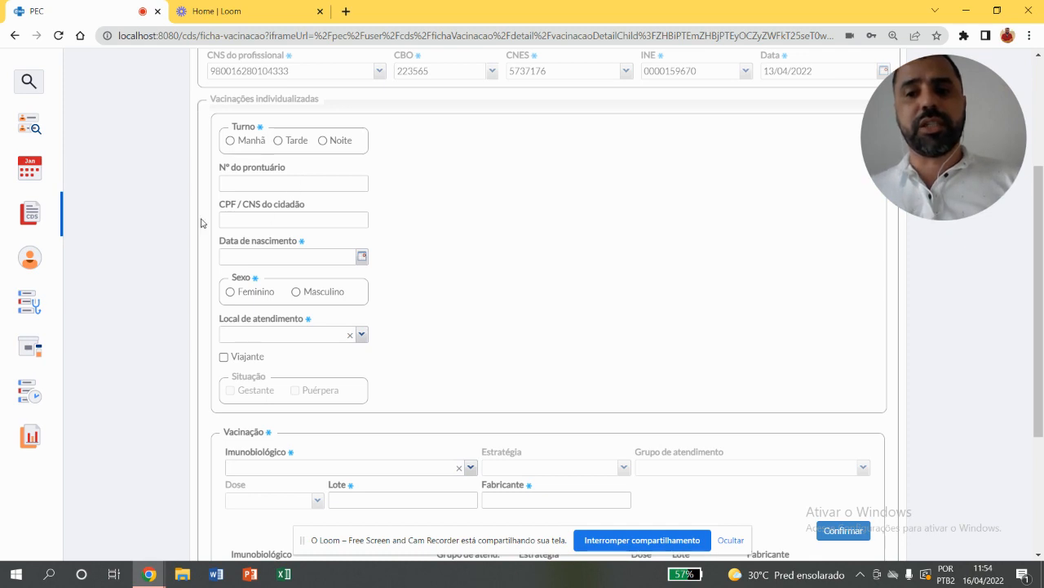
{"action": "left_click", "coordinate": [296, 221]}
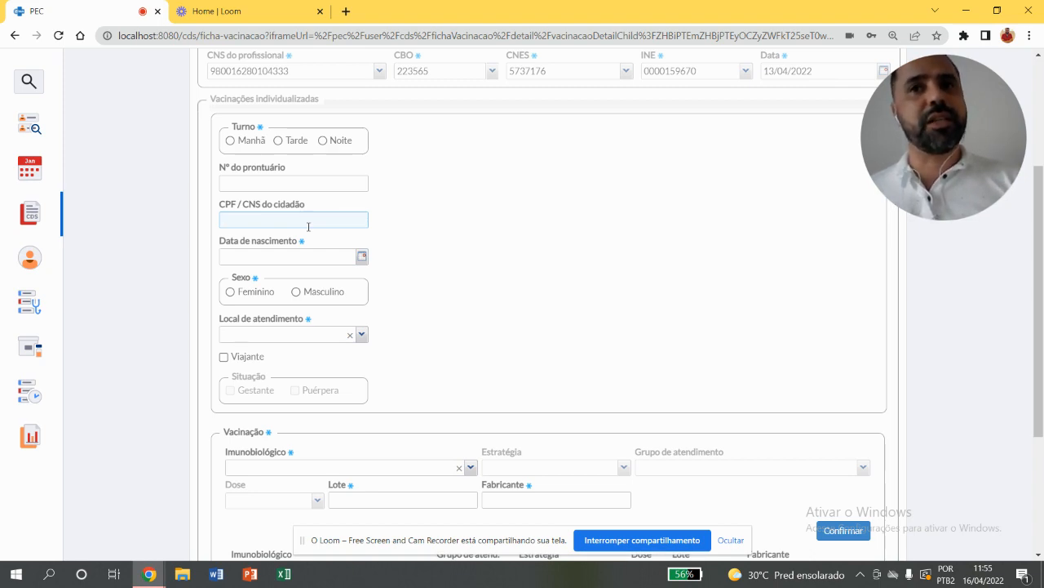
{"action": "left_click", "coordinate": [499, 275]}
{"action": "scroll", "coordinate": [500, 275], "scroll_direction": "down", "scroll_amount": 2}
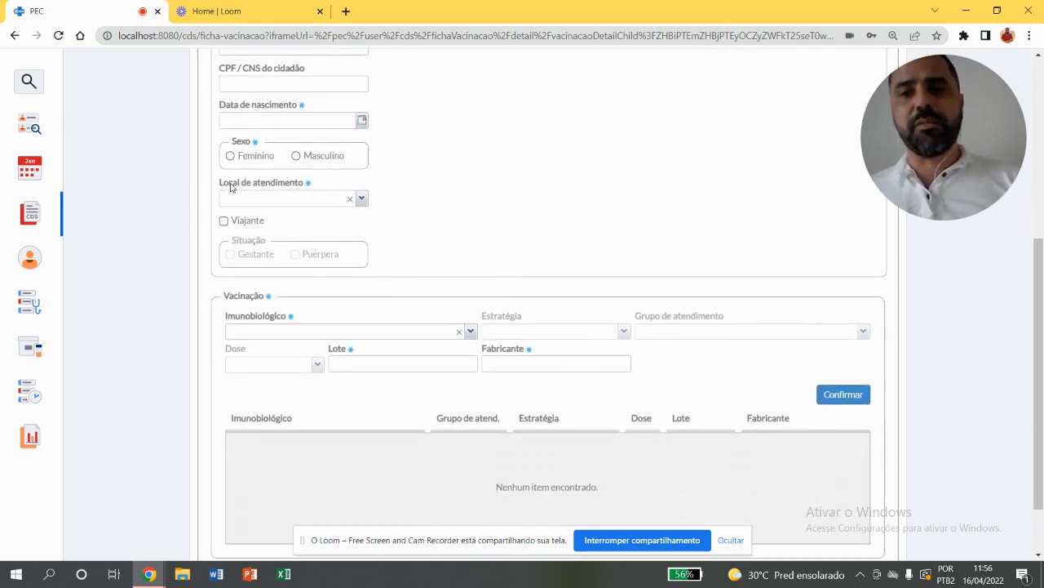
{"action": "left_click", "coordinate": [361, 199]}
{"action": "left_click", "coordinate": [425, 185]}
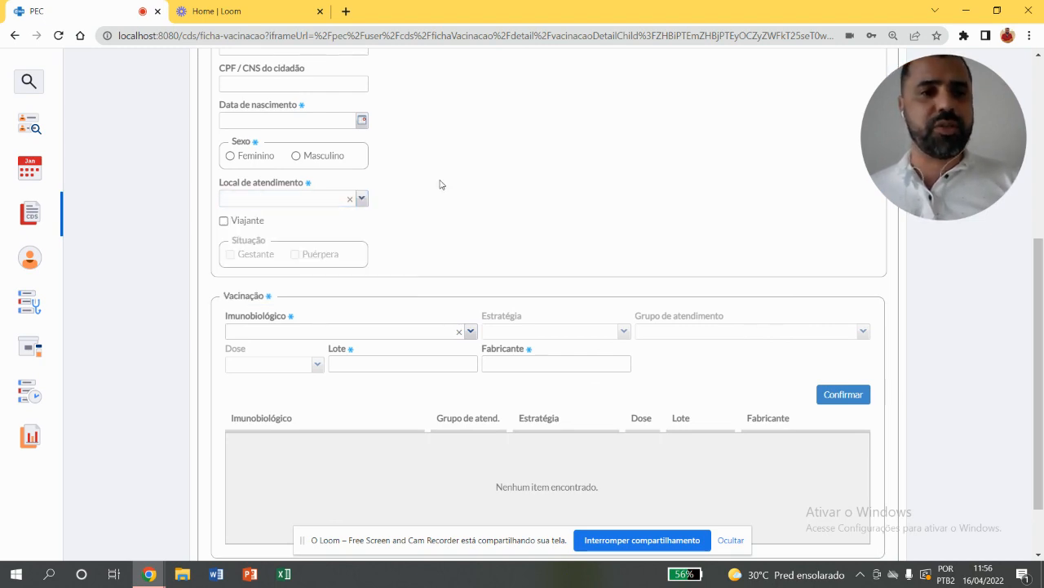
Examine the Vacinação section's fields, including the Imunobiológico options, Lote and Fabricante, and look back over the form
{"action": "scroll", "coordinate": [440, 184], "scroll_direction": "down", "scroll_amount": 1}
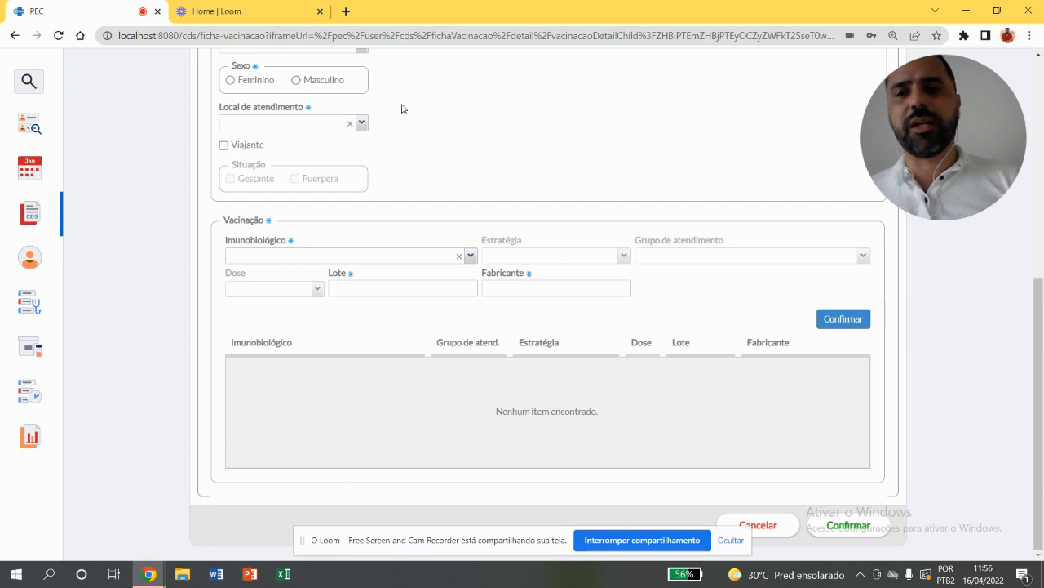
{"action": "left_click", "coordinate": [470, 256]}
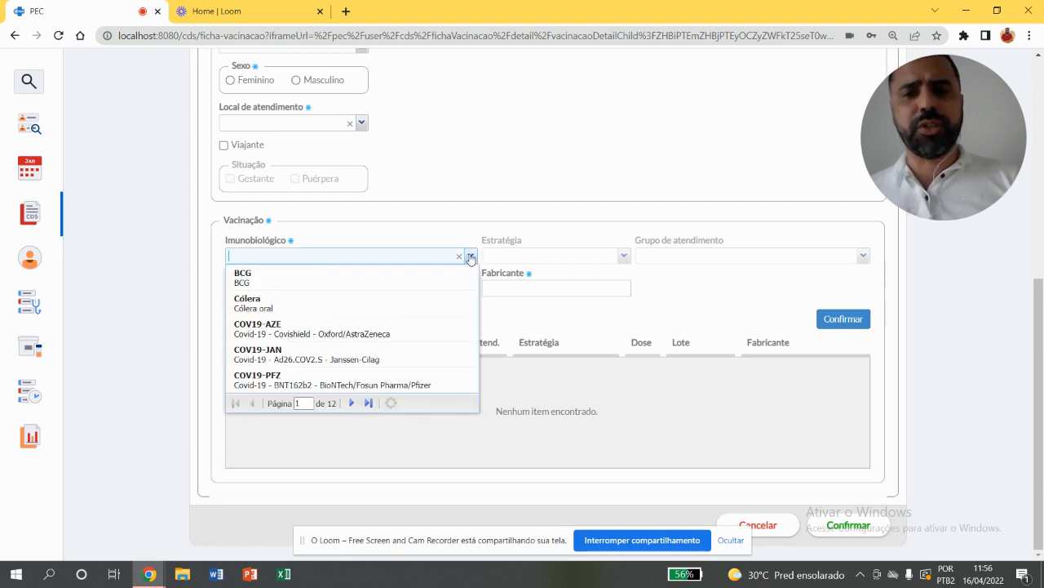
{"action": "left_click", "coordinate": [655, 287]}
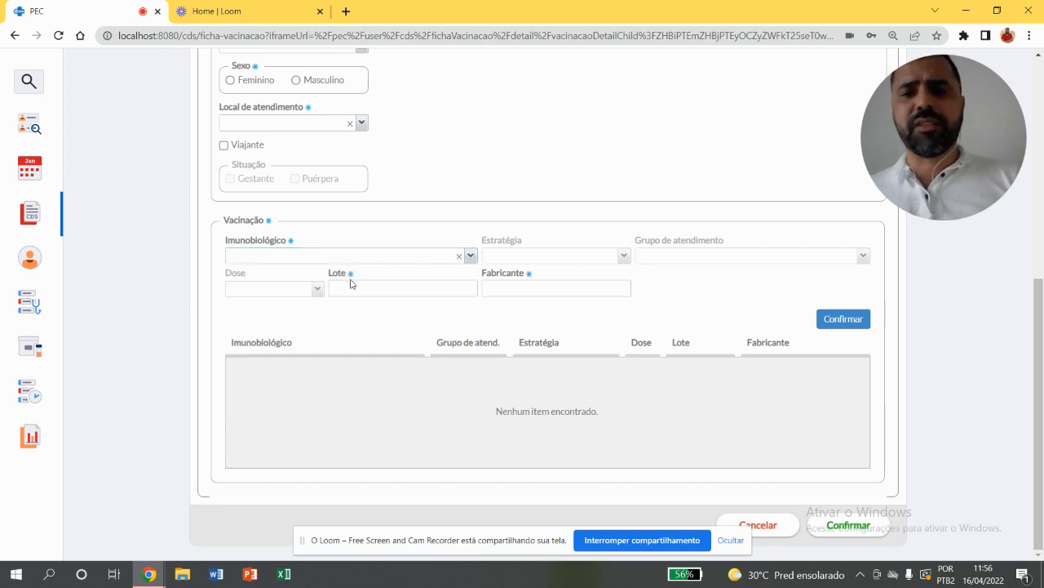
{"action": "left_click", "coordinate": [351, 285]}
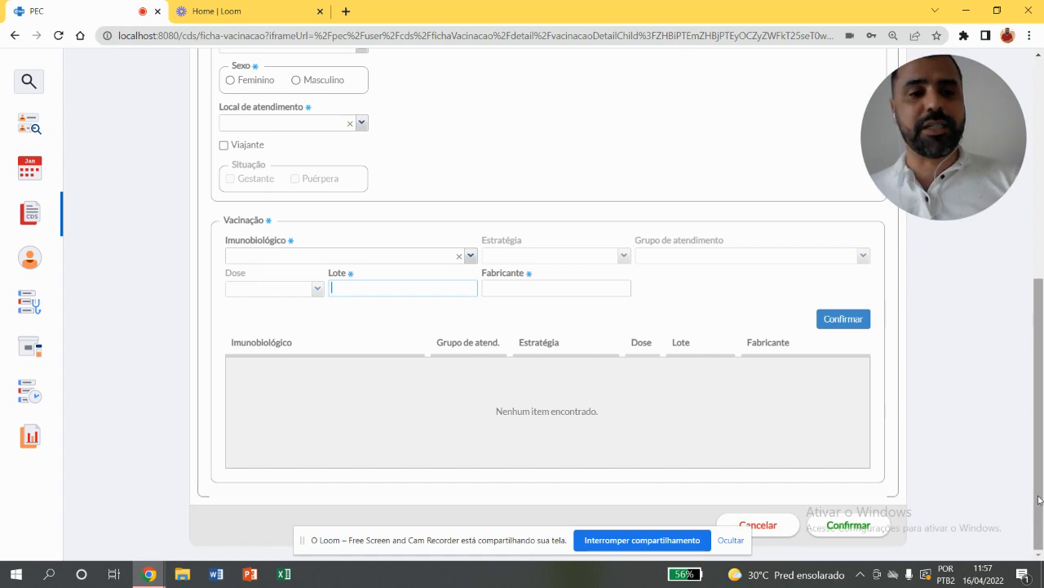
{"action": "scroll", "coordinate": [1043, 386], "scroll_direction": "up", "scroll_amount": 1}
{"action": "scroll", "coordinate": [1043, 387], "scroll_direction": "up", "scroll_amount": 5}
{"action": "scroll", "coordinate": [1043, 328], "scroll_direction": "down", "scroll_amount": 1}
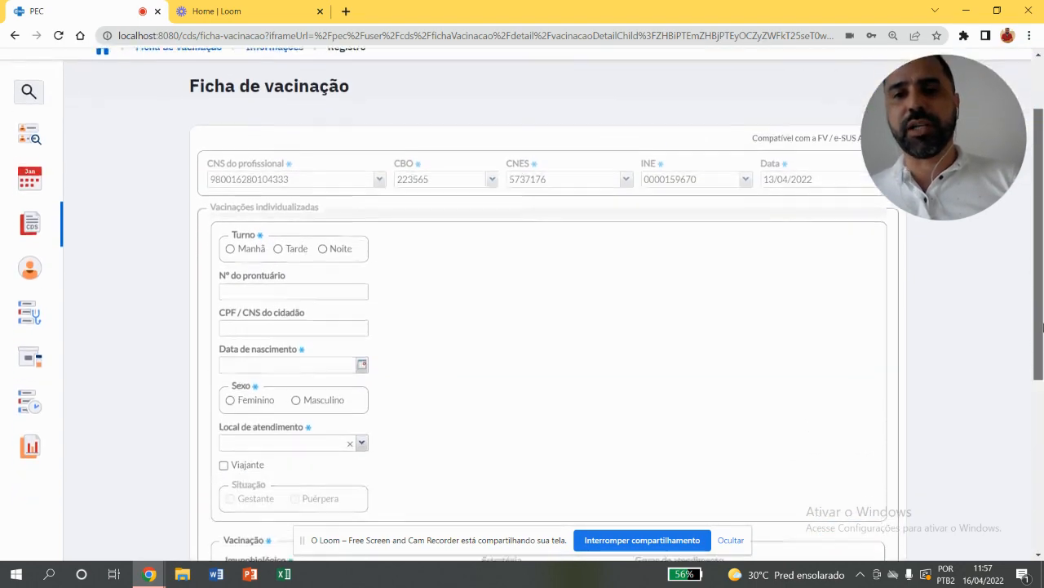
Open Lotes de imunobiológico and start registering batch 84844 with manufacturer FIOCRUZ
{"action": "mouse_move", "coordinate": [38, 287]}
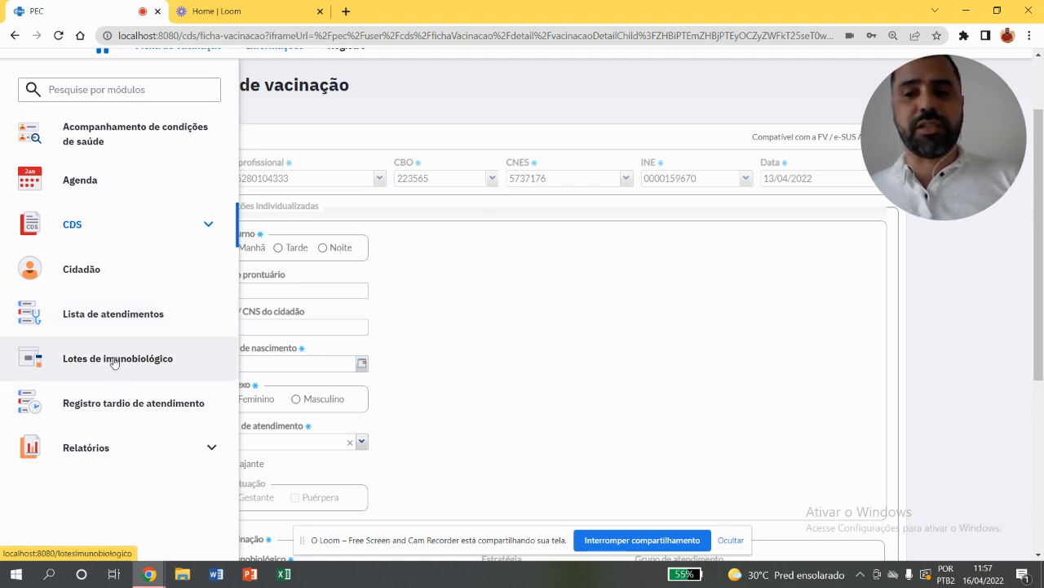
{"action": "left_click", "coordinate": [118, 361]}
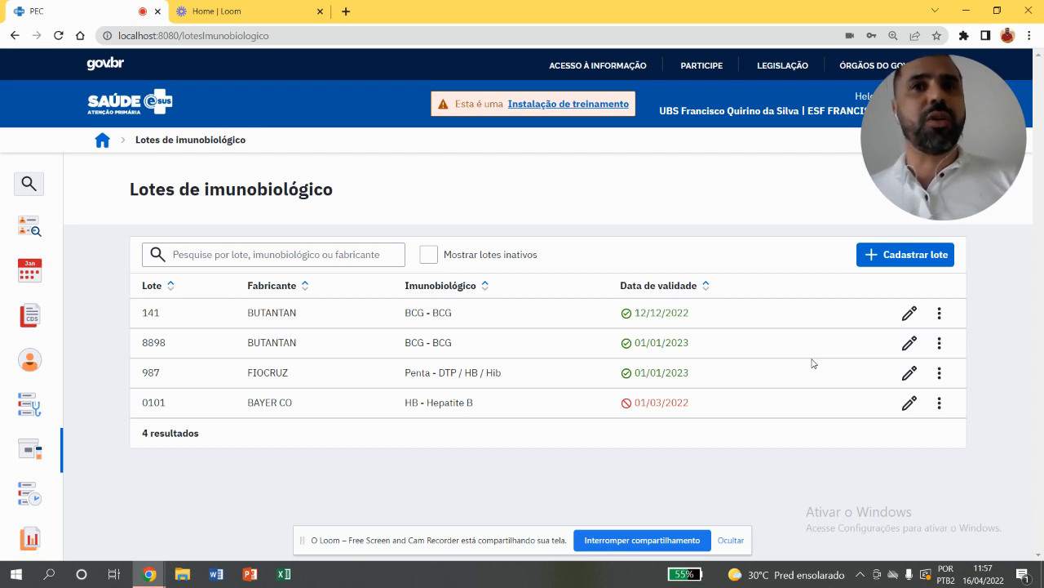
{"action": "left_click", "coordinate": [896, 256]}
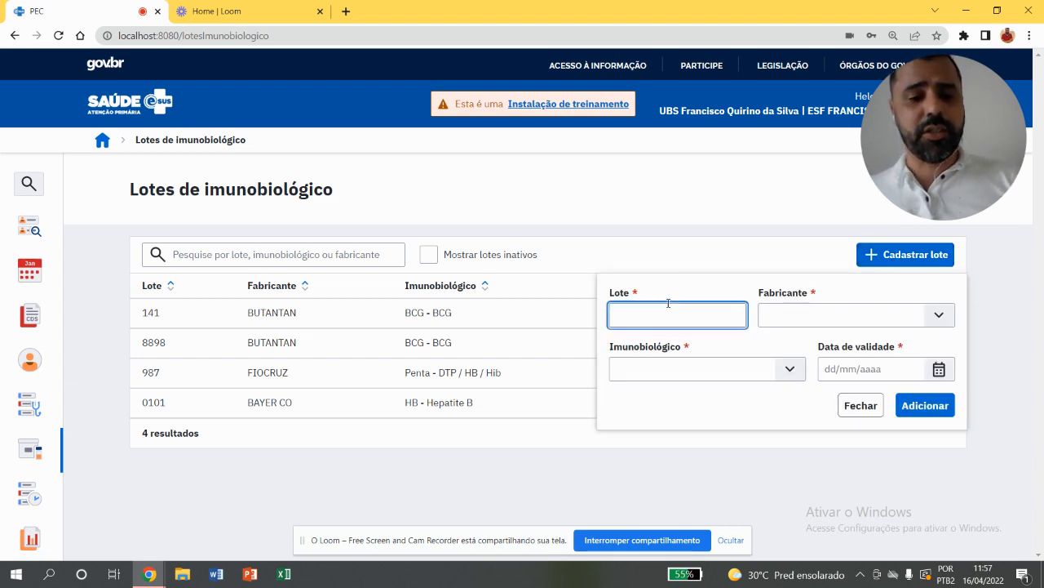
{"action": "type", "text": "84844"}
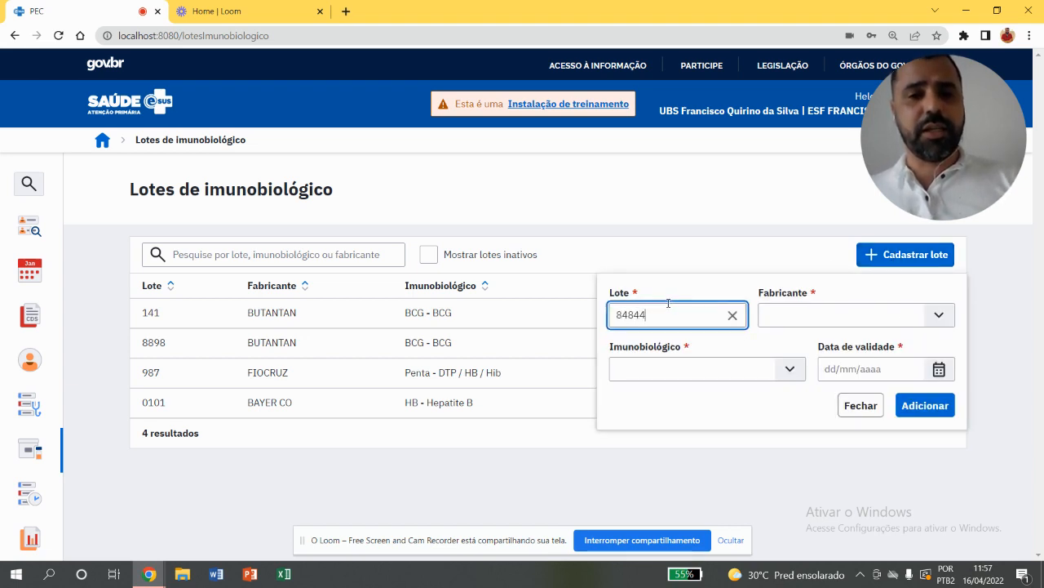
{"action": "left_click", "coordinate": [784, 314]}
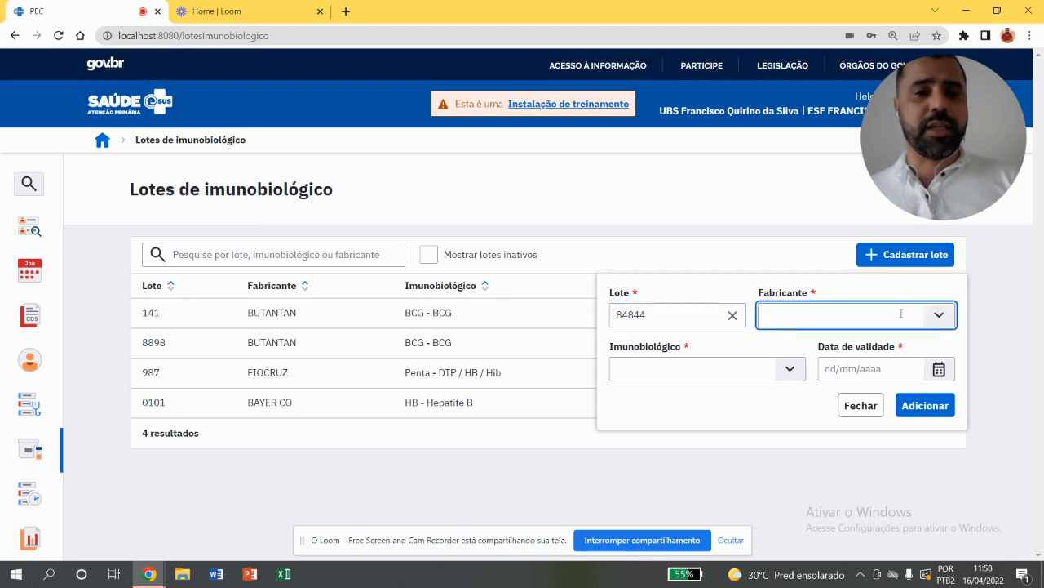
{"action": "type", "text": "FIO"}
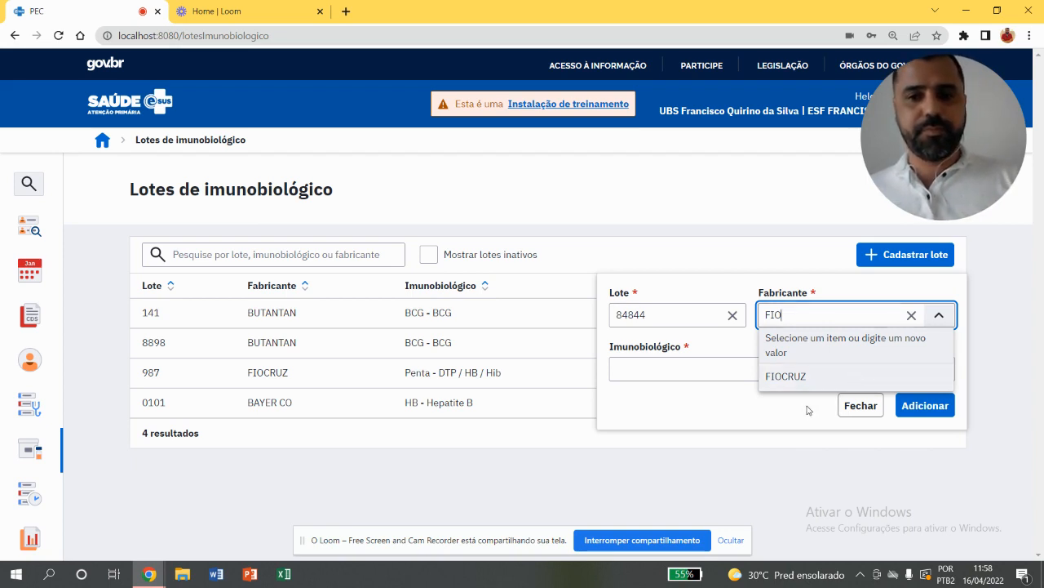
{"action": "left_click", "coordinate": [798, 376]}
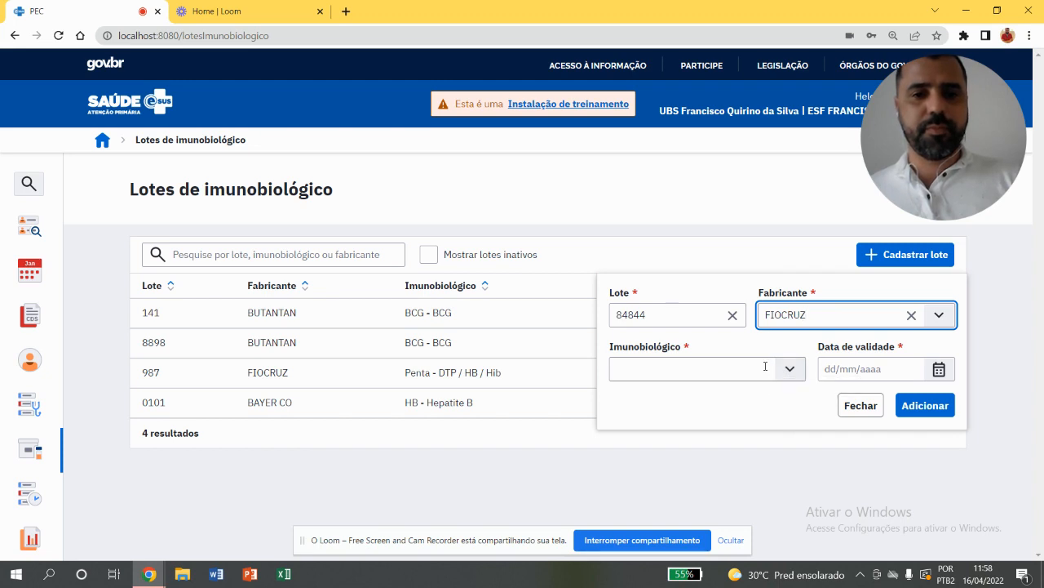
Set the new batch's immunobiological to BCG and its expiry date to 01/01/2023, add it and close the form
{"action": "left_click", "coordinate": [765, 367]}
{"action": "scroll", "coordinate": [702, 457], "scroll_direction": "down", "scroll_amount": 1}
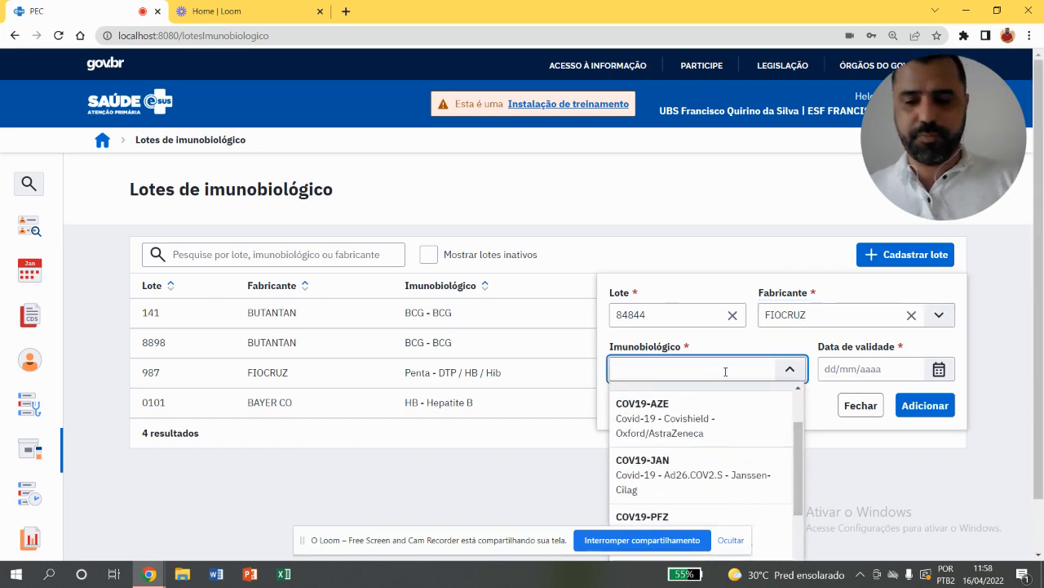
{"action": "type", "text": "BC"}
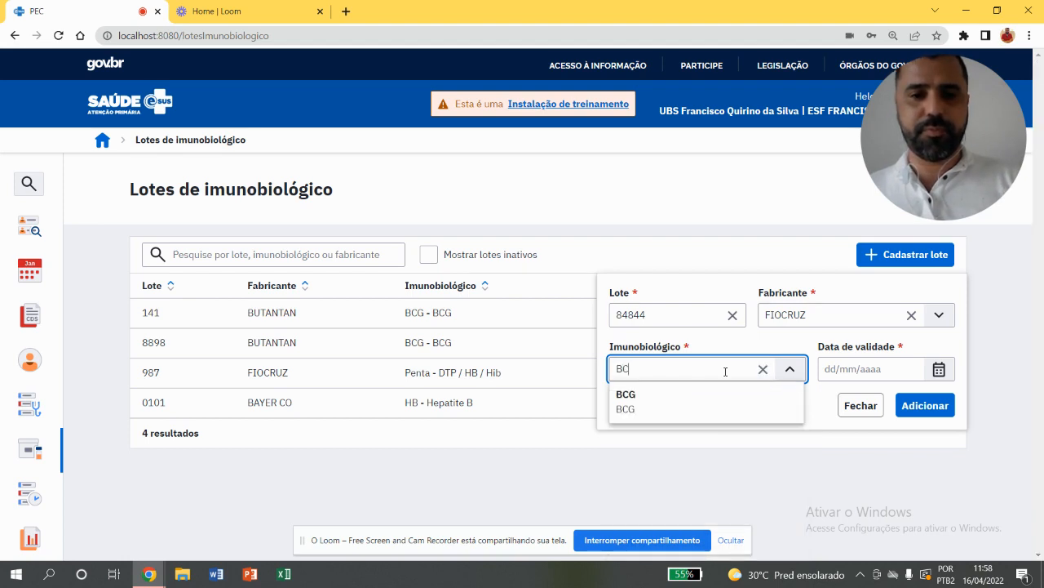
{"action": "left_click", "coordinate": [693, 408]}
{"action": "left_click", "coordinate": [841, 369]}
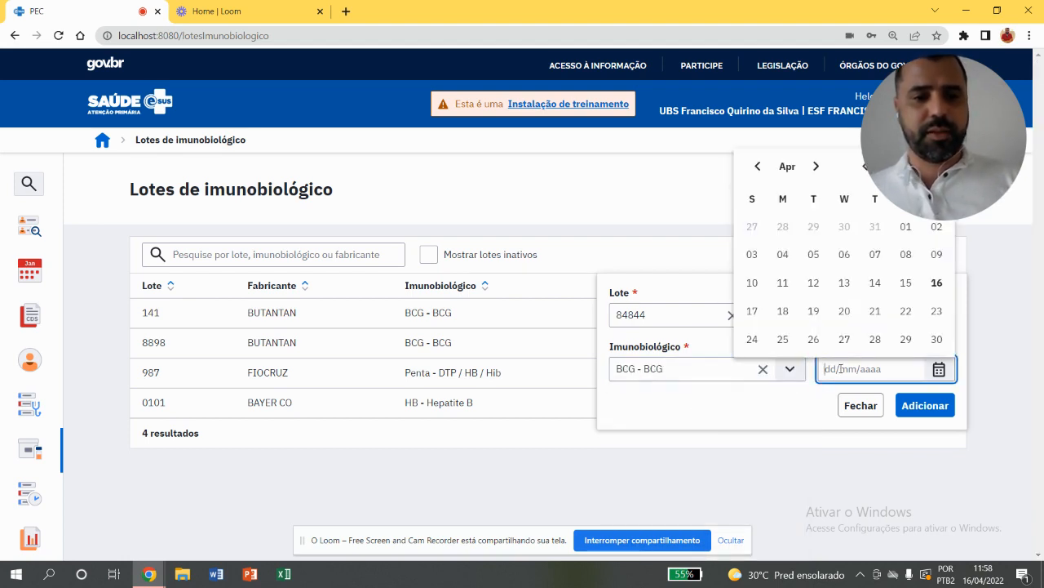
{"action": "type", "text": "01/01/20"}
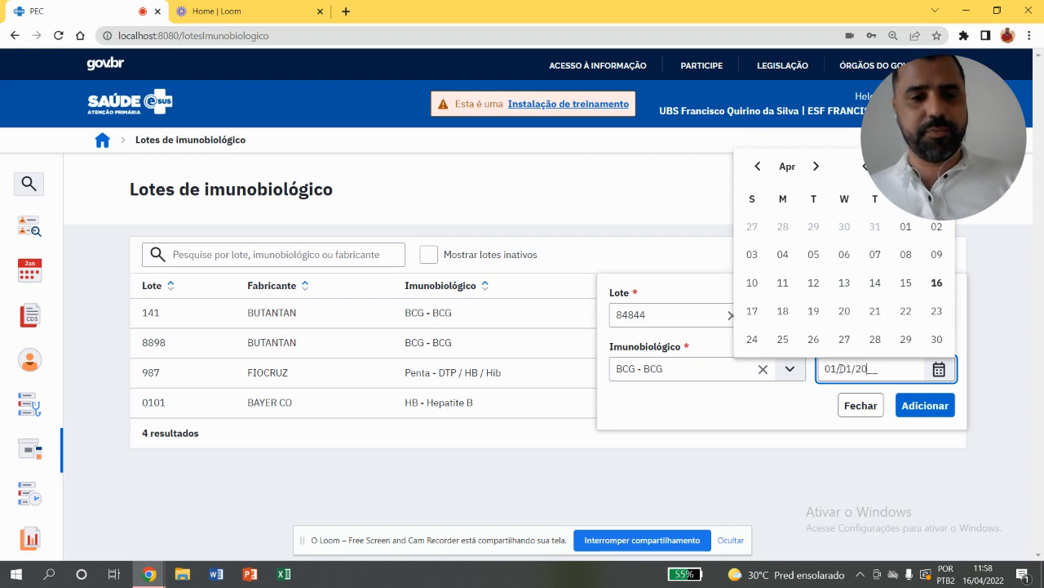
{"action": "type", "text": "23"}
{"action": "left_click", "coordinate": [807, 406]}
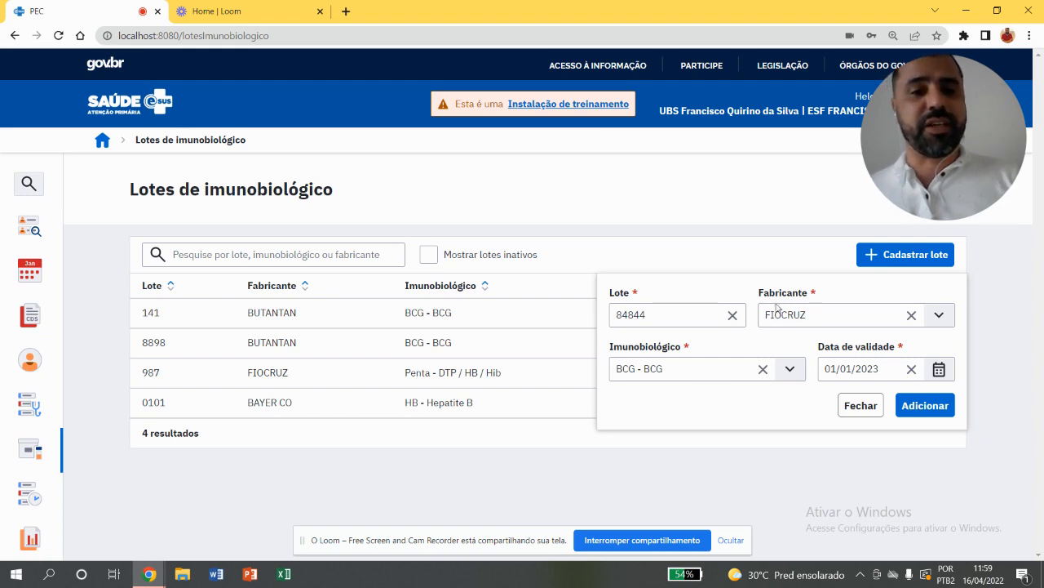
{"action": "left_click", "coordinate": [927, 406]}
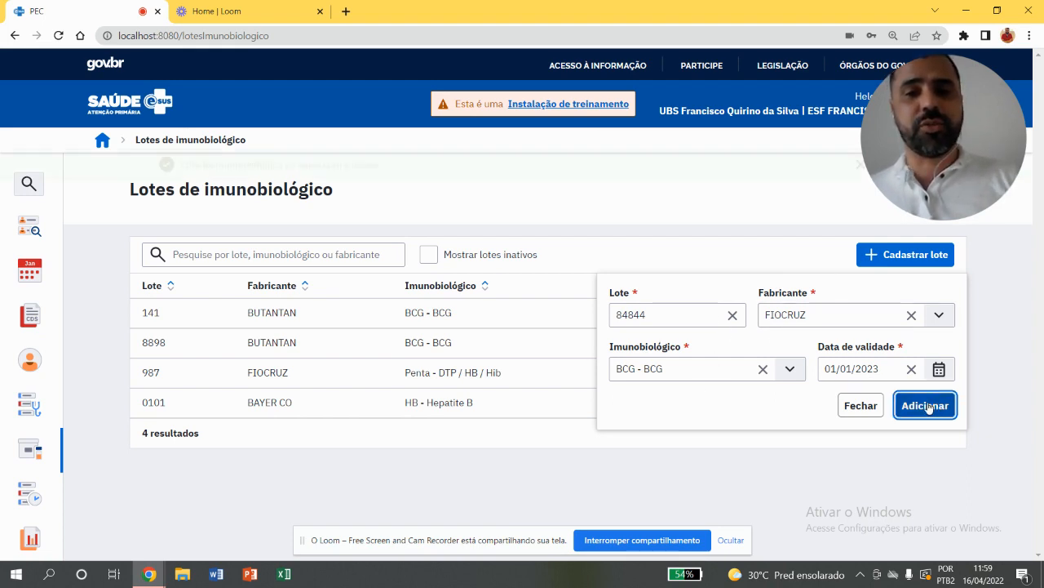
{"action": "left_click", "coordinate": [640, 201]}
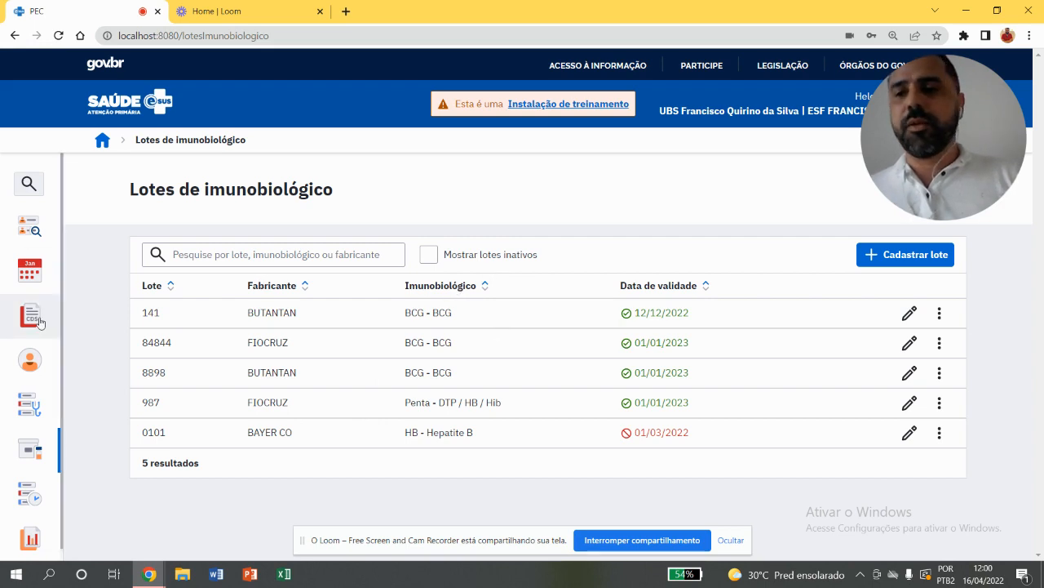
Return to the Lista de atendimentos
{"action": "mouse_move", "coordinate": [72, 406]}
{"action": "left_click", "coordinate": [164, 417]}
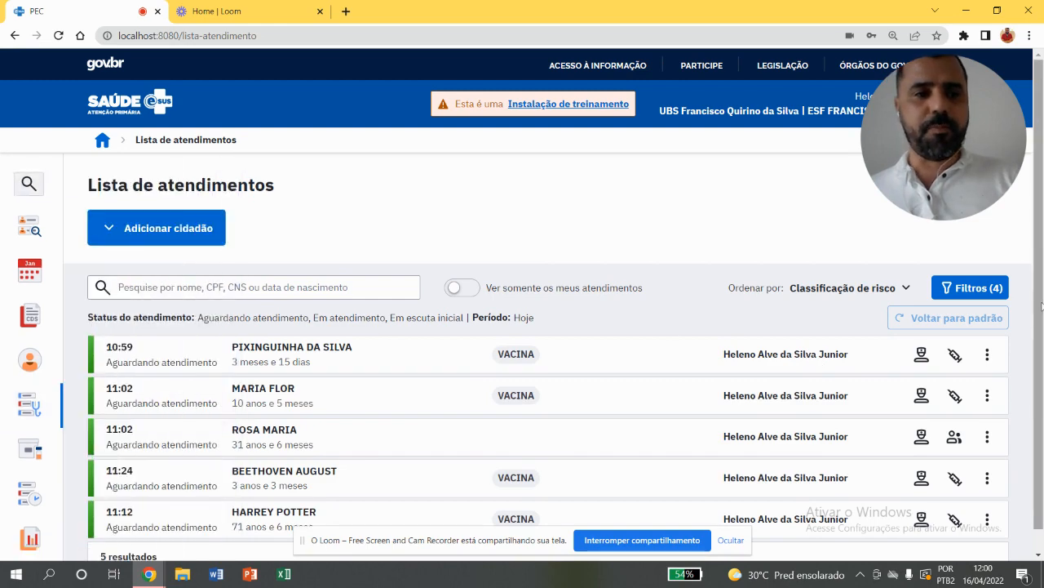
Edit the attendance list entry of the 31-year-old citizen, set its service type to VACINA and save
{"action": "scroll", "coordinate": [1040, 346], "scroll_direction": "down", "scroll_amount": 1}
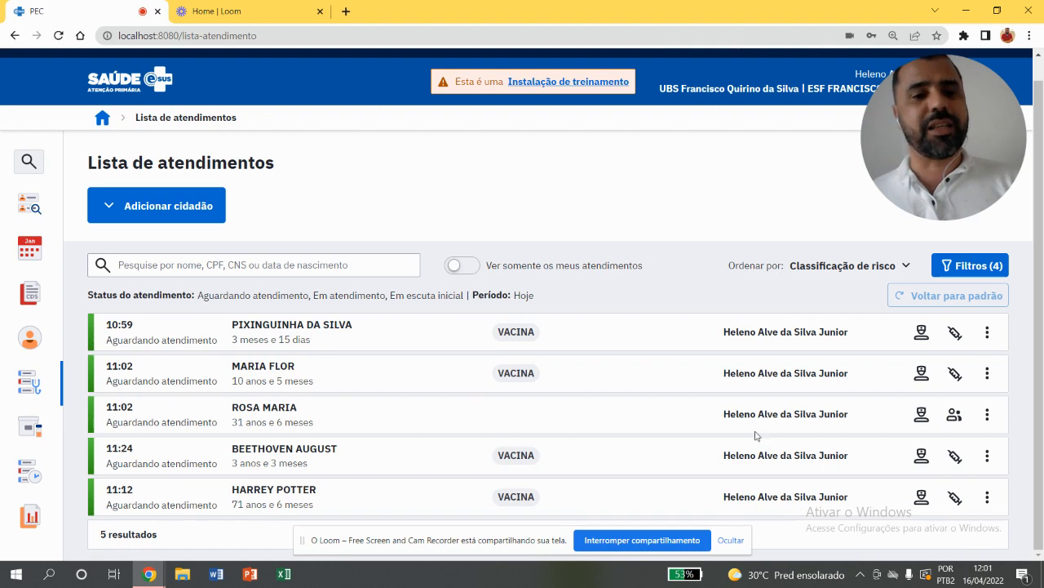
{"action": "left_click", "coordinate": [988, 416]}
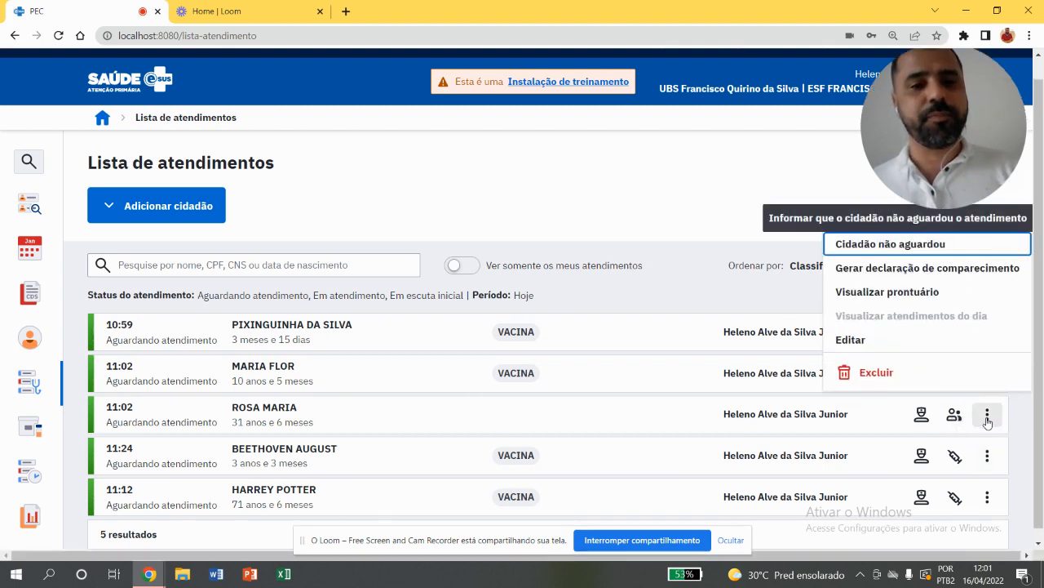
{"action": "left_click", "coordinate": [860, 351]}
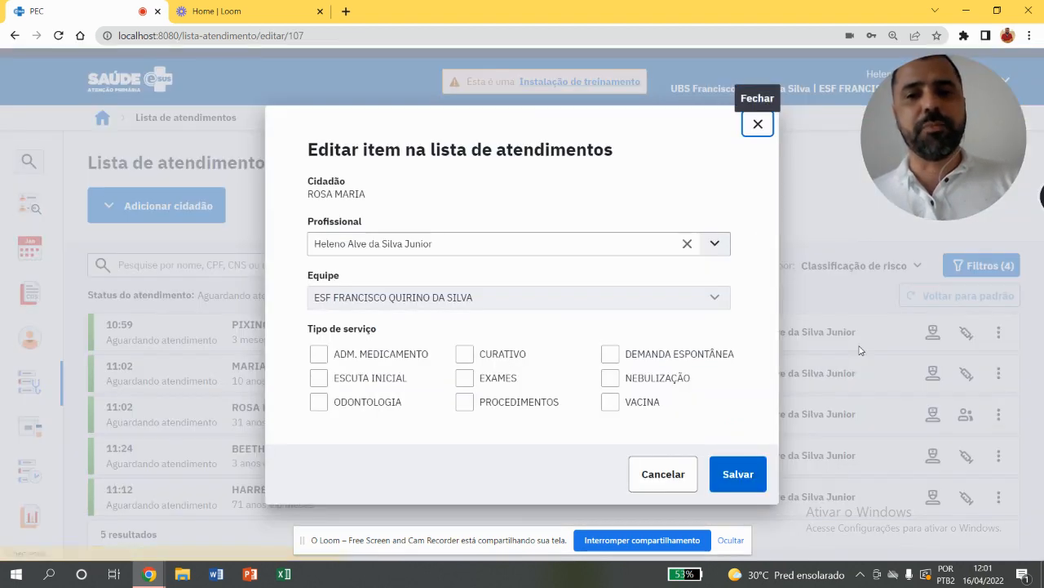
{"action": "left_click", "coordinate": [629, 408]}
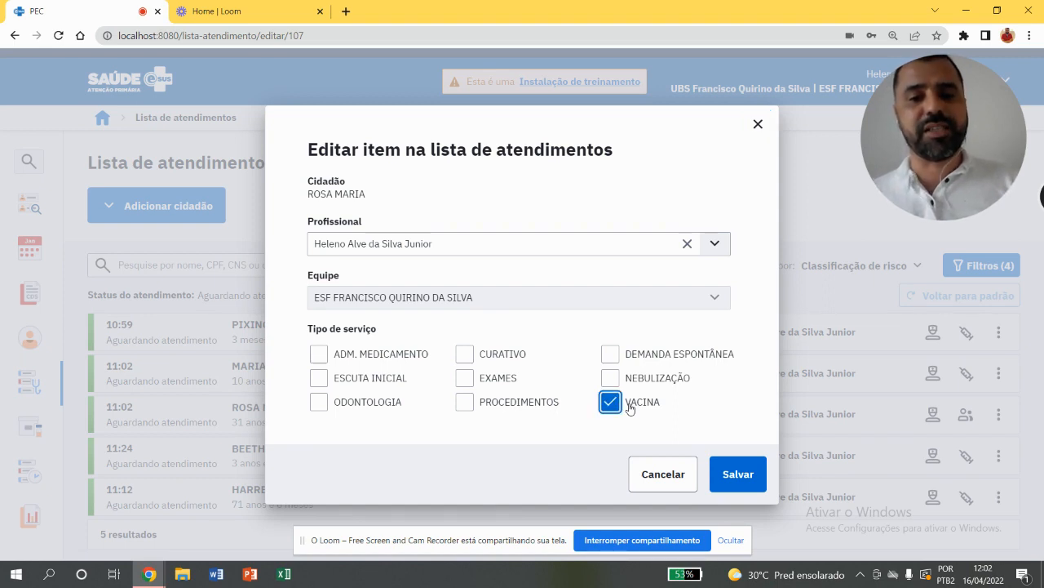
{"action": "left_click", "coordinate": [744, 471]}
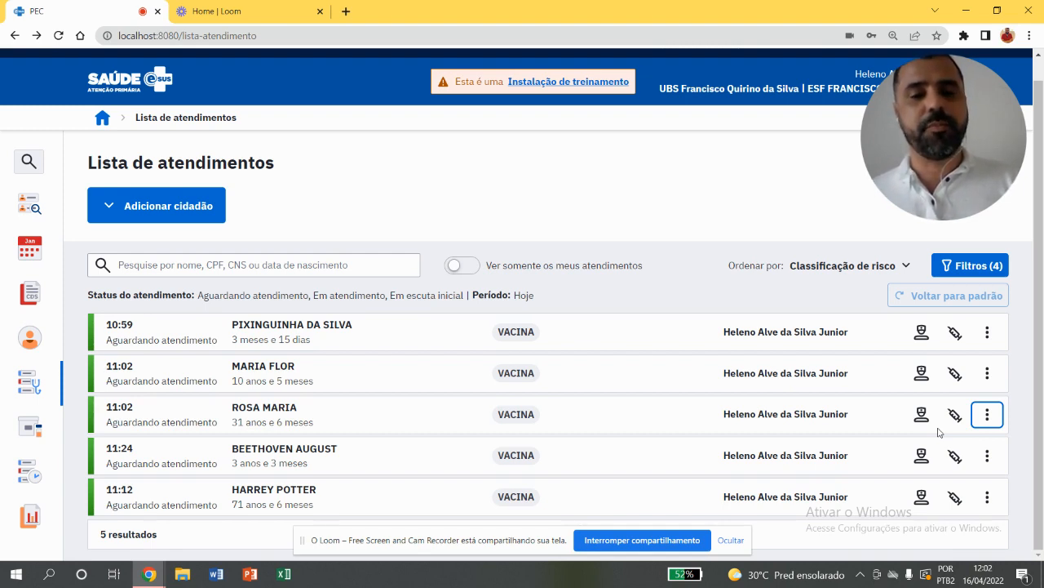
Try the form for adding a citizen to the attendance list, picking a citizen by name and toggling the VACINA service type
{"action": "left_click", "coordinate": [185, 216]}
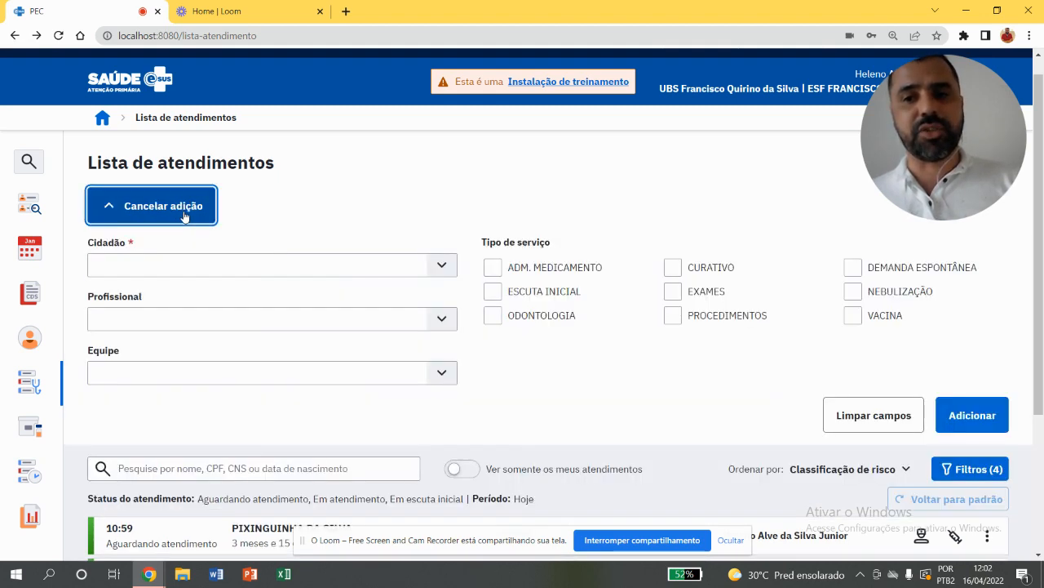
{"action": "left_click", "coordinate": [215, 255]}
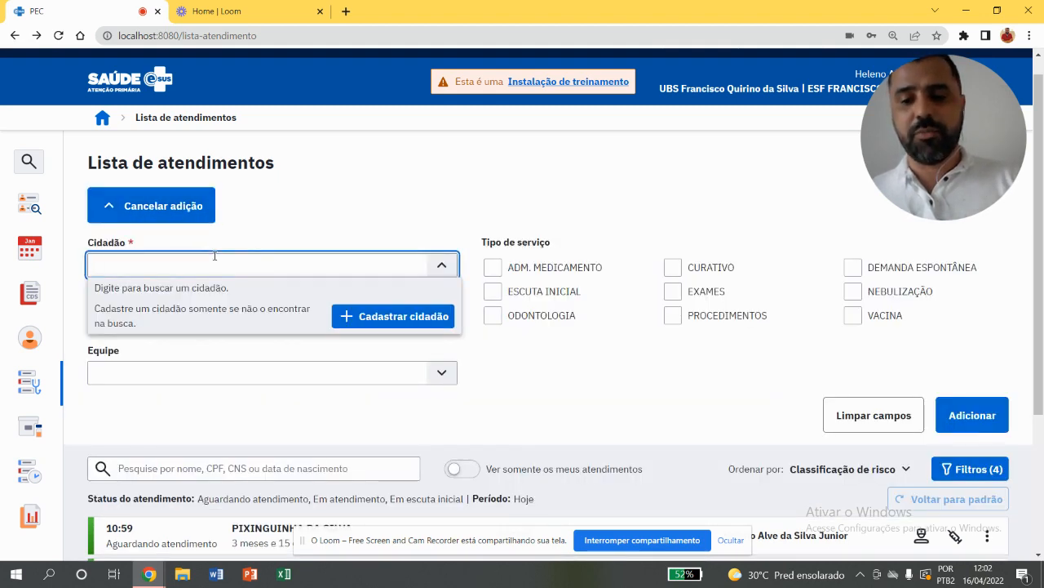
{"action": "type", "text": "FULA"}
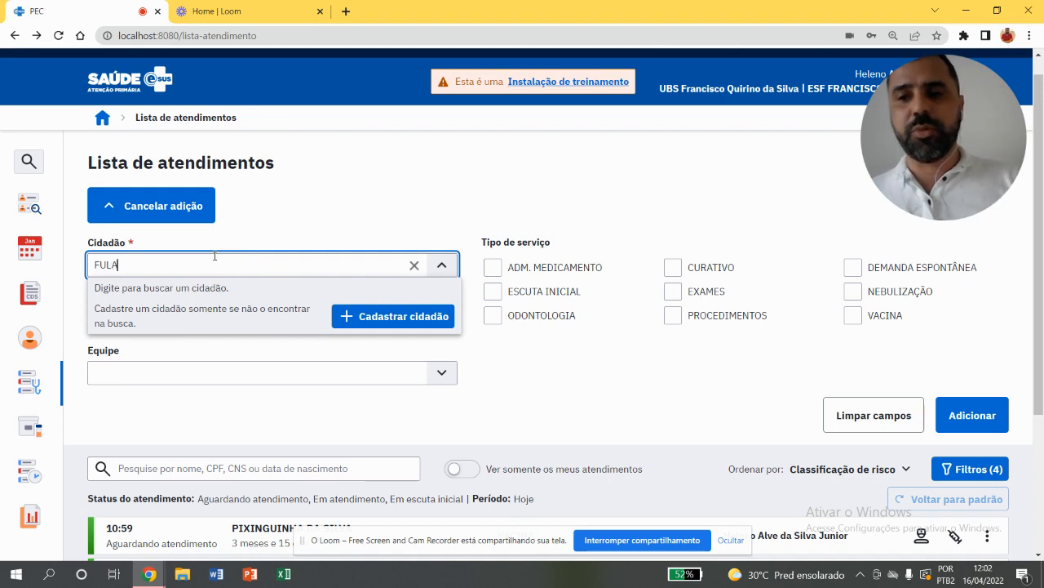
{"action": "left_click", "coordinate": [215, 296]}
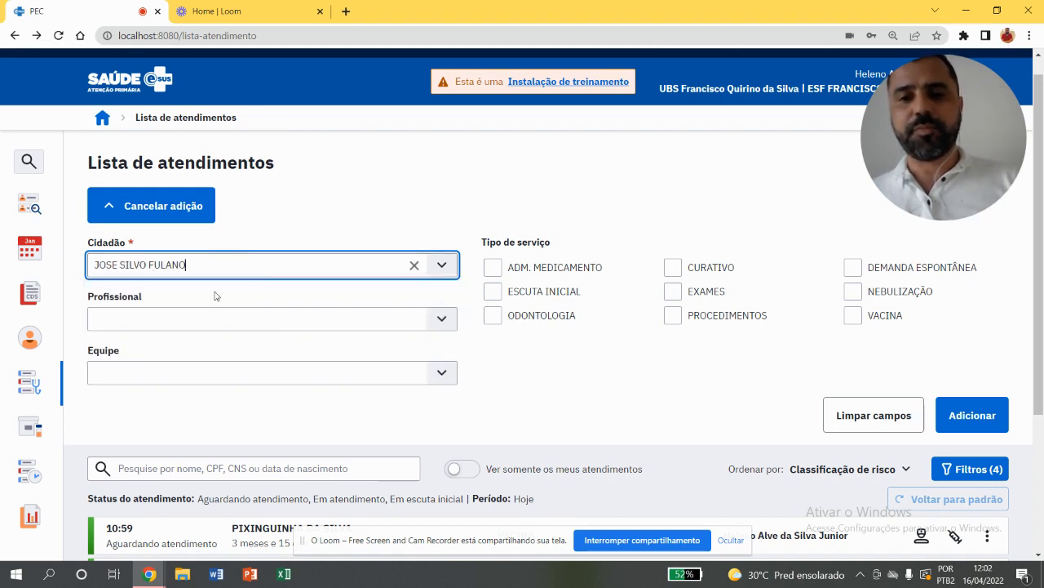
{"action": "left_click", "coordinate": [854, 315]}
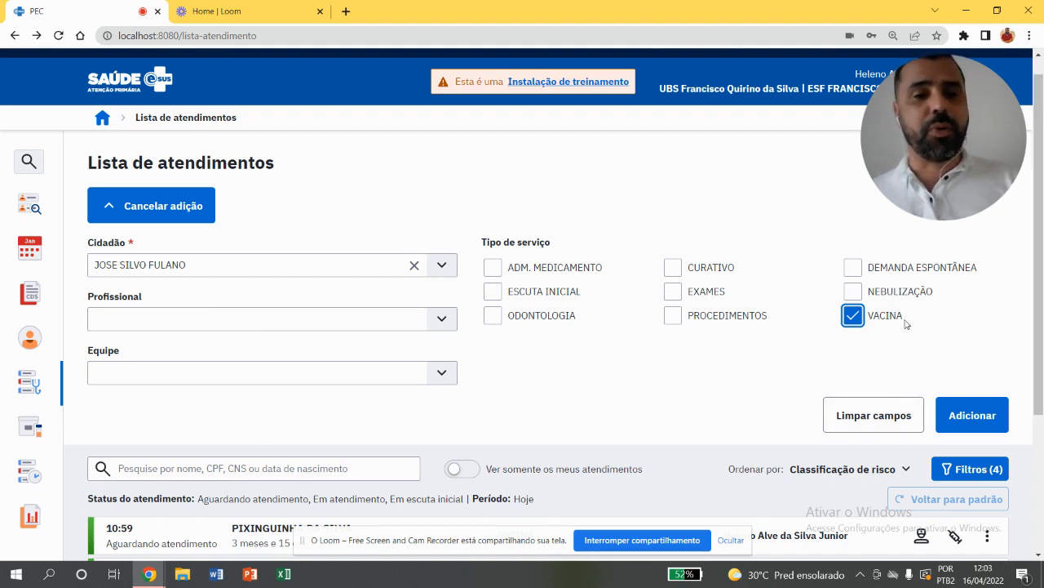
{"action": "left_click", "coordinate": [874, 322]}
Start the vaccination attendance for the 10:59 citizen and look over the Condições and Vacinação sections
{"action": "left_click_drag", "start_coordinate": [1040, 322], "coordinate": [1042, 457]}
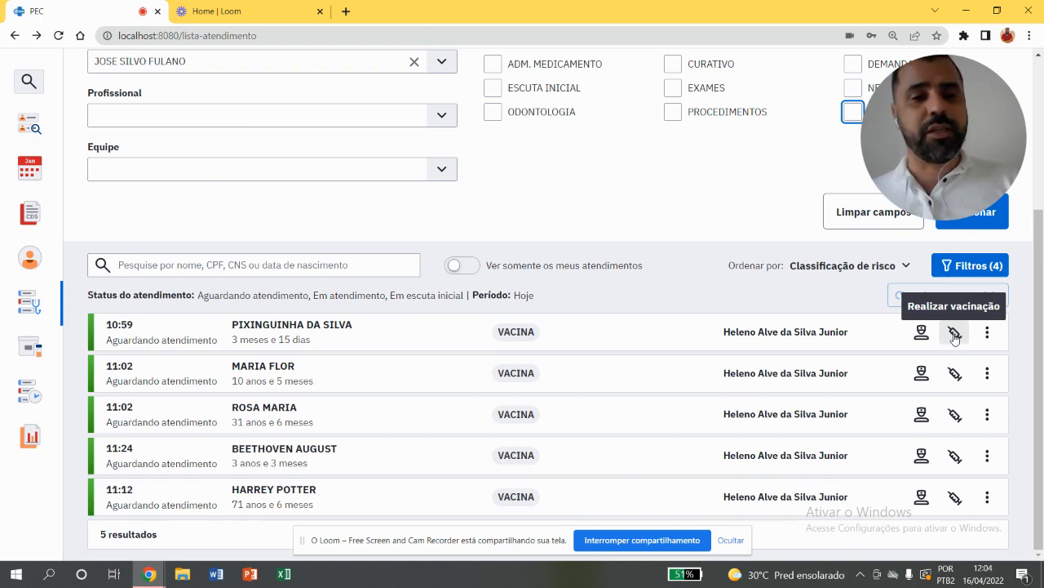
{"action": "left_click", "coordinate": [955, 334]}
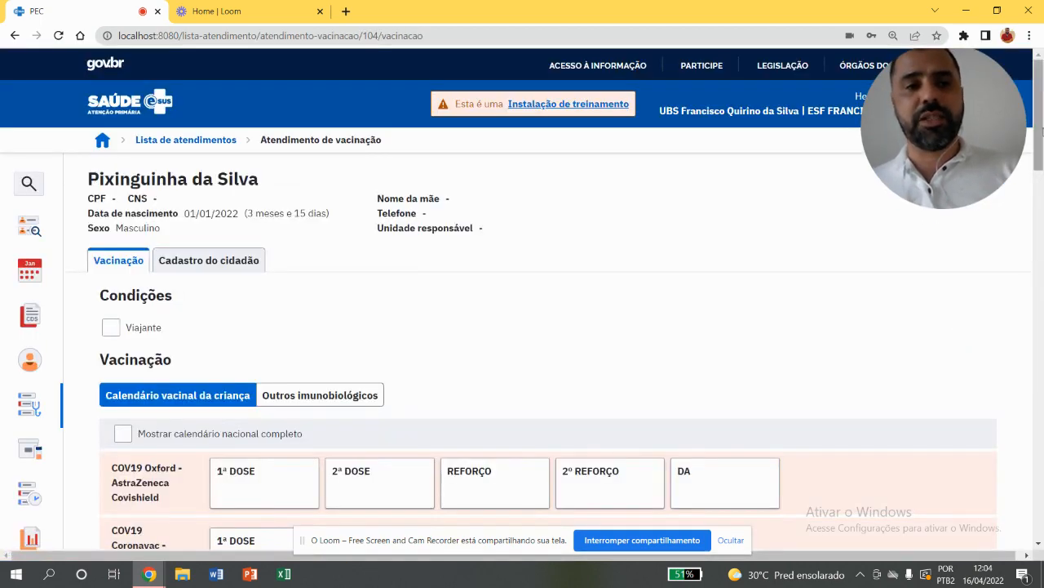
{"action": "scroll", "coordinate": [82, 114], "scroll_direction": "down", "scroll_amount": 1}
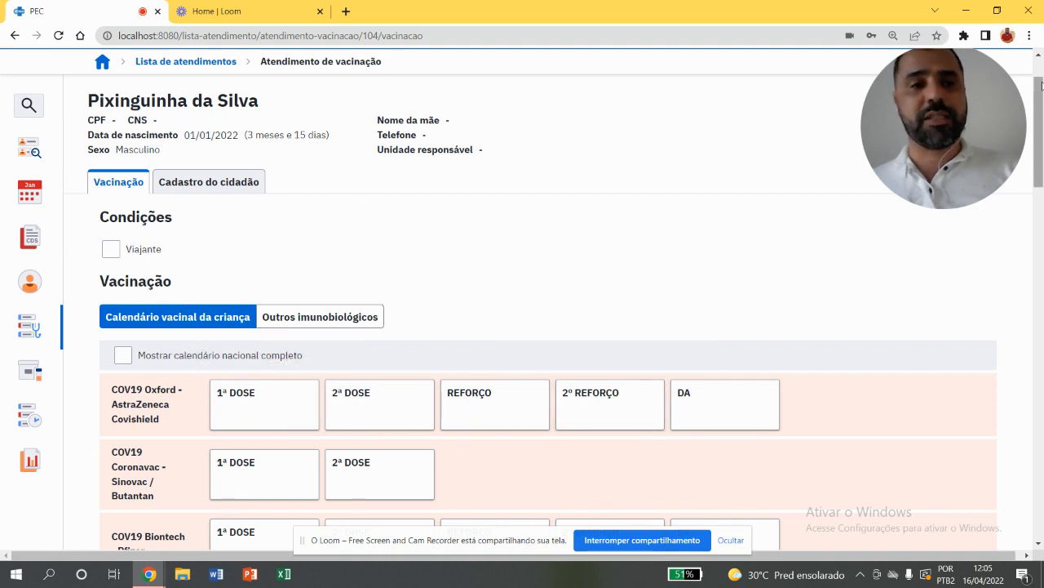
{"action": "left_click_drag", "start_coordinate": [1041, 85], "coordinate": [1038, 111]}
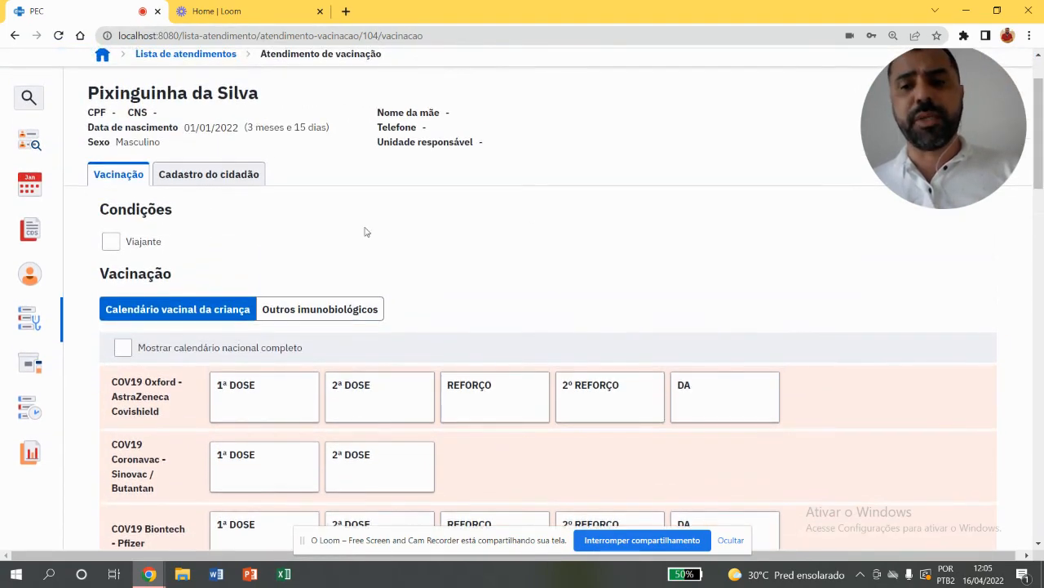
Show the complete national vaccination calendar, and view the Outros imunobiológicos section before returning to the calendar
{"action": "left_click", "coordinate": [123, 351]}
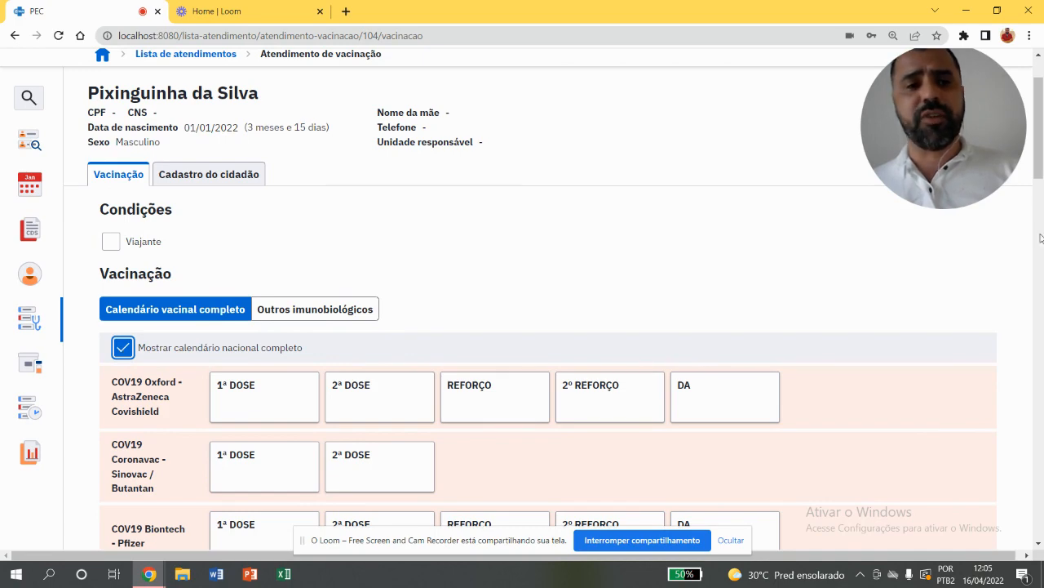
{"action": "mouse_move", "coordinate": [1042, 187]}
{"action": "left_mouse_down"}
{"action": "mouse_move", "coordinate": [1035, 459]}
{"action": "mouse_move", "coordinate": [1042, 171]}
{"action": "left_mouse_up"}
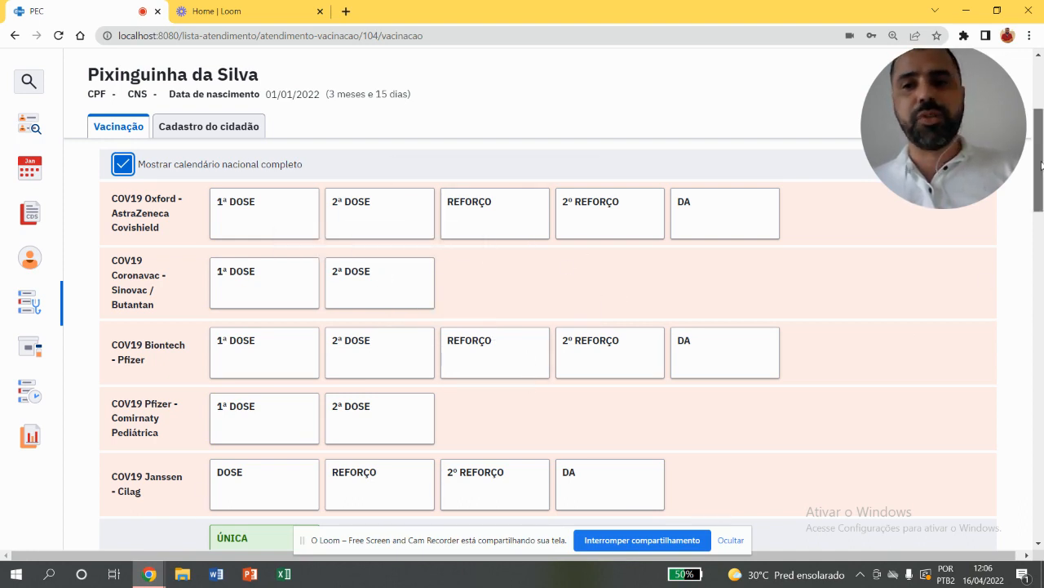
{"action": "left_click_drag", "start_coordinate": [1040, 167], "coordinate": [1039, 134]}
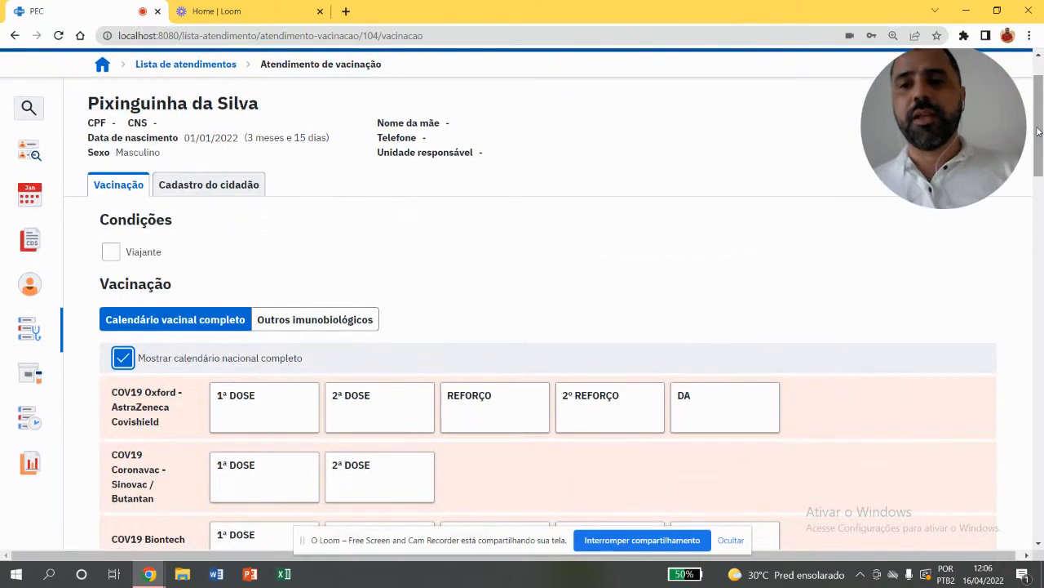
{"action": "left_click", "coordinate": [292, 327]}
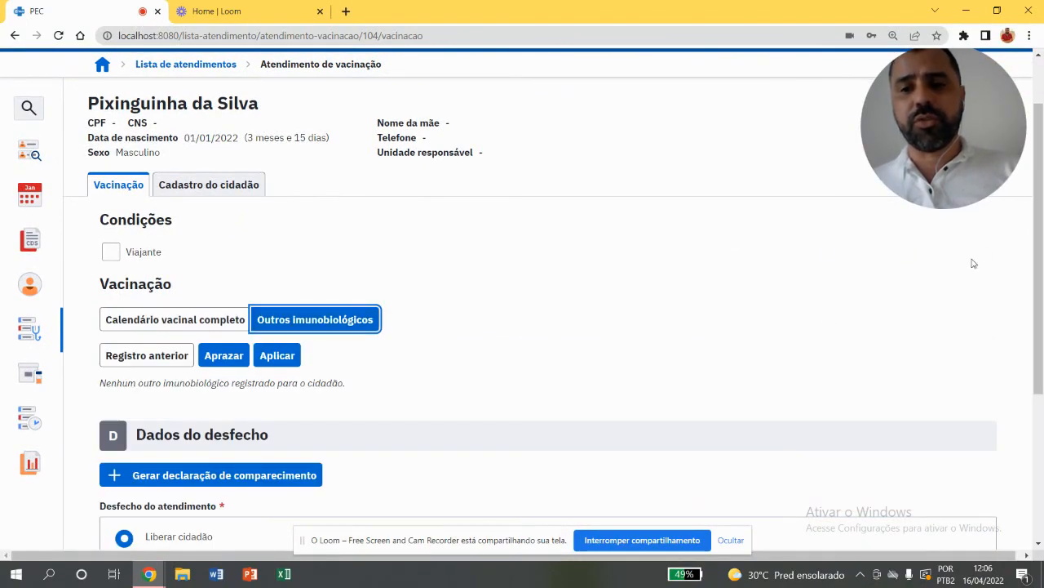
{"action": "left_click", "coordinate": [194, 320]}
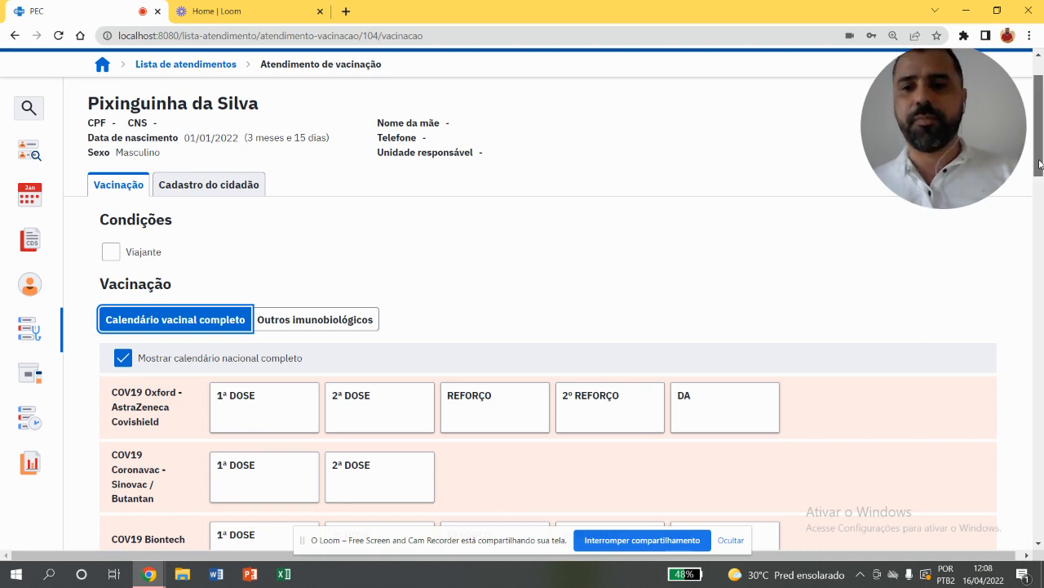
Turn off the complete national calendar and examine the child's vaccination calendar from the COVID-19 rows to VIP
{"action": "scroll", "coordinate": [1040, 163], "scroll_direction": "down", "scroll_amount": 3}
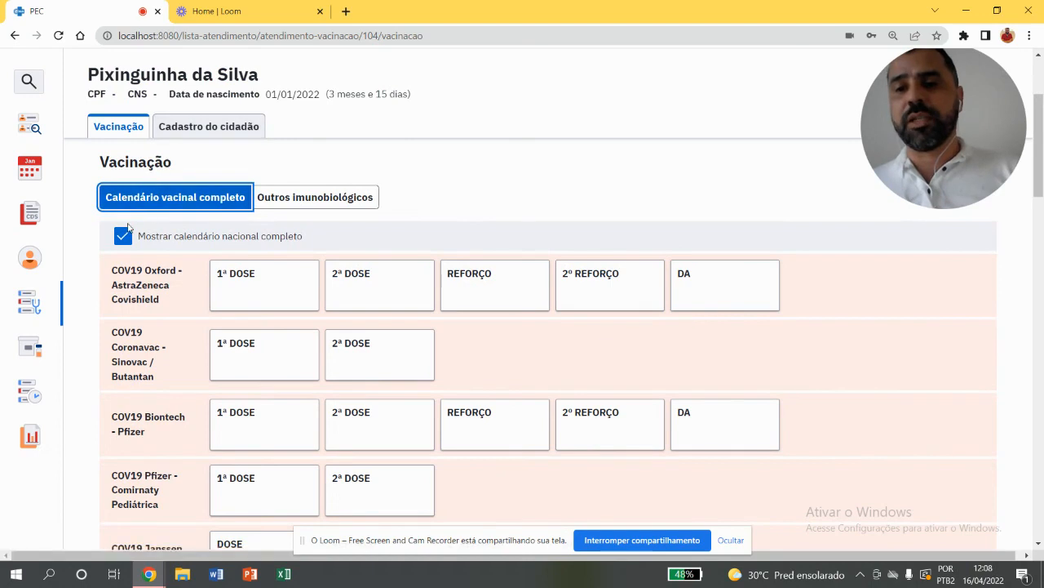
{"action": "left_click", "coordinate": [123, 235]}
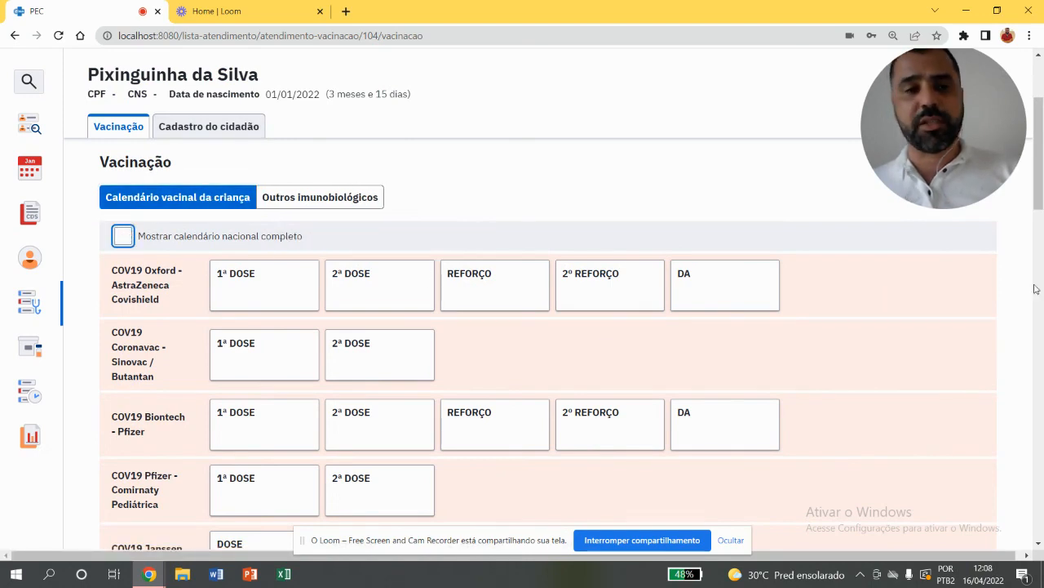
{"action": "scroll", "coordinate": [1040, 240], "scroll_direction": "down", "scroll_amount": 3}
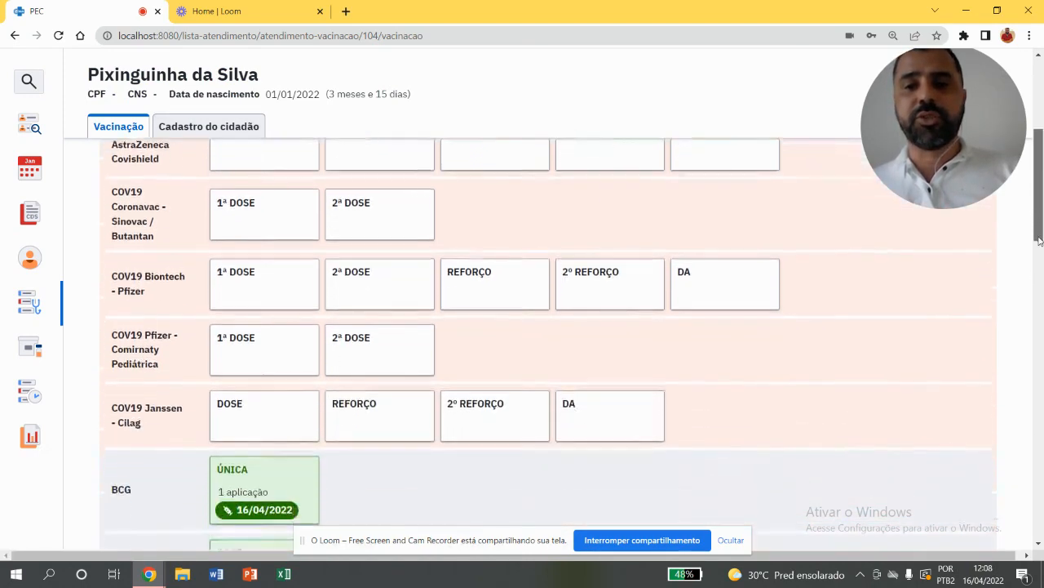
{"action": "left_click_drag", "start_coordinate": [1040, 240], "coordinate": [1039, 301]}
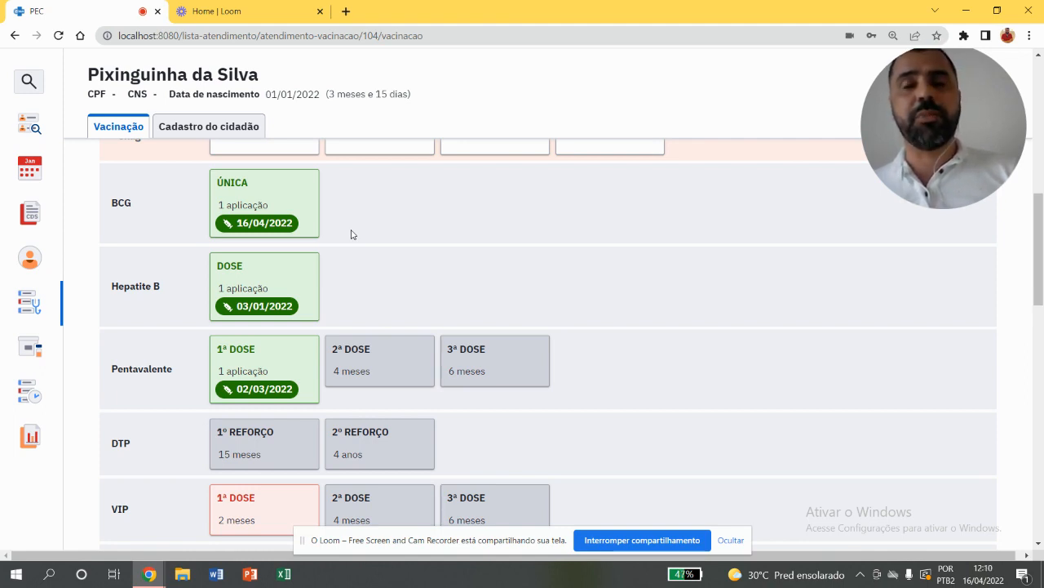
Start a previous record for the BCG single dose and set its application date to 01/01/2022
{"action": "left_click", "coordinate": [285, 211]}
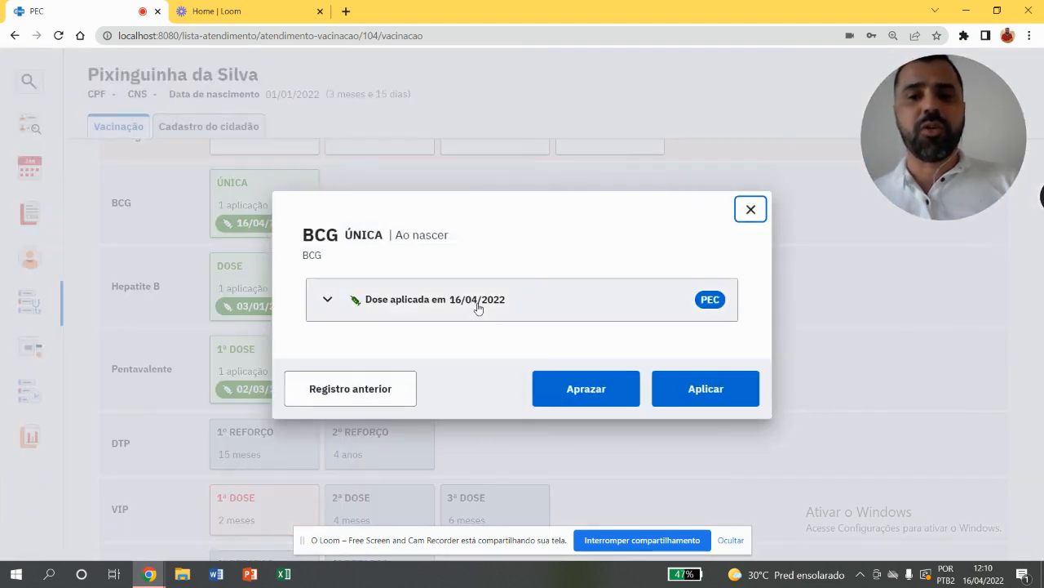
{"action": "left_click", "coordinate": [380, 388]}
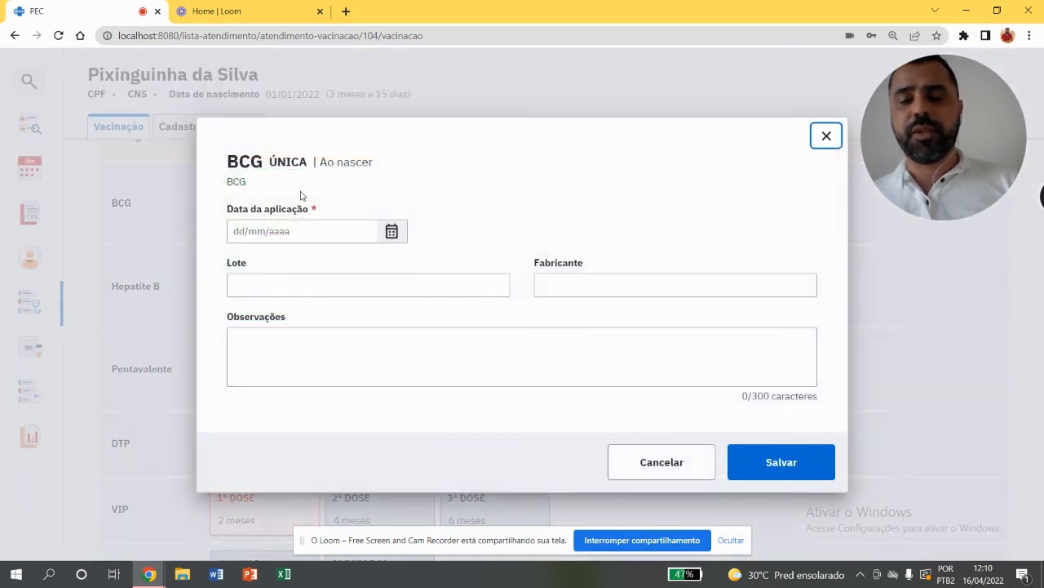
{"action": "left_click", "coordinate": [293, 231]}
{"action": "type", "text": "0101"}
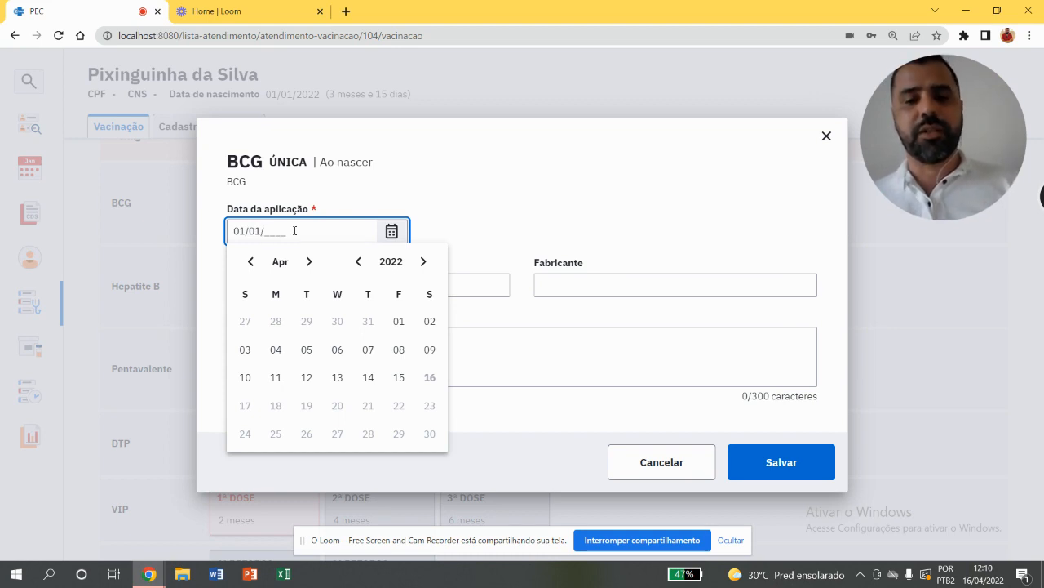
{"action": "type", "text": "2022"}
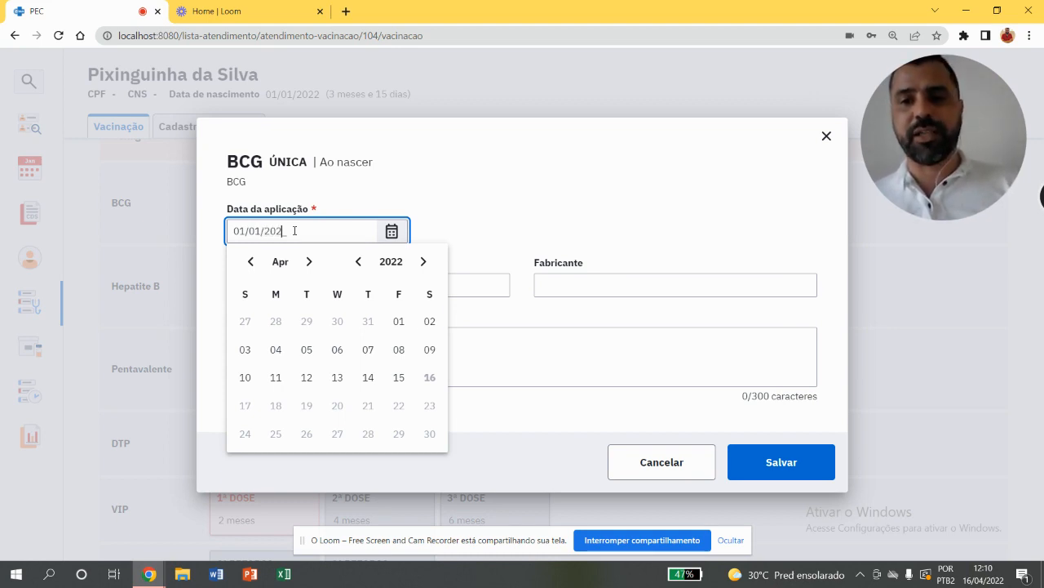
{"action": "left_click", "coordinate": [400, 212]}
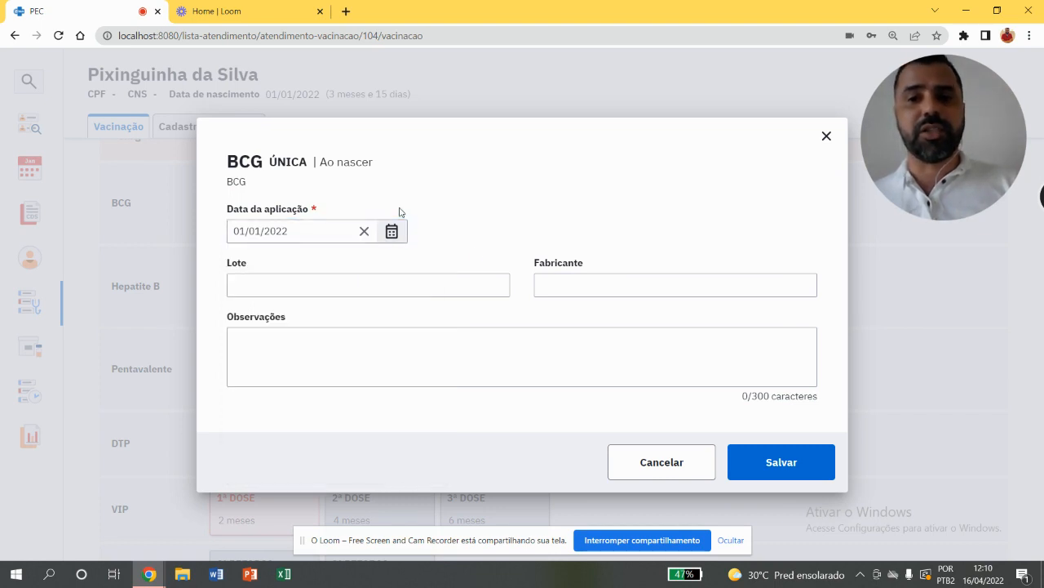
Set the previous BCG record's batch to 012211 and its manufacturer to FIOCRUZ
{"action": "left_click", "coordinate": [455, 282]}
{"action": "type", "text": "012211"}
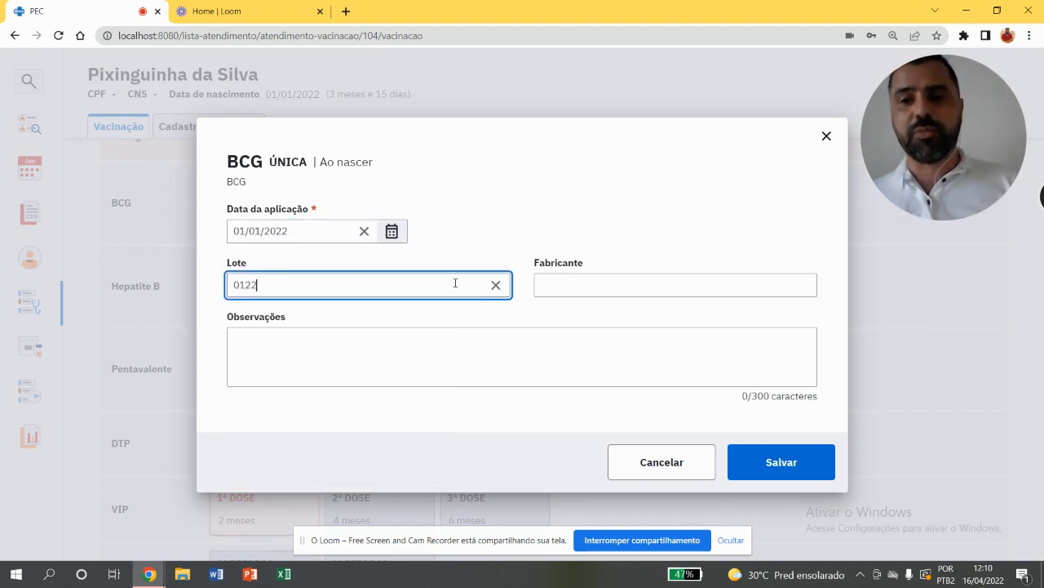
{"action": "left_click", "coordinate": [634, 290]}
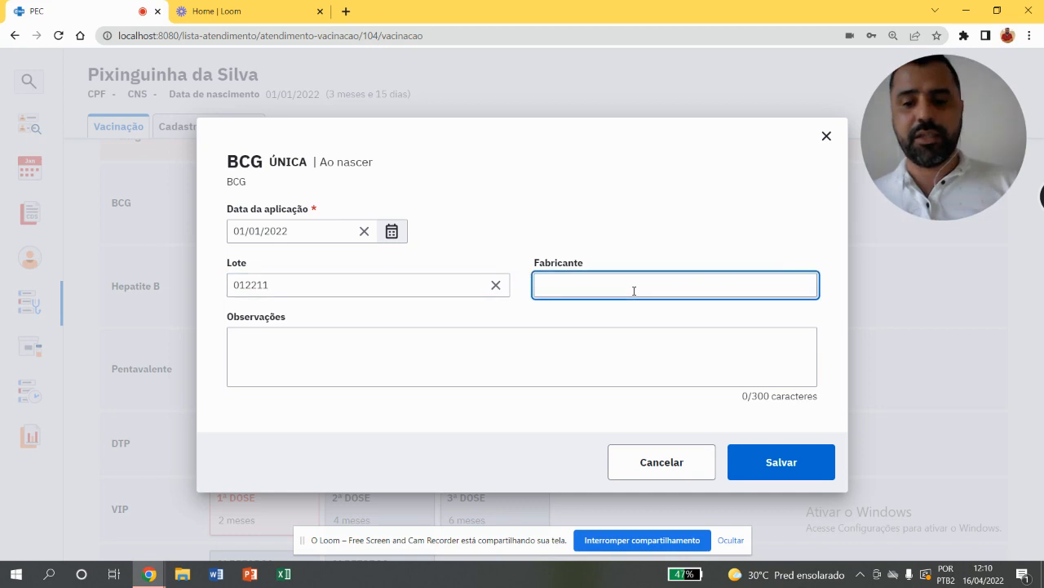
{"action": "type", "text": "FIO"}
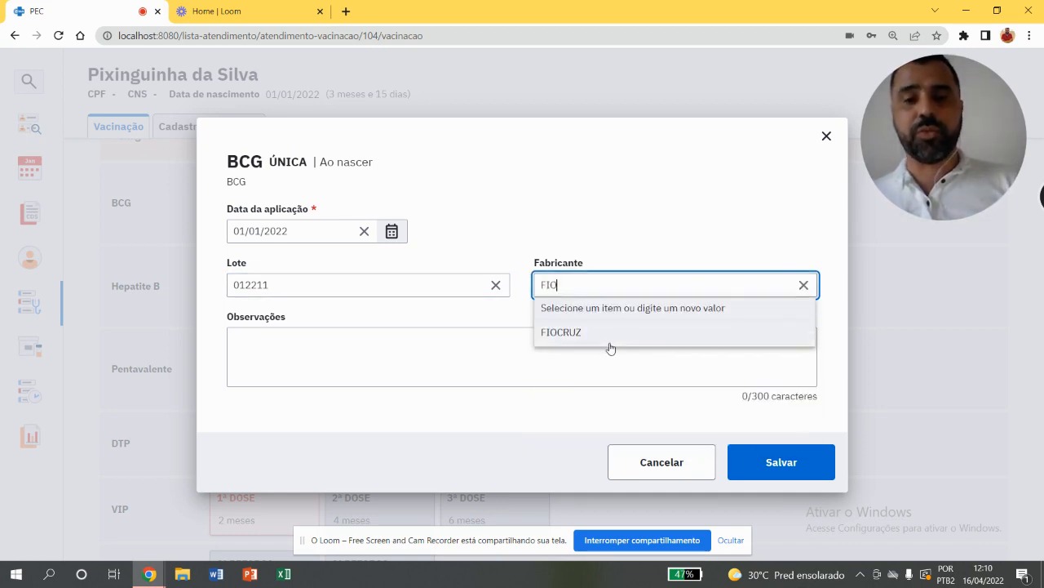
{"action": "left_click", "coordinate": [611, 343]}
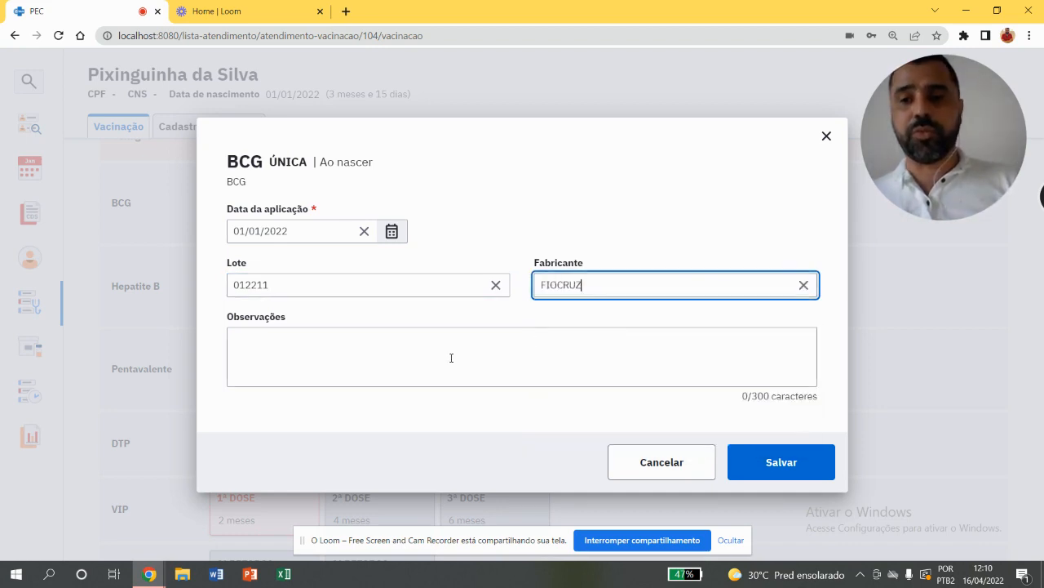
{"action": "left_click", "coordinate": [450, 357]}
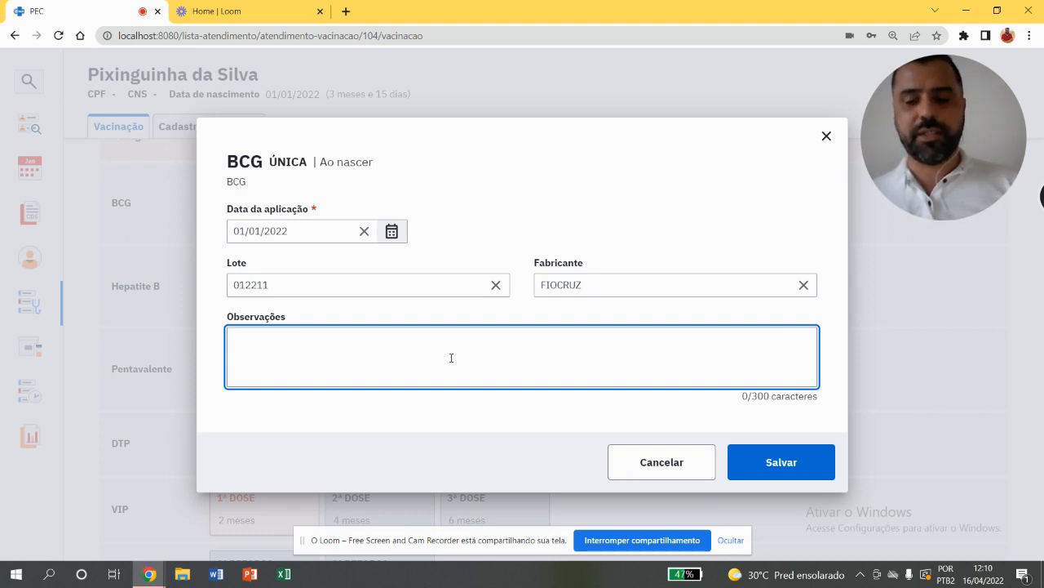
{"action": "type", "text": "REGISTRO "}
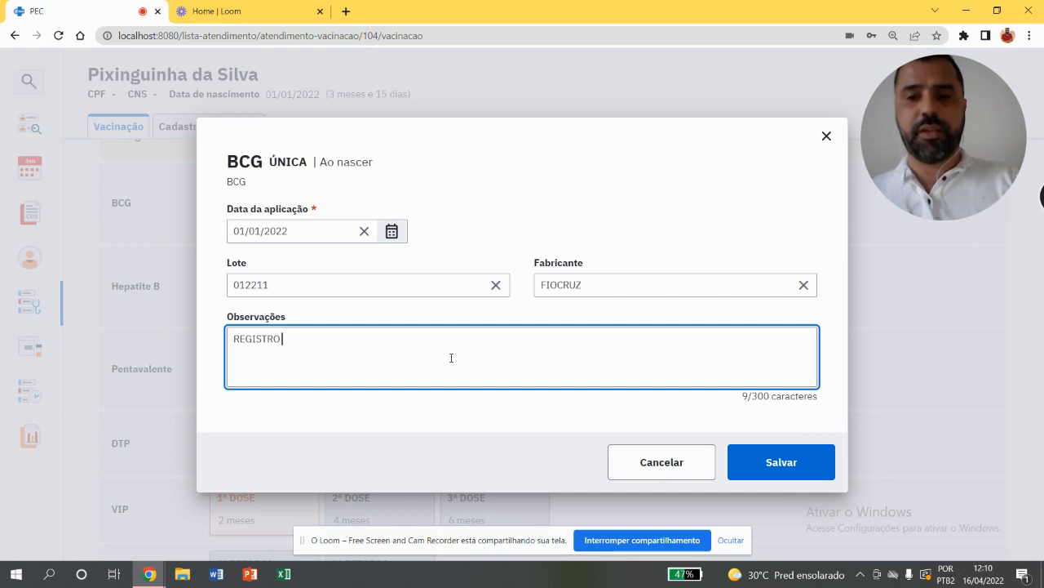
{"action": "type", "text": "SI"}
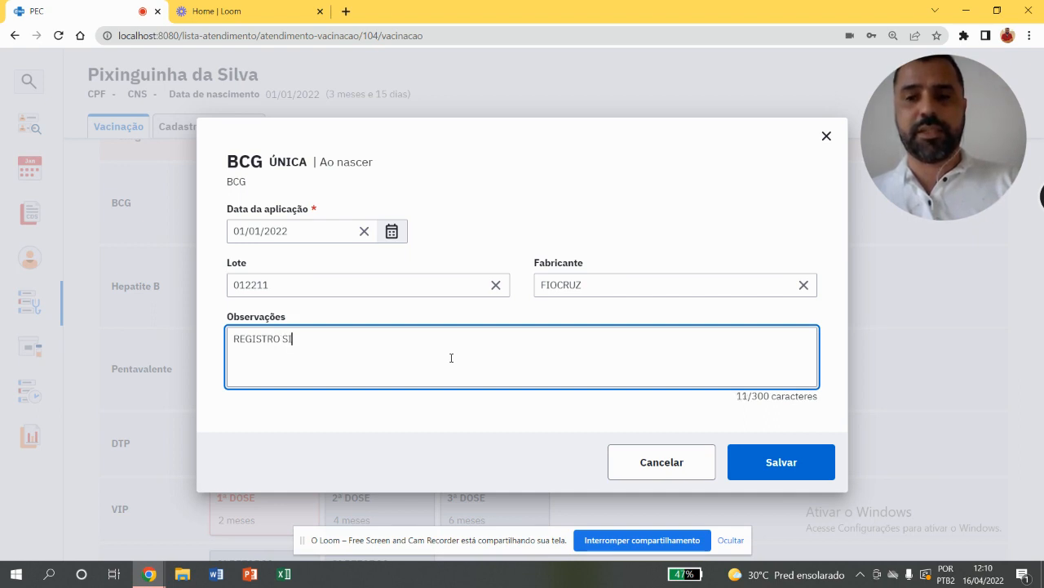
{"action": "type", "text": "TUAÇO"}
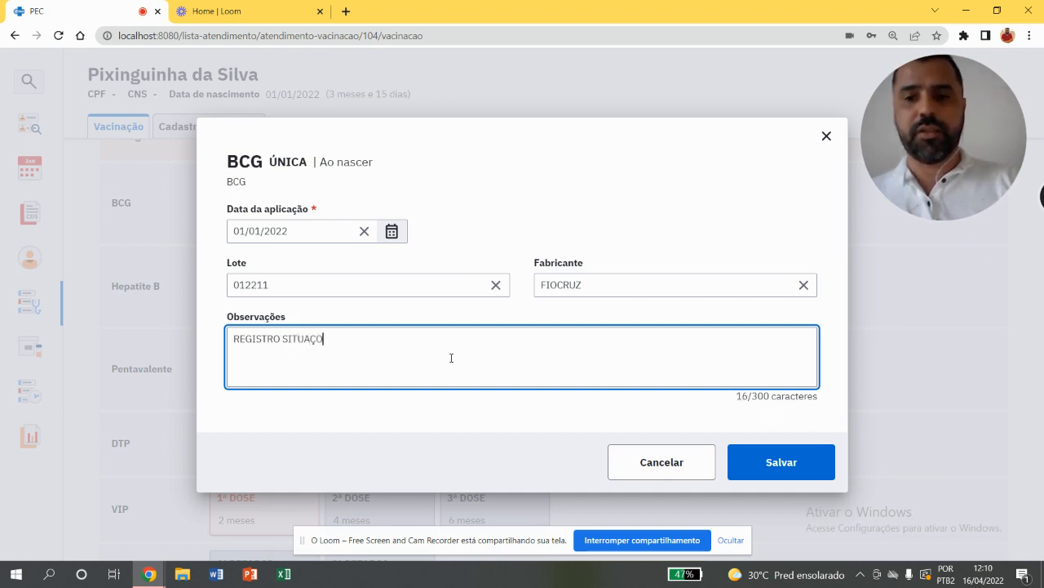
{"action": "type", "text": "ES ADVERSAS NO ATO AD"}
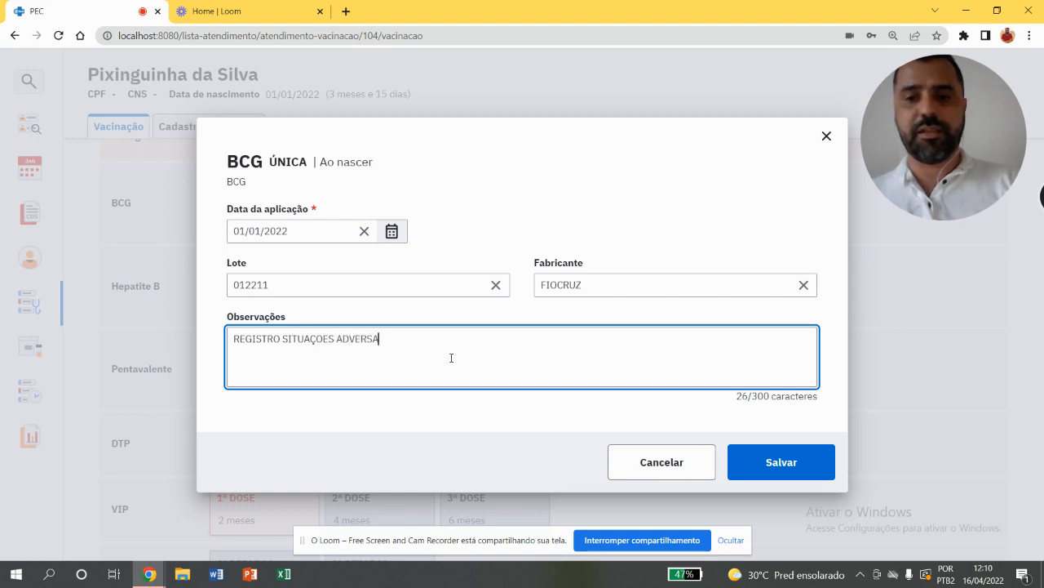
{"action": "key", "text": "BackSpace"}
{"action": "key", "text": "BackSpace"}
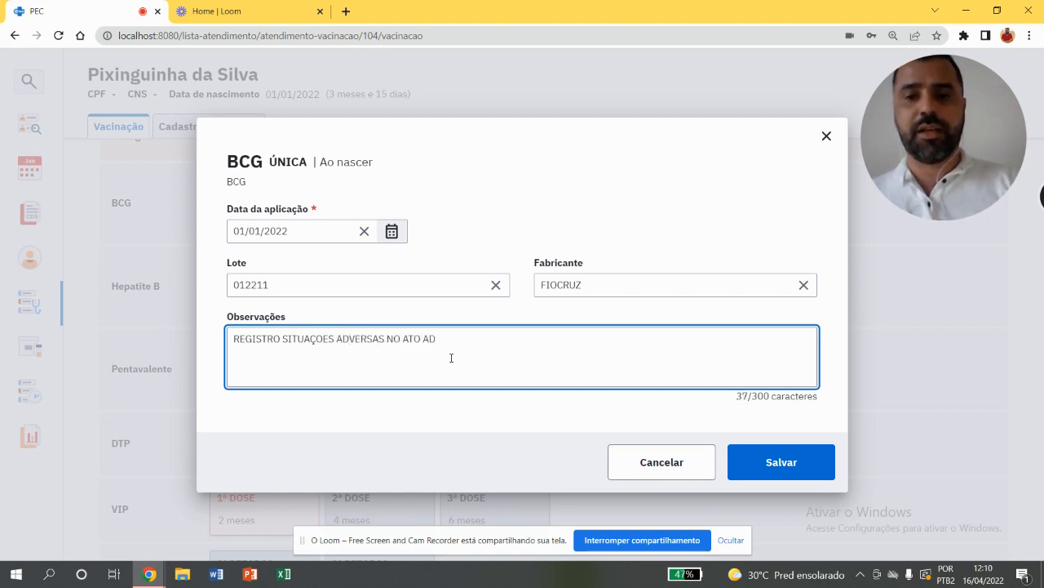
{"action": "type", "text": "DA AM"}
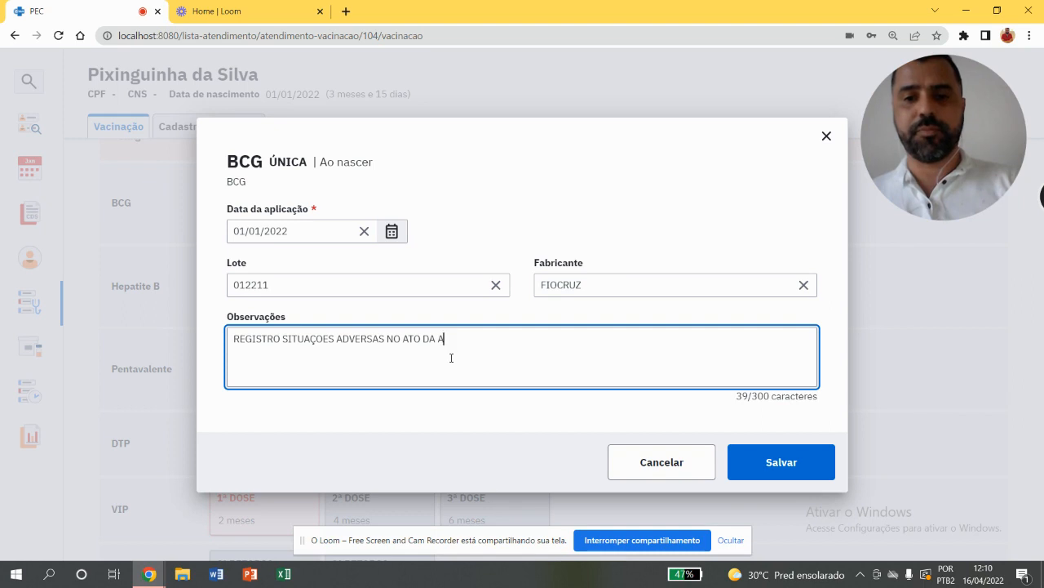
{"action": "type", "text": "DMINISTRAÇÃO"}
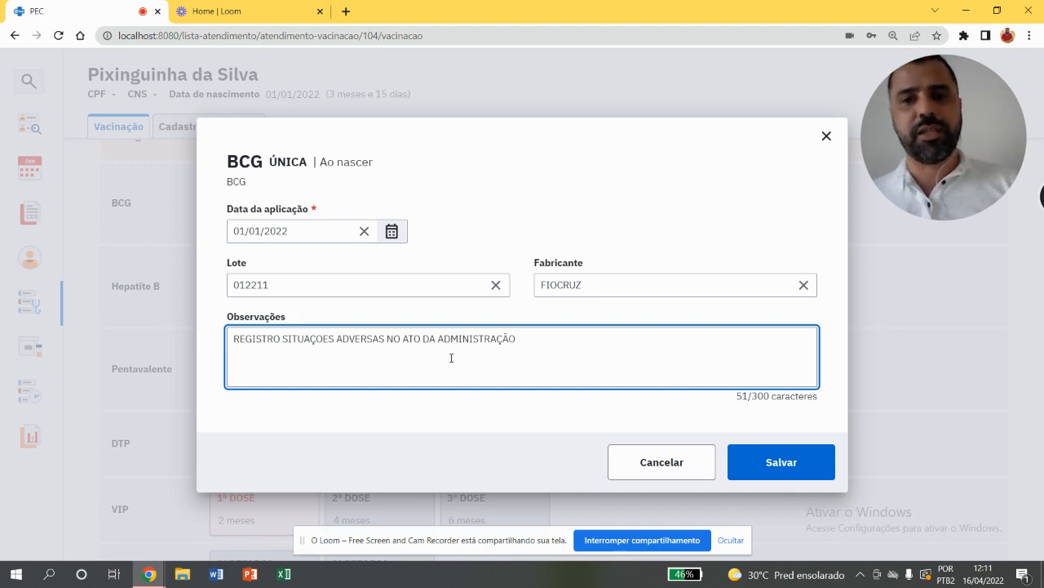
{"action": "key", "text": "BackSpace"}
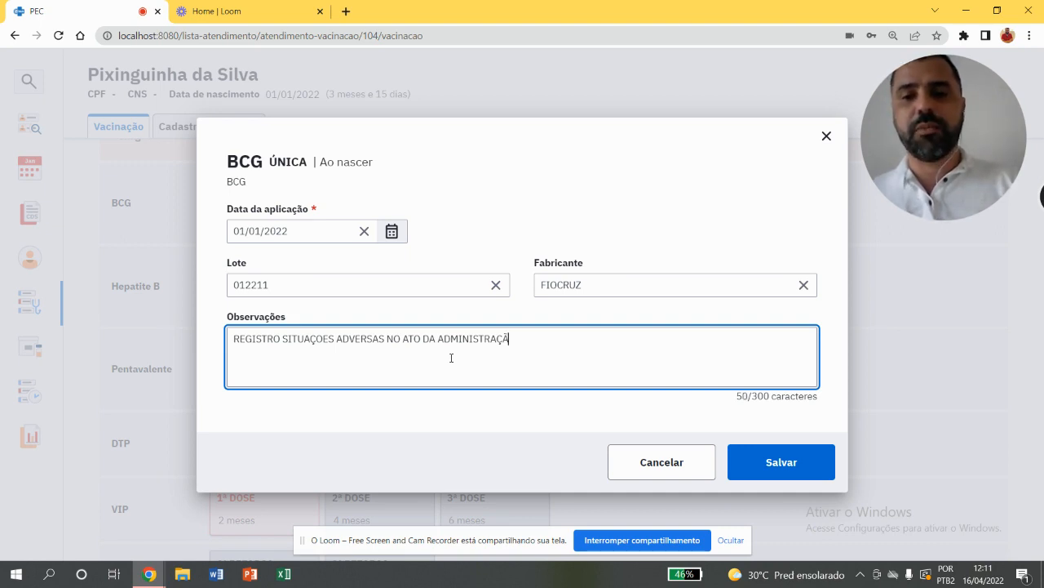
{"action": "key", "text": "BackSpace"}
{"action": "key", "text": "BackSpace"}
{"action": "key", "text": "BackSpace"}
{"action": "key", "text": "BackSpace"}
{"action": "key", "text": "BackSpace"}
{"action": "key", "text": "BackSpace"}
{"action": "key", "text": "BackSpace"}
{"action": "key", "text": "BackSpace"}
{"action": "key", "text": "BackSpace"}
{"action": "key", "text": "BackSpace"}
{"action": "key", "text": "BackSpace"}
{"action": "key", "text": "BackSpace"}
{"action": "key", "text": "BackSpace"}
{"action": "key", "text": "BackSpace"}
{"action": "key", "text": "BackSpace"}
{"action": "key", "text": "BackSpace"}
{"action": "key", "text": "BackSpace"}
{"action": "key", "text": "BackSpace"}
{"action": "key", "text": "BackSpace"}
{"action": "key", "text": "BackSpace"}
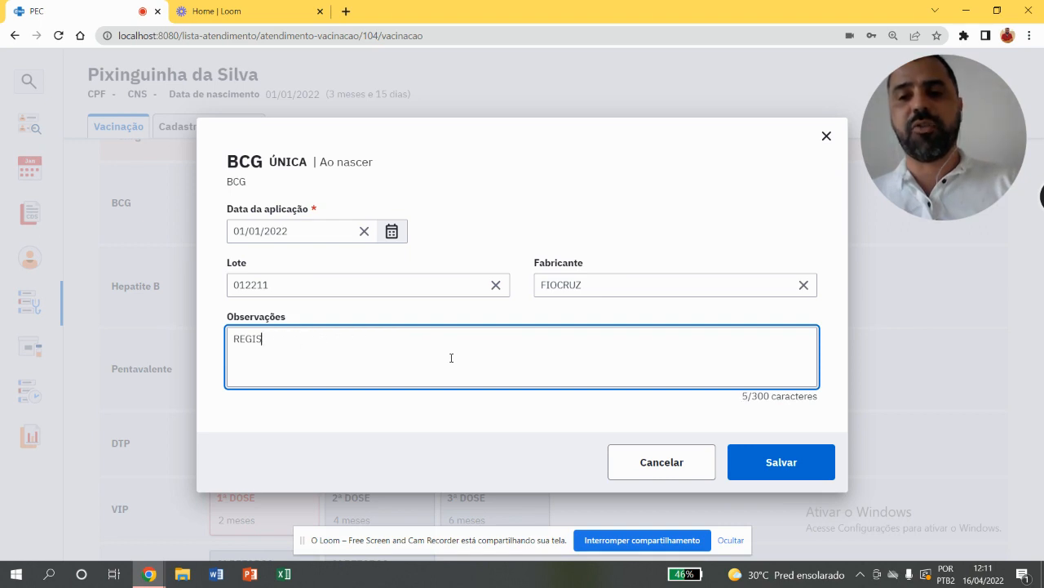
{"action": "key", "text": "BackSpace"}
{"action": "key", "text": "BackSpace"}
{"action": "key", "text": "BackSpace"}
{"action": "key", "text": "BackSpace"}
{"action": "key", "text": "BackSpace"}
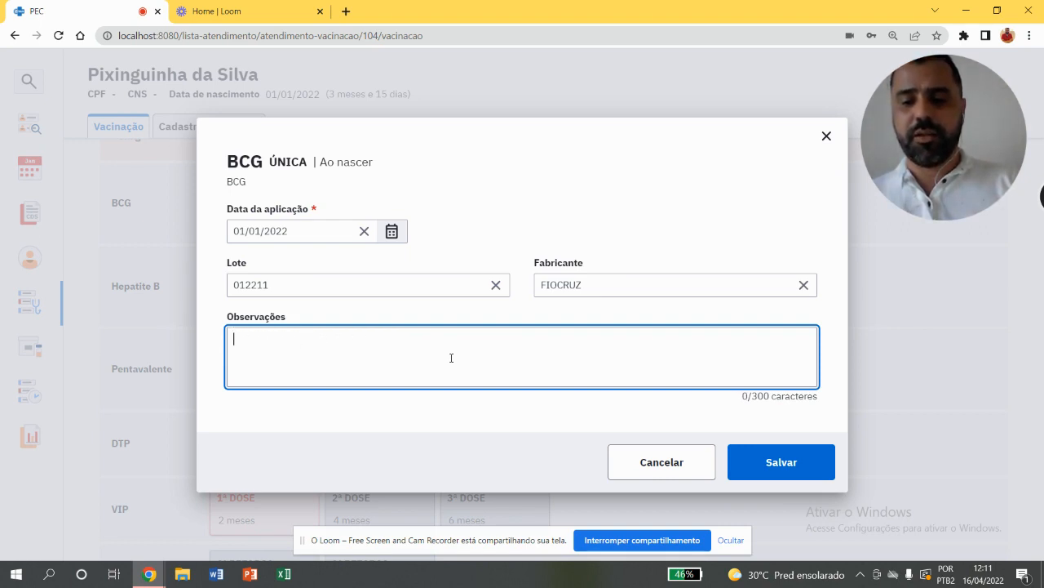
Enter the observation "VACINA ADMINISTRADA NA MATERNIDADE CONFORME CADERNETA E NÃO COMO ESTAVA REGISTRADO NO ESUS" and save the previous BCG record
{"action": "type", "text": "VACI"}
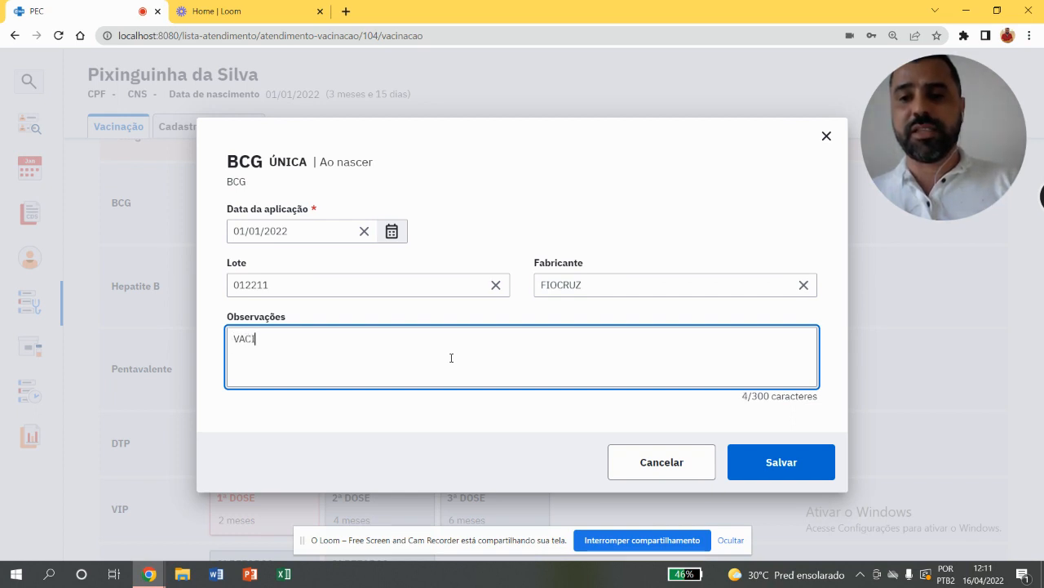
{"action": "type", "text": "NA ADMINISGR"}
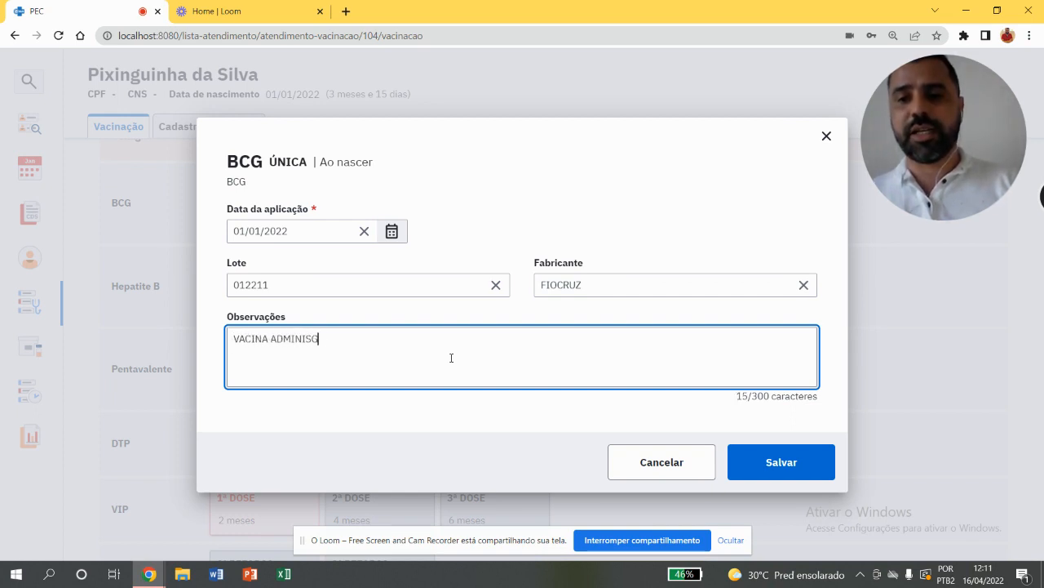
{"action": "key", "text": "BackSpace"}
{"action": "key", "text": "BackSpace"}
{"action": "type", "text": "TRADA"}
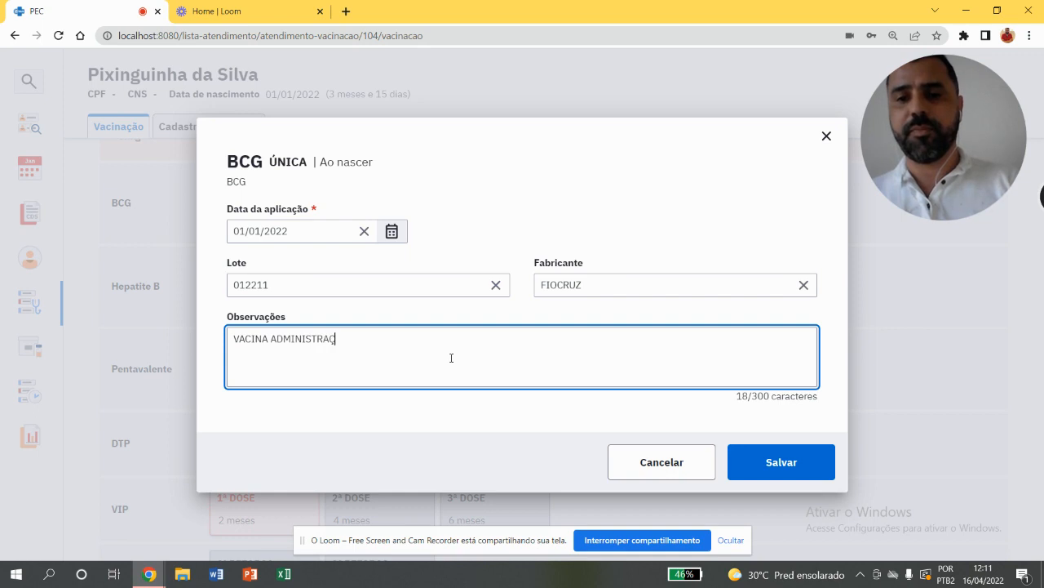
{"action": "type", "text": " NS"}
{"action": "key", "text": "BackSpace"}
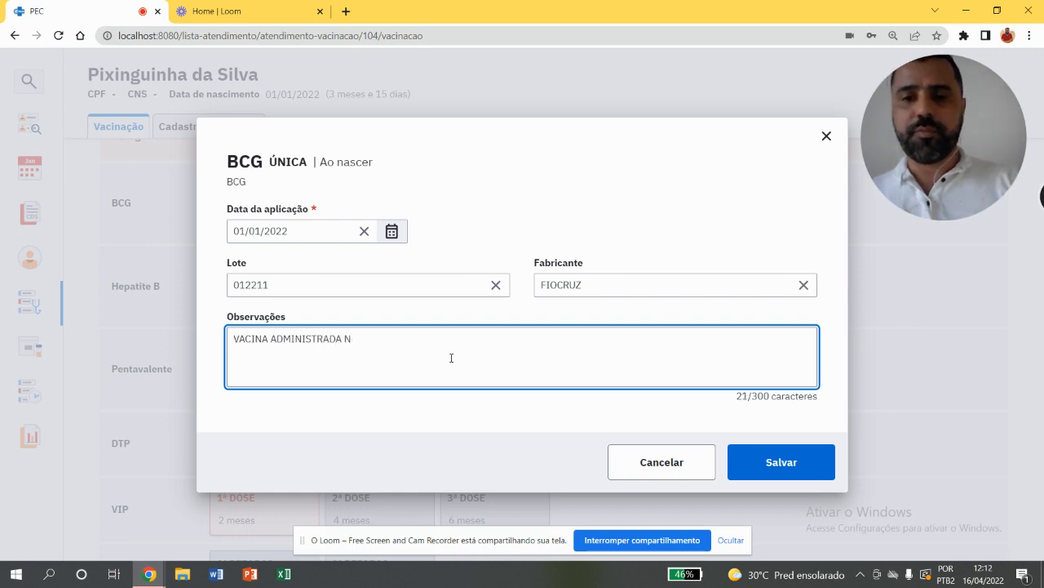
{"action": "type", "text": "A MATERN"}
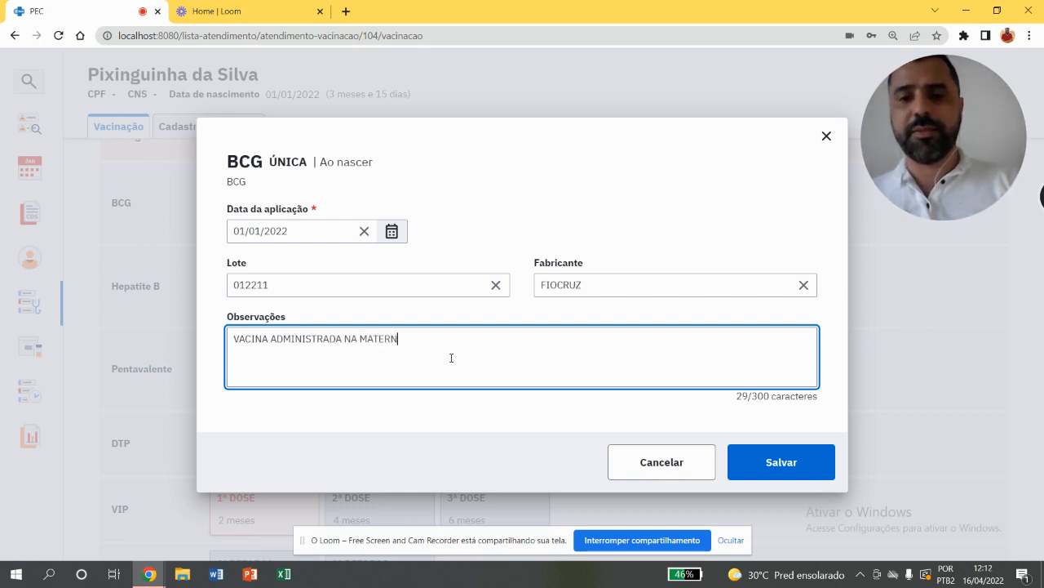
{"action": "type", "text": "IDADE CONFROME"}
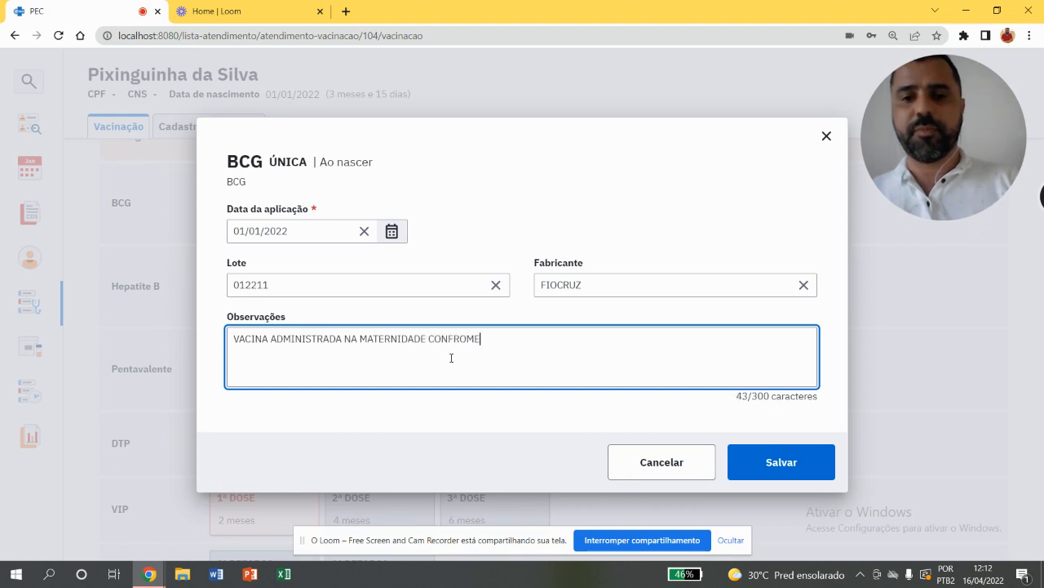
{"action": "key", "text": "BackSpace"}
{"action": "key", "text": "BackSpace"}
{"action": "key", "text": "BackSpace"}
{"action": "key", "text": "BackSpace"}
{"action": "type", "text": "ORME "}
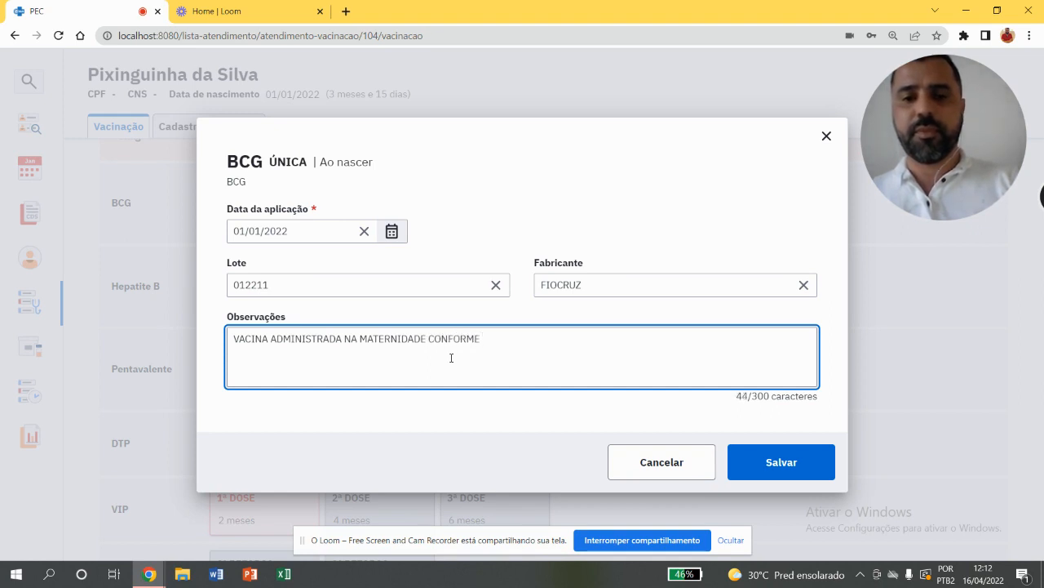
{"action": "type", "text": "CARNI"}
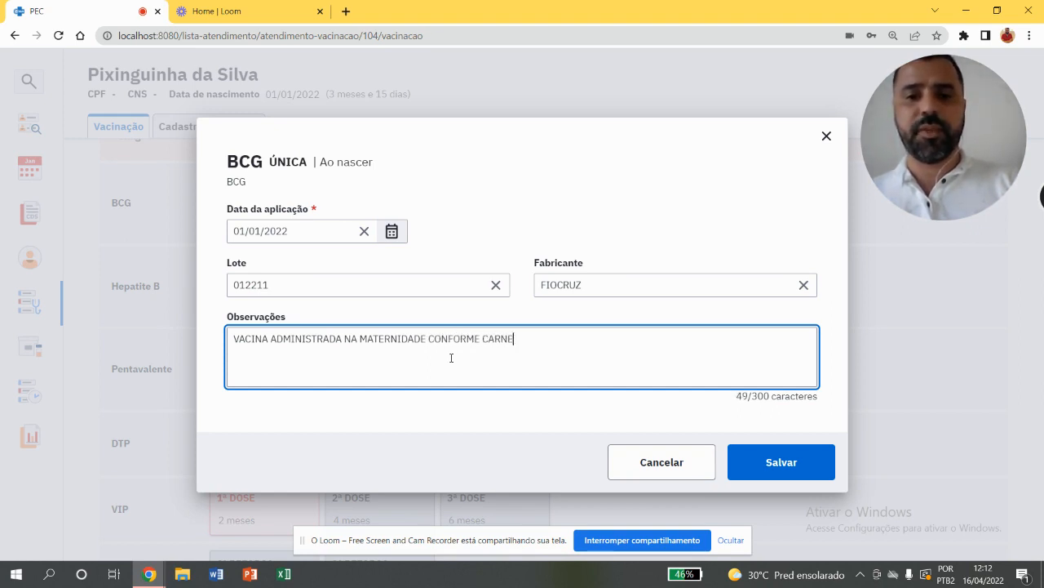
{"action": "key", "text": "BackSpace"}
{"action": "key", "text": "BackSpace"}
{"action": "type", "text": "DENTA"}
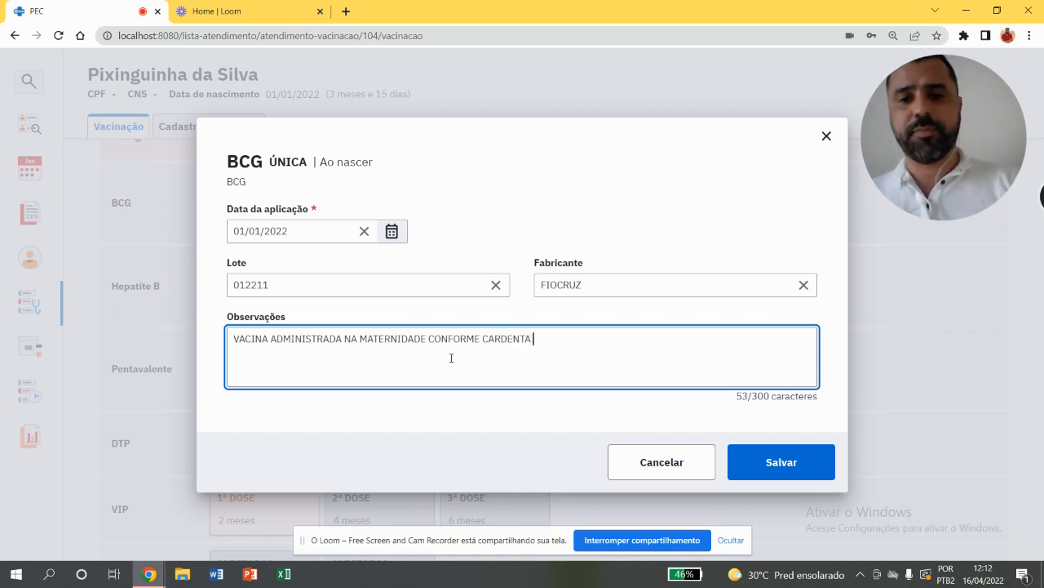
{"action": "key", "text": "BackSpace"}
{"action": "key", "text": "BackSpace"}
{"action": "key", "text": "BackSpace"}
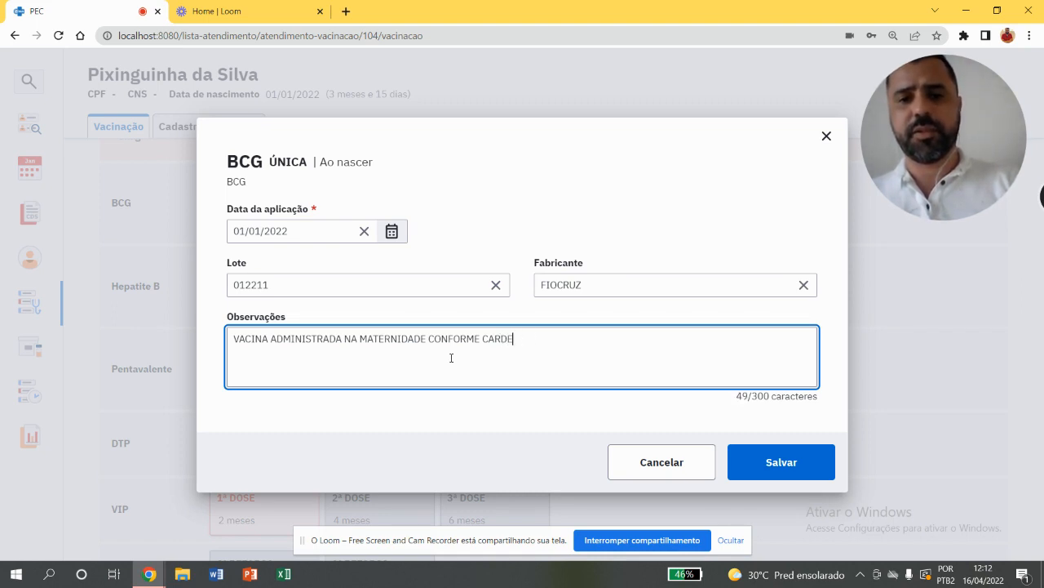
{"action": "type", "text": "NETA"}
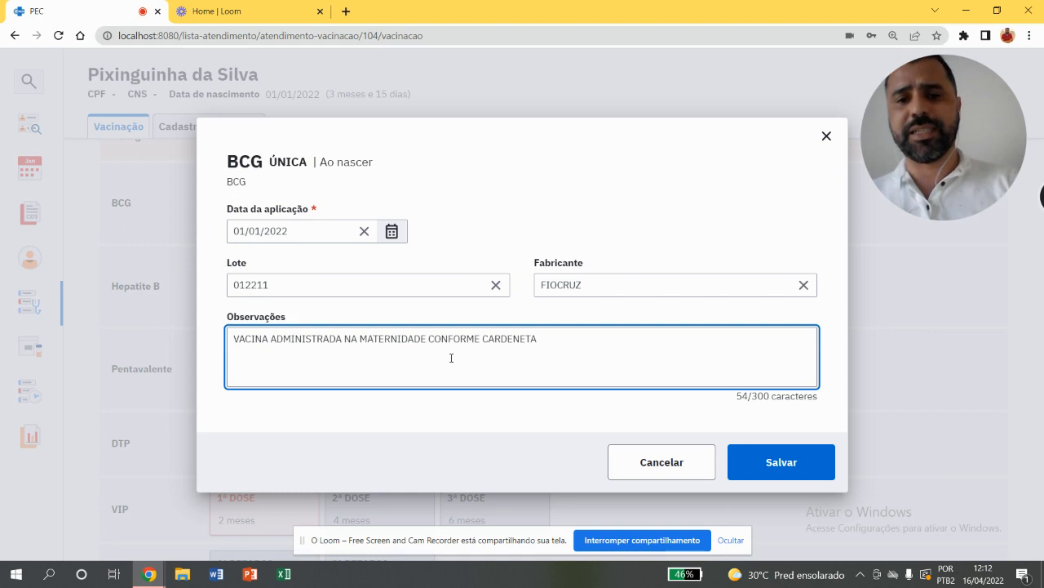
{"action": "key", "text": "BackSpace"}
{"action": "key", "text": "BackSpace"}
{"action": "key", "text": "BackSpace"}
{"action": "key", "text": "BackSpace"}
{"action": "key", "text": "BackSpace"}
{"action": "key", "text": "BackSpace"}
{"action": "key", "text": "BackSpace"}
{"action": "key", "text": "BackSpace"}
{"action": "type", "text": "DERNET"}
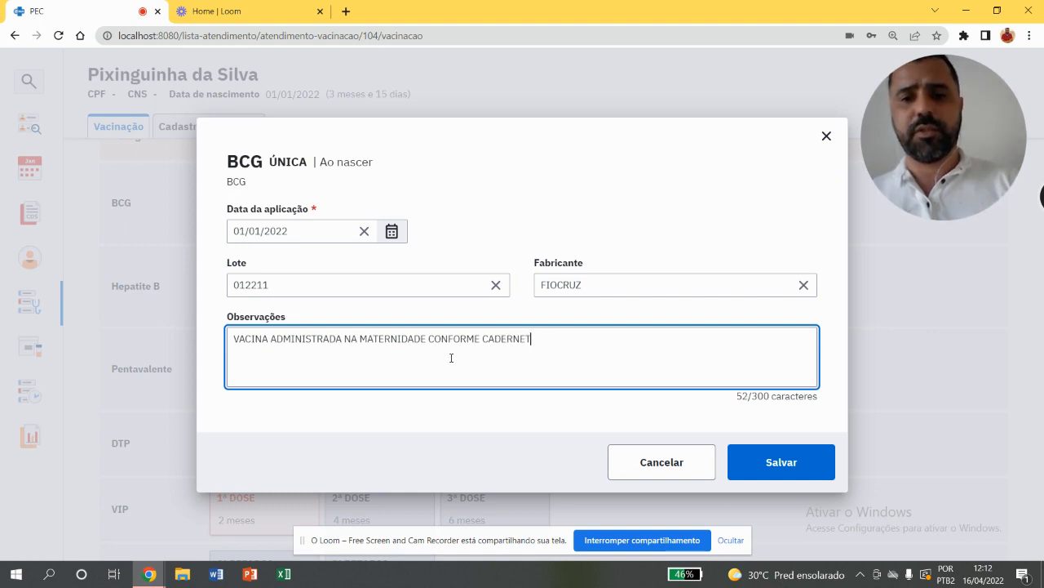
{"action": "type", "text": "A E N"}
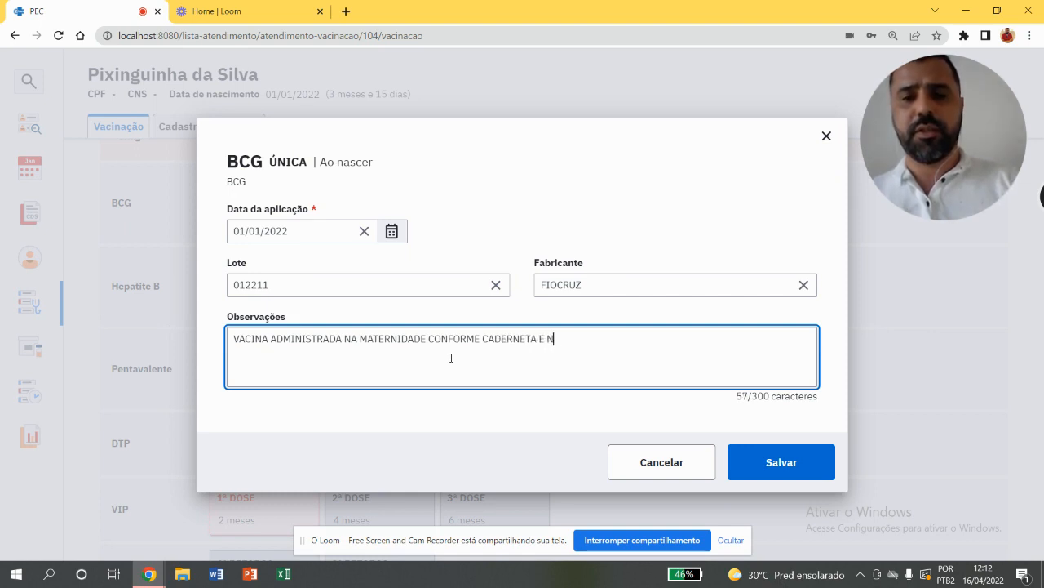
{"action": "type", "text": "ÃO COM"}
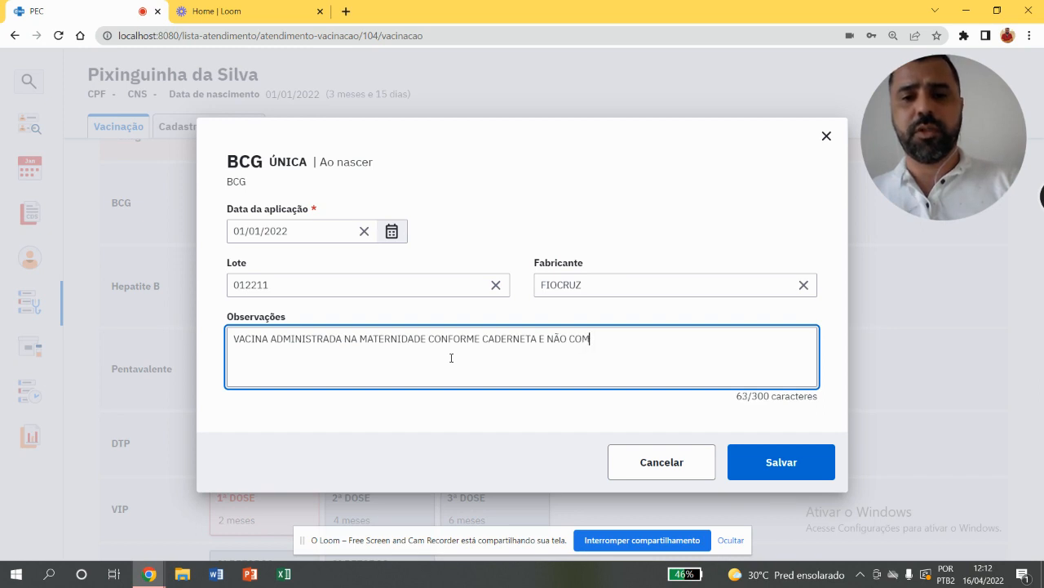
{"action": "type", "text": "O ESTAVA RE"}
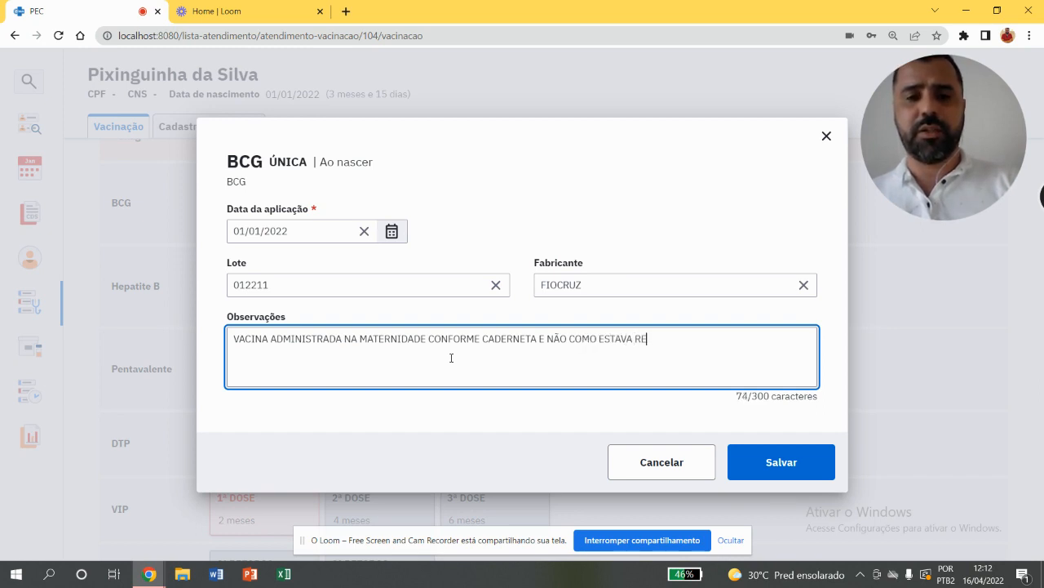
{"action": "type", "text": "GISTRADO NO ES"}
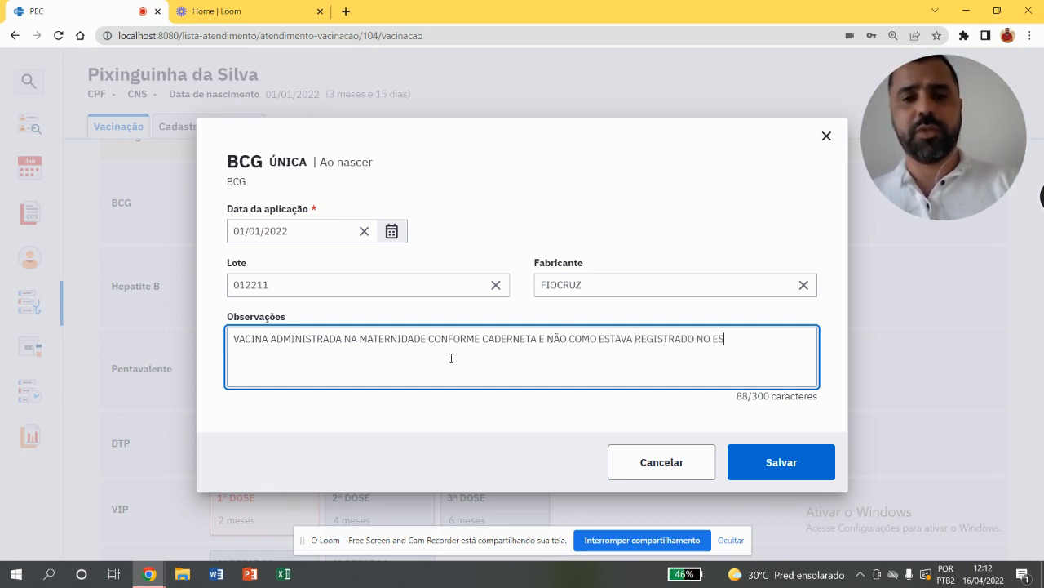
{"action": "type", "text": "US"}
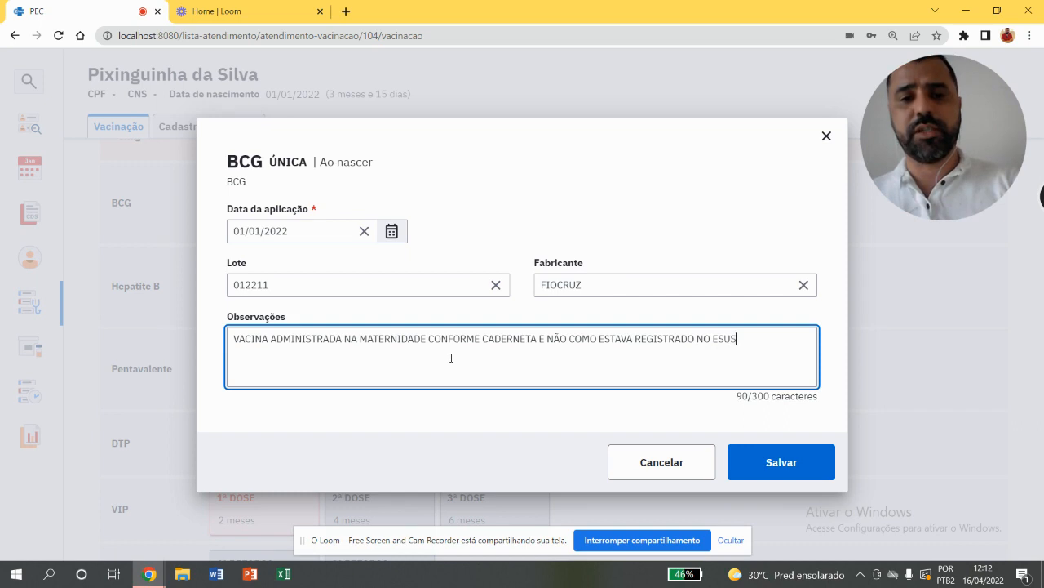
{"action": "left_click", "coordinate": [752, 463]}
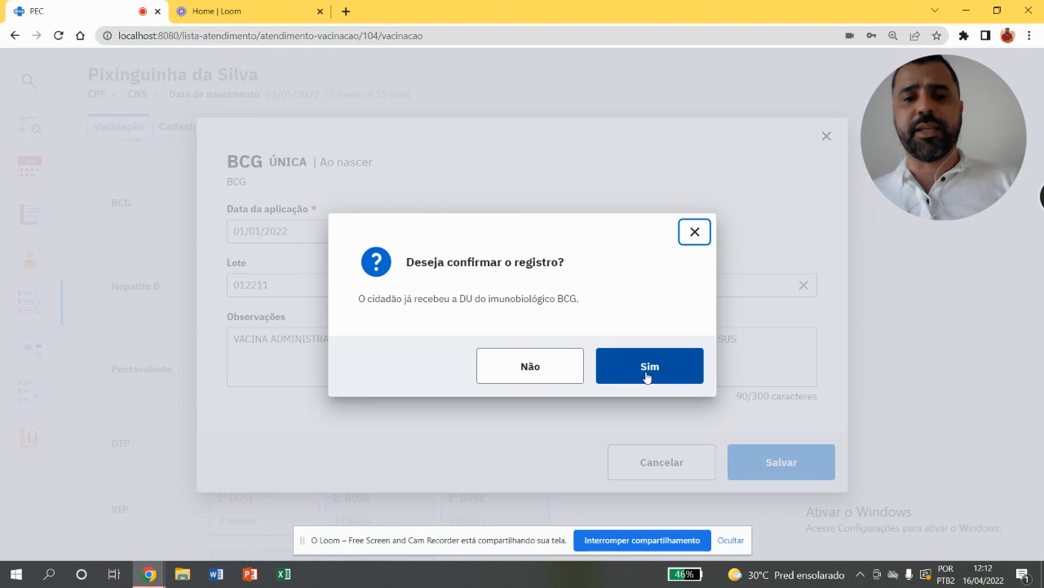
{"action": "left_click", "coordinate": [646, 373]}
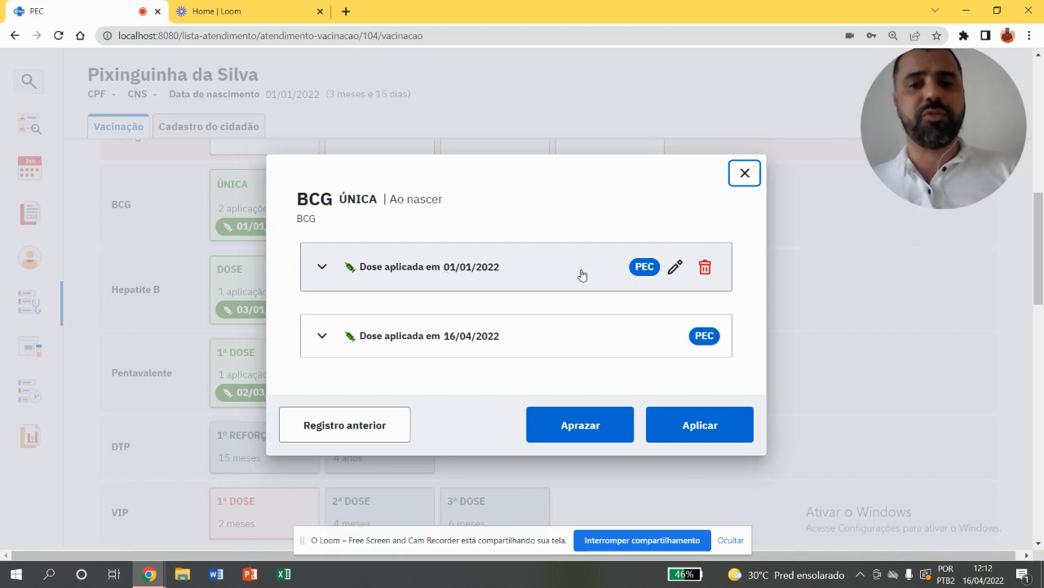
{"action": "left_click", "coordinate": [746, 171]}
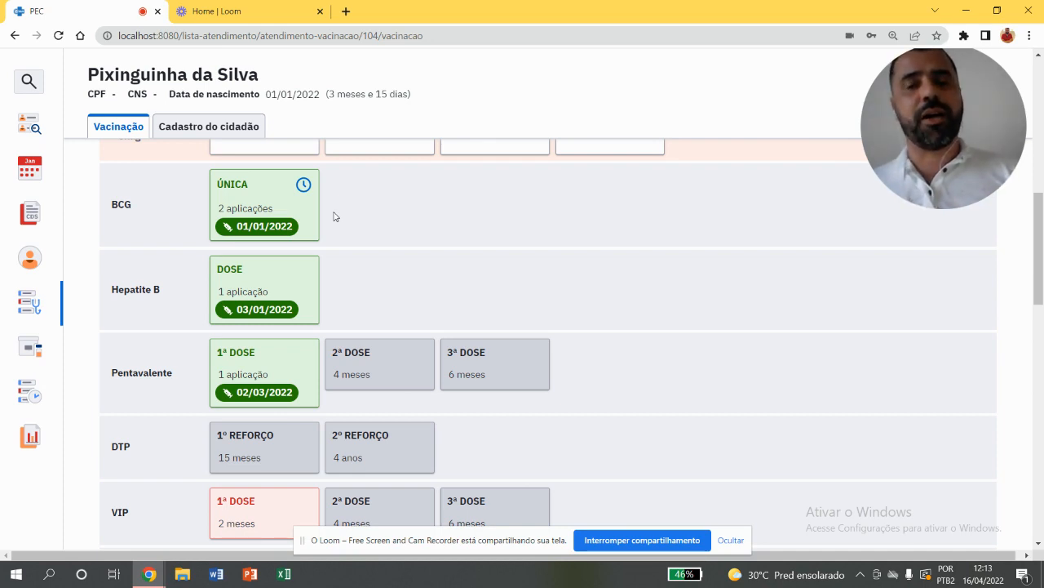
View the previous-record form for the Hepatitis B birth dose and return to the vaccination calendar without saving
{"action": "left_click", "coordinate": [285, 302]}
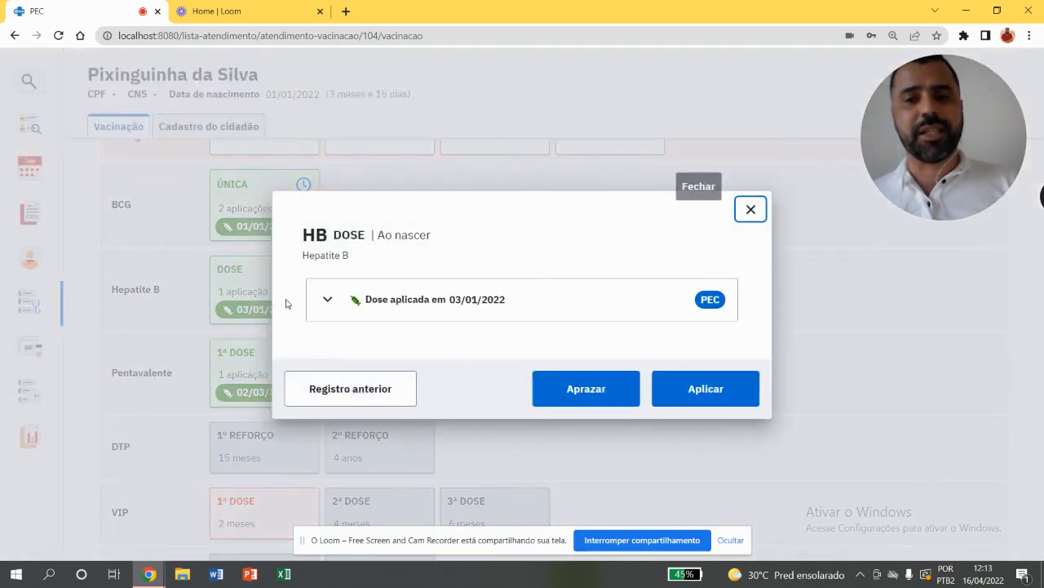
{"action": "left_click", "coordinate": [371, 389]}
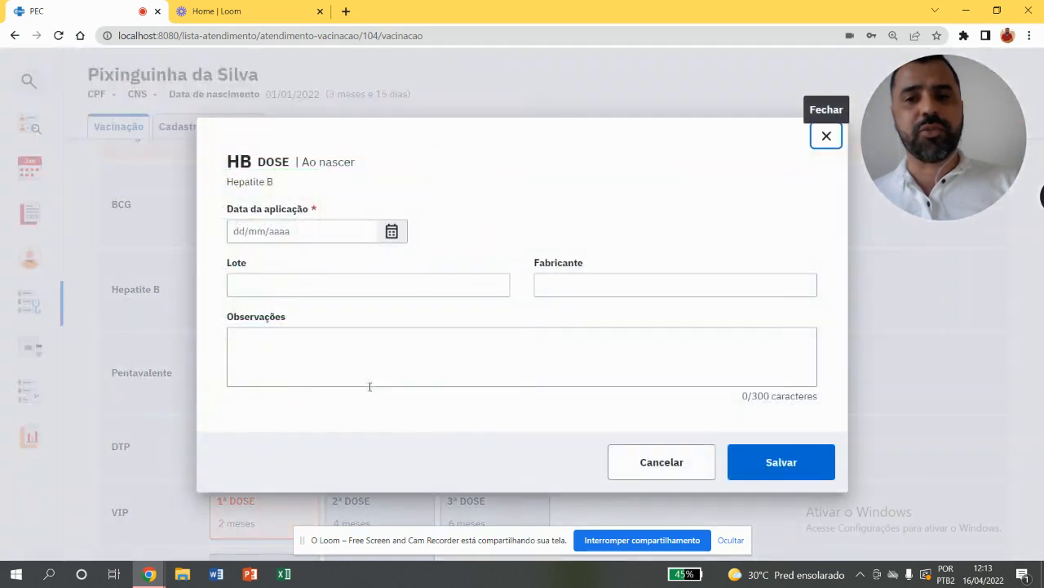
{"action": "left_click", "coordinate": [683, 462]}
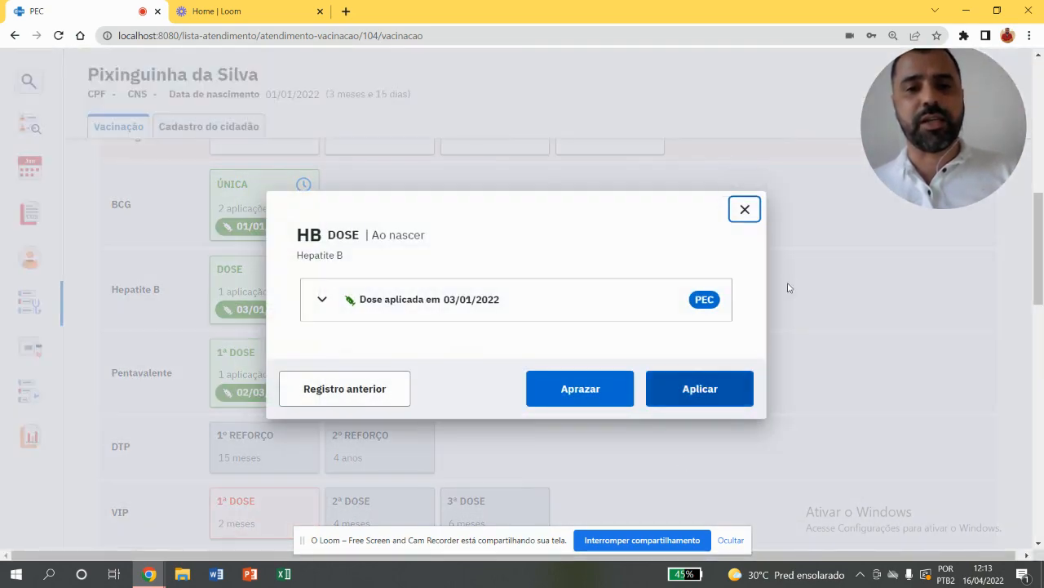
{"action": "left_click", "coordinate": [745, 210]}
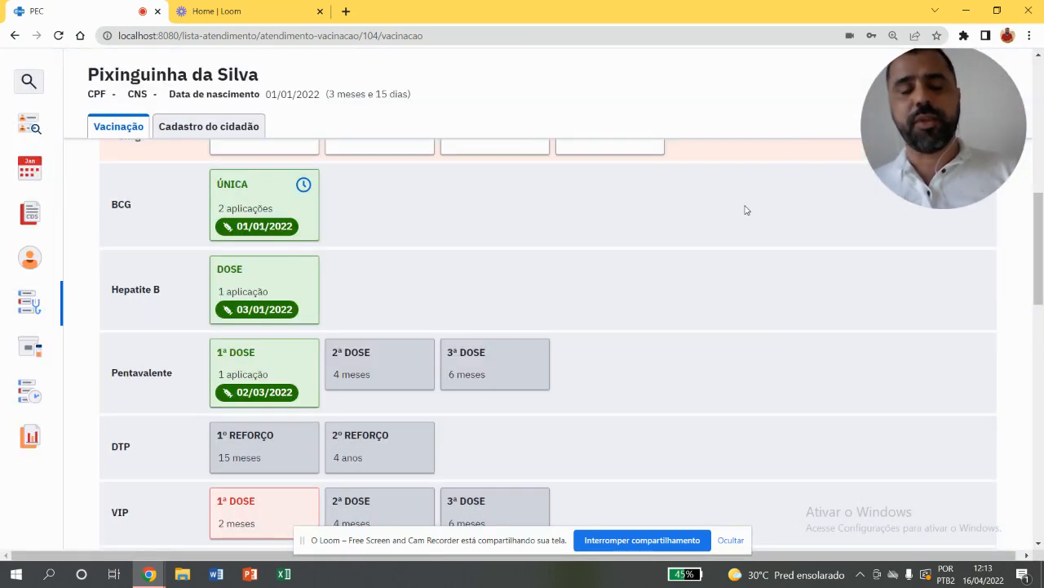
{"action": "scroll", "coordinate": [1041, 261], "scroll_direction": "down", "scroll_amount": 1}
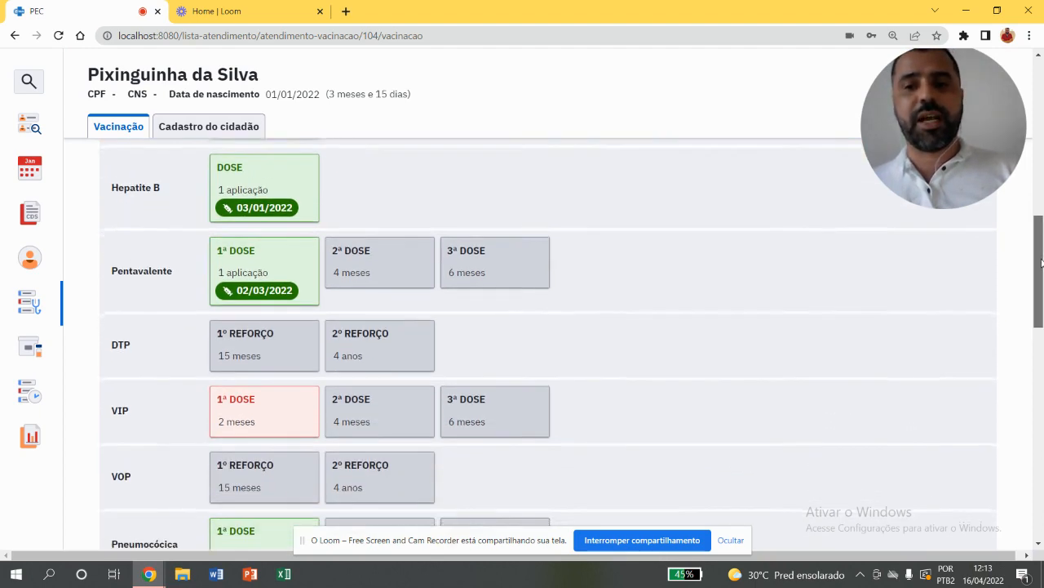
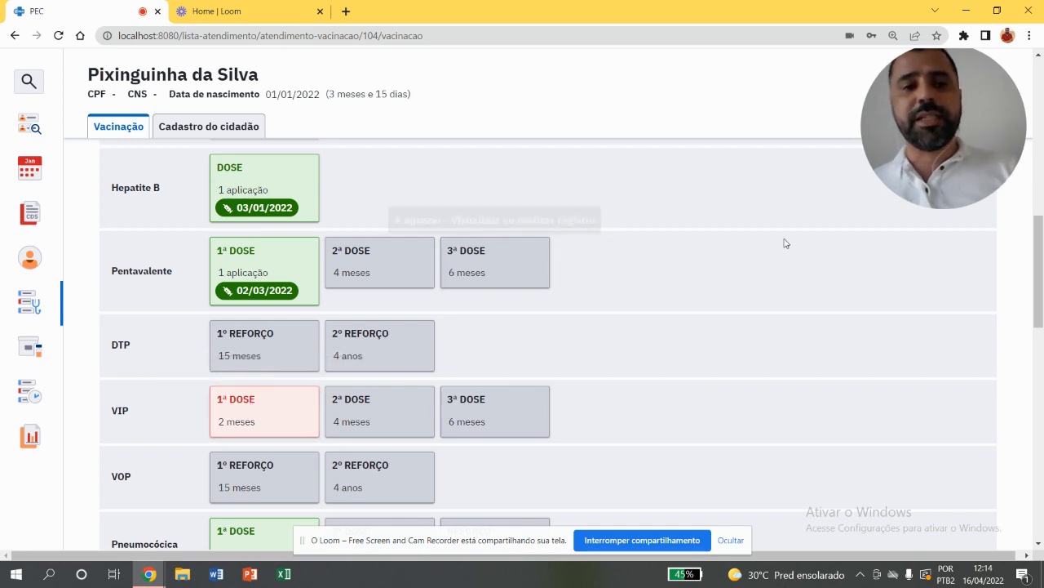
Start the application record for the VIP first dose and set its strategy to 01 - ROTINA
{"action": "left_click_drag", "start_coordinate": [1040, 273], "coordinate": [1024, 287]}
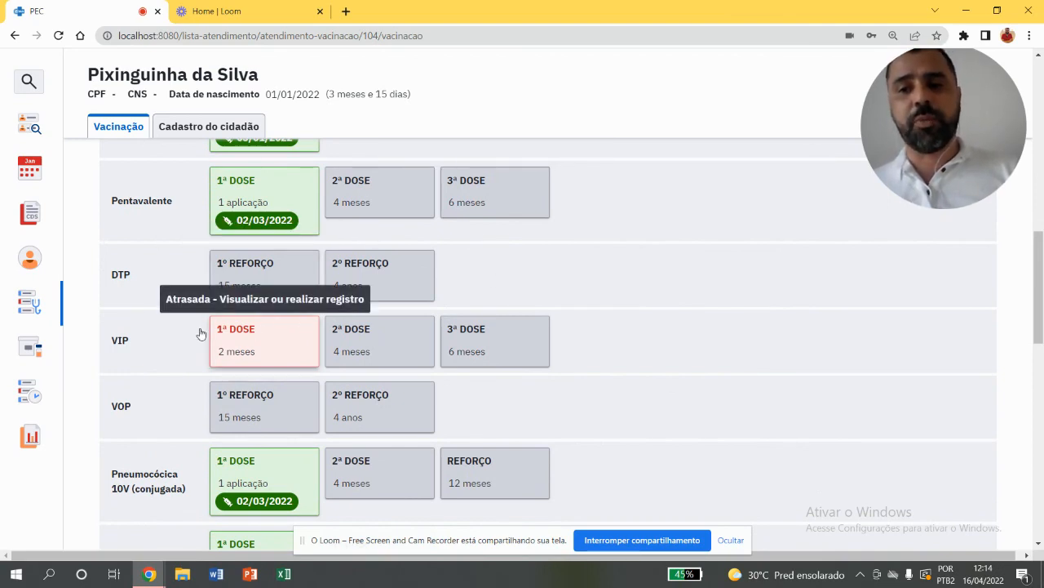
{"action": "left_click", "coordinate": [276, 346]}
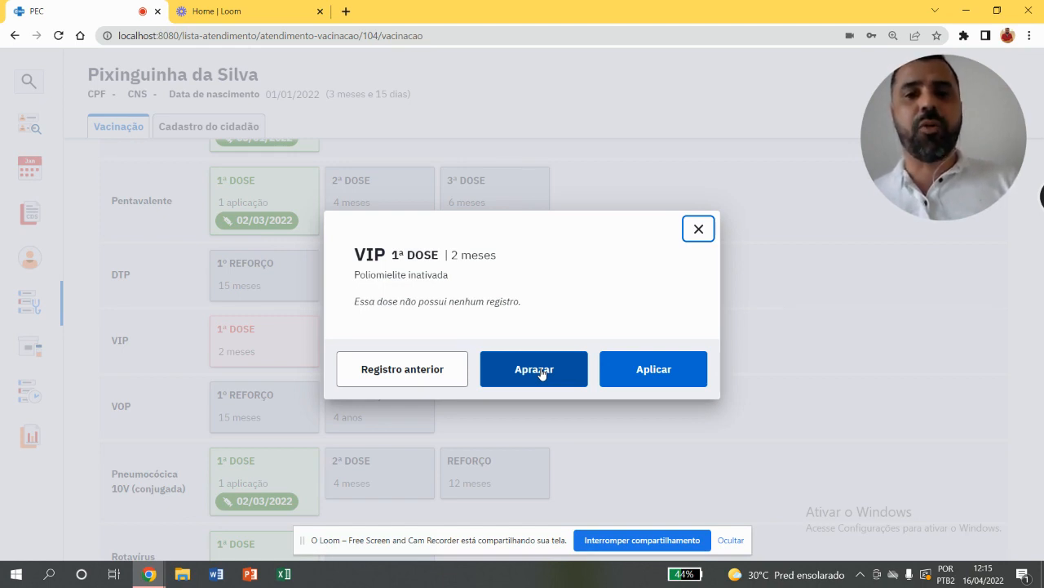
{"action": "left_click", "coordinate": [621, 376]}
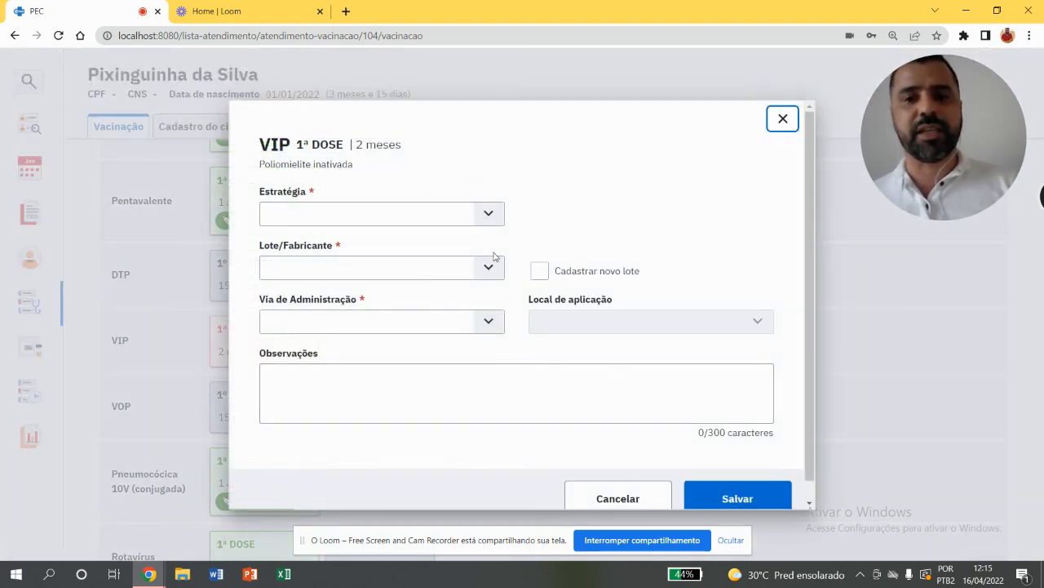
{"action": "left_click", "coordinate": [487, 214]}
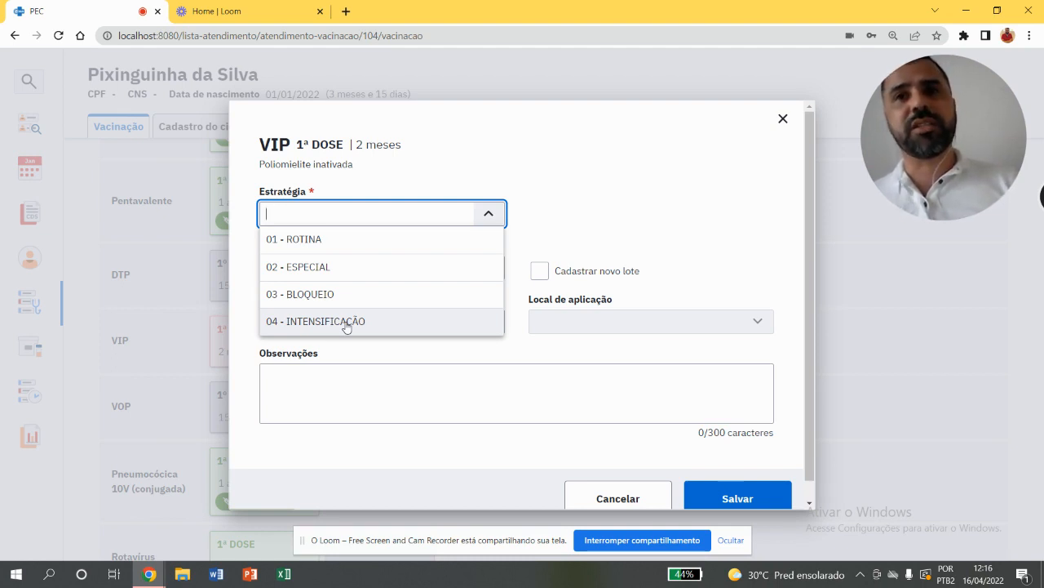
{"action": "left_click", "coordinate": [349, 239]}
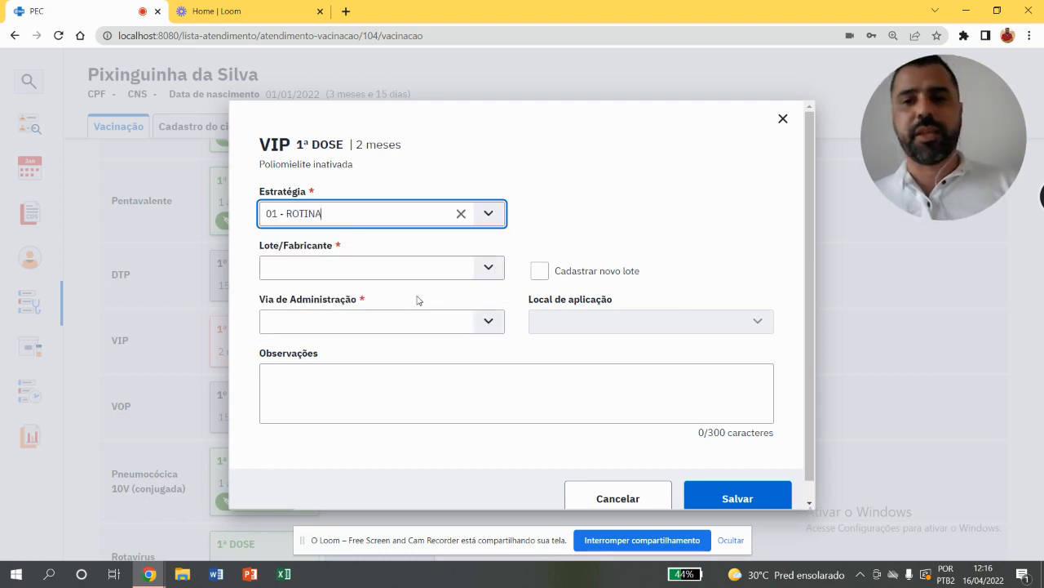
Register a new batch for the VIP dose: batch 2515, manufacturer FIOCRUZ, expiry date 12/12/2022
{"action": "left_click", "coordinate": [439, 268]}
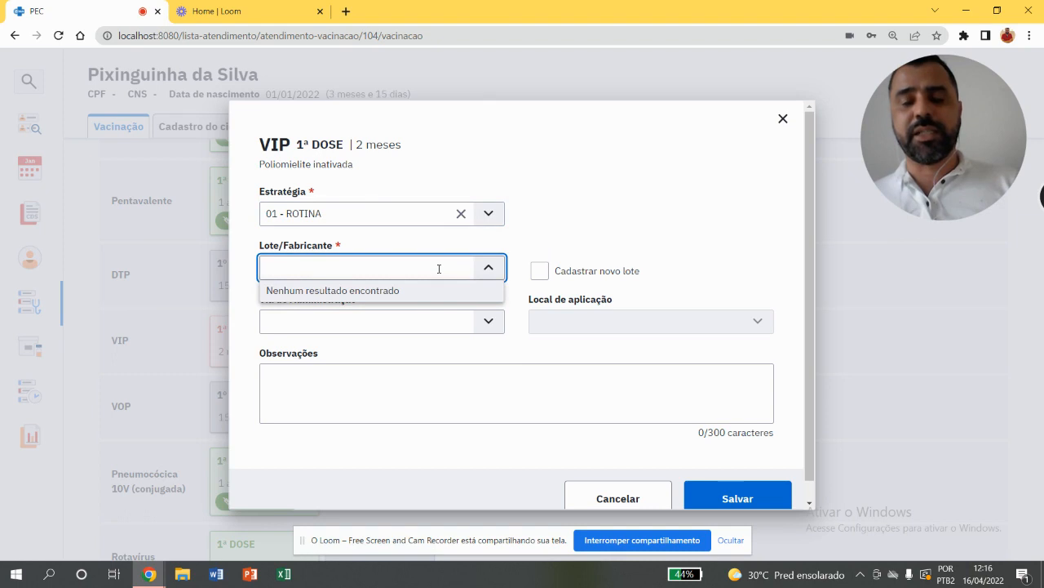
{"action": "left_click", "coordinate": [488, 269]}
{"action": "left_click", "coordinate": [488, 268]}
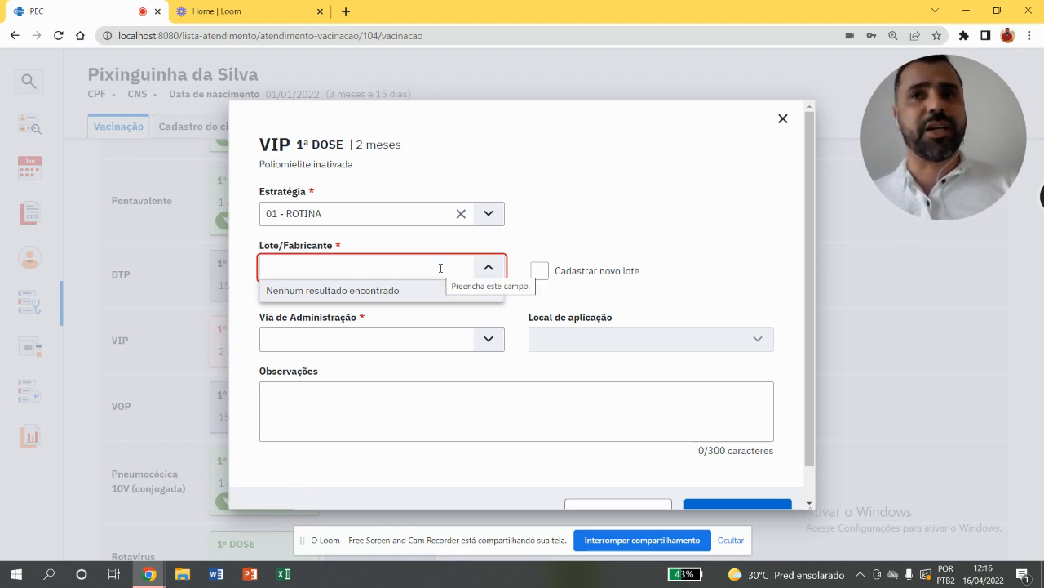
{"action": "left_click", "coordinate": [540, 272]}
{"action": "left_click", "coordinate": [449, 323]}
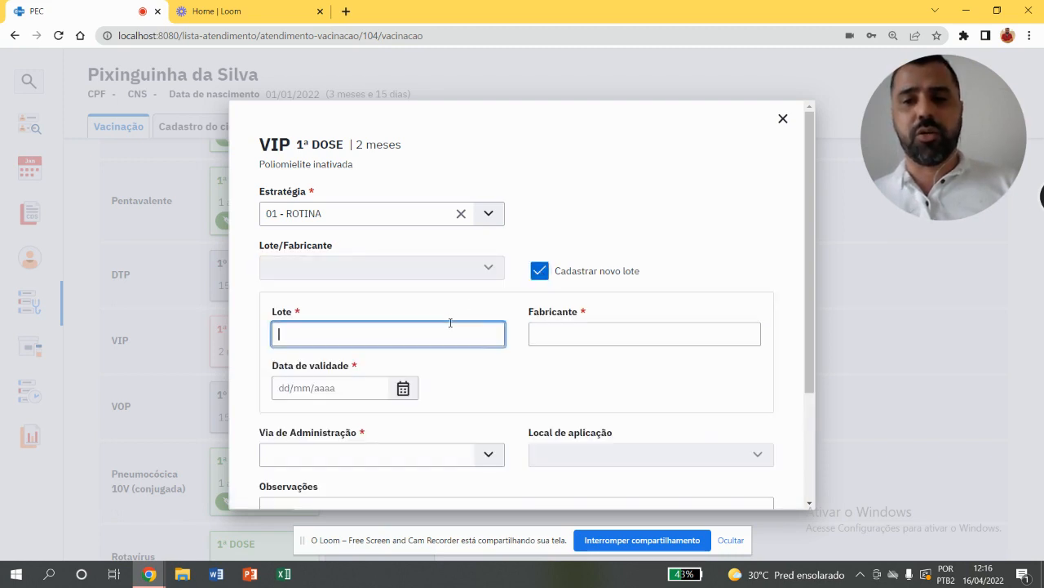
{"action": "type", "text": "2515"}
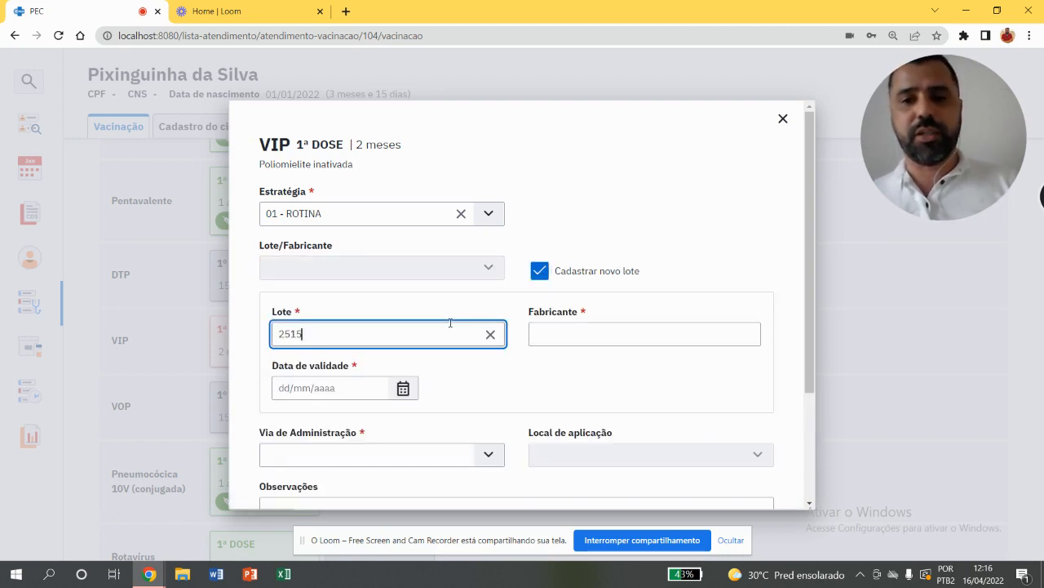
{"action": "left_click", "coordinate": [570, 333]}
{"action": "type", "text": "FIO"}
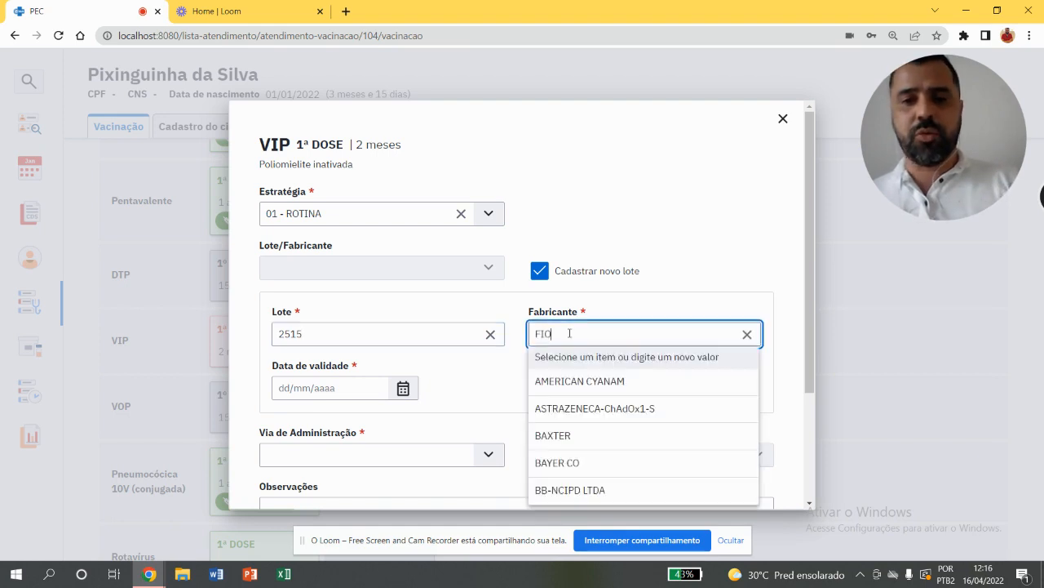
{"action": "left_click", "coordinate": [570, 380]}
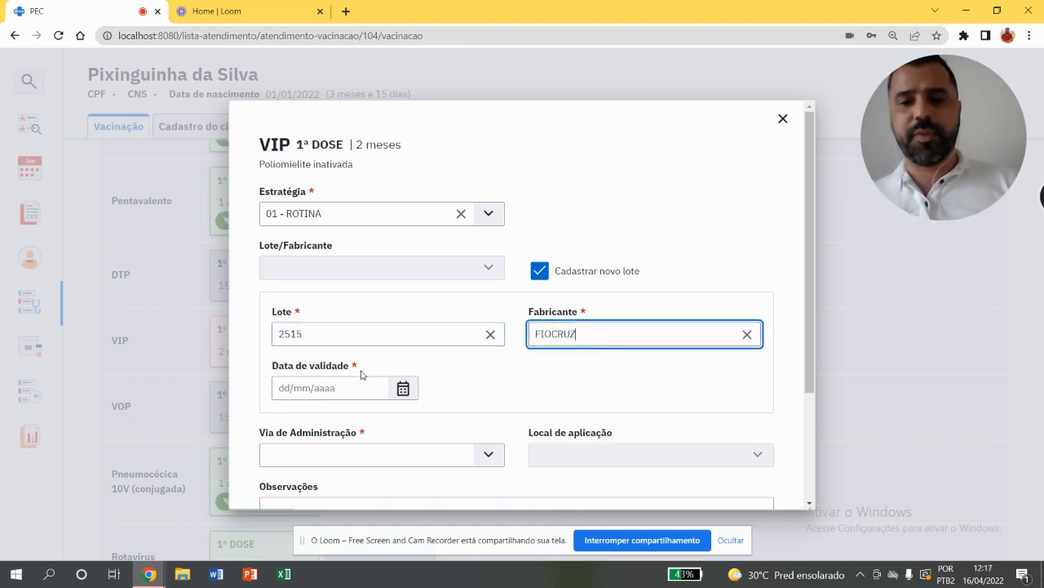
{"action": "left_click", "coordinate": [350, 384]}
{"action": "type", "text": "12/1"}
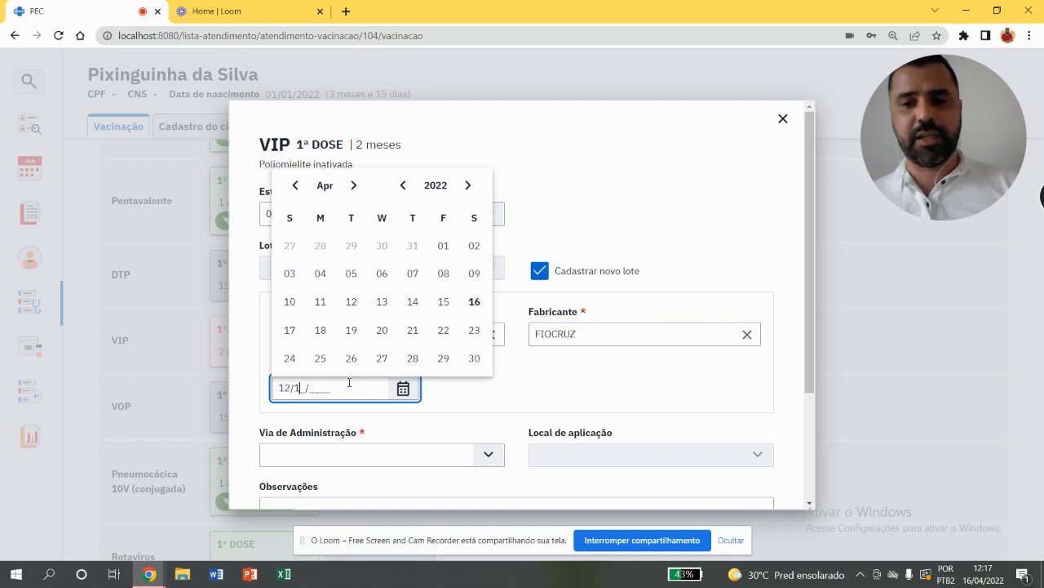
{"action": "type", "text": "2/2022"}
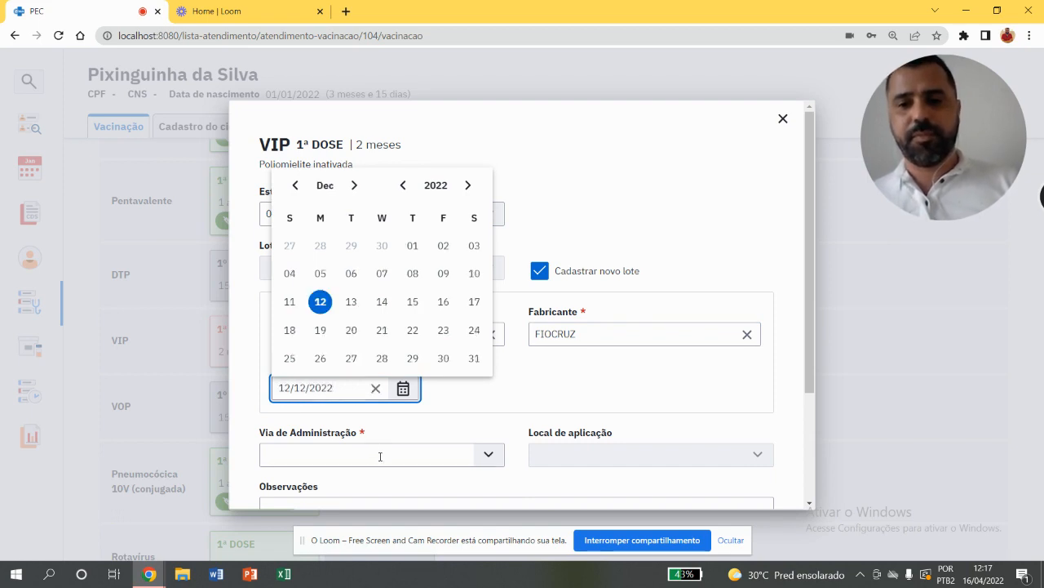
Set the administration route to INTRAMUSCULAR and the site to VASTO LATERAL DA COXA DIREITA, and save the VIP application
{"action": "left_click", "coordinate": [382, 456]}
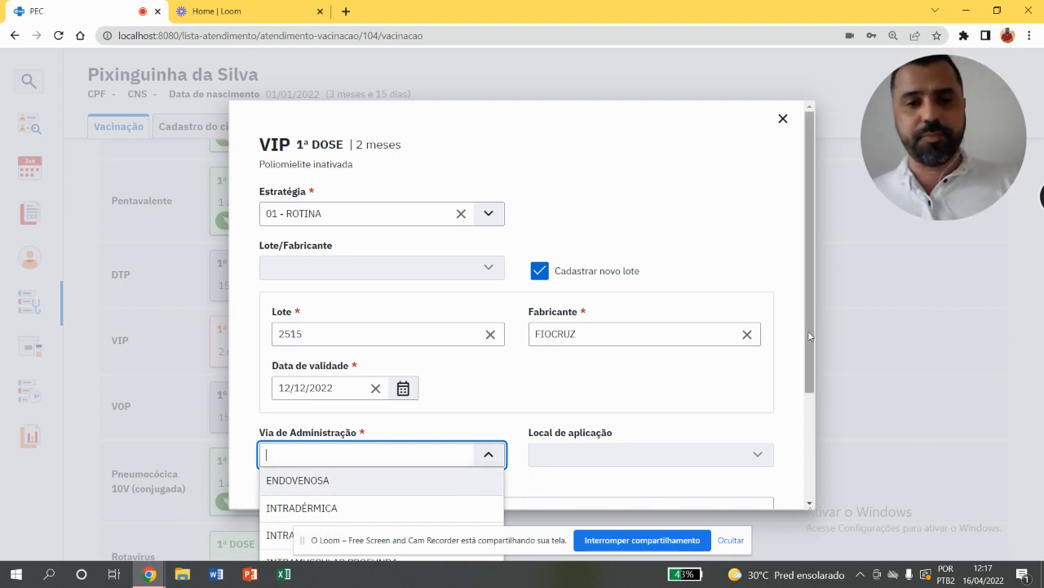
{"action": "left_click_drag", "start_coordinate": [810, 337], "coordinate": [806, 377]}
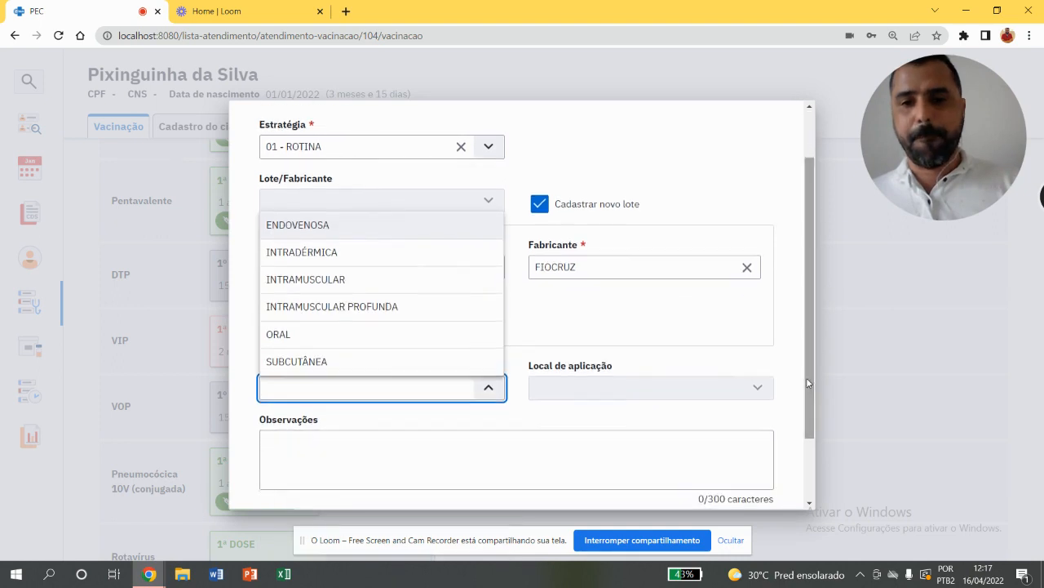
{"action": "left_click", "coordinate": [400, 280]}
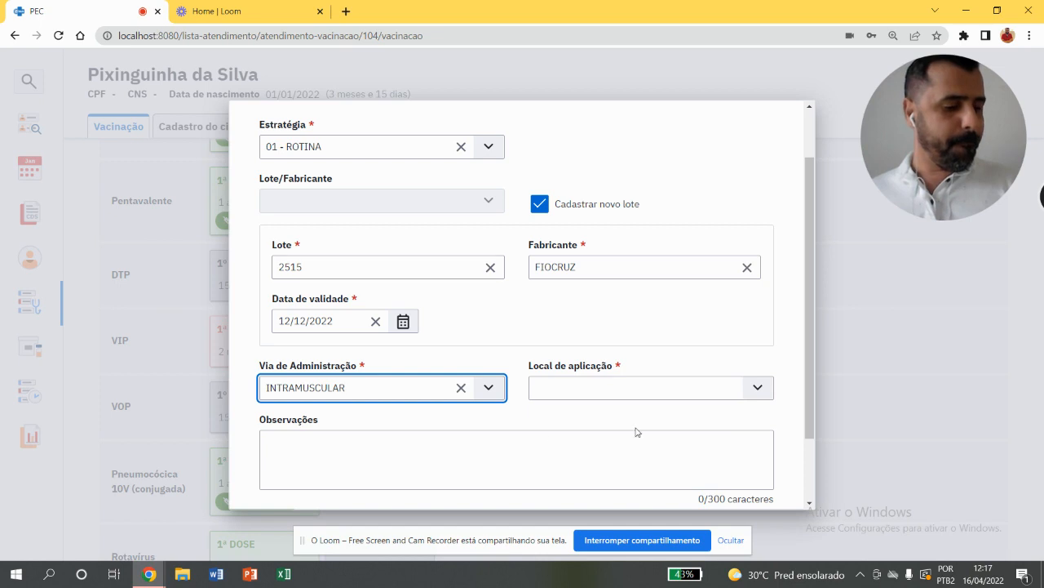
{"action": "left_click", "coordinate": [612, 396]}
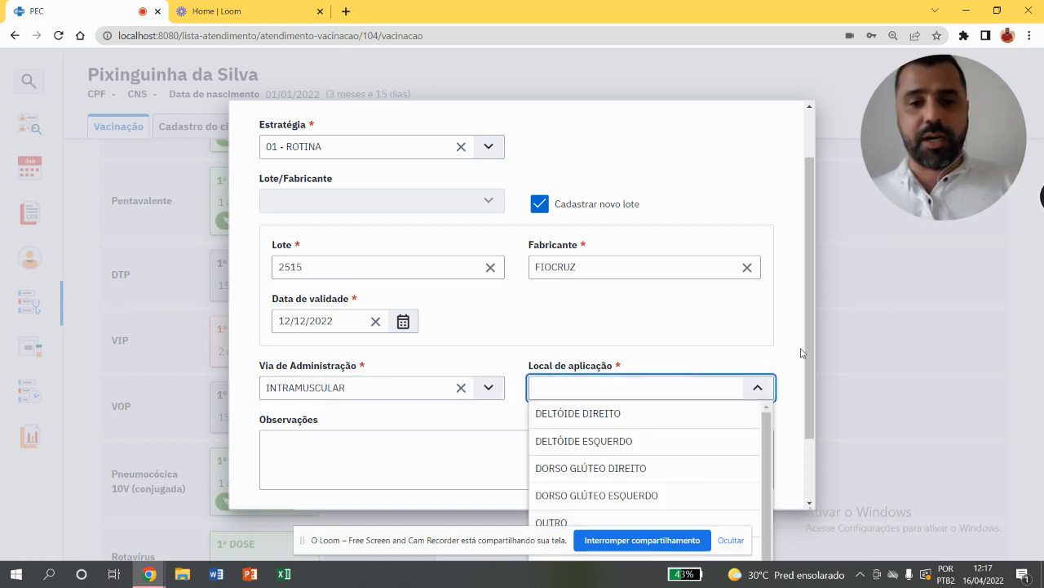
{"action": "left_click_drag", "start_coordinate": [806, 350], "coordinate": [812, 393]}
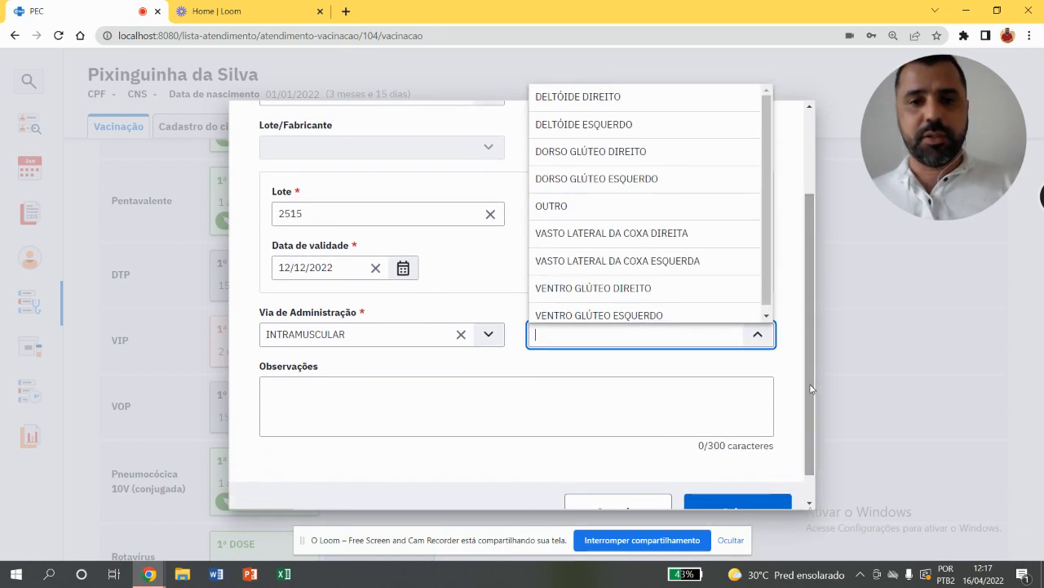
{"action": "left_click", "coordinate": [629, 235]}
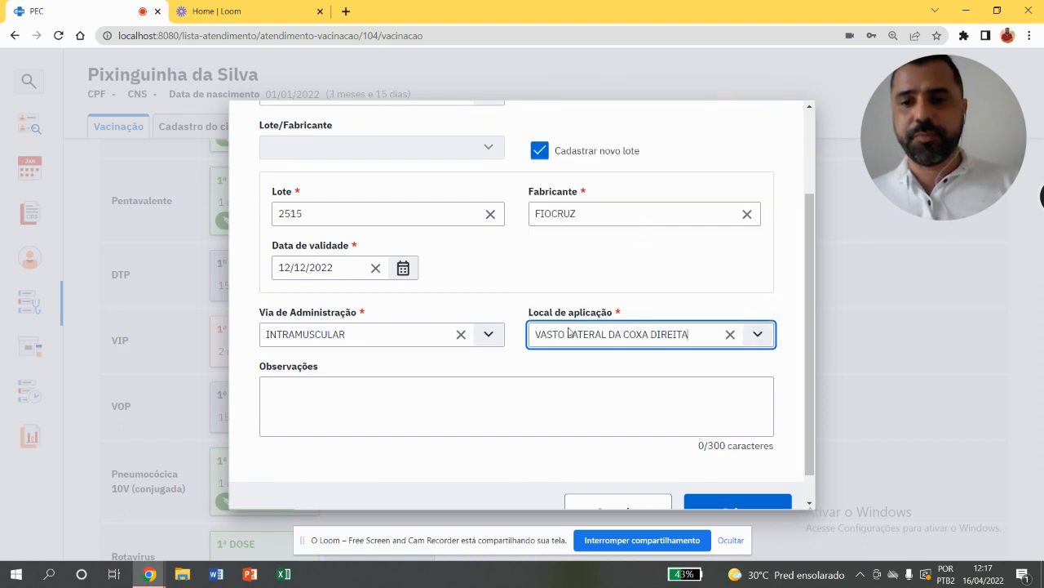
{"action": "left_click", "coordinate": [526, 392]}
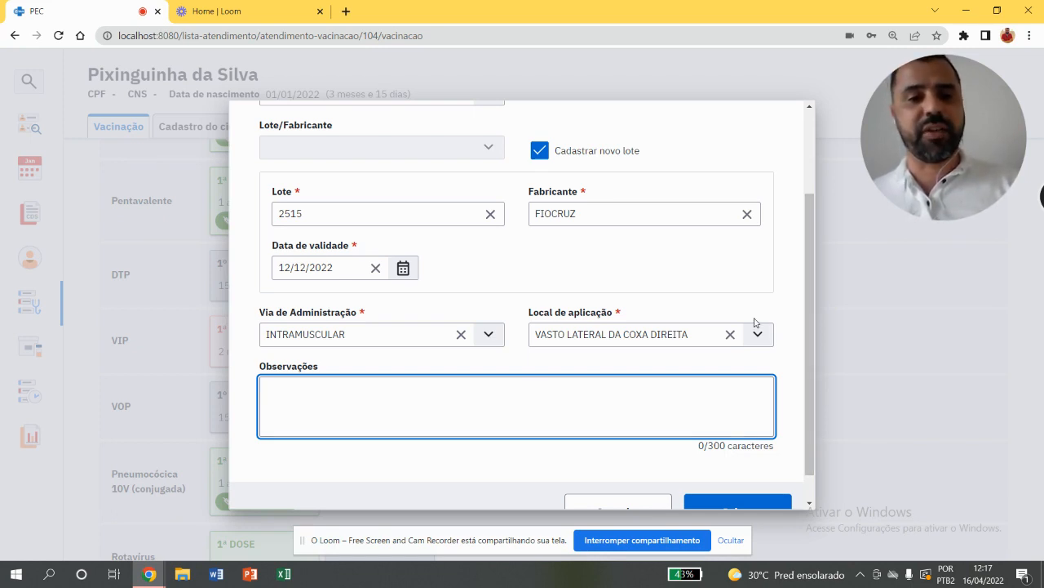
{"action": "scroll", "coordinate": [809, 339], "scroll_direction": "down", "scroll_amount": 1}
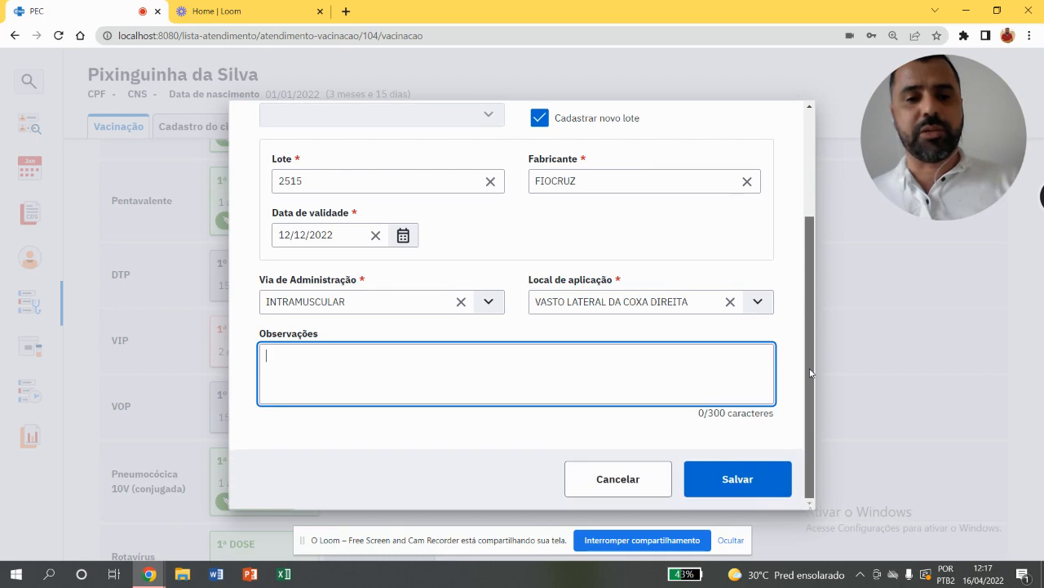
{"action": "left_click", "coordinate": [719, 462]}
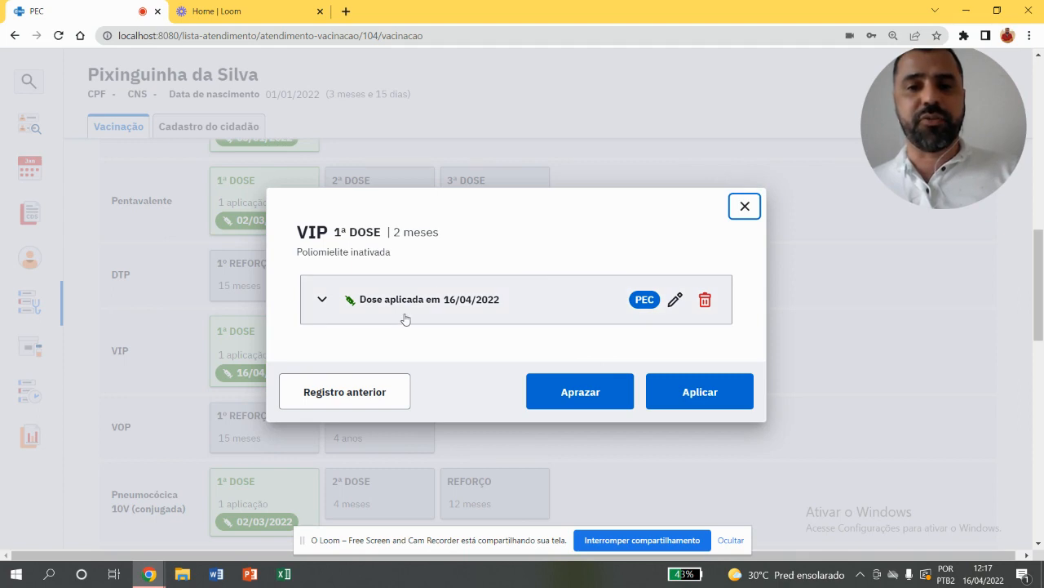
Review the details of the applied VIP first dose and return to the vaccination calendar
{"action": "left_click", "coordinate": [561, 308]}
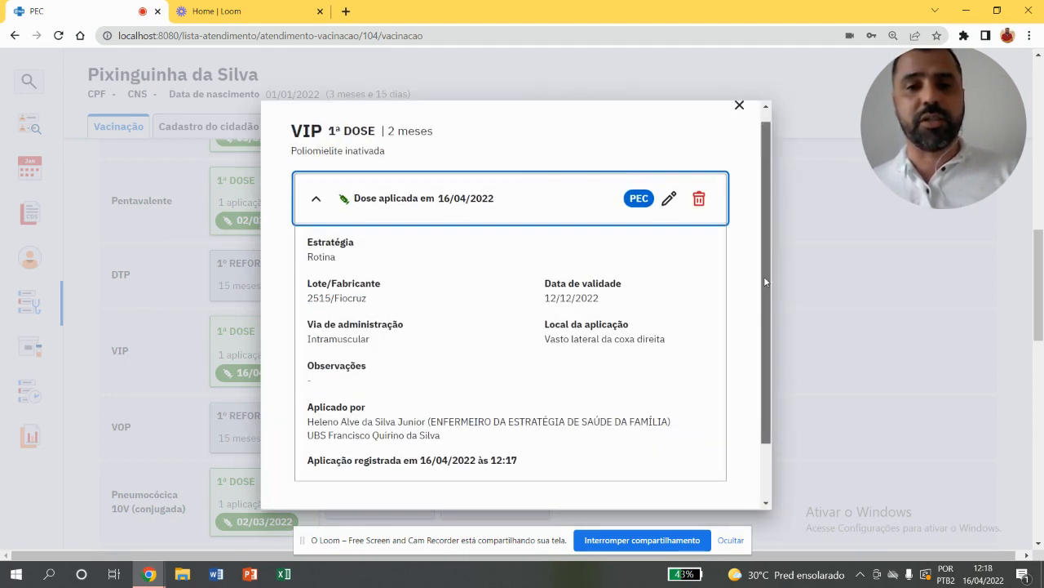
{"action": "scroll", "coordinate": [763, 302], "scroll_direction": "down", "scroll_amount": 1}
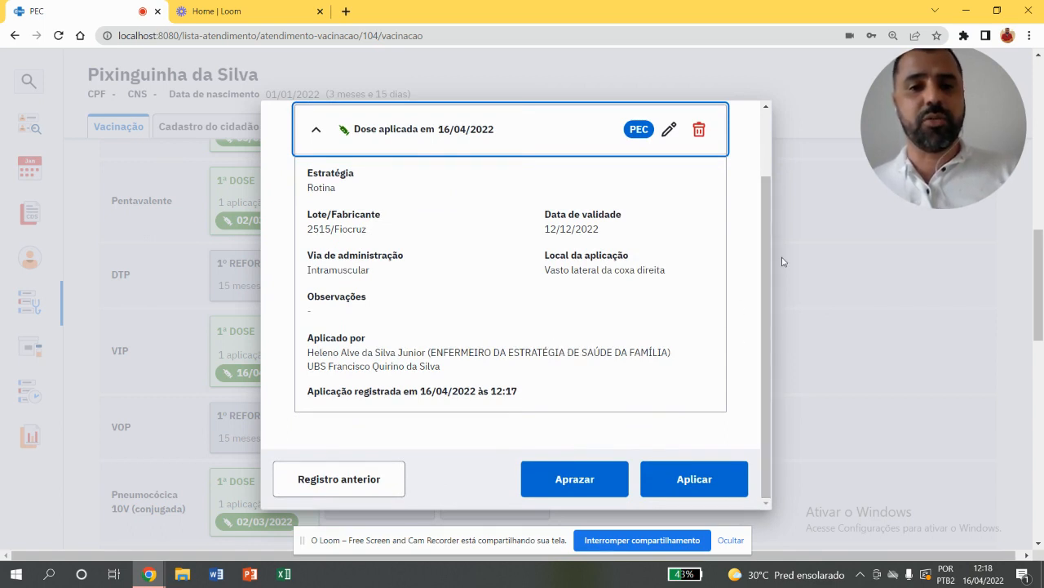
{"action": "scroll", "coordinate": [771, 261], "scroll_direction": "up", "scroll_amount": 1}
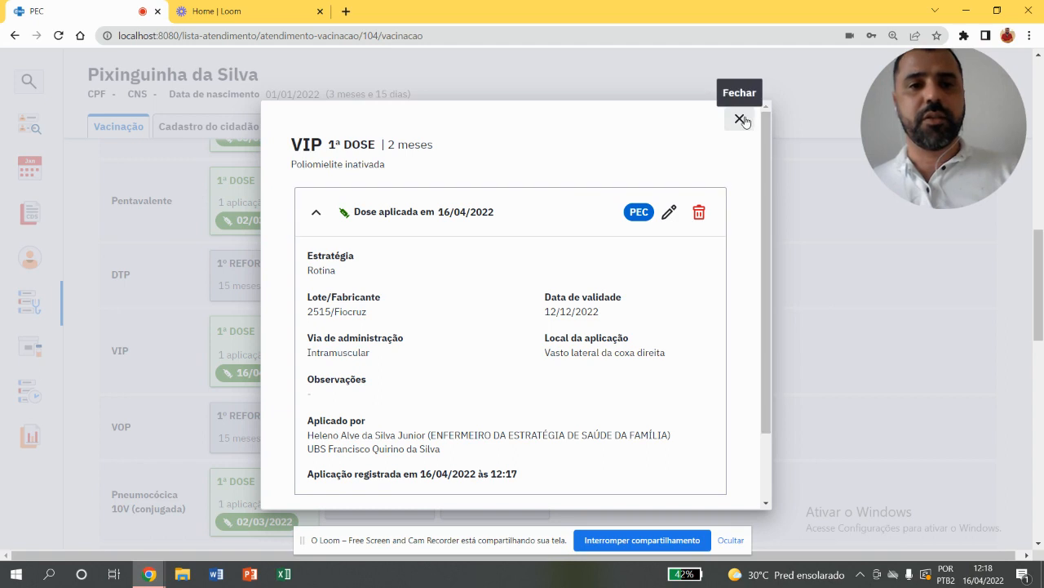
{"action": "left_click", "coordinate": [740, 117]}
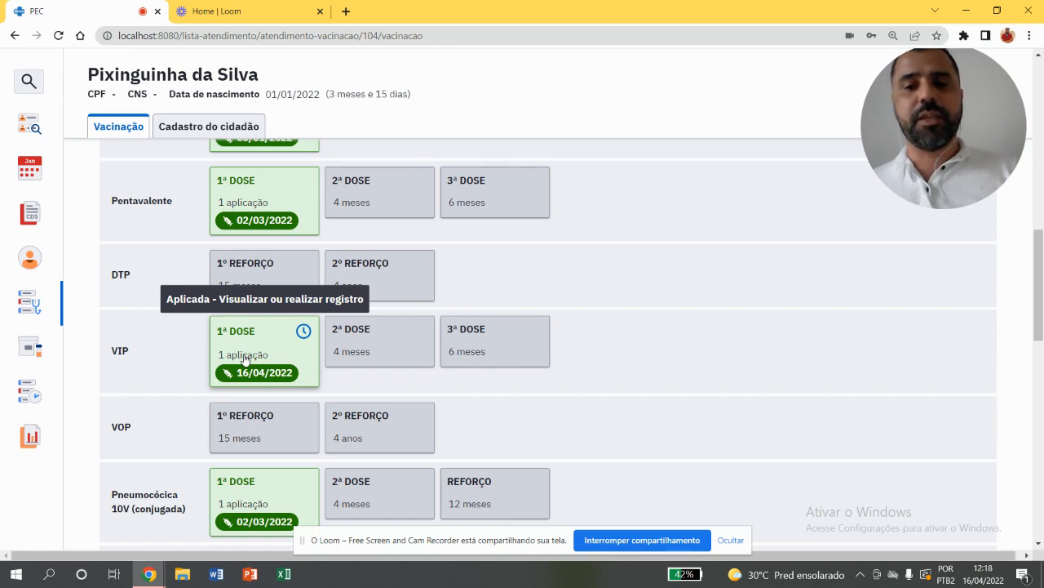
Start scheduling the Pentavalente second dose in the child's vaccination calendar and set its strategy to 01 - ROTINA
{"action": "scroll", "coordinate": [1041, 275], "scroll_direction": "down", "scroll_amount": 2}
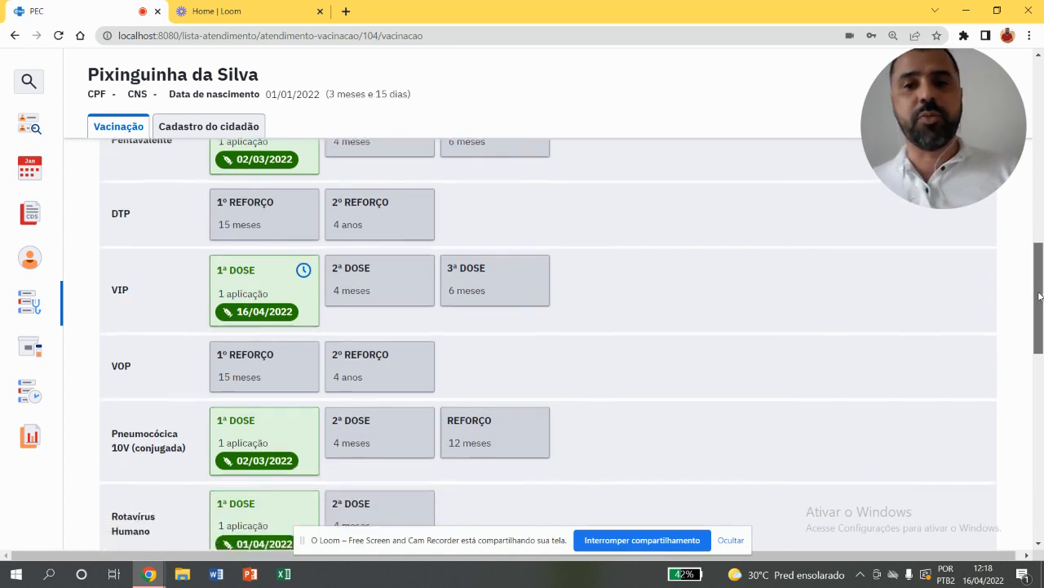
{"action": "scroll", "coordinate": [1041, 276], "scroll_direction": "up", "scroll_amount": 2}
{"action": "left_click_drag", "start_coordinate": [1042, 276], "coordinate": [1011, 366]}
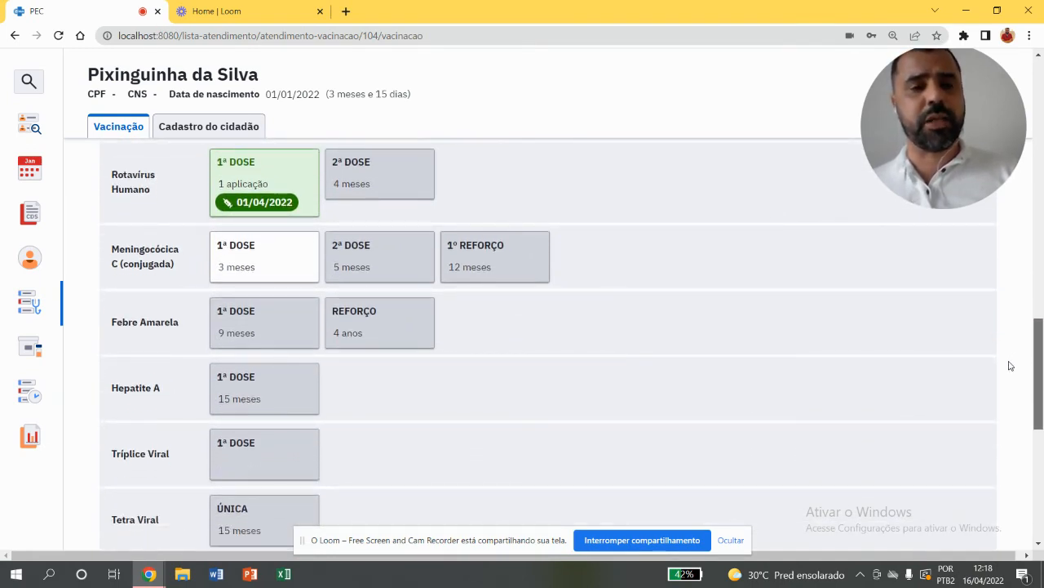
{"action": "left_click_drag", "start_coordinate": [1010, 366], "coordinate": [1030, 249]}
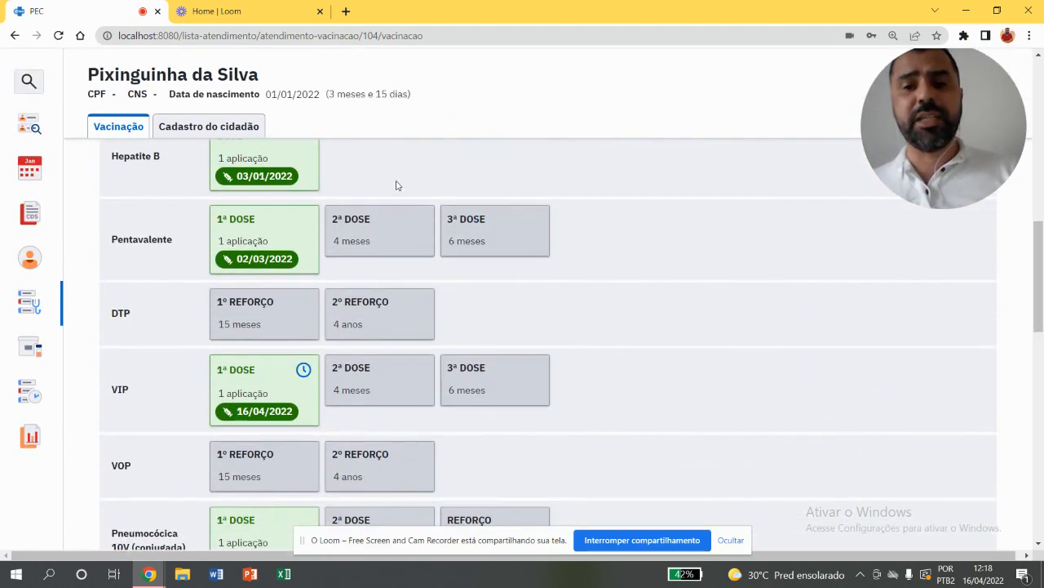
{"action": "left_click", "coordinate": [379, 249]}
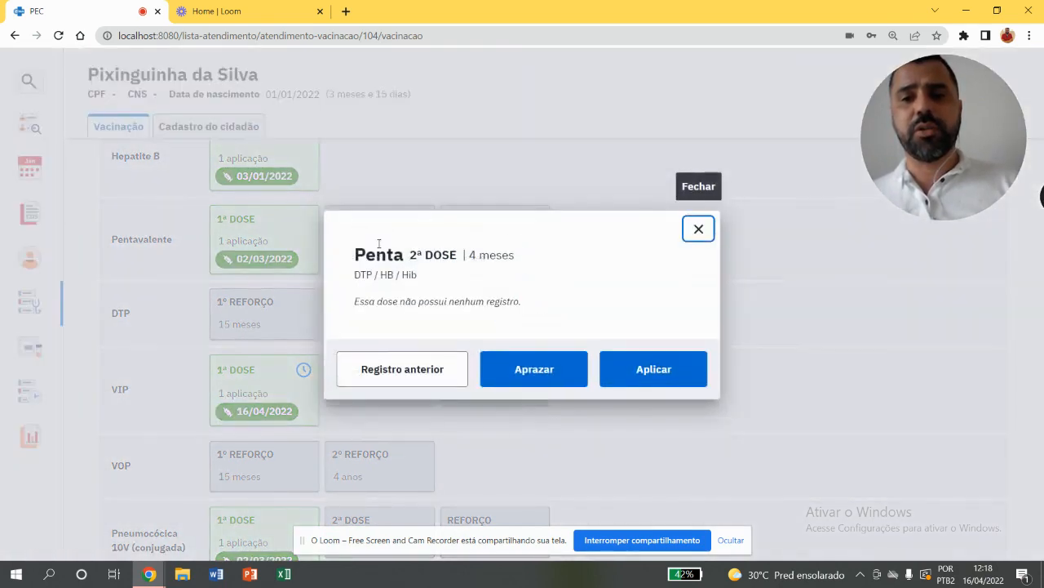
{"action": "left_click", "coordinate": [520, 371]}
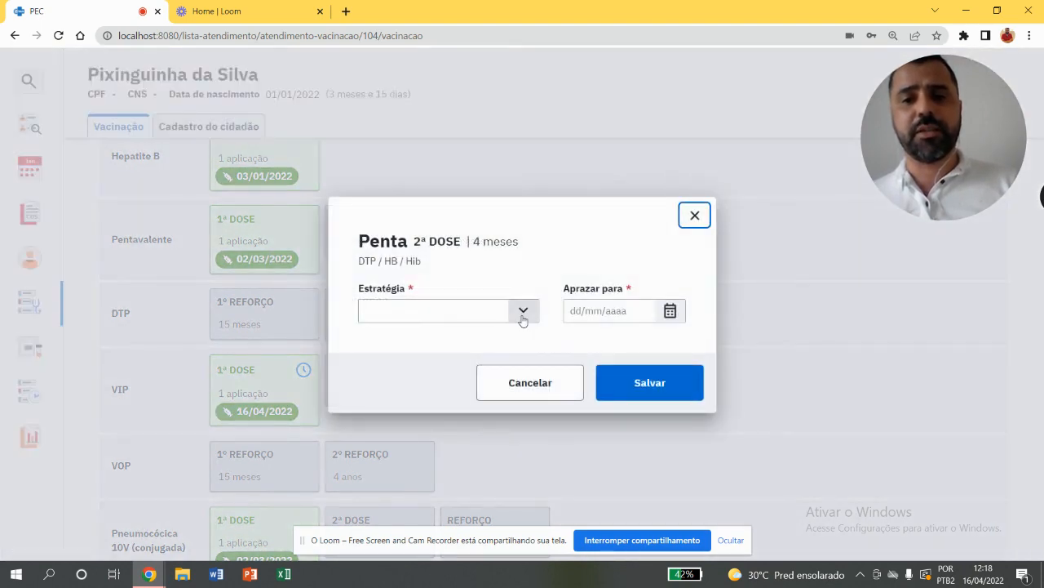
{"action": "left_click", "coordinate": [523, 317]}
{"action": "left_click", "coordinate": [499, 332]}
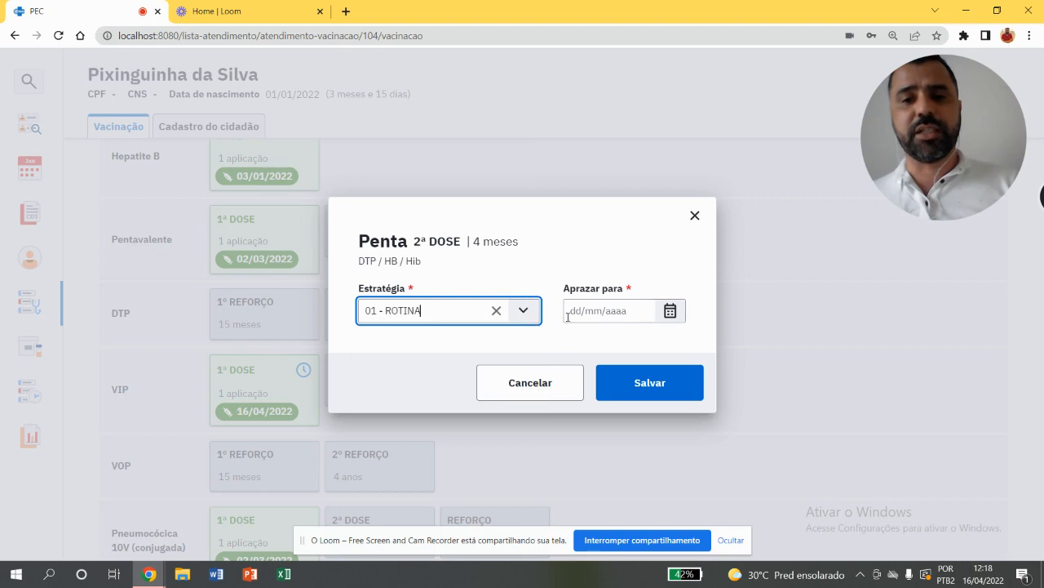
Schedule the Pentavalente second dose for 30/04/2022, save it and return to the vaccination calendar
{"action": "left_click", "coordinate": [571, 315]}
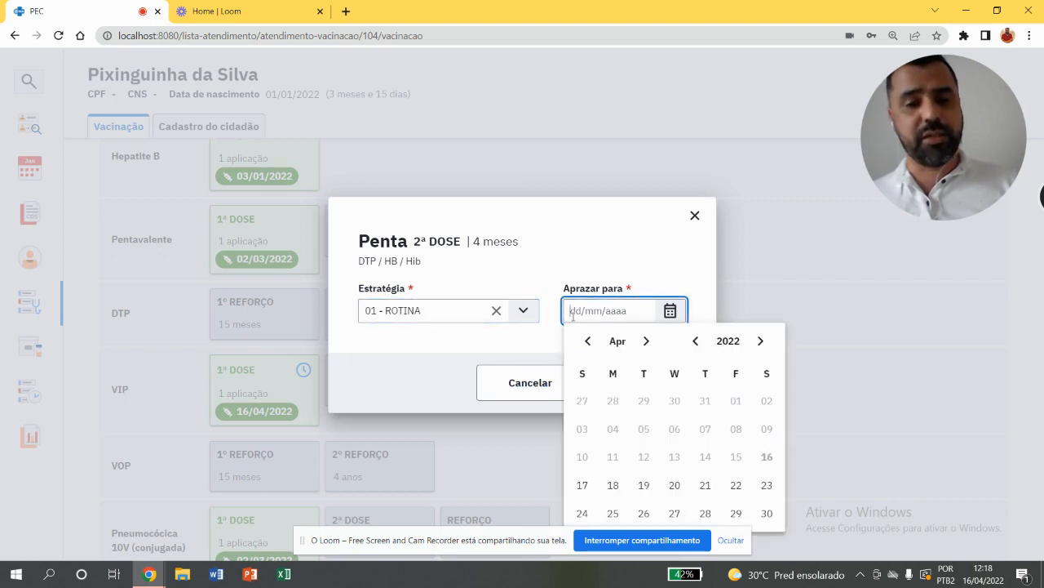
{"action": "type", "text": "30/04/202"}
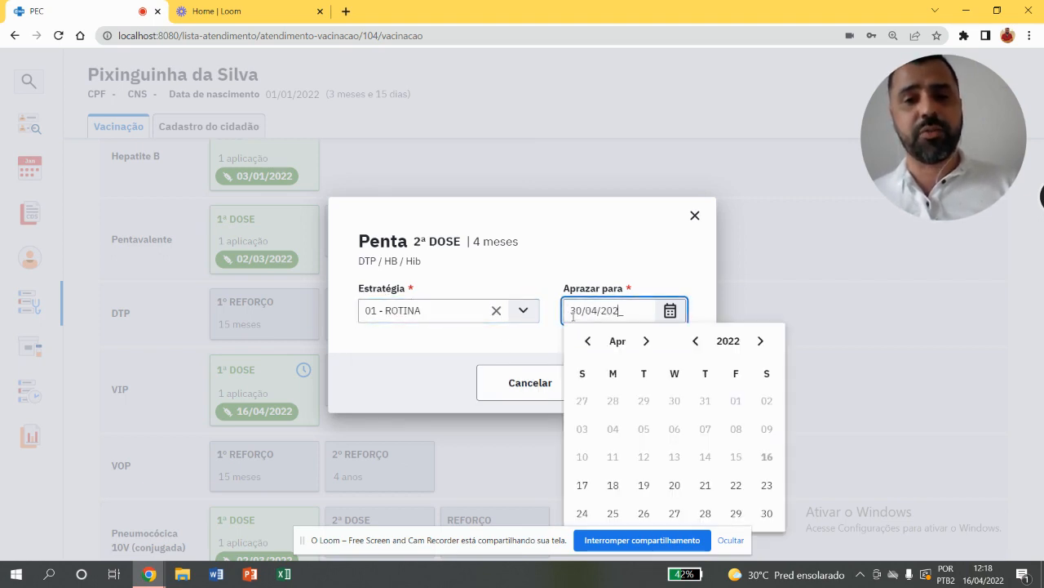
{"action": "type", "text": "2"}
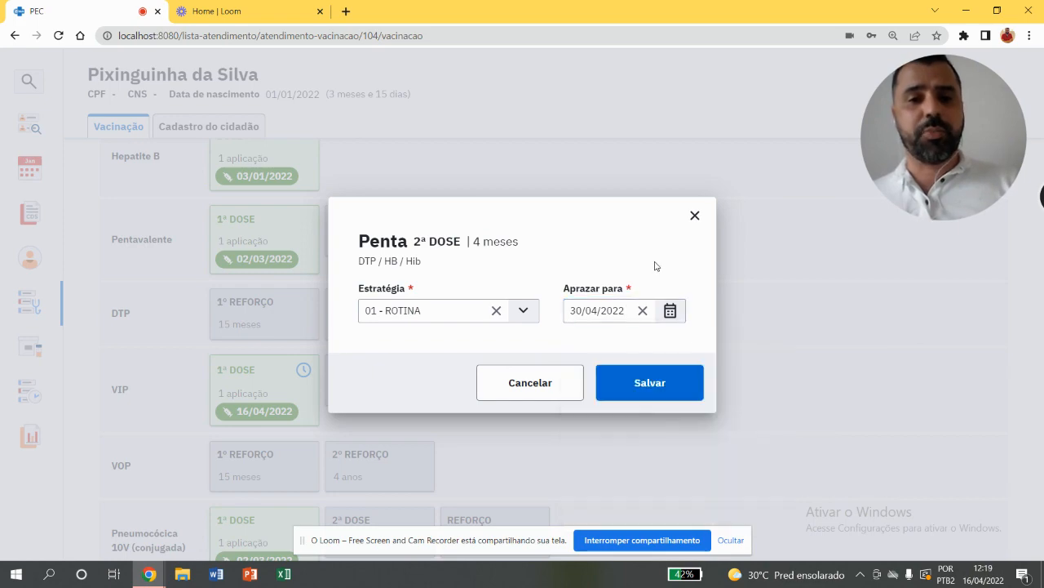
{"action": "left_click", "coordinate": [656, 265]}
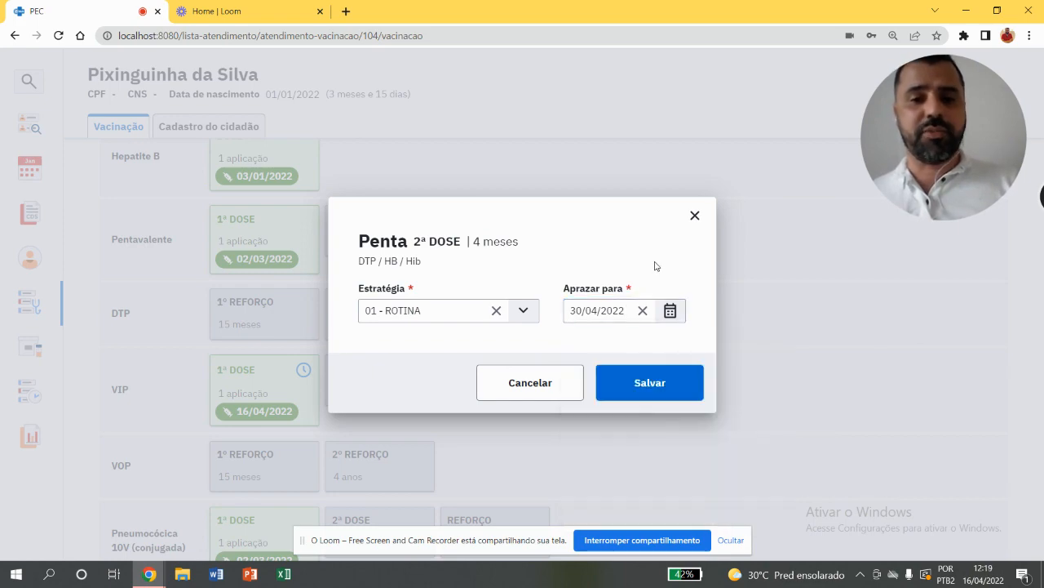
{"action": "left_click", "coordinate": [635, 383]}
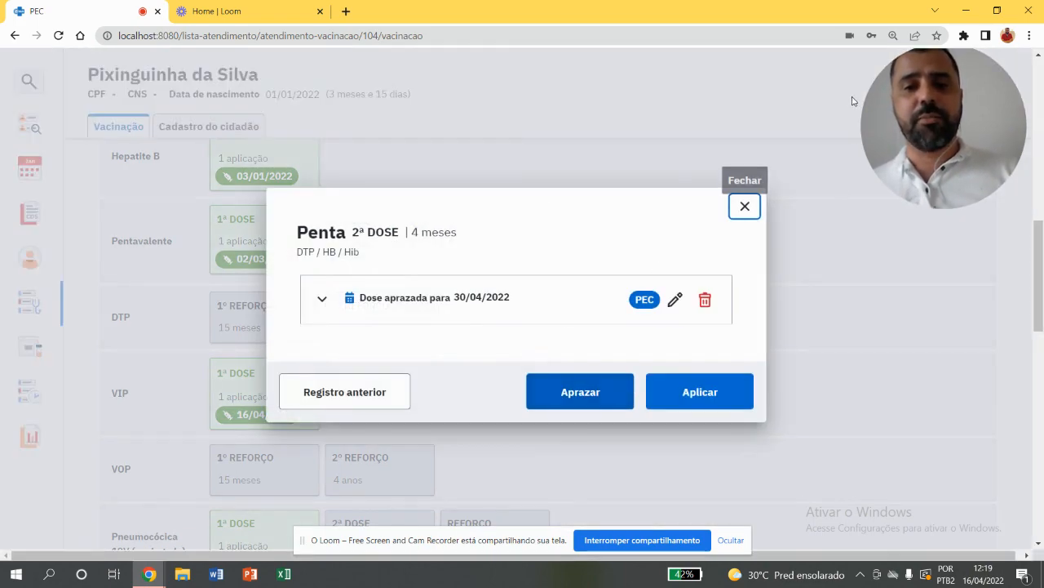
{"action": "left_click", "coordinate": [745, 208]}
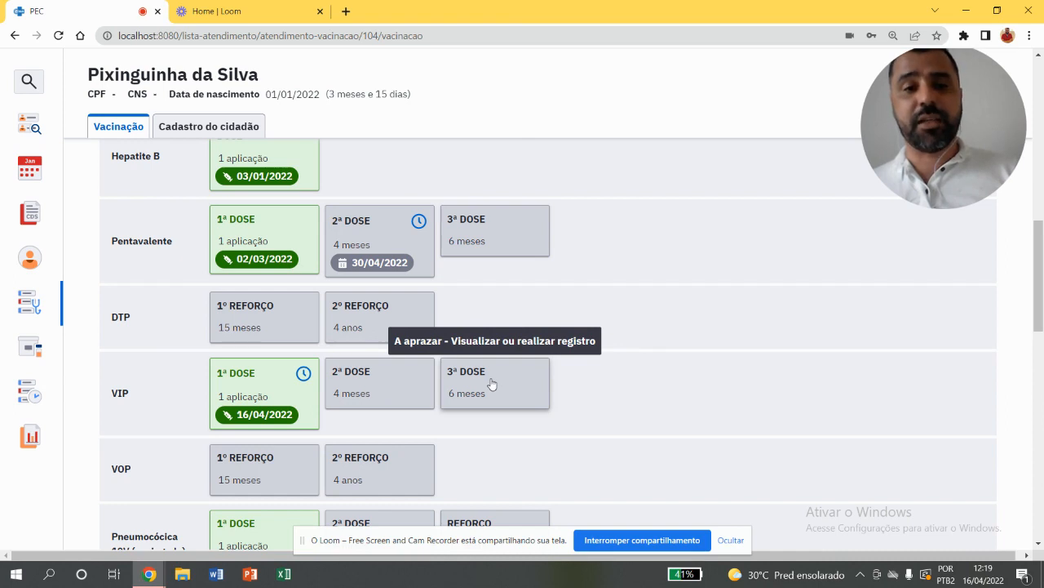
Generate the child's attendance declaration for the Matutino period with the companion's name, view it enlarged and close it
{"action": "left_click_drag", "start_coordinate": [1040, 231], "coordinate": [1041, 288]}
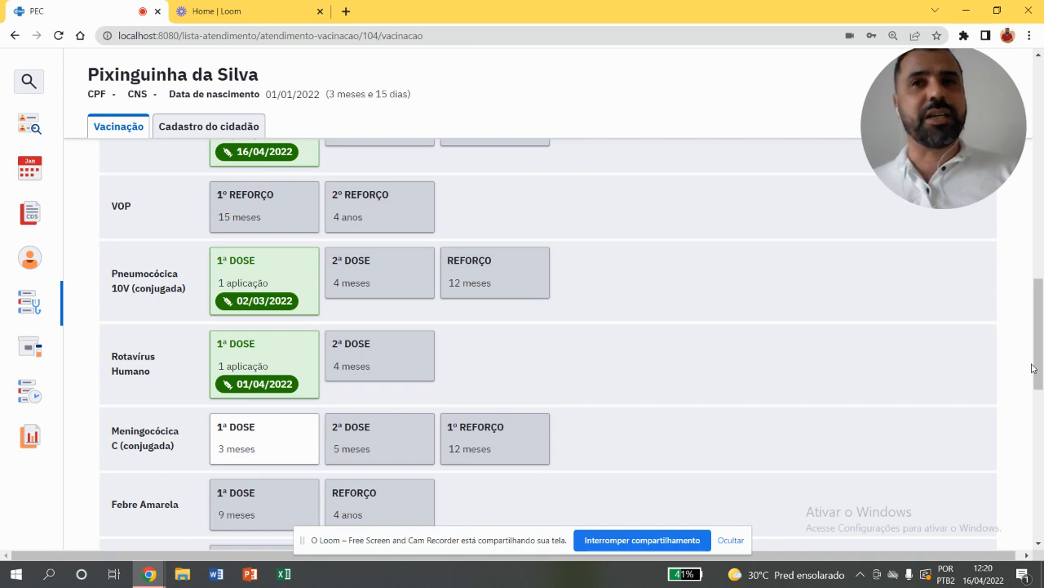
{"action": "left_click_drag", "start_coordinate": [1033, 367], "coordinate": [1025, 512]}
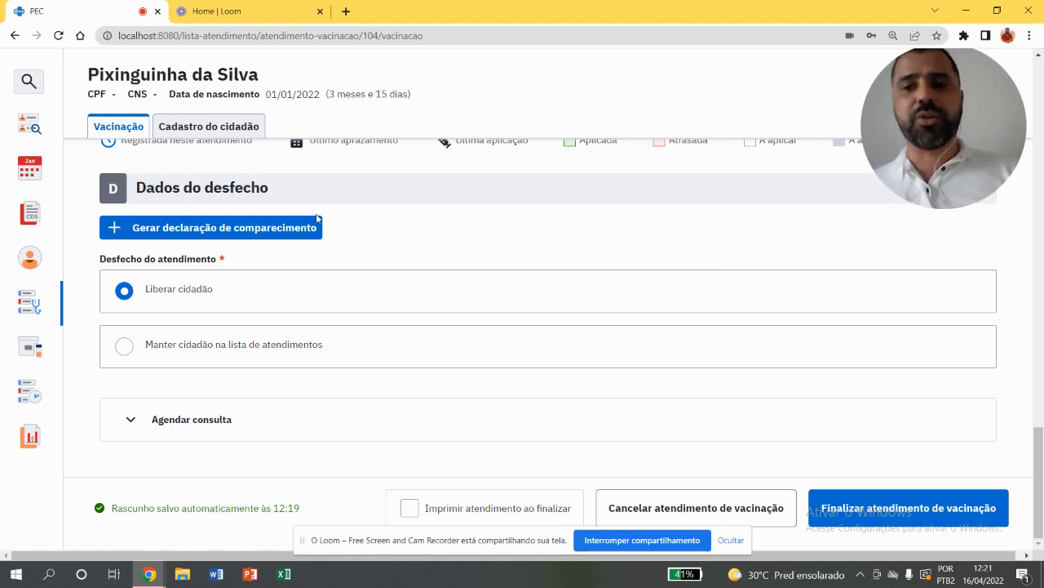
{"action": "left_click", "coordinate": [262, 233]}
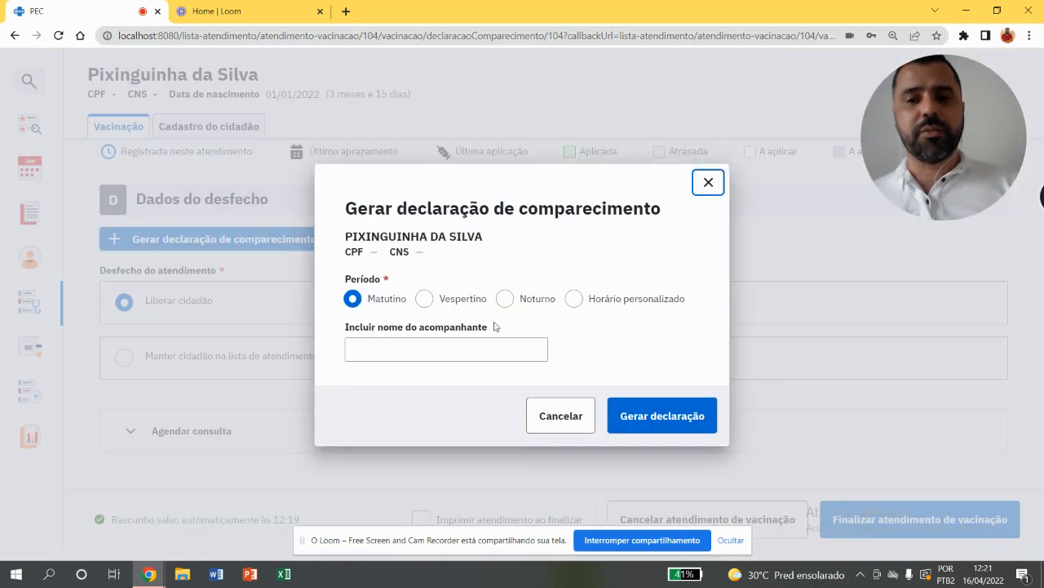
{"action": "left_click", "coordinate": [477, 347]}
{"action": "type", "text": "MAR"}
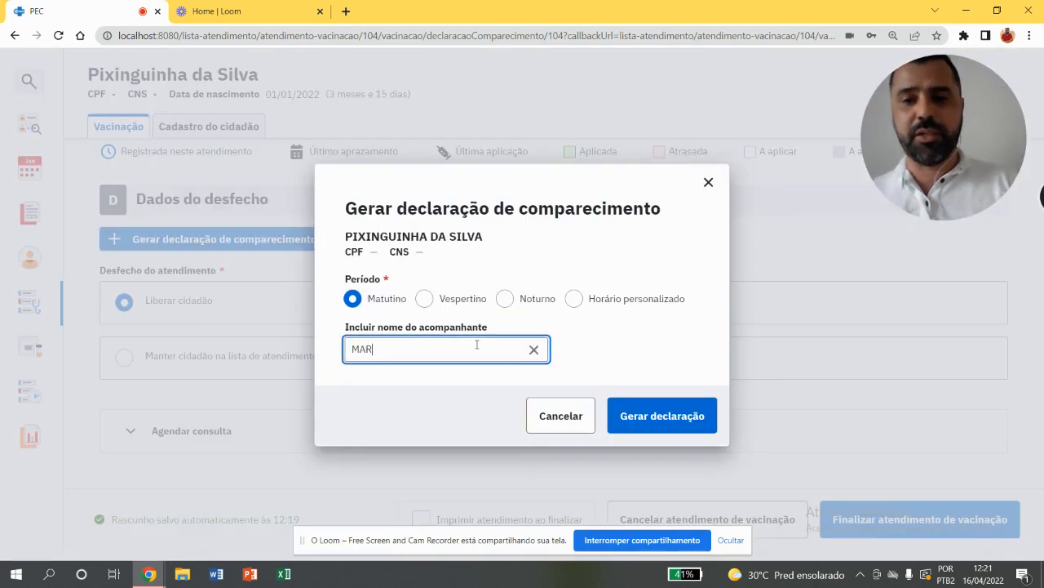
{"action": "type", "text": "IA JOSE"}
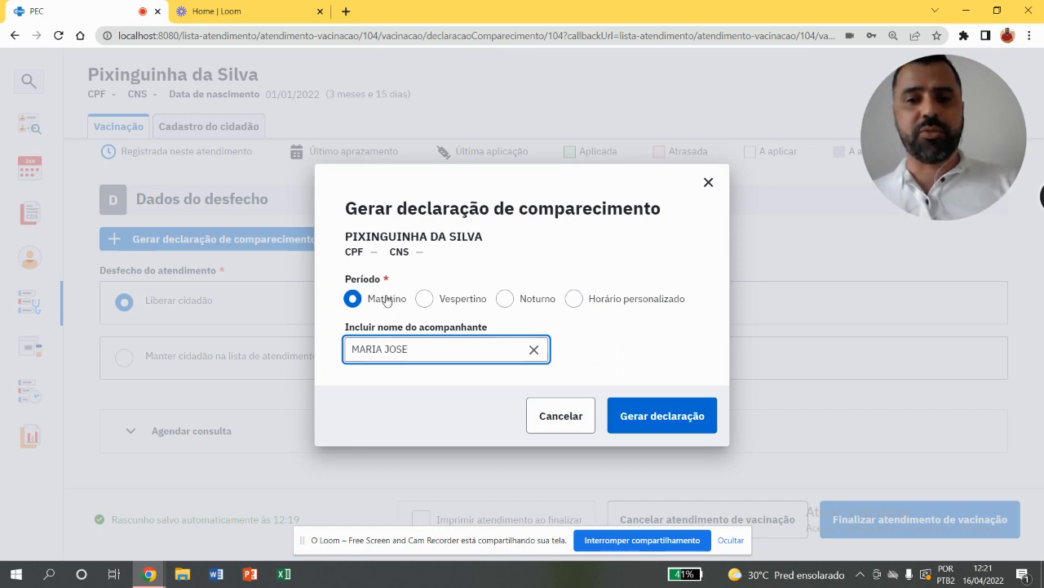
{"action": "left_click", "coordinate": [675, 415]}
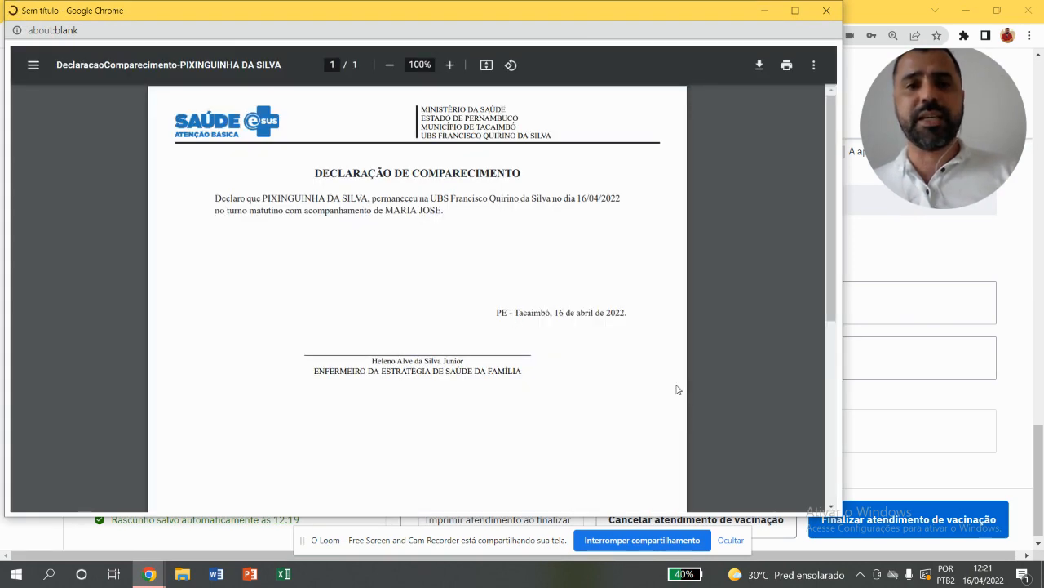
{"action": "left_click", "coordinate": [796, 11]}
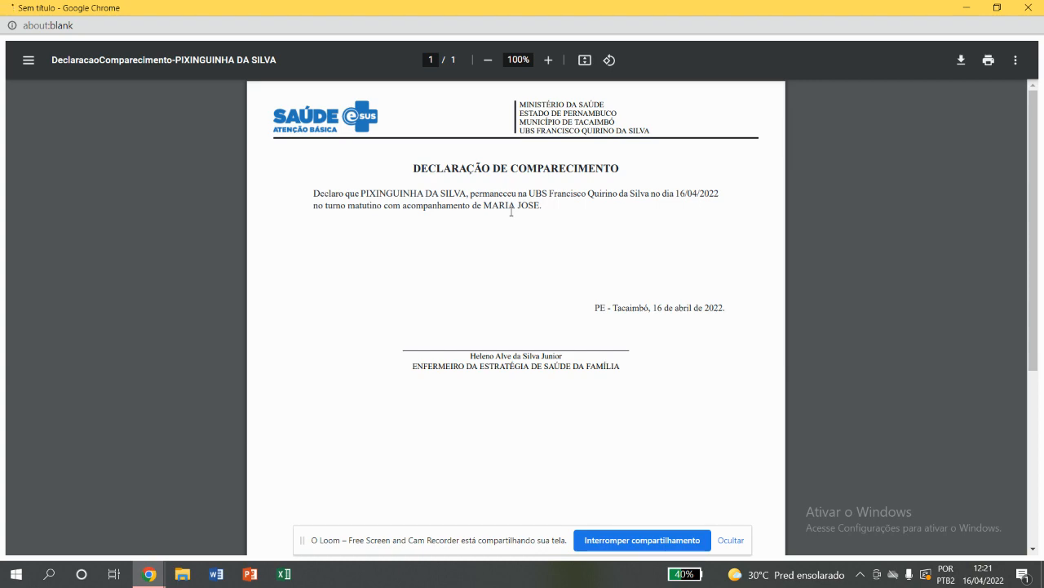
{"action": "left_click", "coordinate": [1026, 9]}
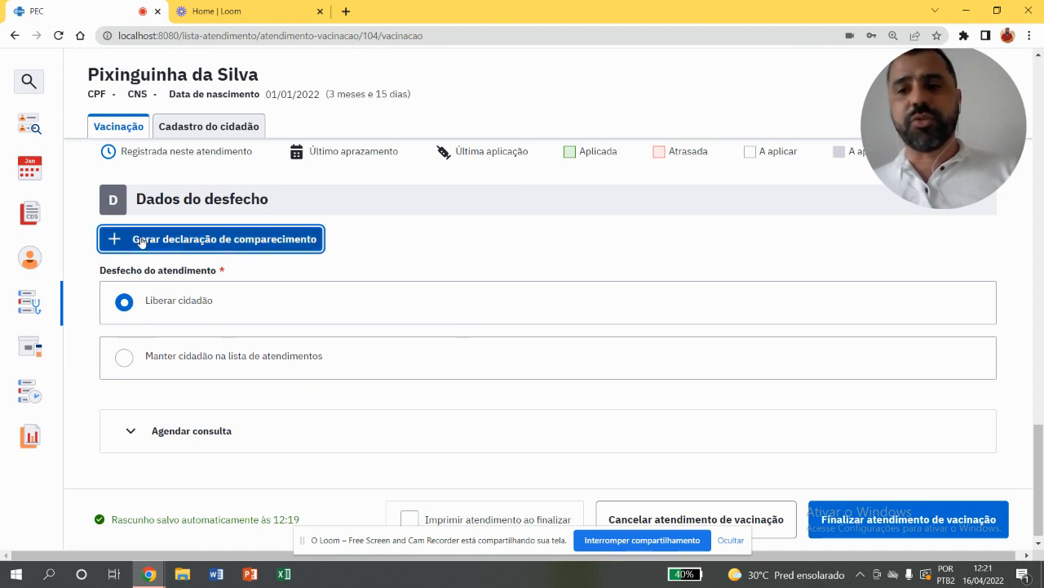
Try the outcome Manter cidadão na lista de atendimentos and examine its professional, team and service type options
{"action": "left_click", "coordinate": [231, 364]}
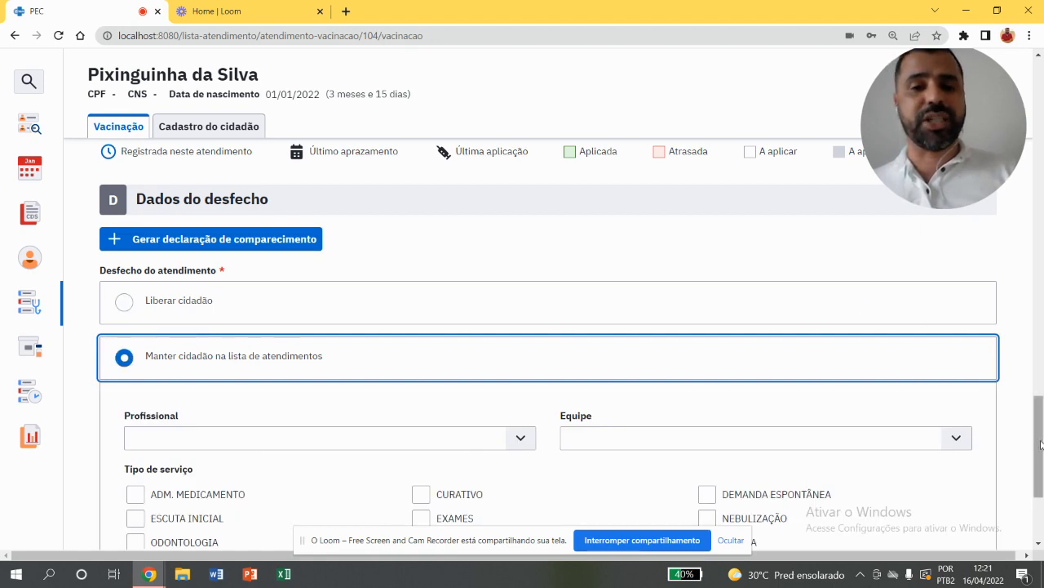
{"action": "left_click_drag", "start_coordinate": [1042, 447], "coordinate": [1042, 477]}
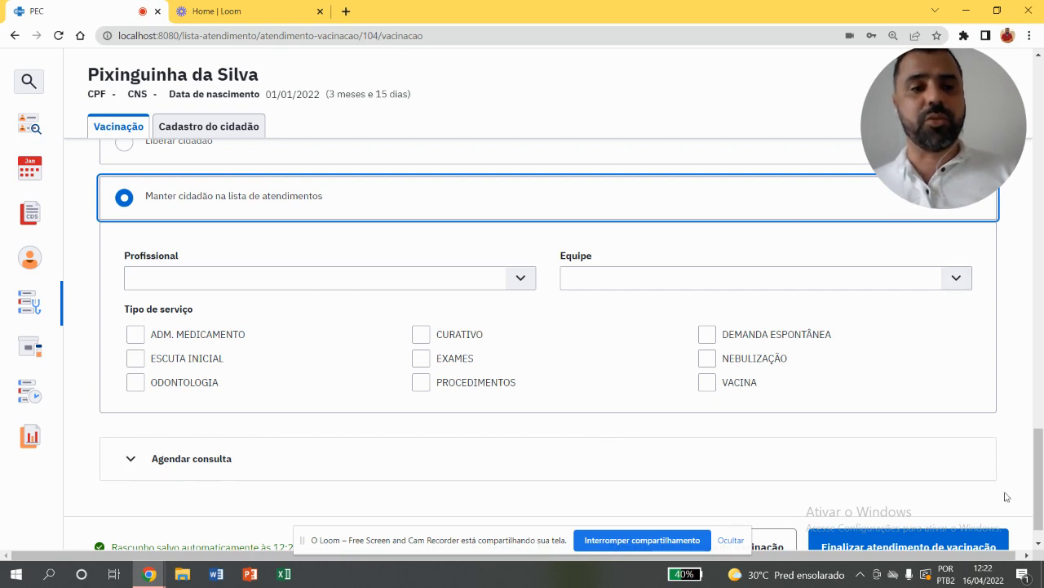
{"action": "mouse_move", "coordinate": [1037, 503]}
{"action": "left_mouse_down"}
{"action": "mouse_move", "coordinate": [1035, 489]}
{"action": "mouse_move", "coordinate": [1030, 512]}
{"action": "left_mouse_up"}
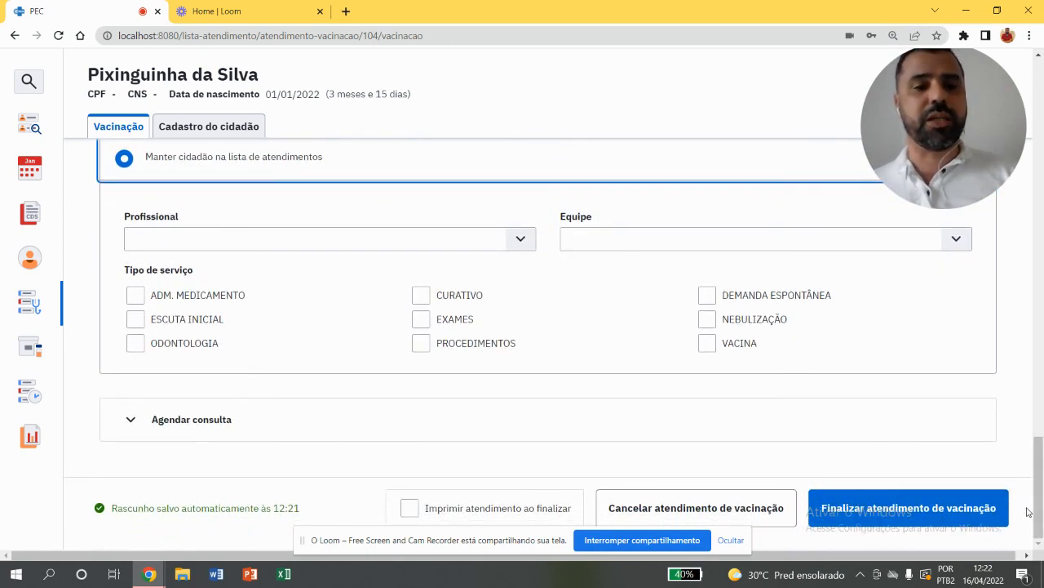
Set the attendance outcome to Liberar cidadão and finalize the child's vaccination attendance
{"action": "left_click_drag", "start_coordinate": [1036, 510], "coordinate": [1040, 469]}
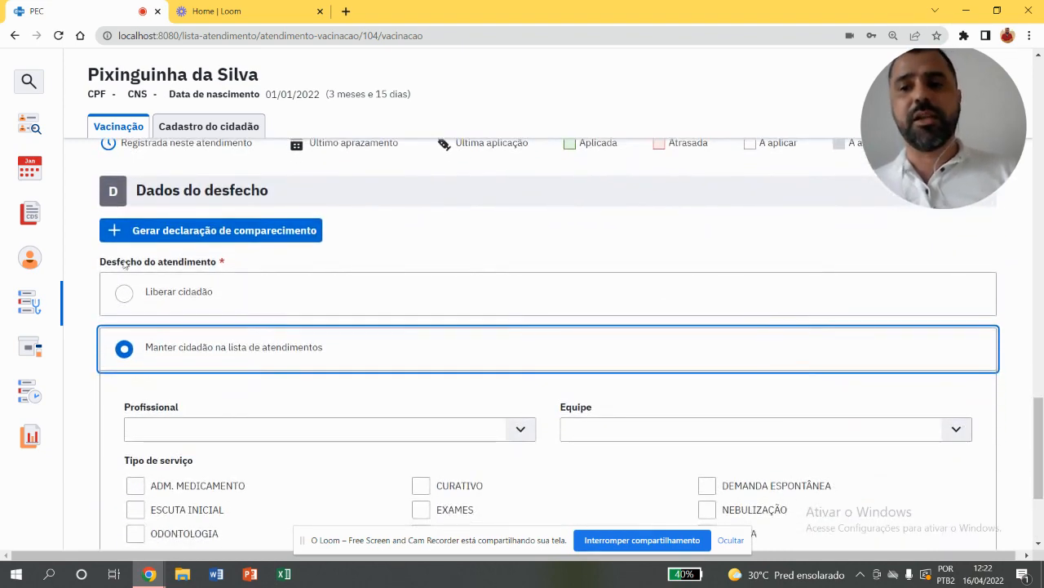
{"action": "left_click", "coordinate": [125, 294]}
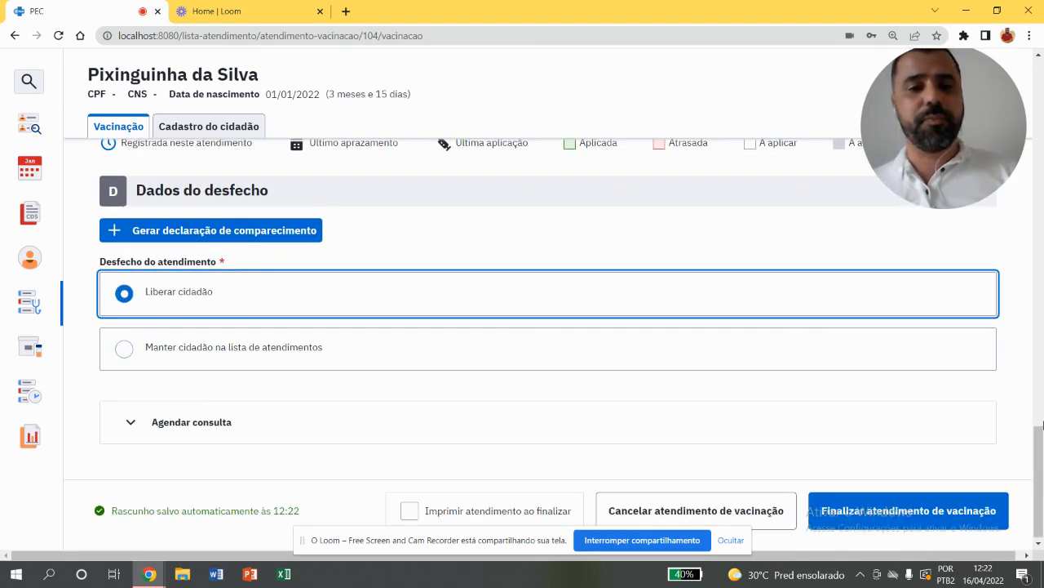
{"action": "left_click", "coordinate": [936, 509]}
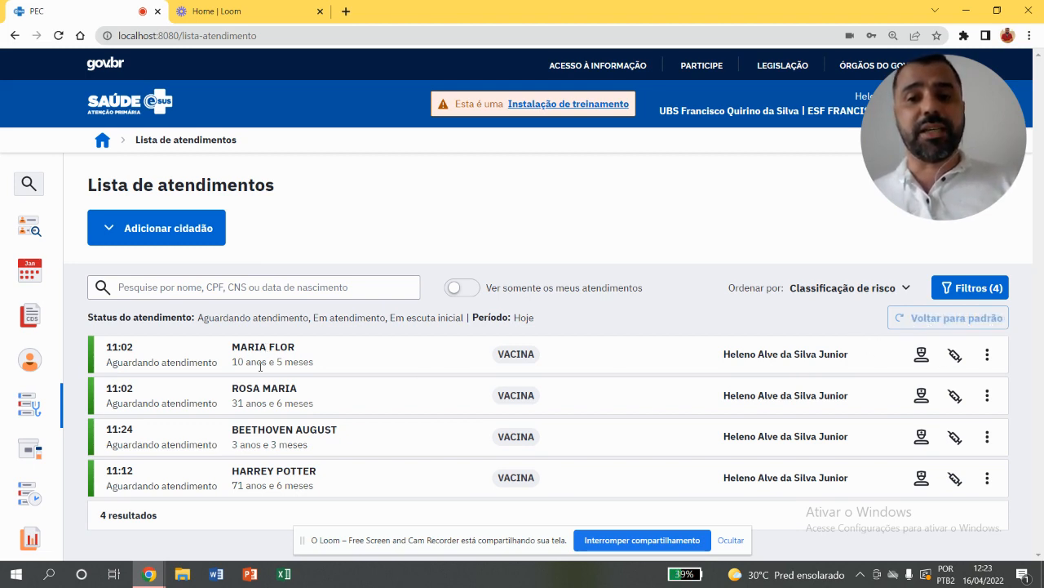
Mark the 10-year-old citizen in the attendance list as Cidadão não aguardou
{"action": "left_click", "coordinate": [988, 356]}
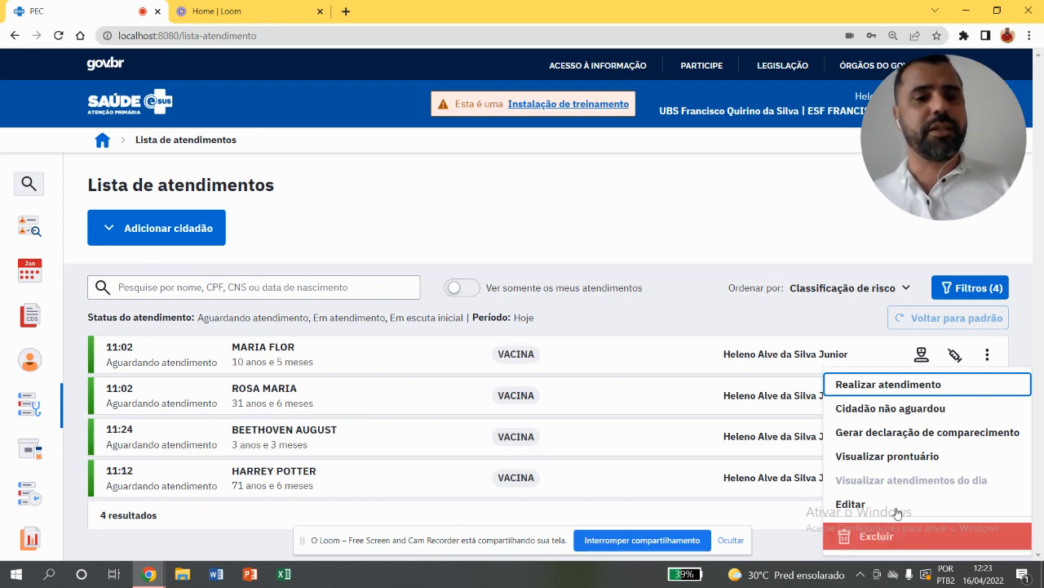
{"action": "left_click", "coordinate": [896, 410]}
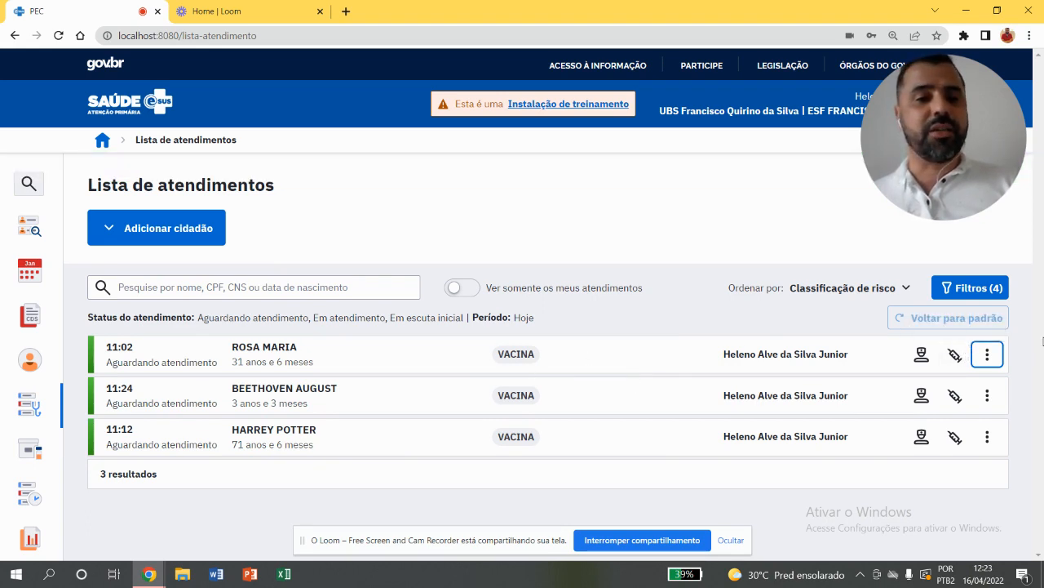
Start the vaccination attendance of the 31-year-old citizen and mark her condition as Gestante
{"action": "left_click", "coordinate": [953, 355]}
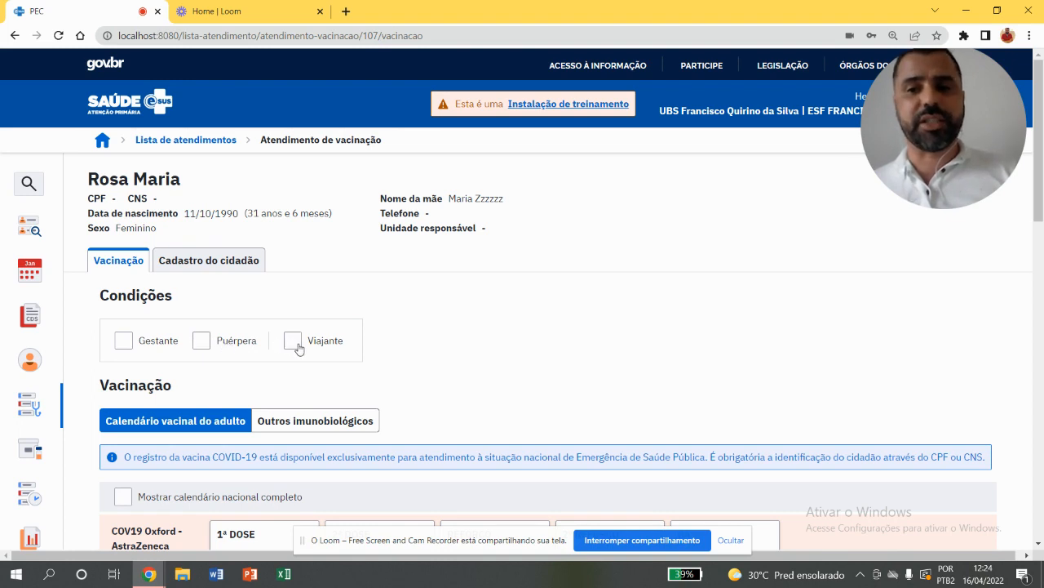
{"action": "left_click", "coordinate": [162, 352]}
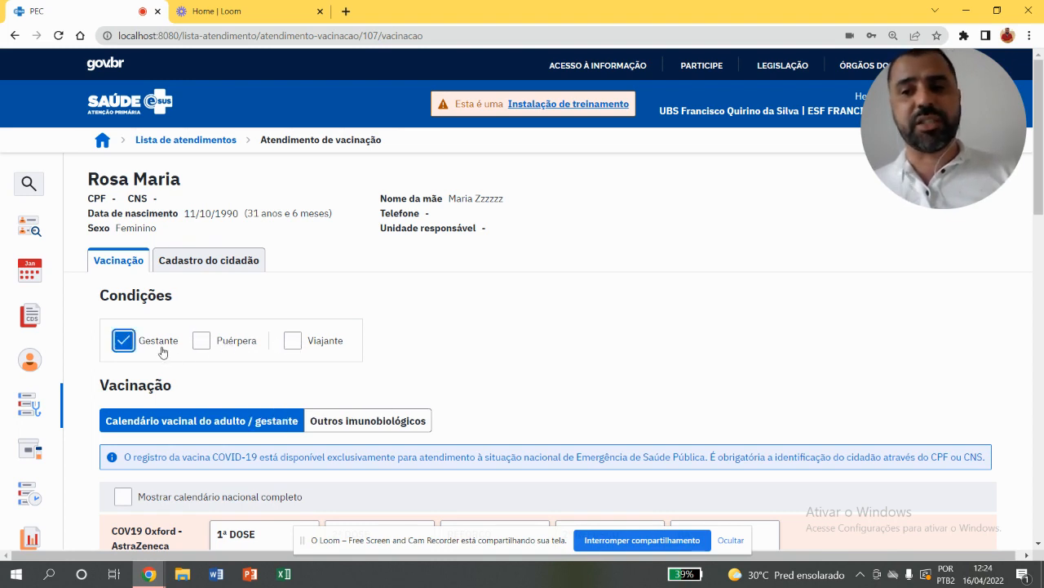
Look through the pregnant woman's vaccination calendar and expand it to show the complete national calendar
{"action": "left_click_drag", "start_coordinate": [1041, 204], "coordinate": [991, 426]}
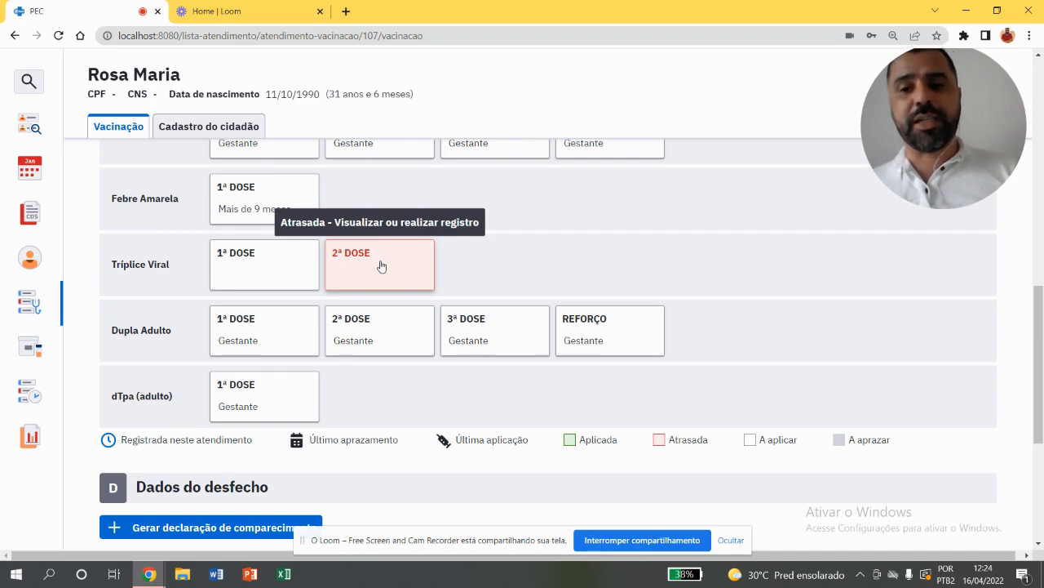
{"action": "left_click_drag", "start_coordinate": [1042, 355], "coordinate": [1018, 215]}
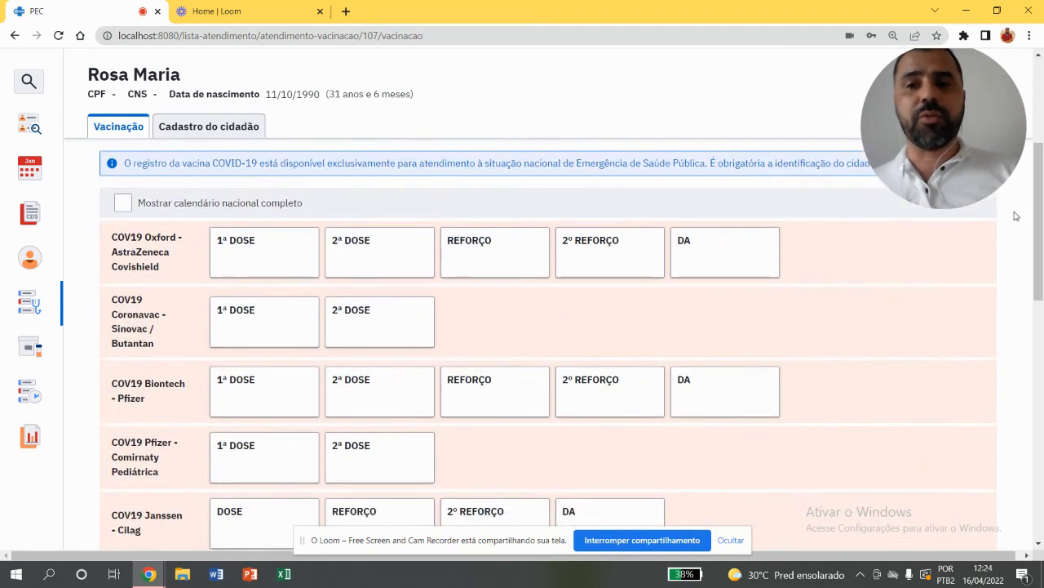
{"action": "left_click", "coordinate": [239, 205]}
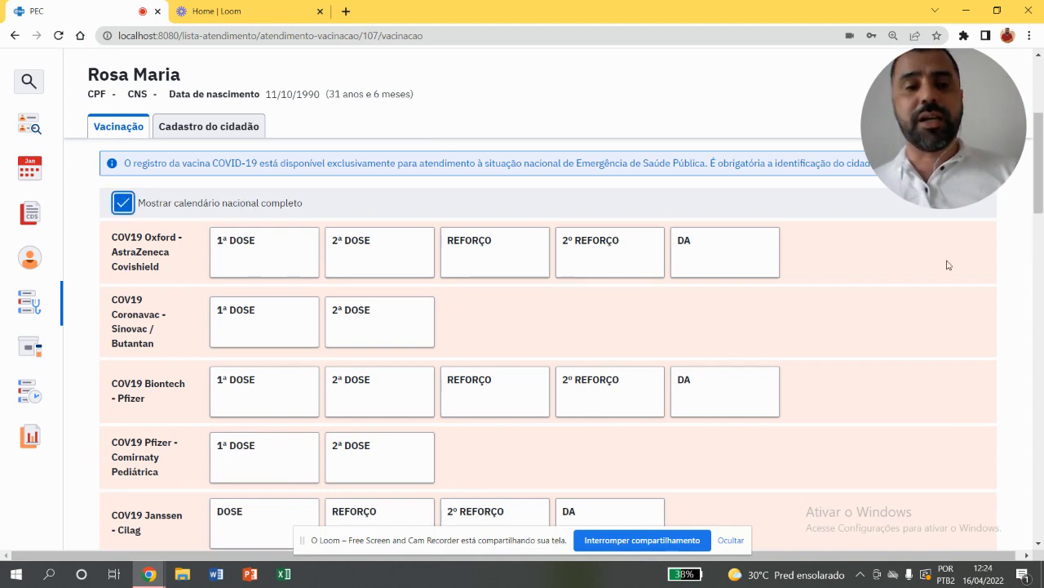
{"action": "mouse_move", "coordinate": [1041, 167]}
{"action": "left_mouse_down"}
{"action": "mouse_move", "coordinate": [1041, 296]}
{"action": "mouse_move", "coordinate": [1012, 435]}
{"action": "mouse_move", "coordinate": [1037, 310]}
{"action": "mouse_move", "coordinate": [1041, 108]}
{"action": "mouse_move", "coordinate": [1037, 156]}
{"action": "left_mouse_up"}
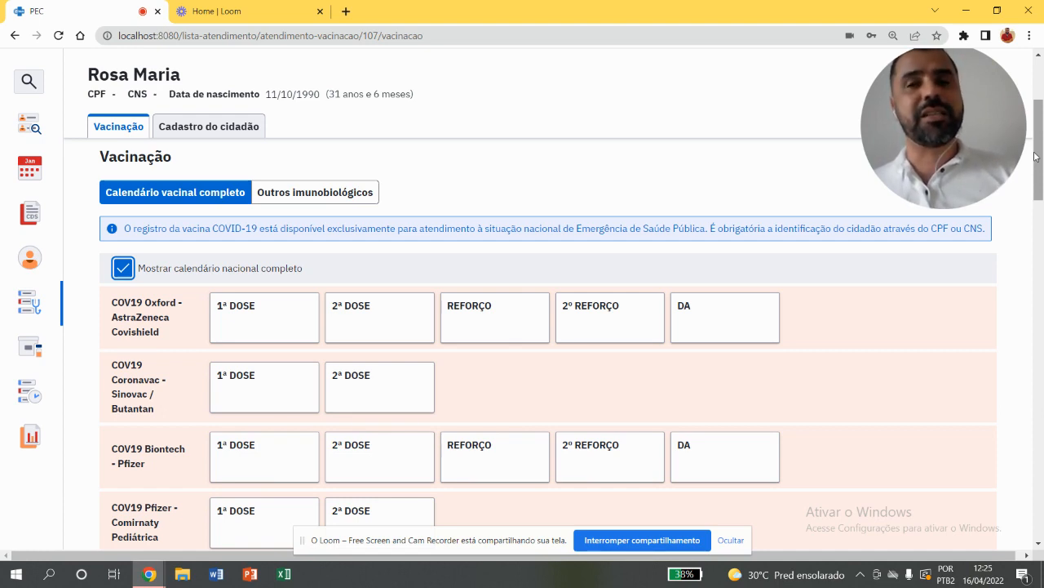
{"action": "mouse_move", "coordinate": [942, 157]}
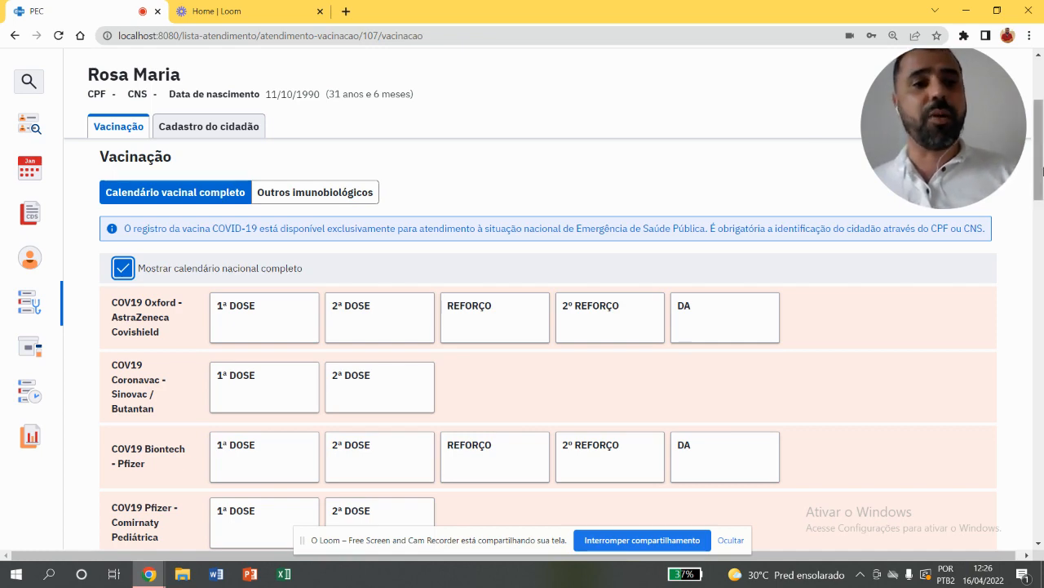
Switch off the complete national calendar and review the pregnant woman's adult / gestante vaccination calendar down to its final vaccines
{"action": "left_click_drag", "start_coordinate": [1039, 170], "coordinate": [1037, 146]}
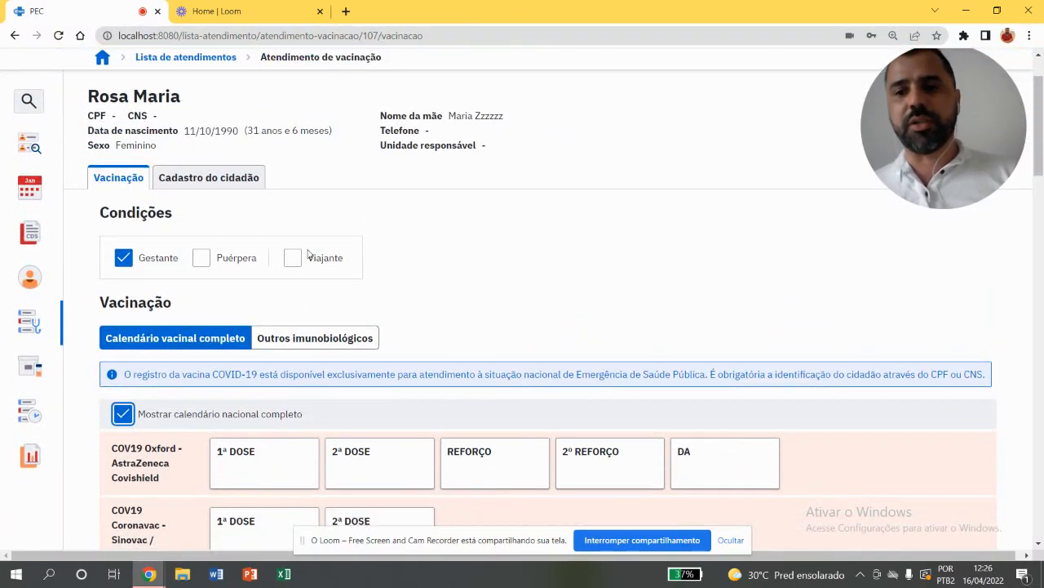
{"action": "left_click", "coordinate": [122, 414]}
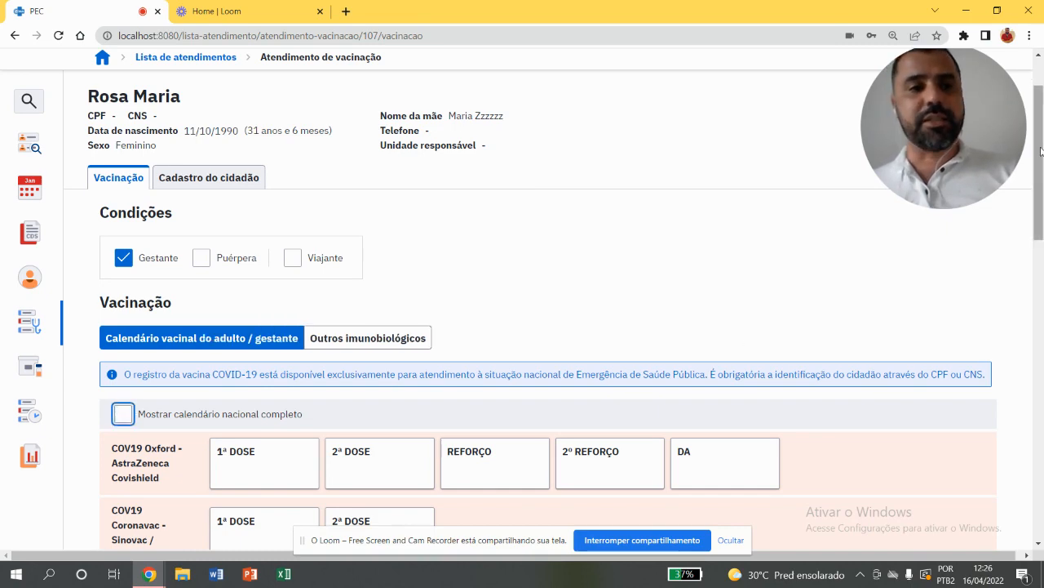
{"action": "left_click_drag", "start_coordinate": [1038, 152], "coordinate": [1029, 362]}
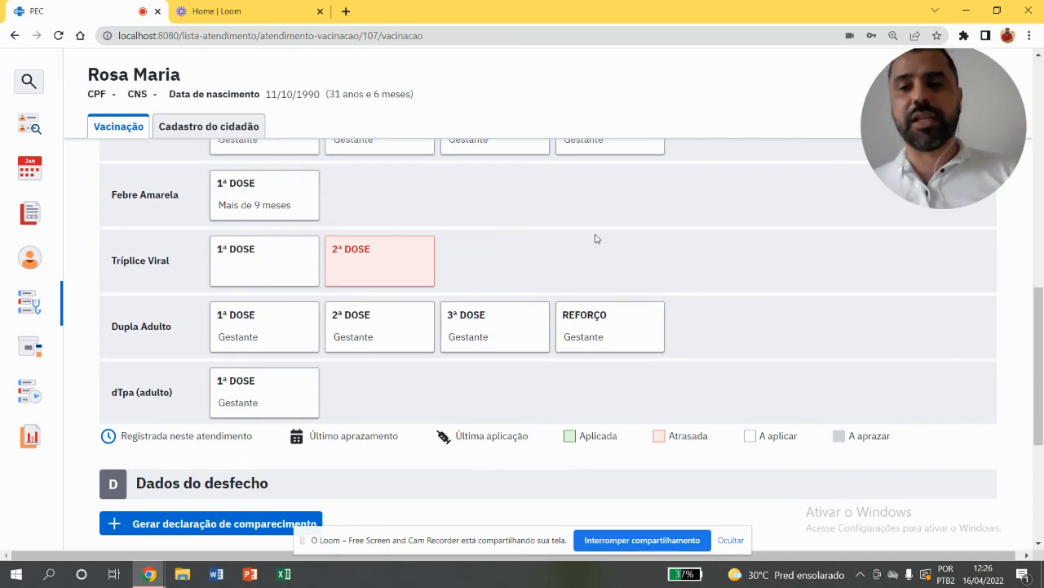
Open the application form for the pregnant woman's first Dupla Adulto dose, check its Estratégia options and fields, and close it without saving
{"action": "left_click", "coordinate": [282, 318]}
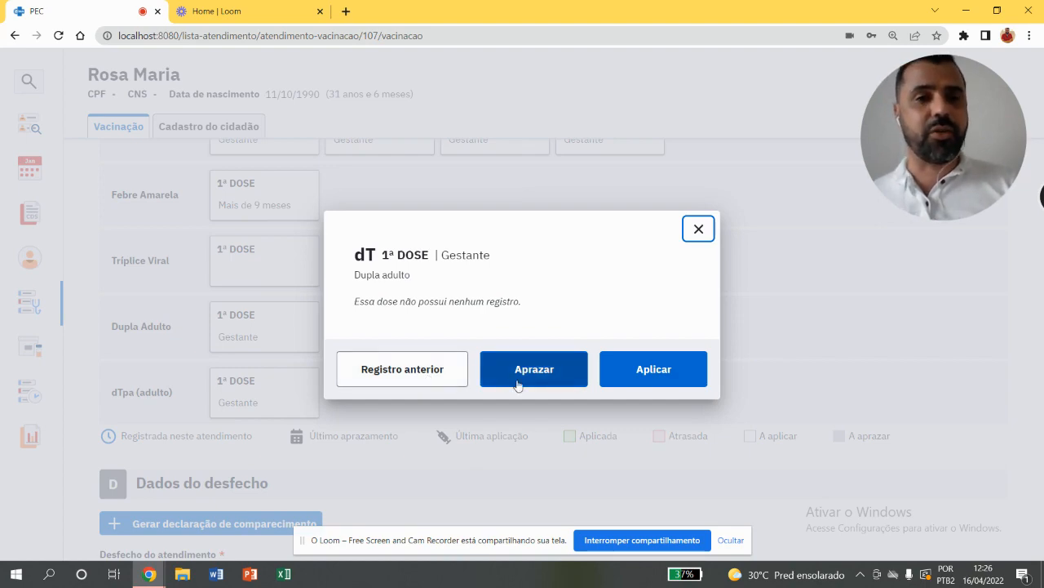
{"action": "left_click", "coordinate": [631, 372]}
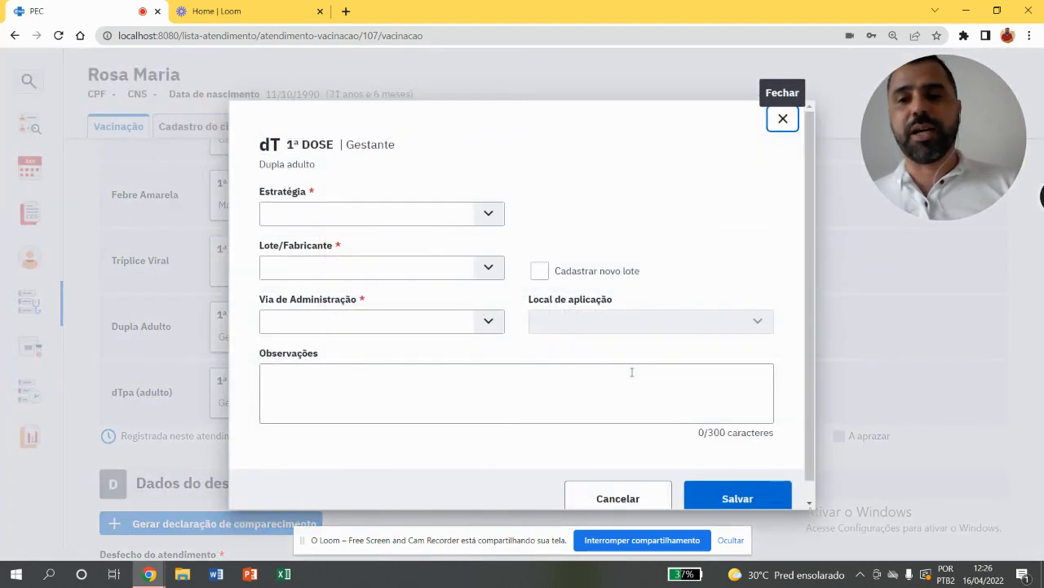
{"action": "left_click", "coordinate": [488, 216]}
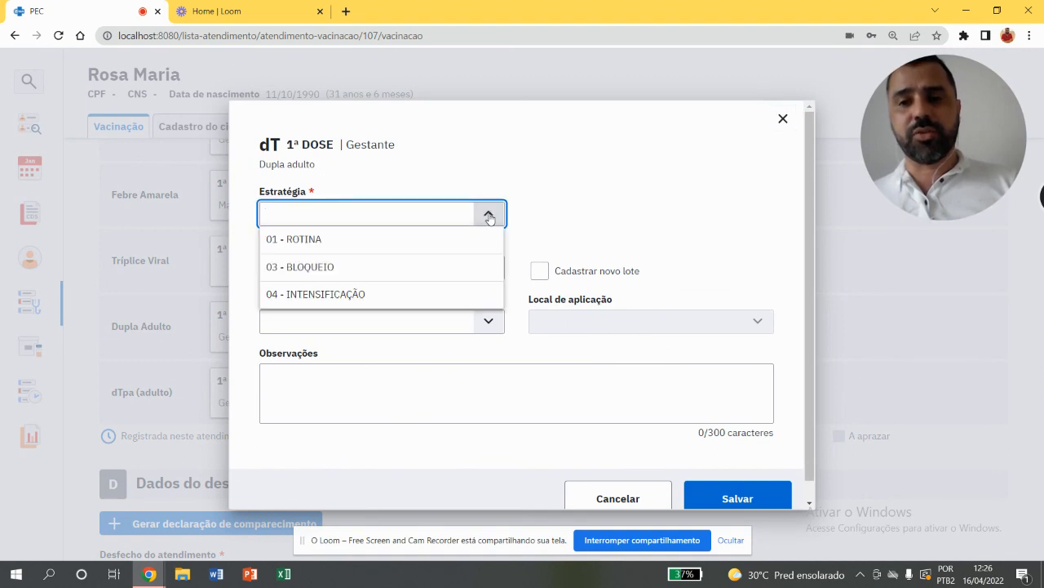
{"action": "left_click", "coordinate": [489, 216]}
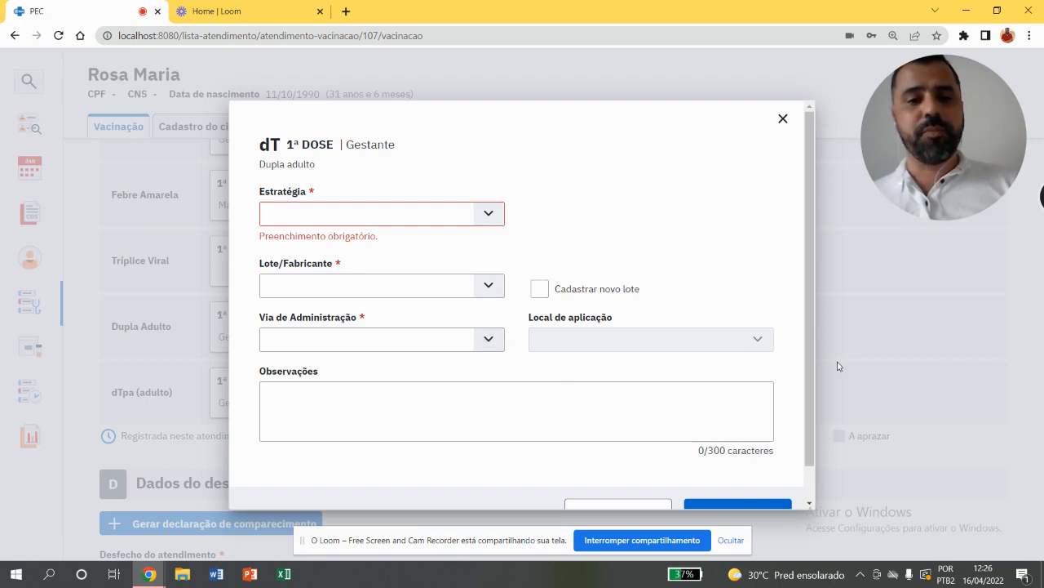
{"action": "scroll", "coordinate": [830, 457], "scroll_direction": "down", "scroll_amount": 1}
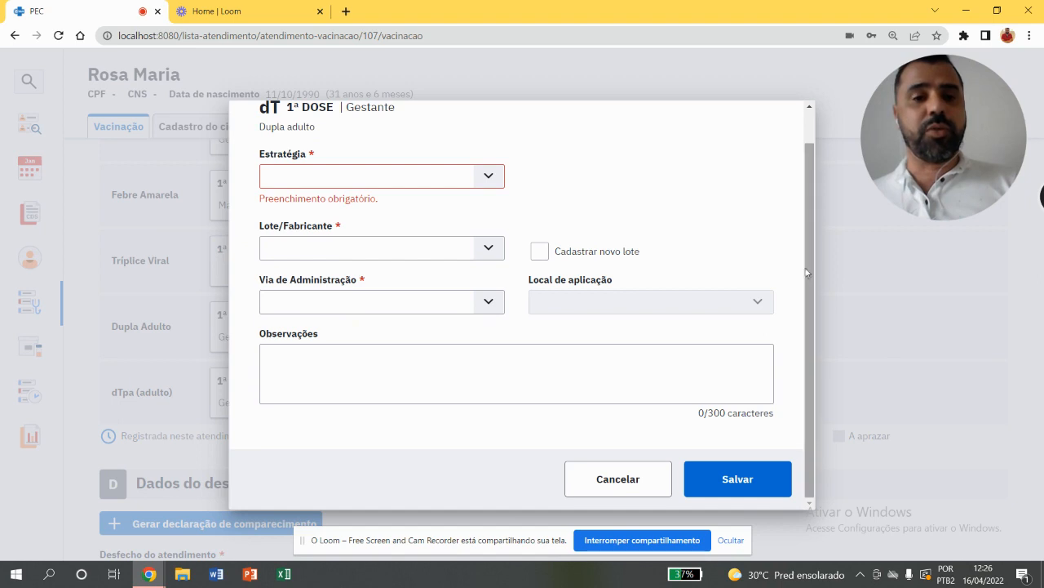
{"action": "scroll", "coordinate": [812, 245], "scroll_direction": "up", "scroll_amount": 1}
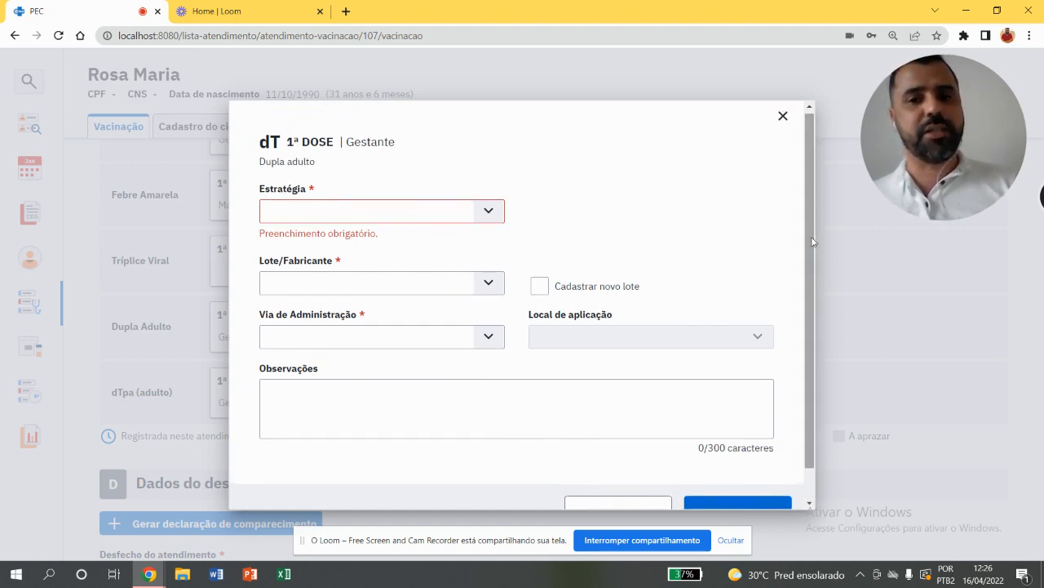
{"action": "left_click", "coordinate": [783, 119]}
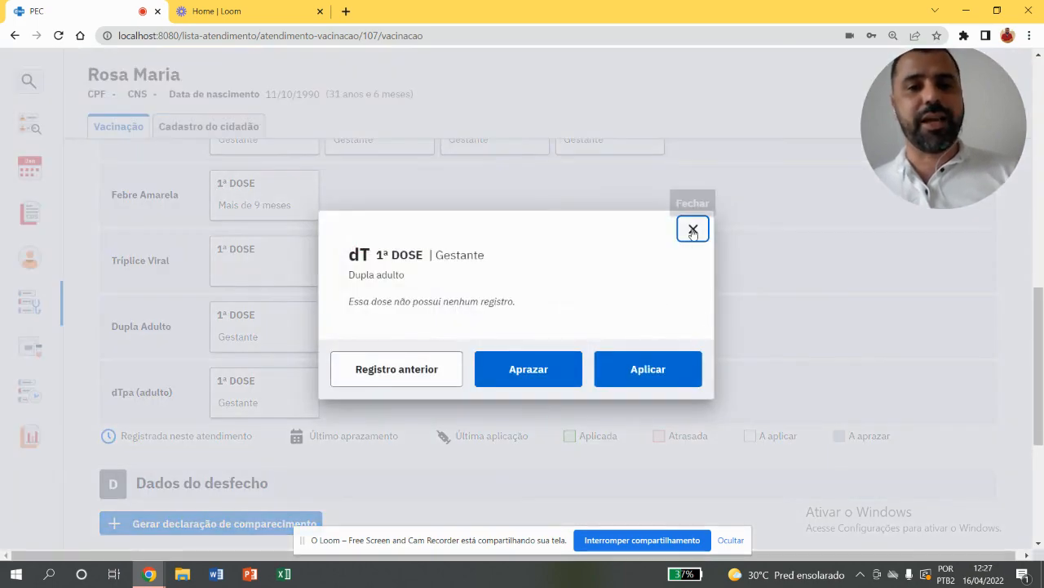
{"action": "left_click", "coordinate": [693, 229]}
Try to finalize the pregnant woman's vaccination attendance with no dose recorded
{"action": "left_click", "coordinate": [1042, 452]}
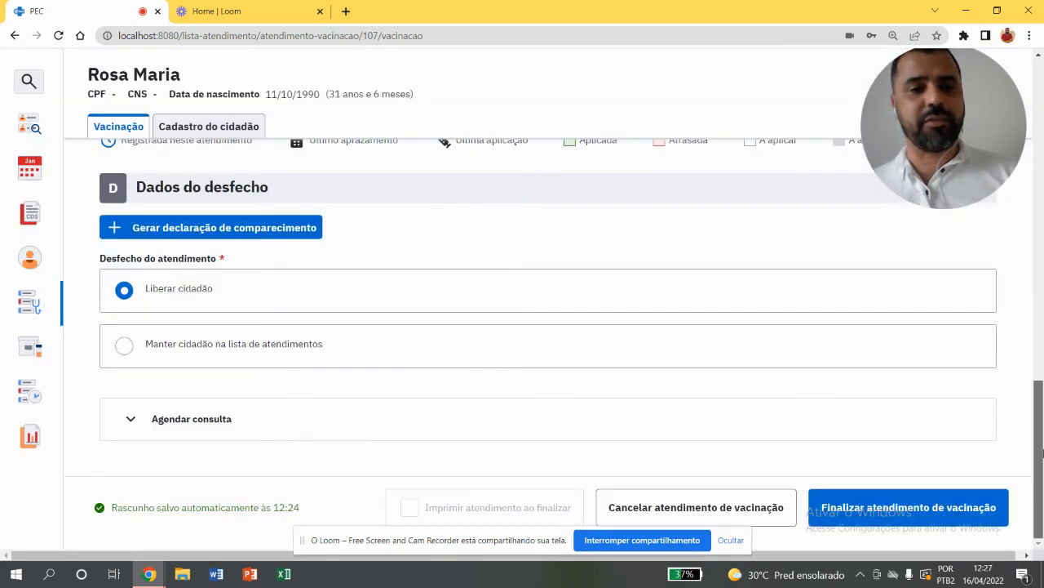
{"action": "left_click", "coordinate": [915, 501]}
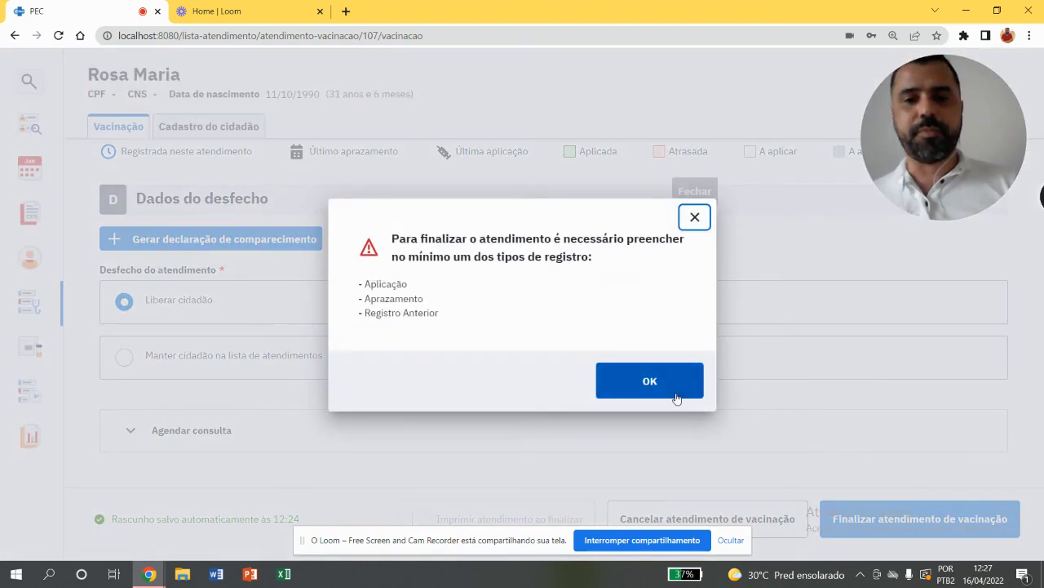
{"action": "left_click", "coordinate": [650, 381]}
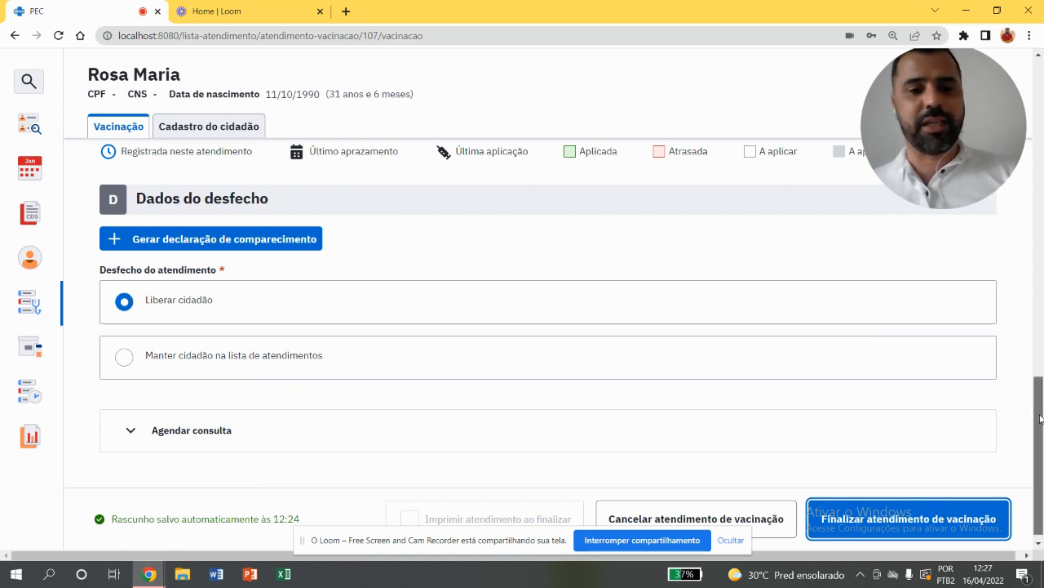
Cancel the pregnant woman's vaccination attendance and return to the attendance list
{"action": "scroll", "coordinate": [1041, 419], "scroll_direction": "down", "scroll_amount": 1}
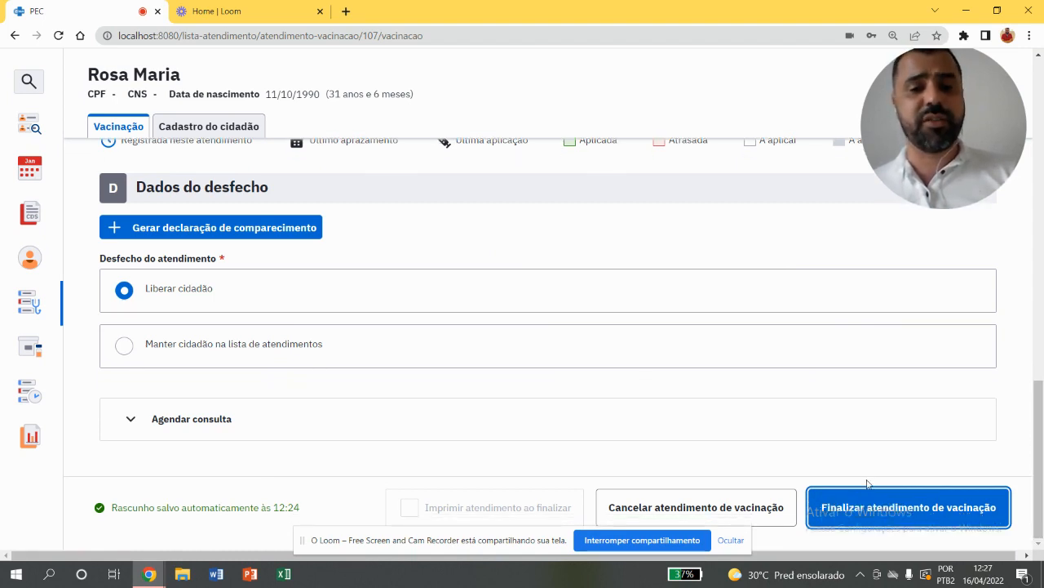
{"action": "left_click", "coordinate": [724, 508]}
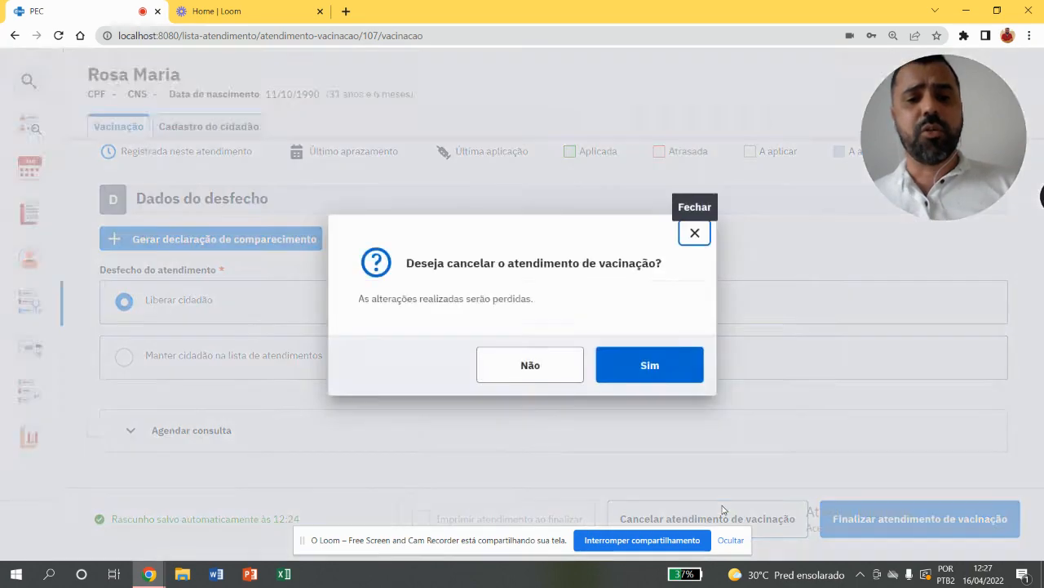
{"action": "left_click", "coordinate": [637, 360]}
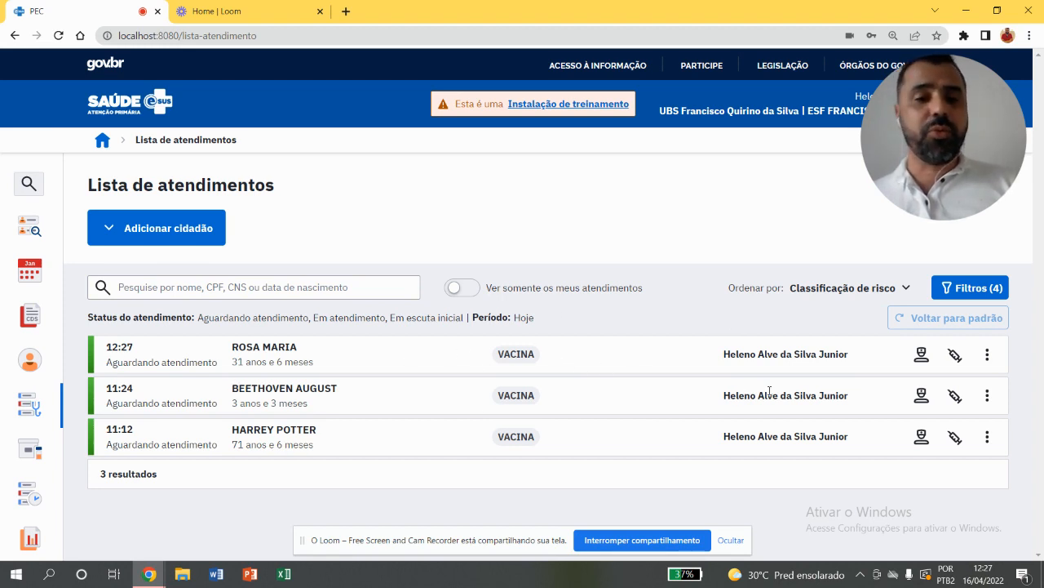
Start the vaccination attendance of the 3-year-old child and review the applied, overdue and scheduled doses in the child's calendar
{"action": "left_click", "coordinate": [955, 395]}
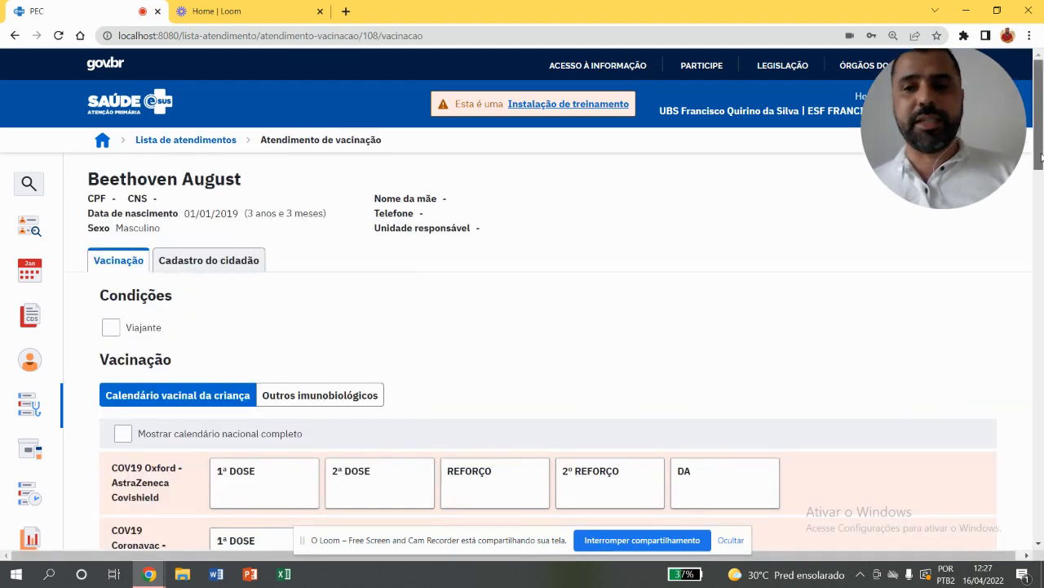
{"action": "scroll", "coordinate": [653, 244], "scroll_direction": "down", "scroll_amount": 1}
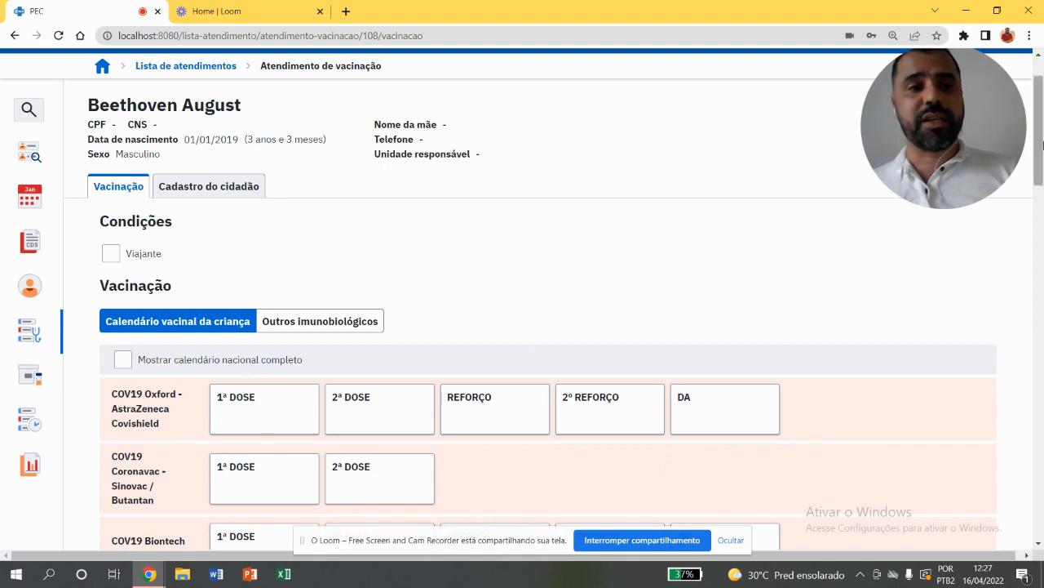
{"action": "left_click_drag", "start_coordinate": [1043, 145], "coordinate": [1040, 180]}
{"action": "left_click_drag", "start_coordinate": [1038, 190], "coordinate": [1029, 273]}
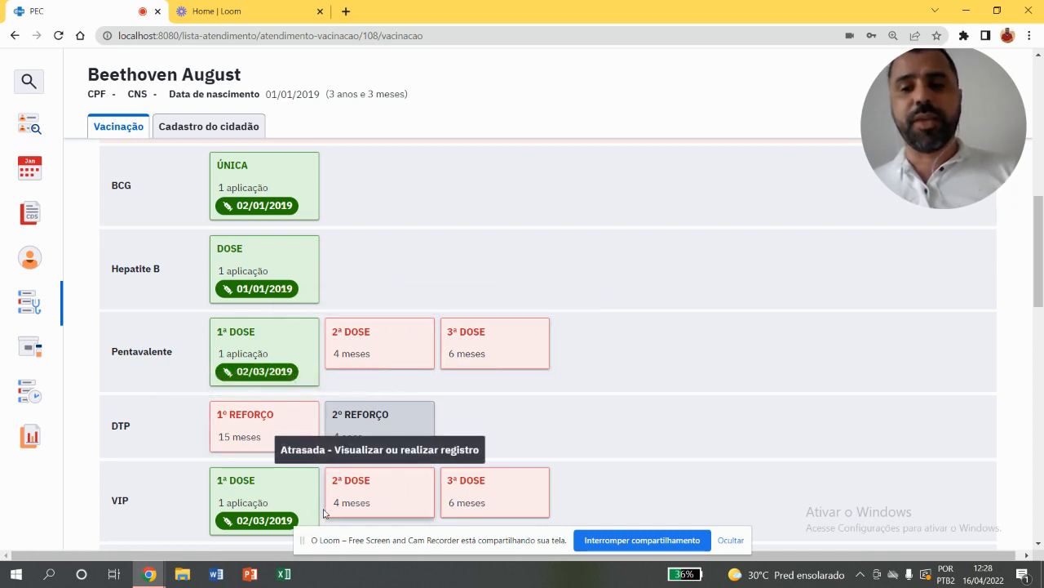
{"action": "left_click_drag", "start_coordinate": [1041, 220], "coordinate": [1042, 255]}
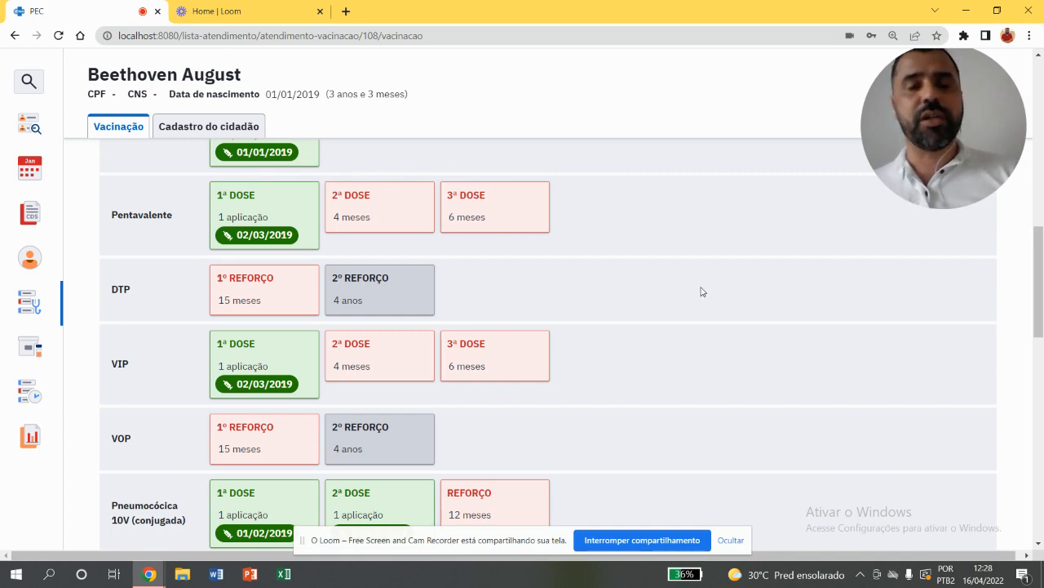
{"action": "left_click", "coordinate": [411, 219]}
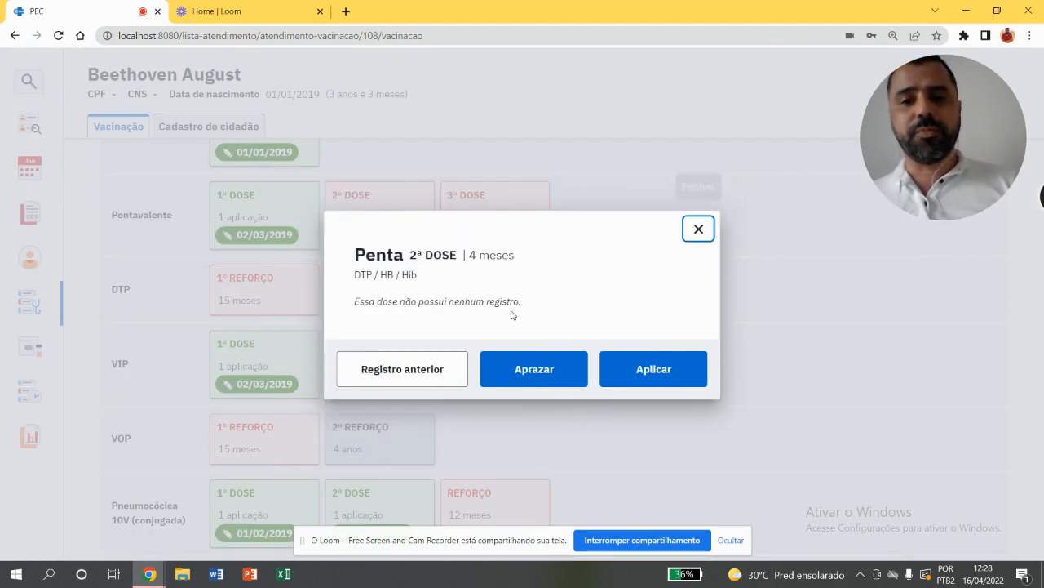
{"action": "left_click", "coordinate": [420, 373]}
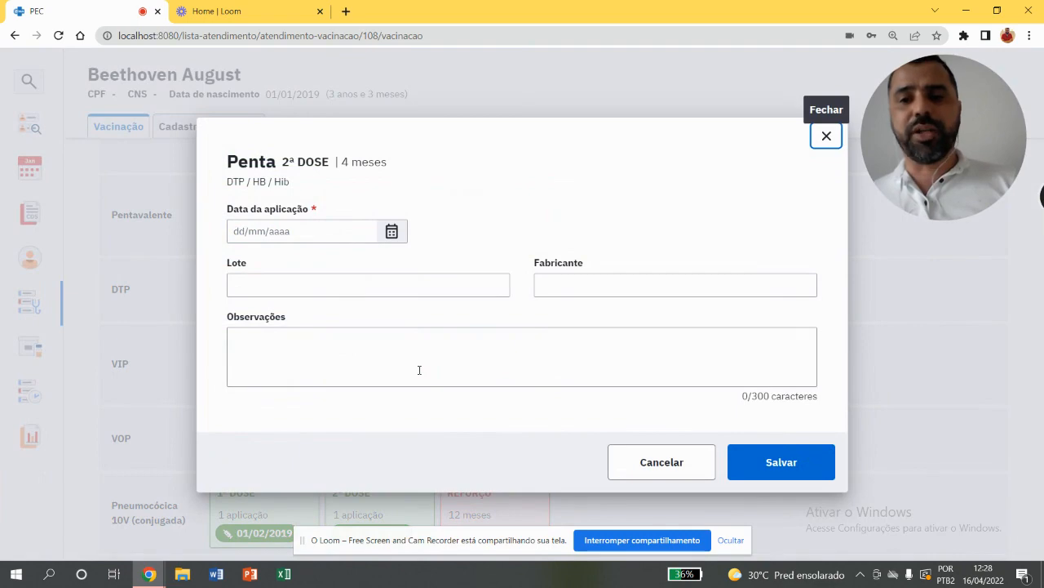
{"action": "left_click", "coordinate": [824, 134]}
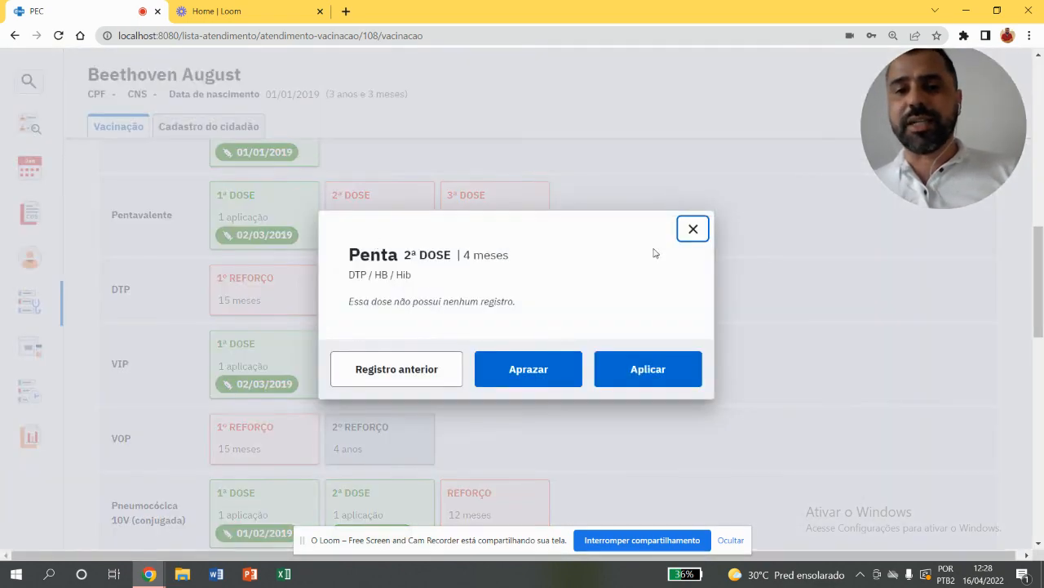
{"action": "left_click", "coordinate": [693, 229]}
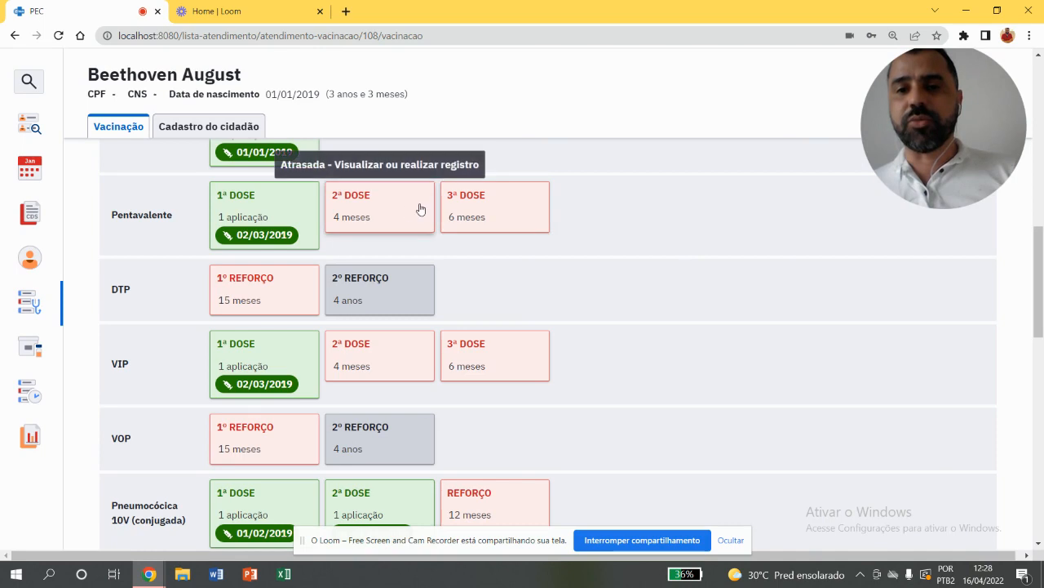
Start a previous record for the child's second Pentavalente dose with the application date 10/06/2021
{"action": "left_click", "coordinate": [378, 222]}
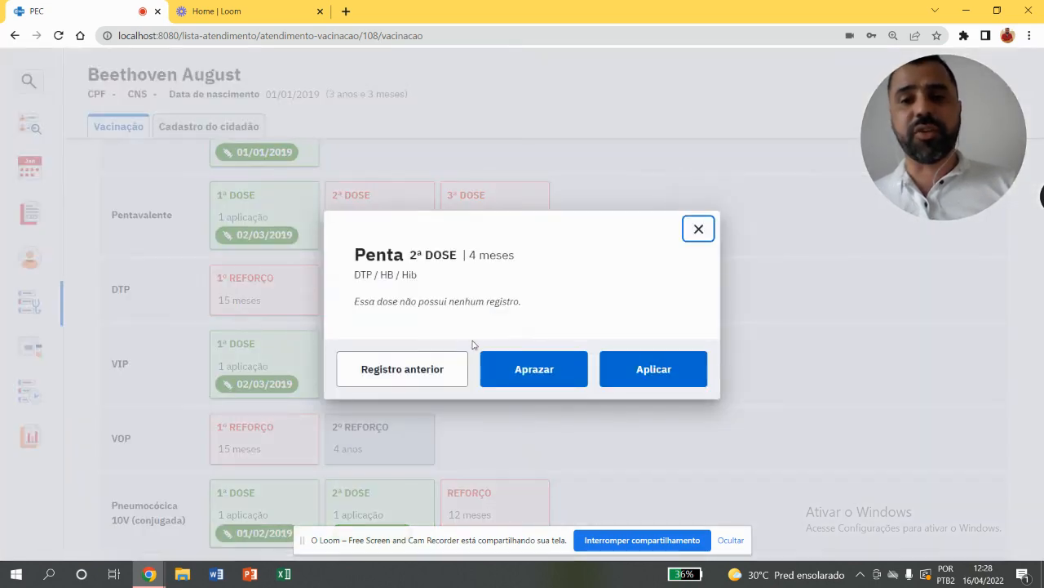
{"action": "left_click", "coordinate": [433, 371]}
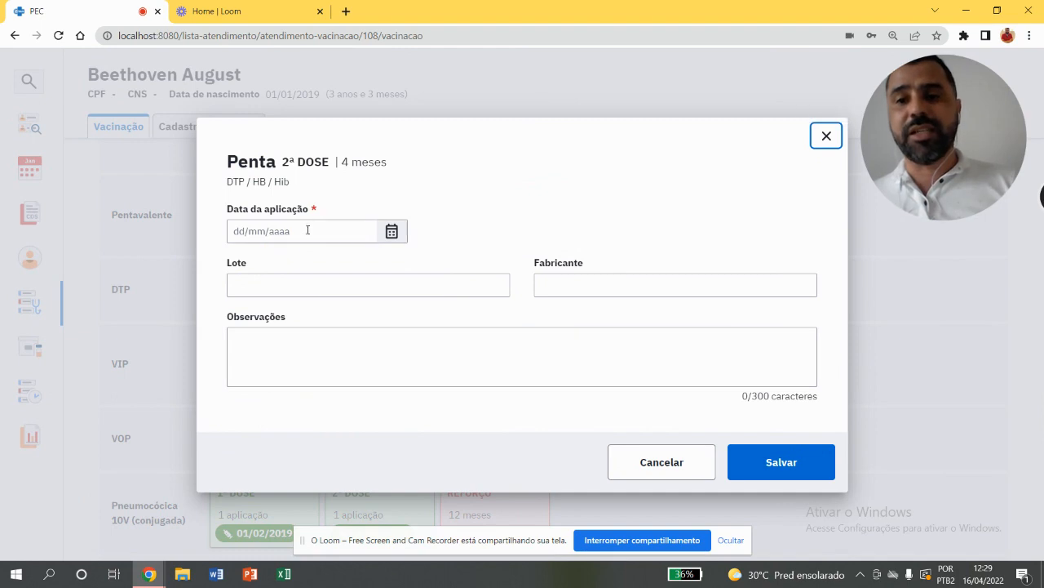
{"action": "left_click", "coordinate": [305, 232]}
{"action": "type", "text": "10/06/"}
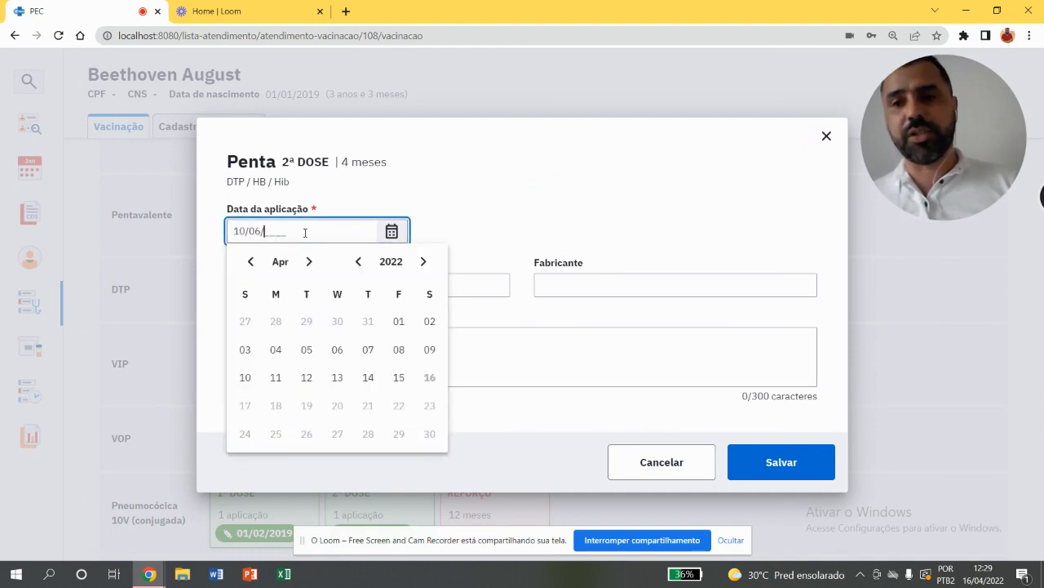
{"action": "type", "text": "2021"}
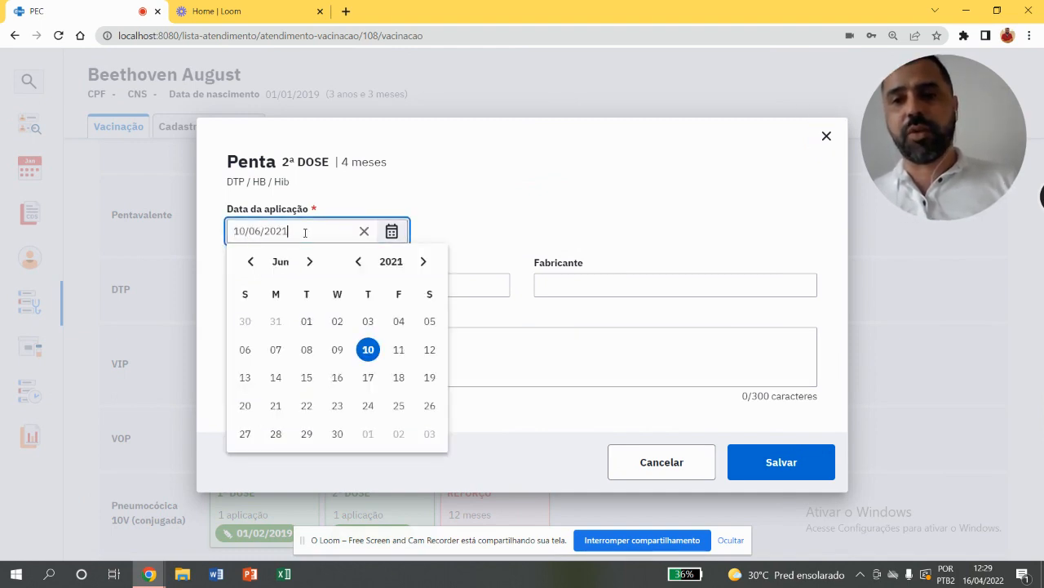
{"action": "left_click", "coordinate": [389, 214]}
{"action": "left_click_drag", "start_coordinate": [375, 274], "coordinate": [363, 308]}
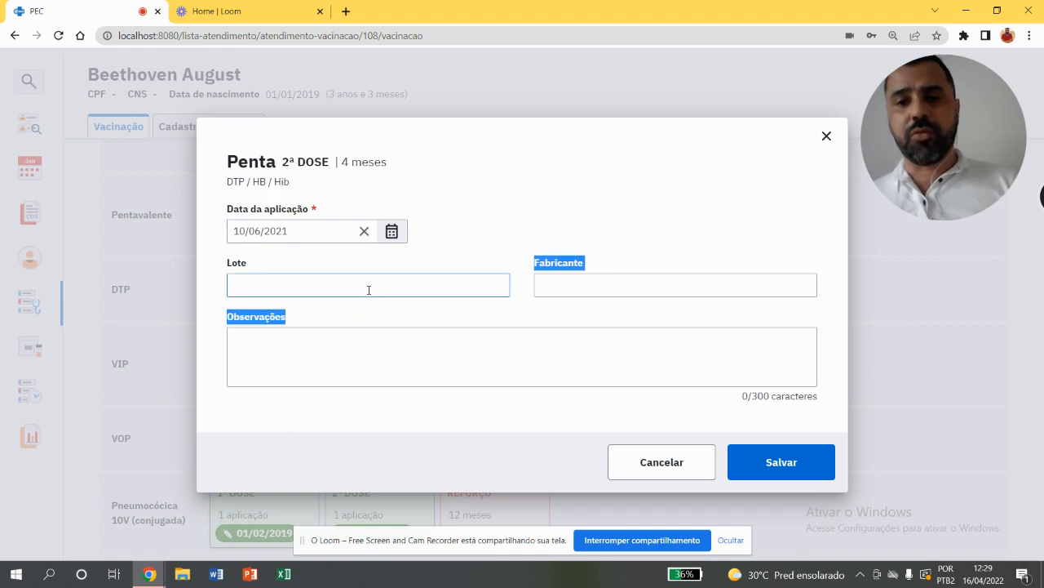
Fill in batch 8888 and the manufacturer FIOCRUZ for the second Pentavalente dose
{"action": "left_click", "coordinate": [369, 290]}
{"action": "type", "text": "8888"}
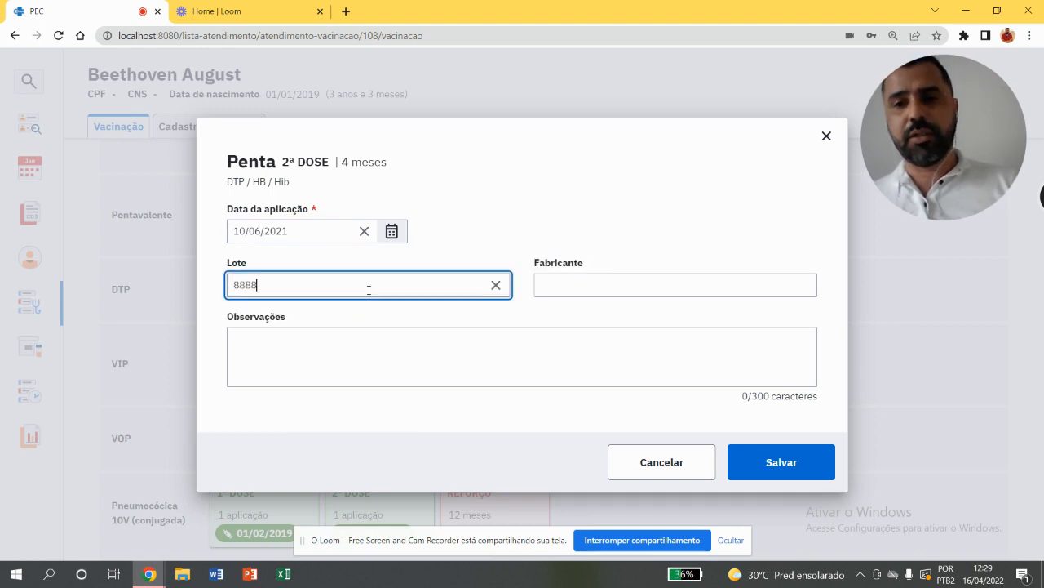
{"action": "left_click", "coordinate": [671, 281]}
{"action": "type", "text": "FIO"}
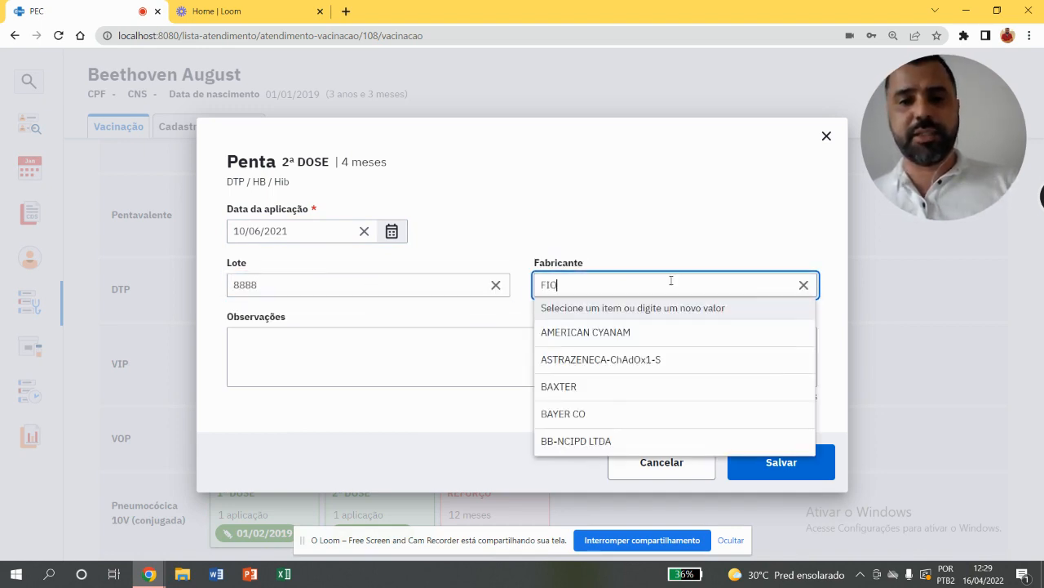
{"action": "left_click", "coordinate": [615, 341]}
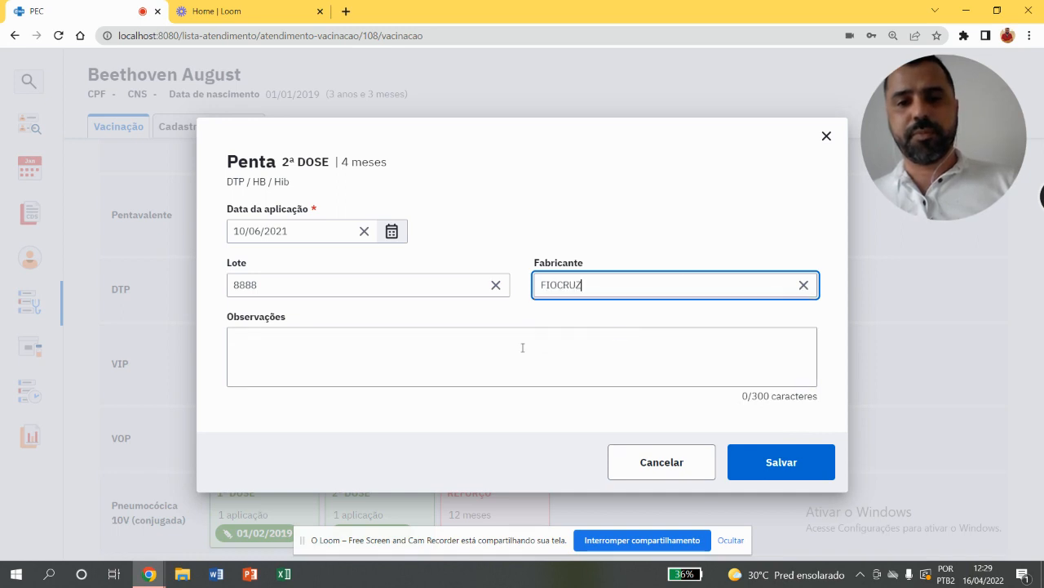
Add the observation "REGISTRO REALIZADO EM MAIO DE 2021 NO LIVRO DA UNIDADE, SEM INFORMAÇÃO NO ESUS" and save the second Pentavalente dose
{"action": "left_click", "coordinate": [522, 348]}
{"action": "type", "text": "REGISTRO"}
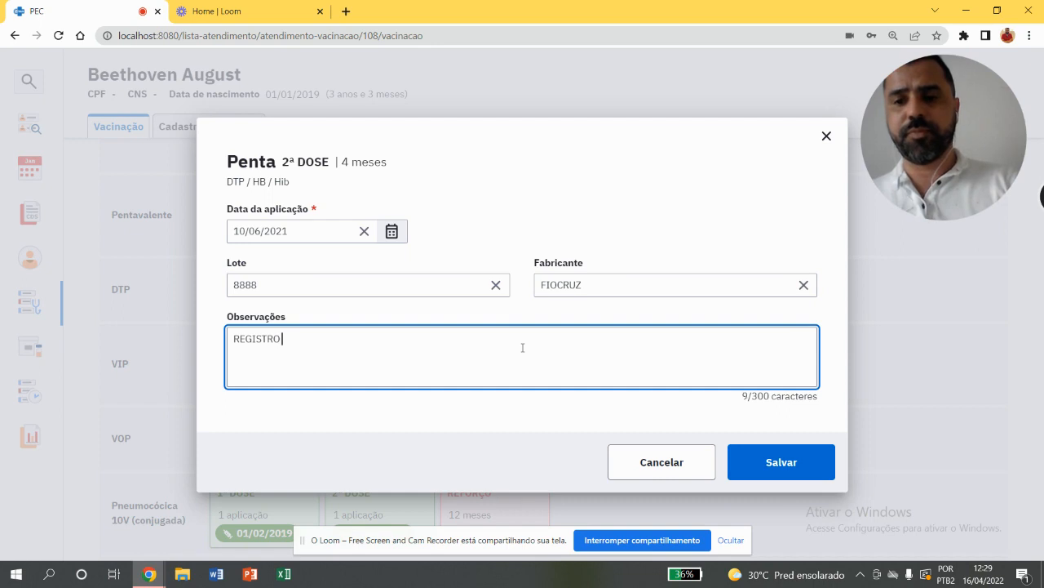
{"action": "type", "text": " R"}
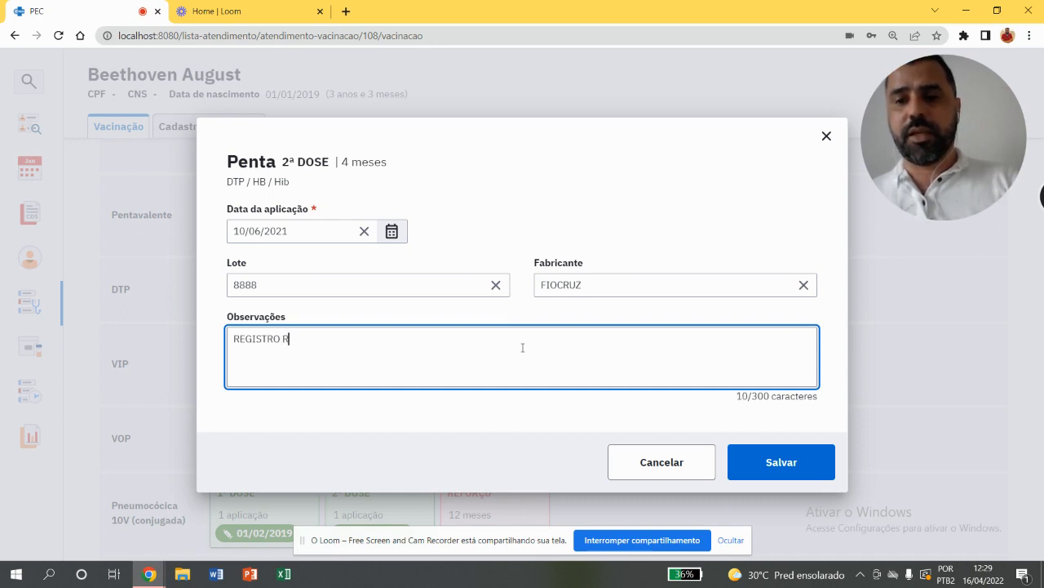
{"action": "type", "text": "EALIZADO E"}
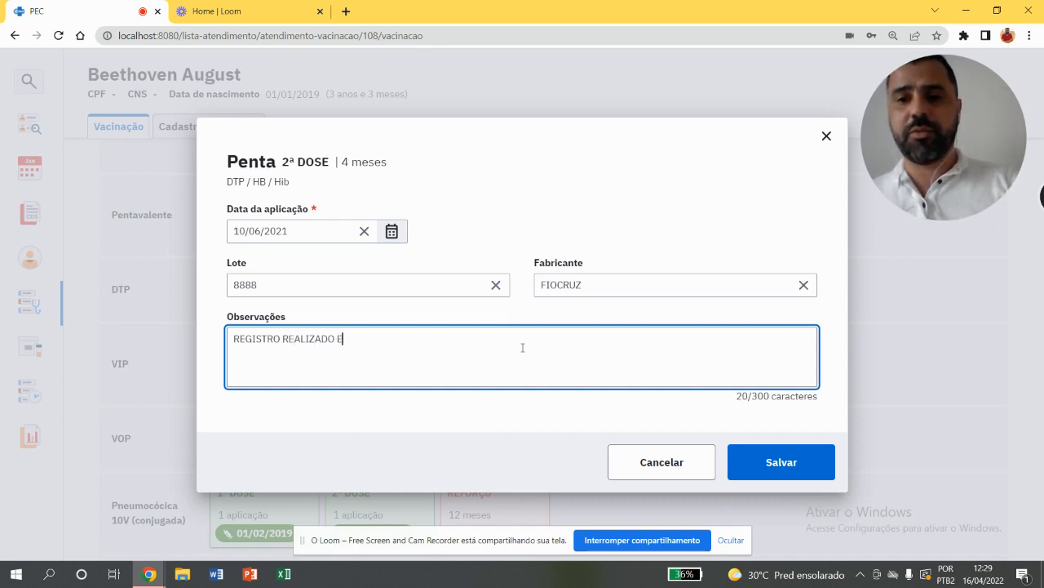
{"action": "type", "text": "M "}
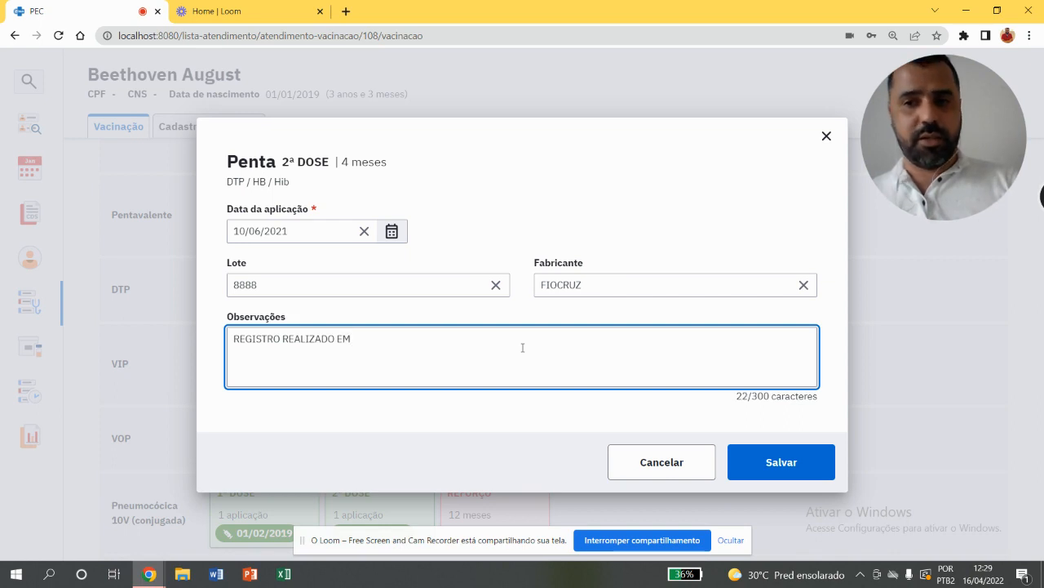
{"action": "type", "text": "MAIO DE 2"}
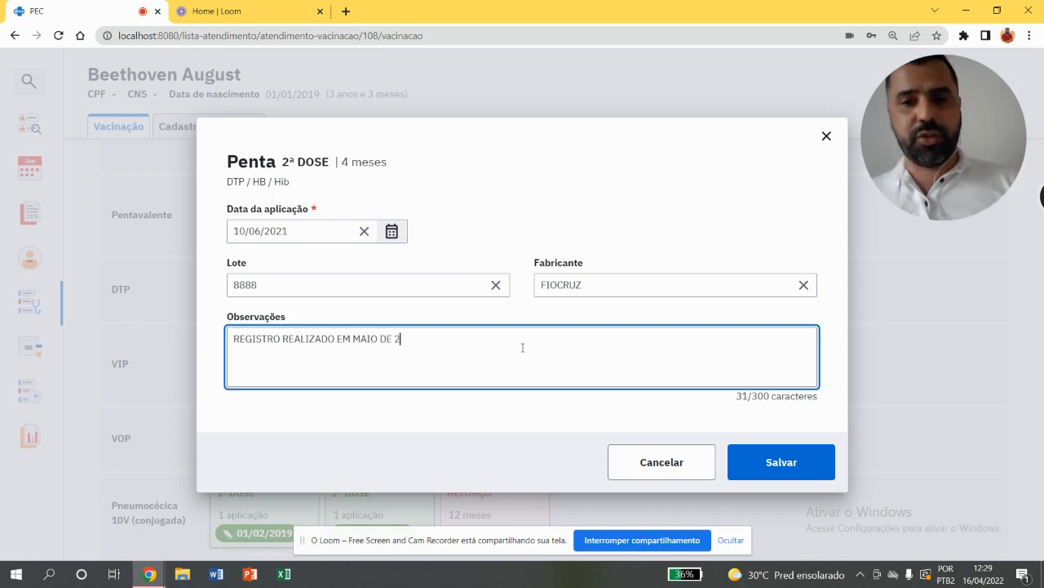
{"action": "type", "text": "021 "}
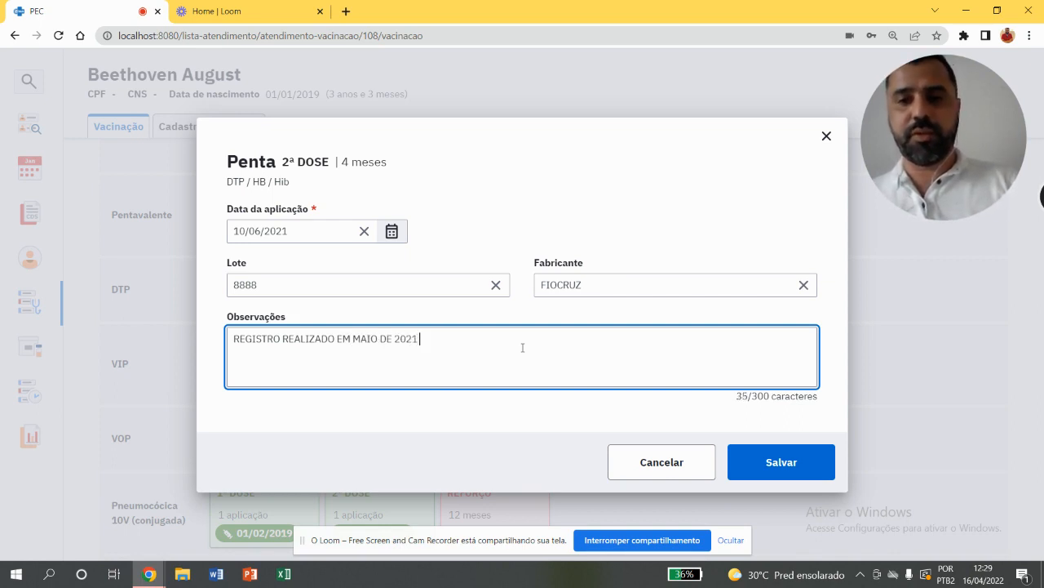
{"action": "type", "text": "NO LIVRO DA UNIDADE"}
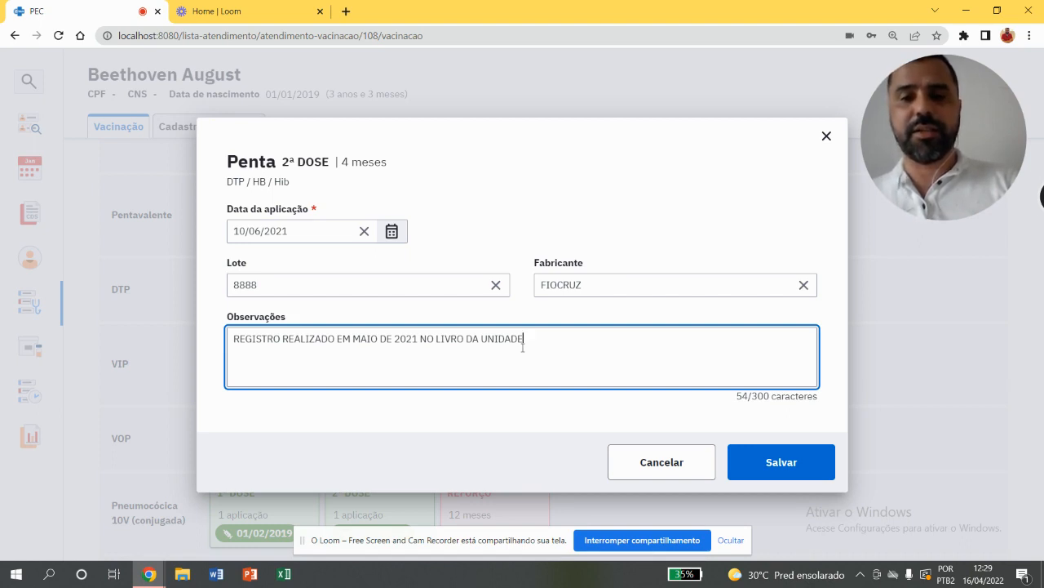
{"action": "type", "text": ", SEM REGISTR"}
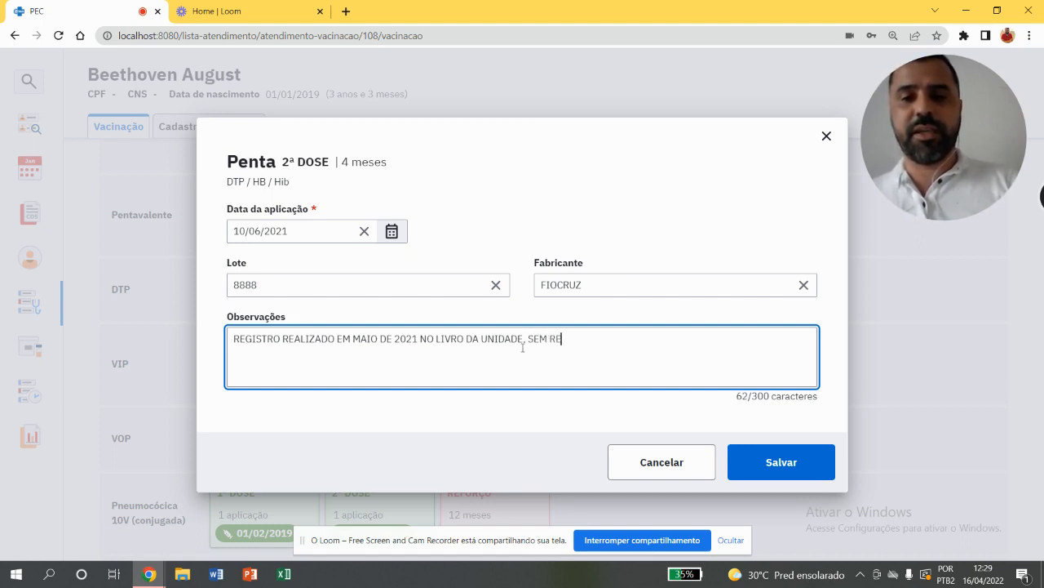
{"action": "key", "text": "BackSpace"}
{"action": "key", "text": "BackSpace"}
{"action": "key", "text": "BackSpace"}
{"action": "key", "text": "BackSpace"}
{"action": "key", "text": "BackSpace"}
{"action": "key", "text": "BackSpace"}
{"action": "key", "text": "BackSpace"}
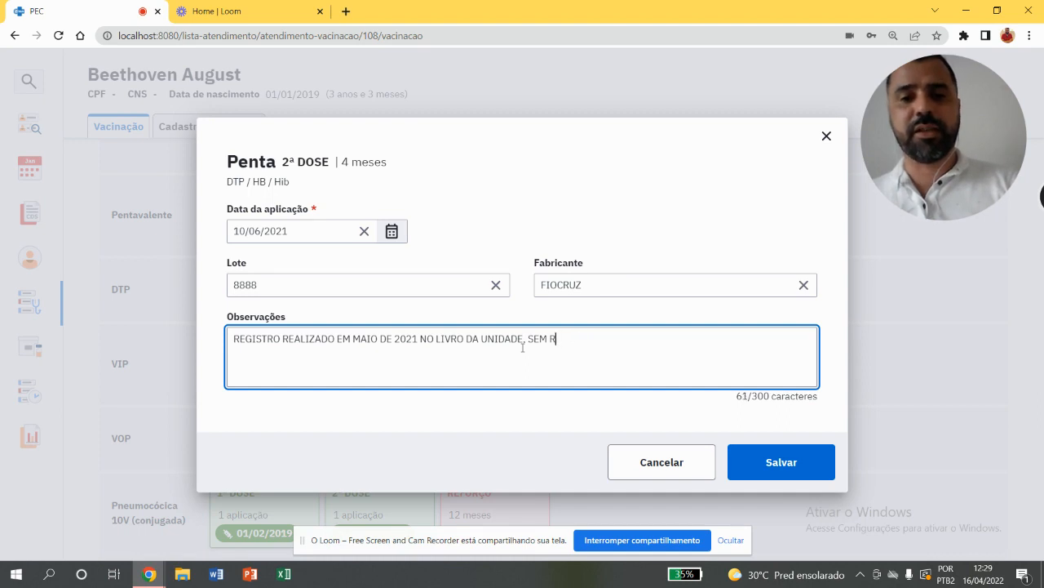
{"action": "type", "text": "INFORMAÇÃO NO ESUS"}
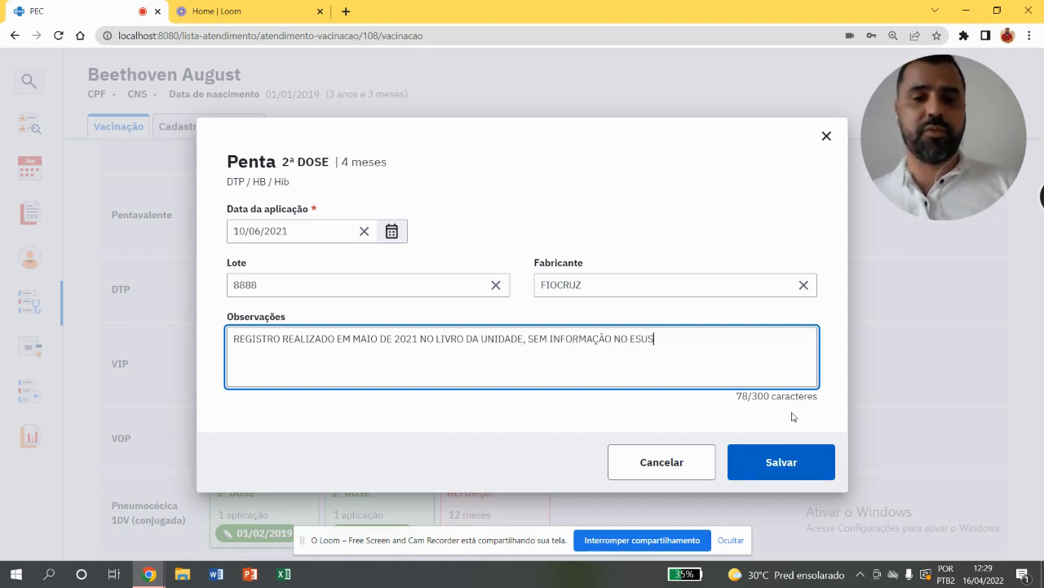
{"action": "left_click", "coordinate": [783, 453]}
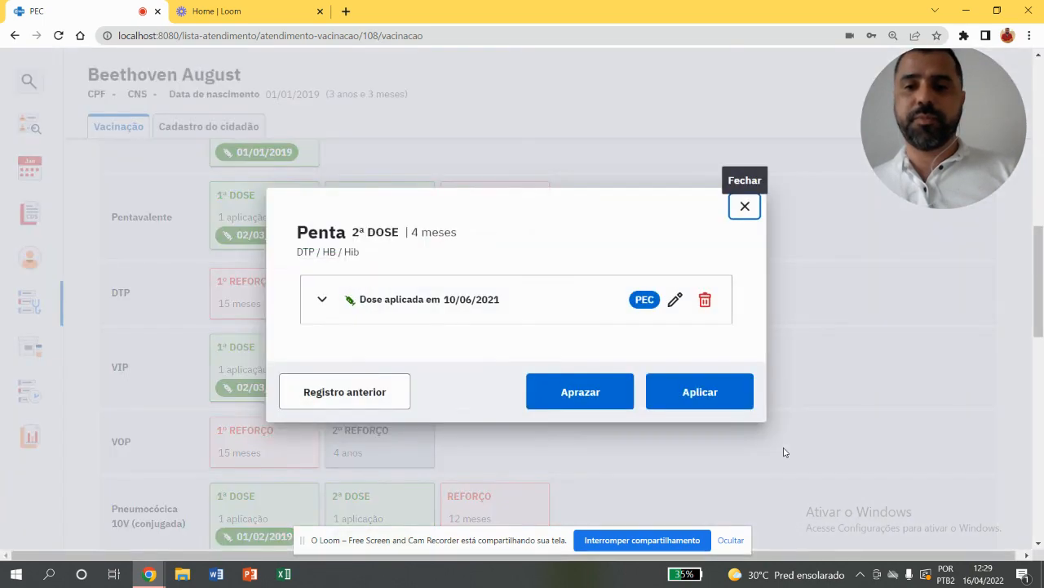
{"action": "left_click", "coordinate": [745, 206]}
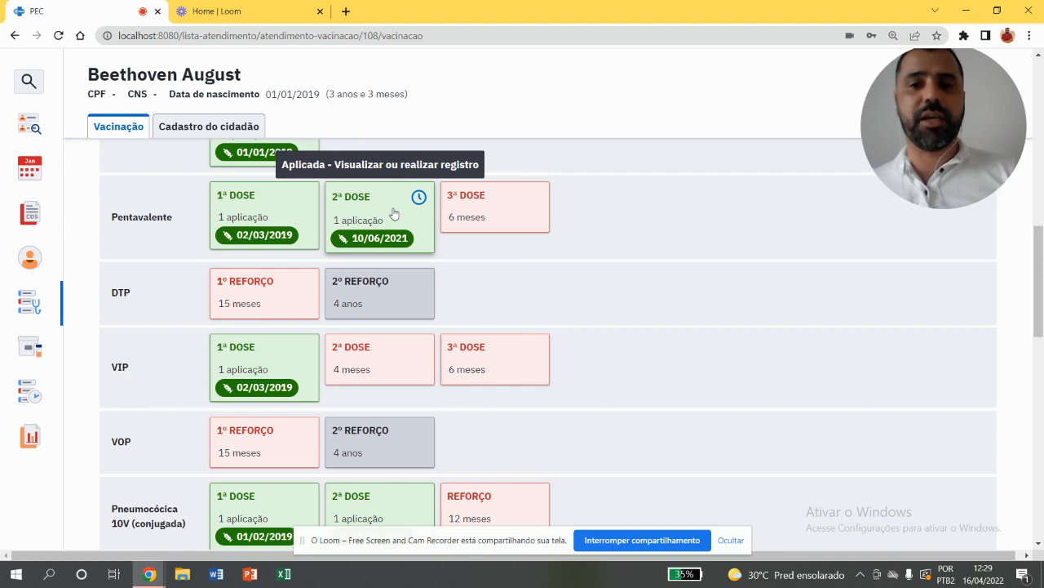
{"action": "left_click", "coordinate": [459, 212]}
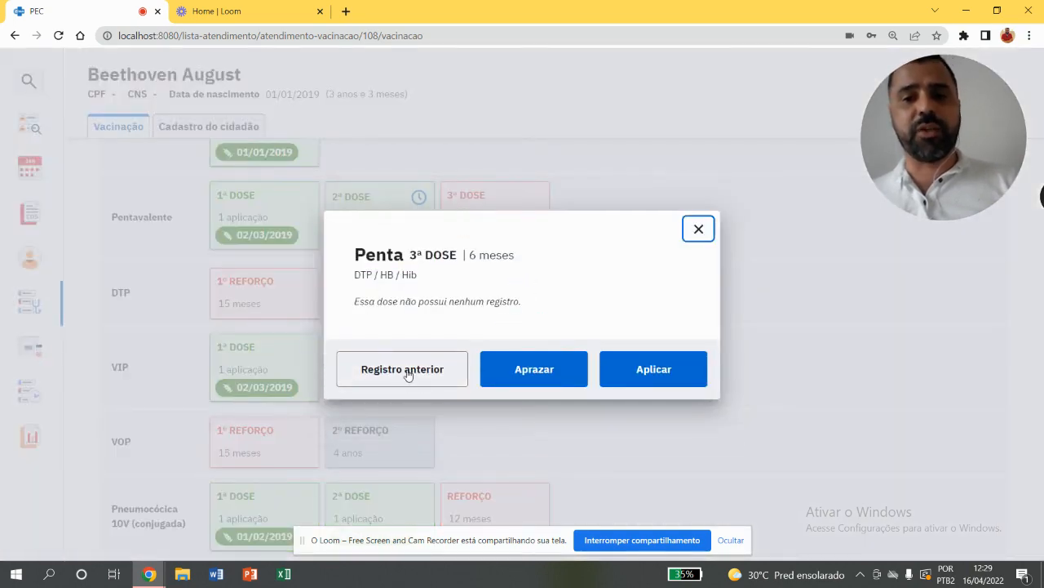
{"action": "left_click", "coordinate": [409, 371]}
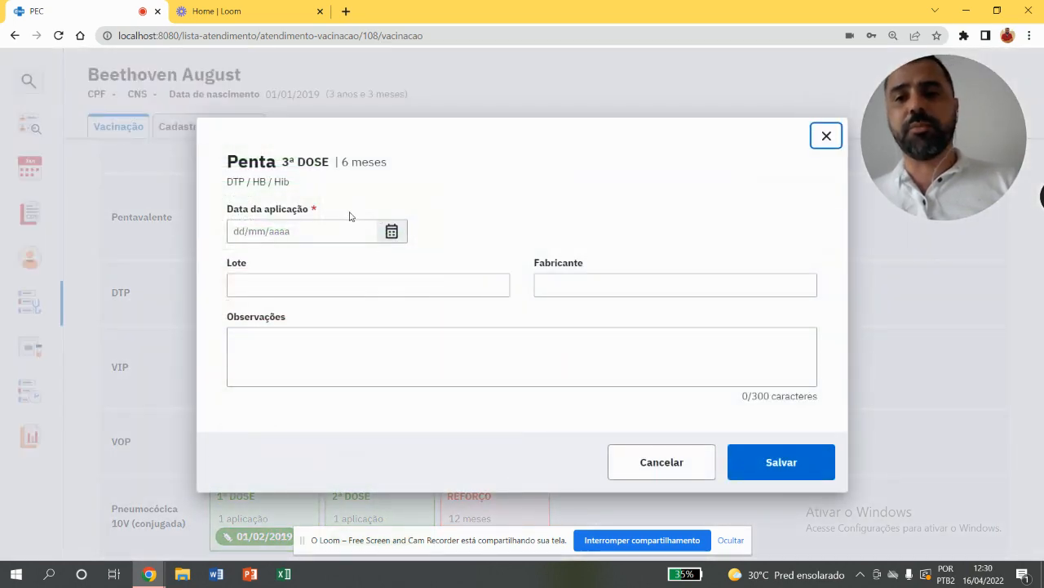
{"action": "left_click", "coordinate": [348, 230]}
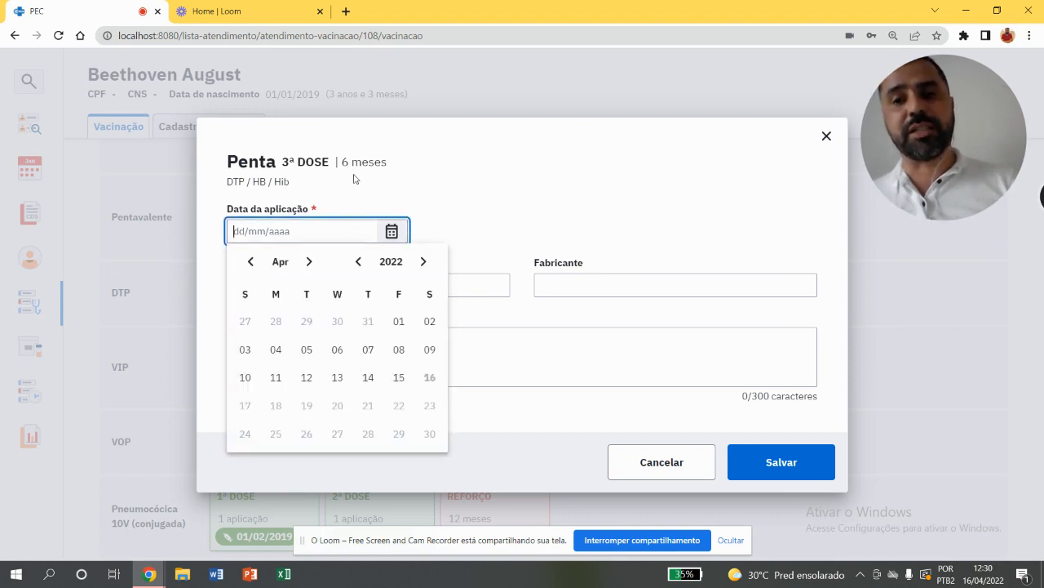
{"action": "left_click", "coordinate": [825, 136]}
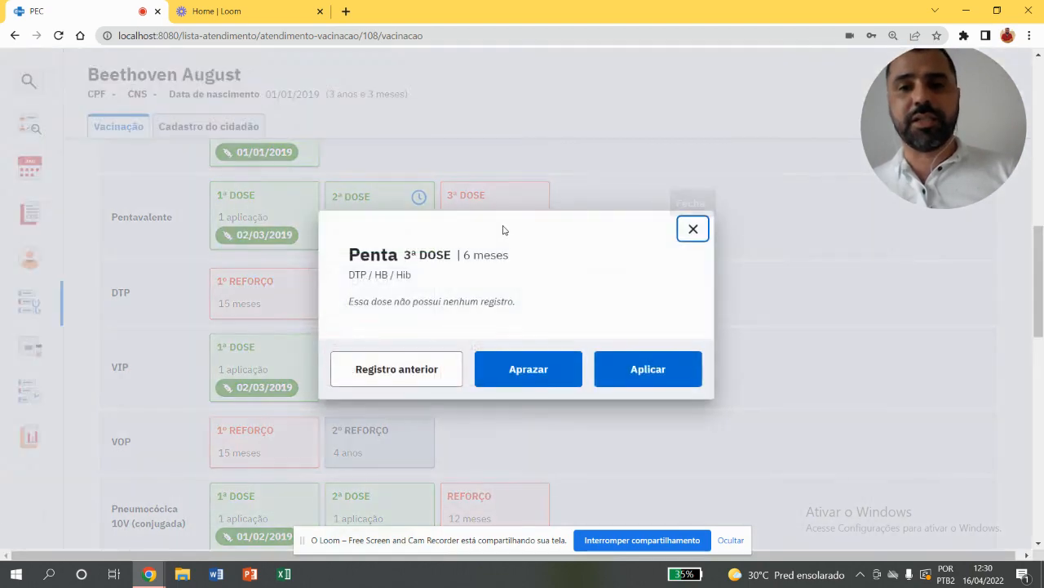
{"action": "left_click", "coordinate": [695, 235]}
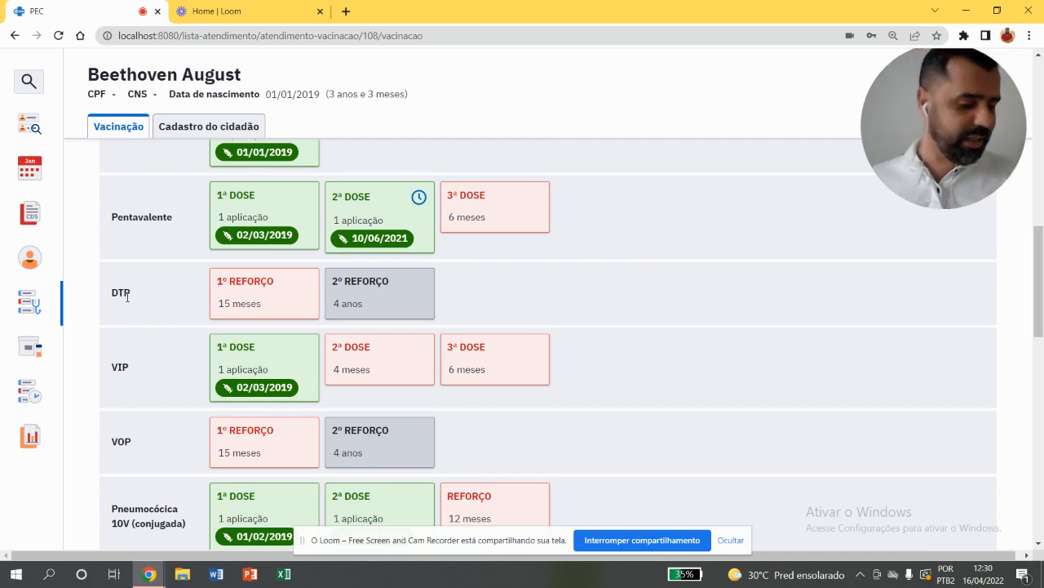
Start applying the DTP first booster (1º REFORÇO) to the child with the strategy 01 - ROTINA
{"action": "left_click", "coordinate": [215, 299]}
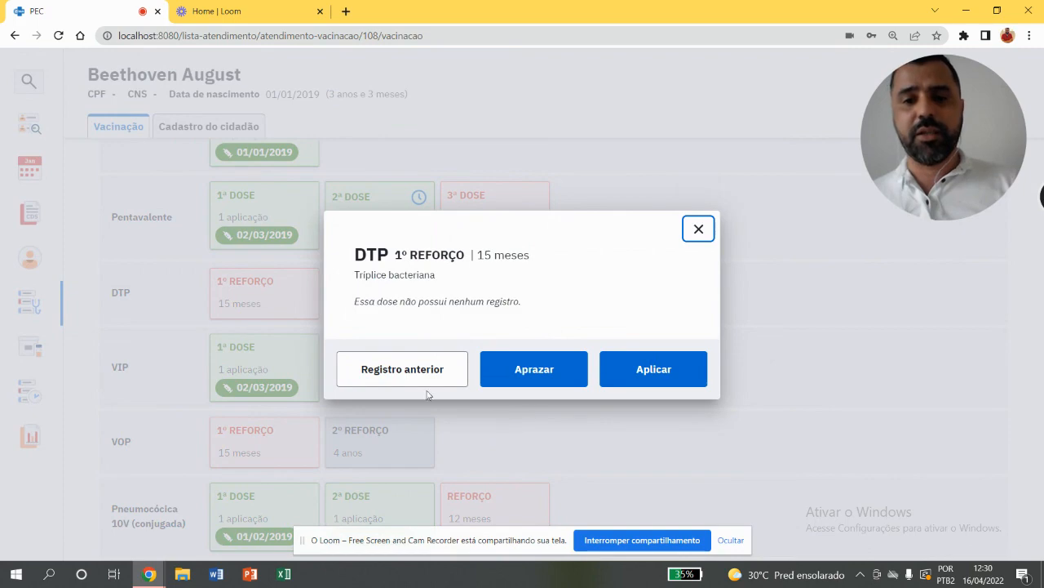
{"action": "left_click", "coordinate": [646, 363]}
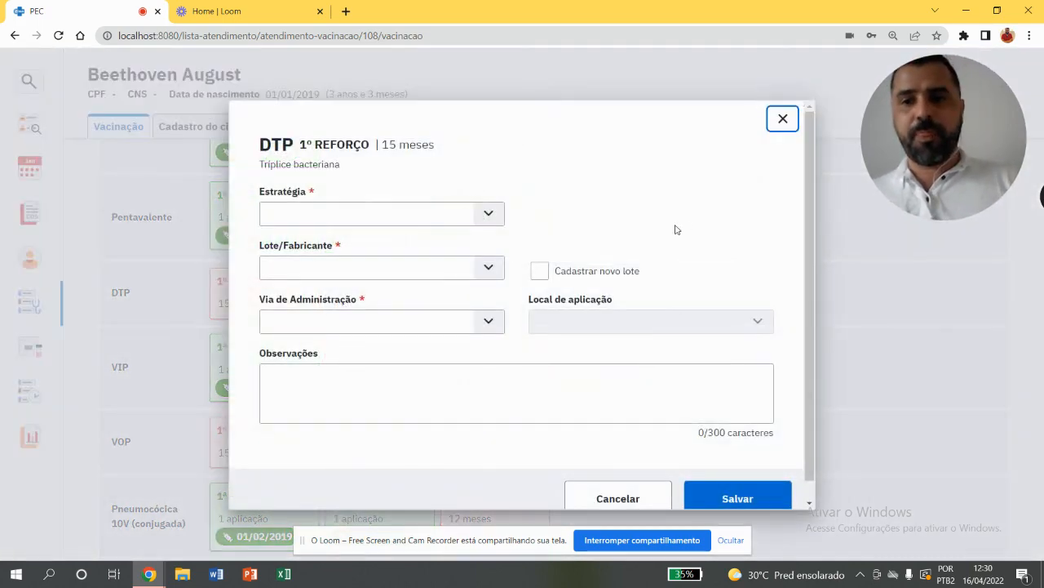
{"action": "left_click", "coordinate": [389, 217]}
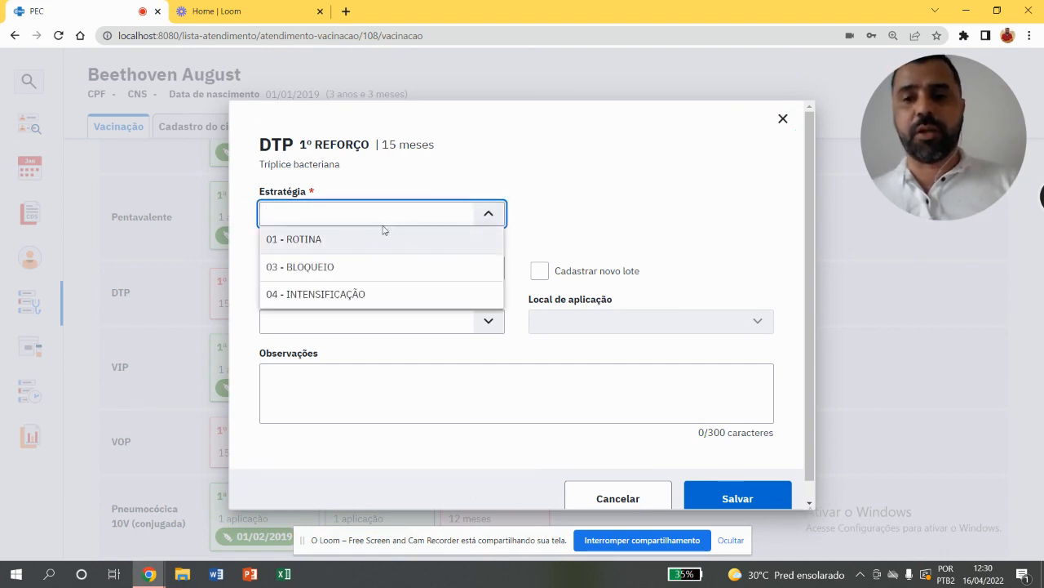
{"action": "left_click", "coordinate": [383, 232]}
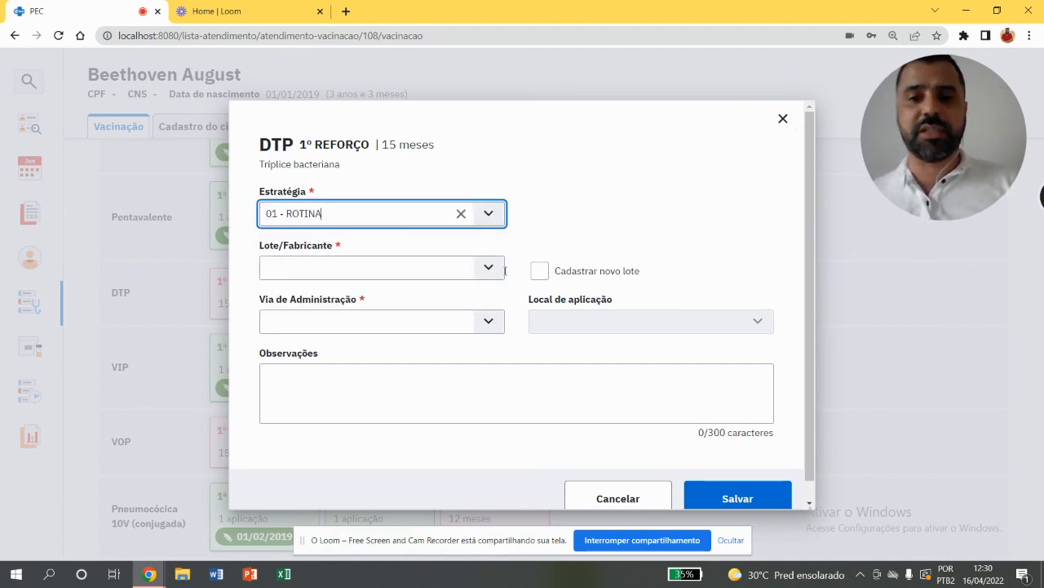
Register a new batch for the DTP booster with number 988, manufacturer FIOCRUZ and expiry date 01/01/2023
{"action": "left_click", "coordinate": [470, 269]}
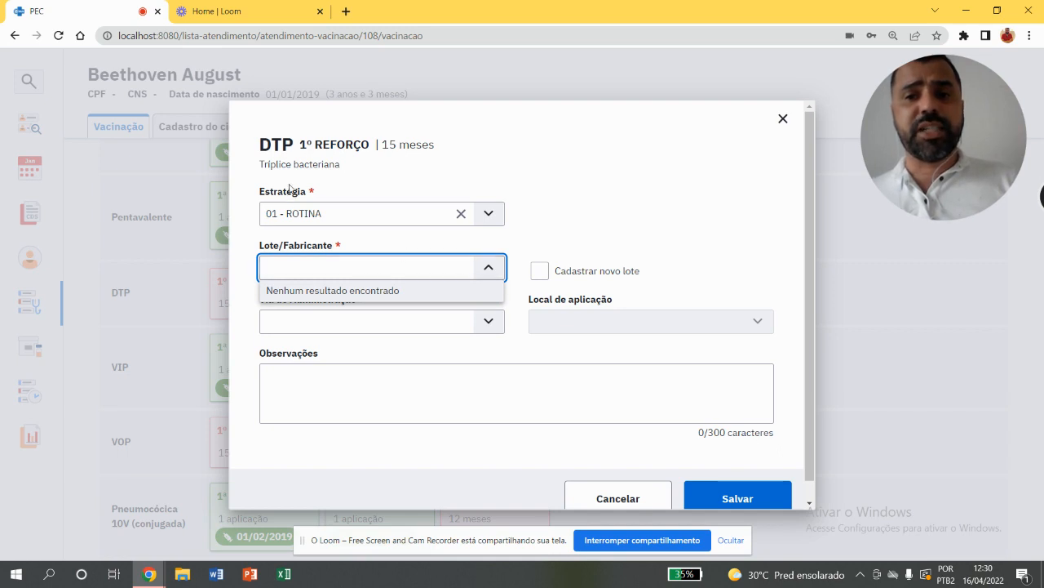
{"action": "left_click", "coordinate": [562, 275]}
{"action": "left_click", "coordinate": [455, 326]}
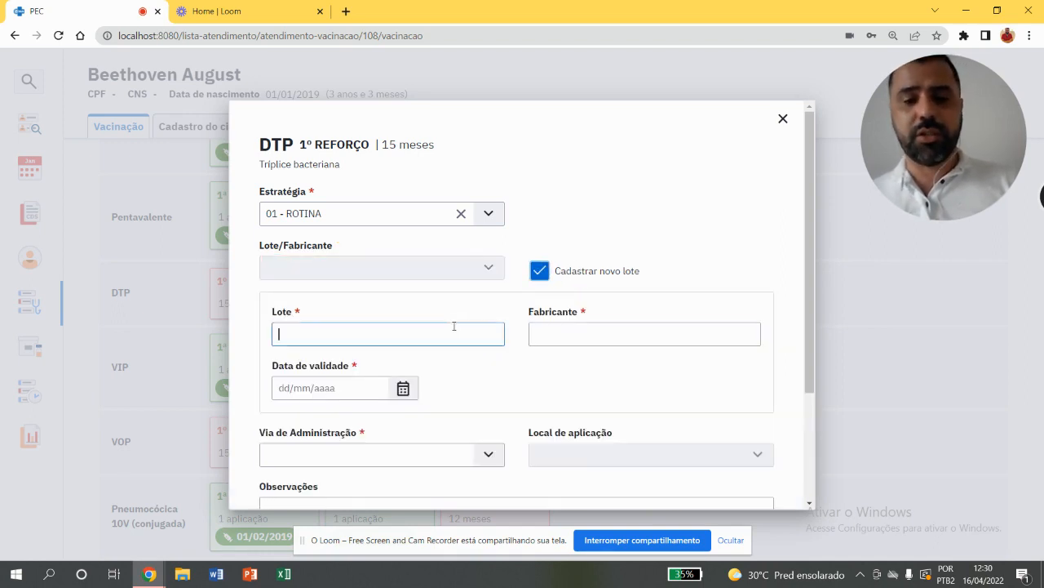
{"action": "type", "text": "988"}
{"action": "left_click", "coordinate": [609, 326]}
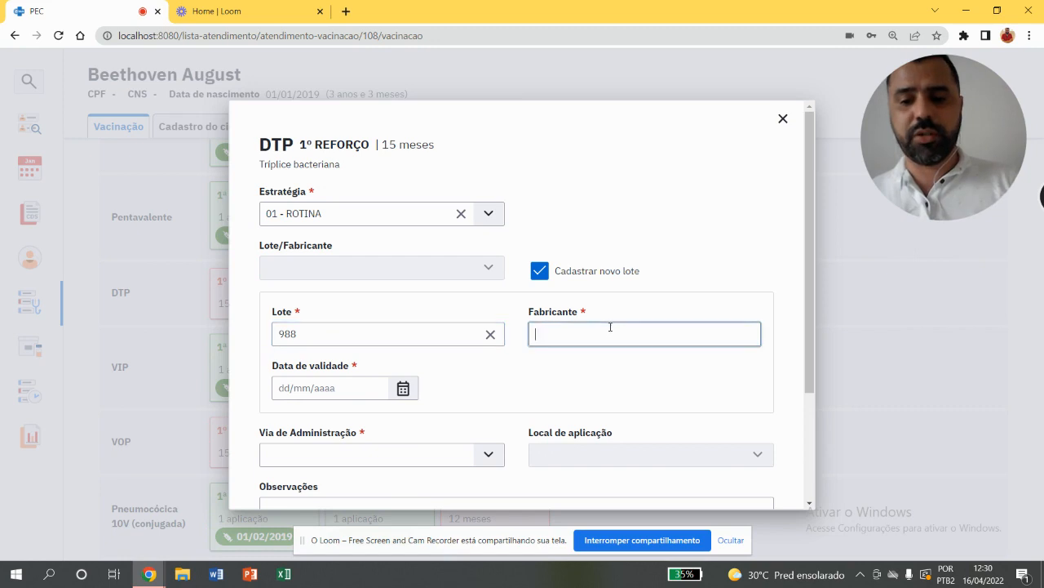
{"action": "type", "text": "FIO"}
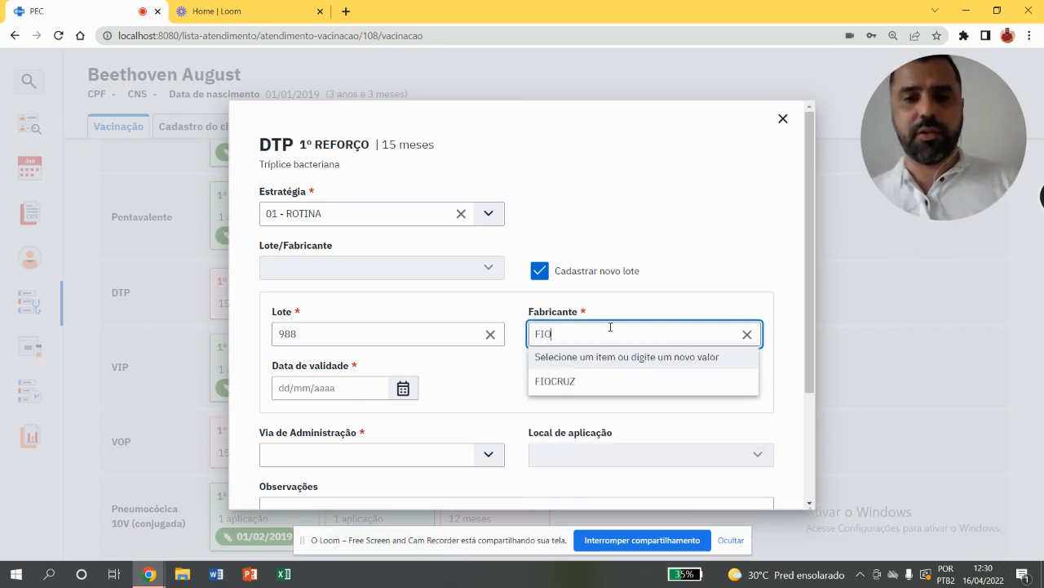
{"action": "left_click", "coordinate": [583, 383]}
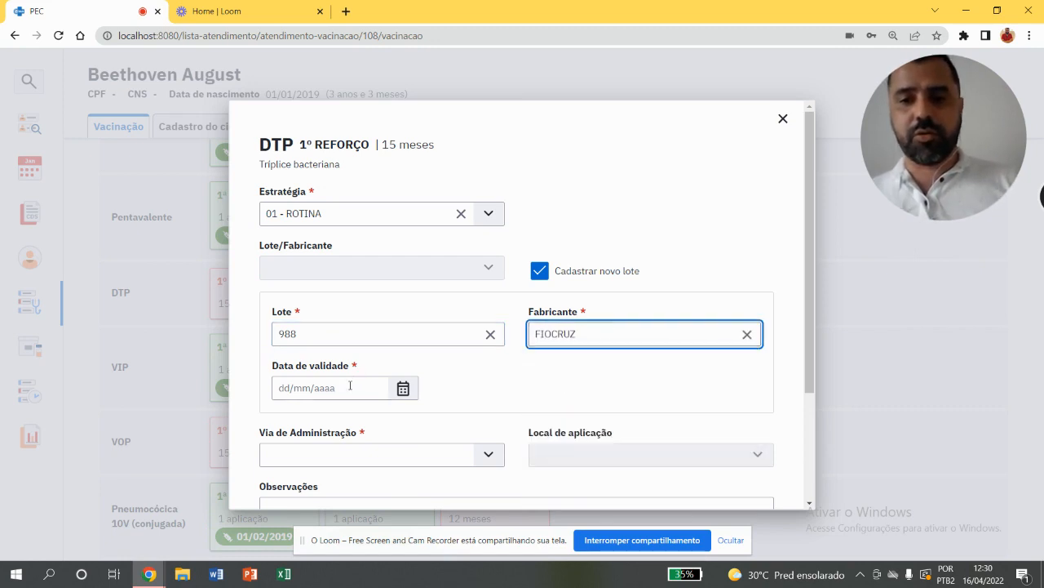
{"action": "left_click", "coordinate": [351, 385]}
{"action": "type", "text": "01/"}
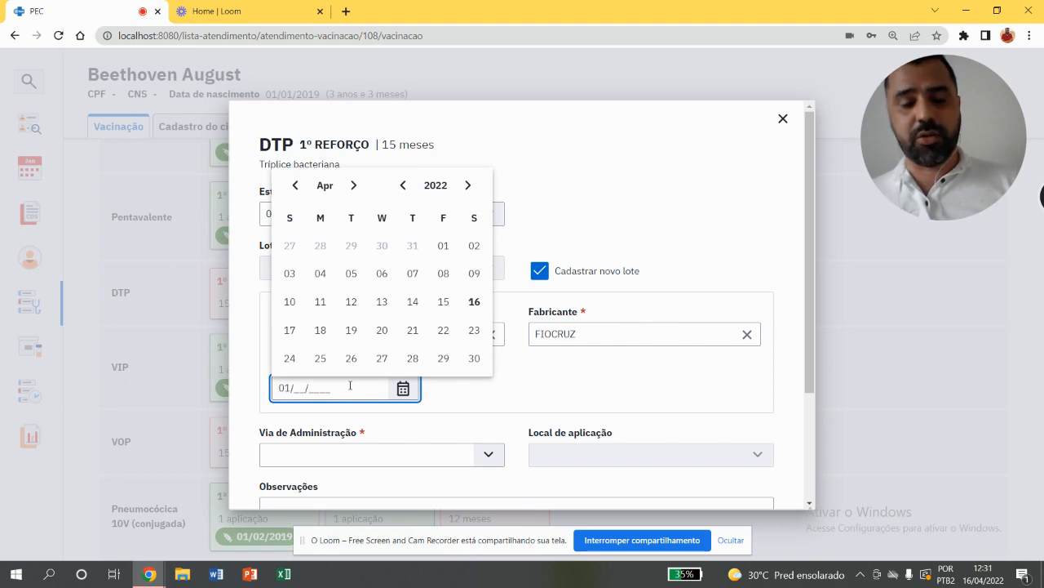
{"action": "type", "text": "01/202"}
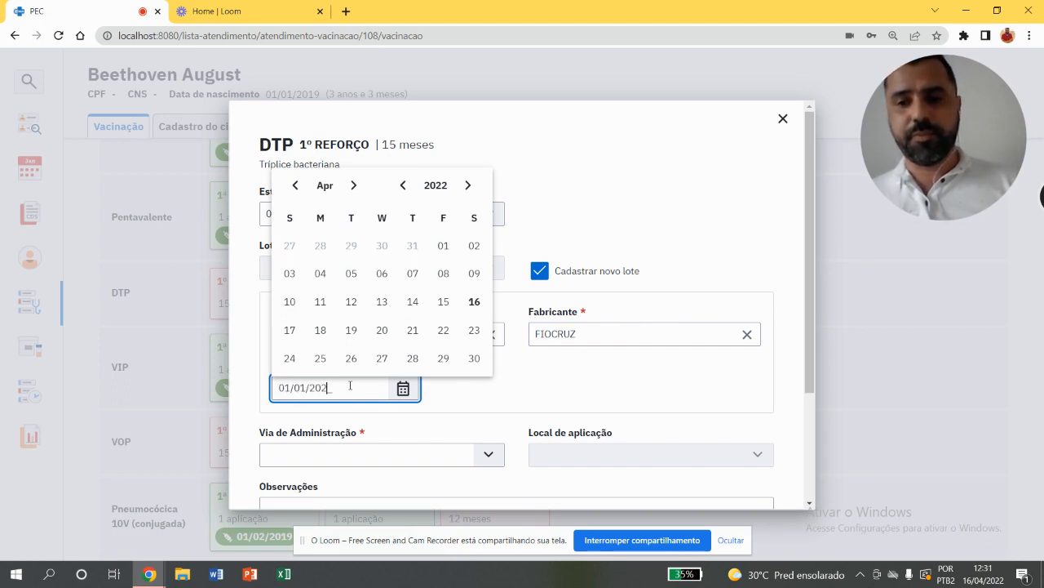
{"action": "type", "text": "3"}
Set the DTP booster's administration route to INTRAMUSCULAR and its application site to VASTO LATERAL DA COXA DIREITA
{"action": "left_click", "coordinate": [466, 459]}
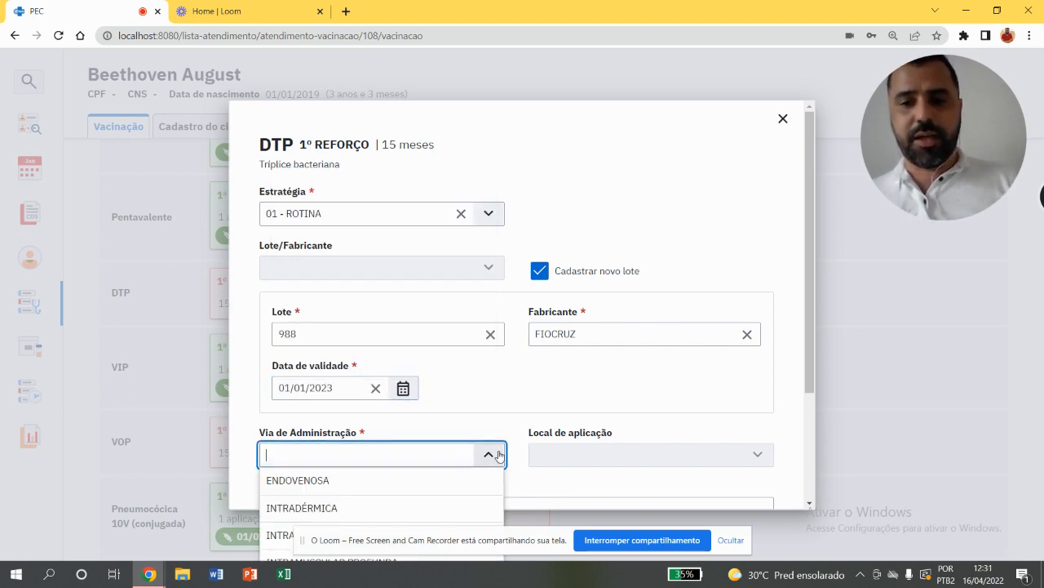
{"action": "left_click_drag", "start_coordinate": [809, 308], "coordinate": [805, 395]}
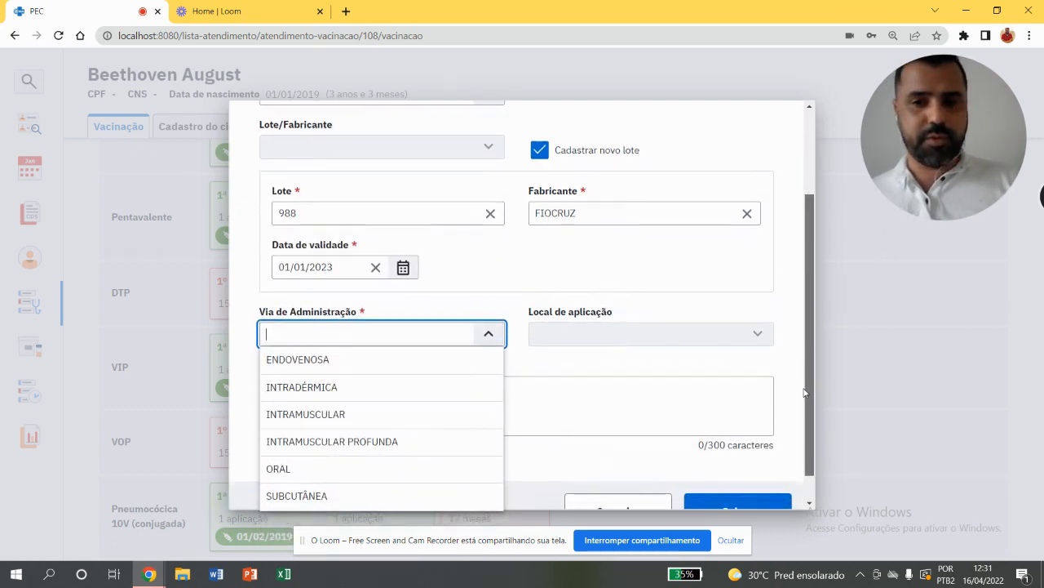
{"action": "left_click", "coordinate": [317, 416]}
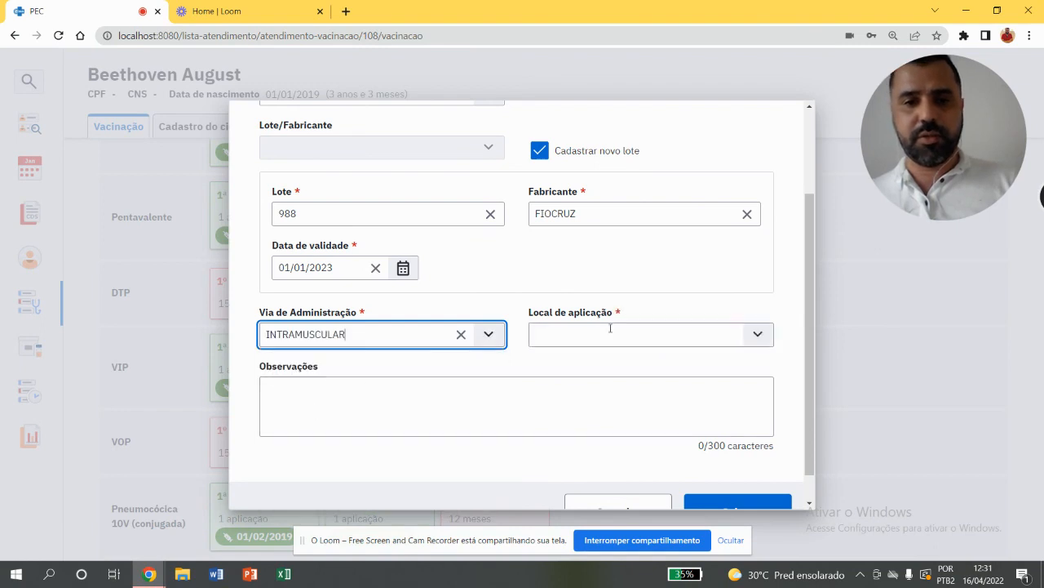
{"action": "left_click", "coordinate": [759, 337]}
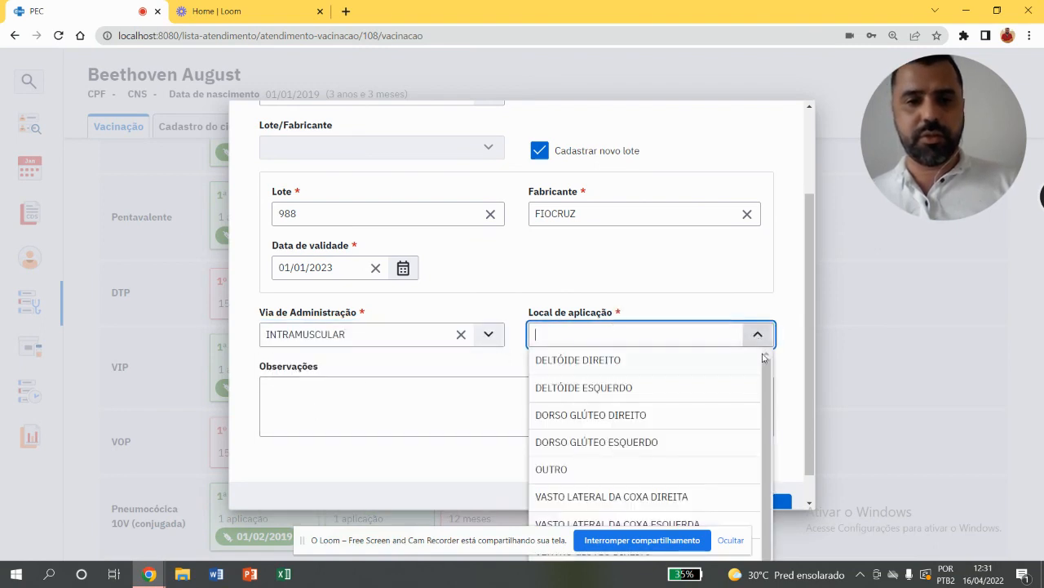
{"action": "left_click_drag", "start_coordinate": [767, 387], "coordinate": [767, 394]}
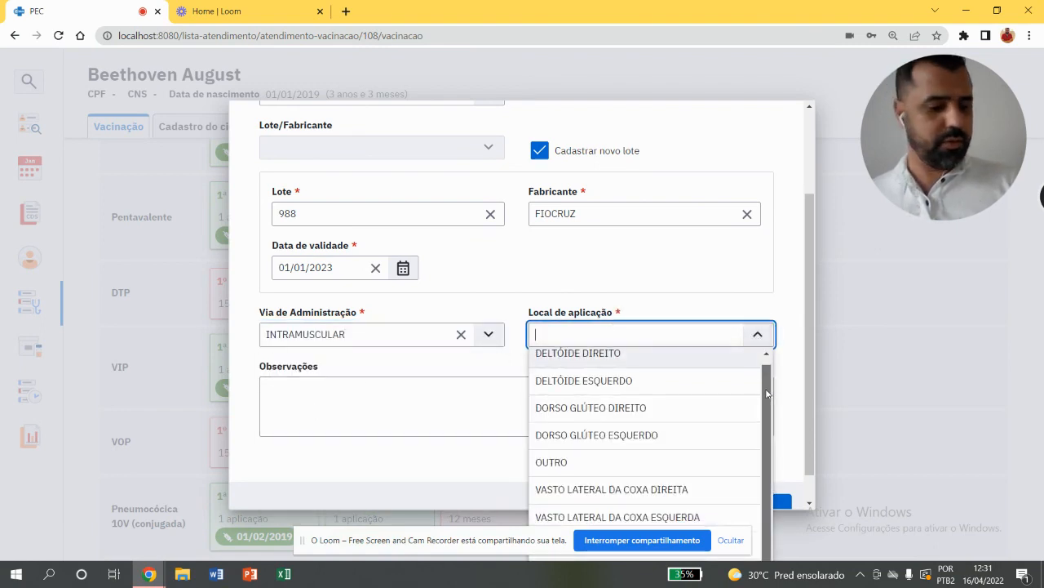
{"action": "left_click", "coordinate": [669, 488]}
{"action": "left_click", "coordinate": [517, 425]}
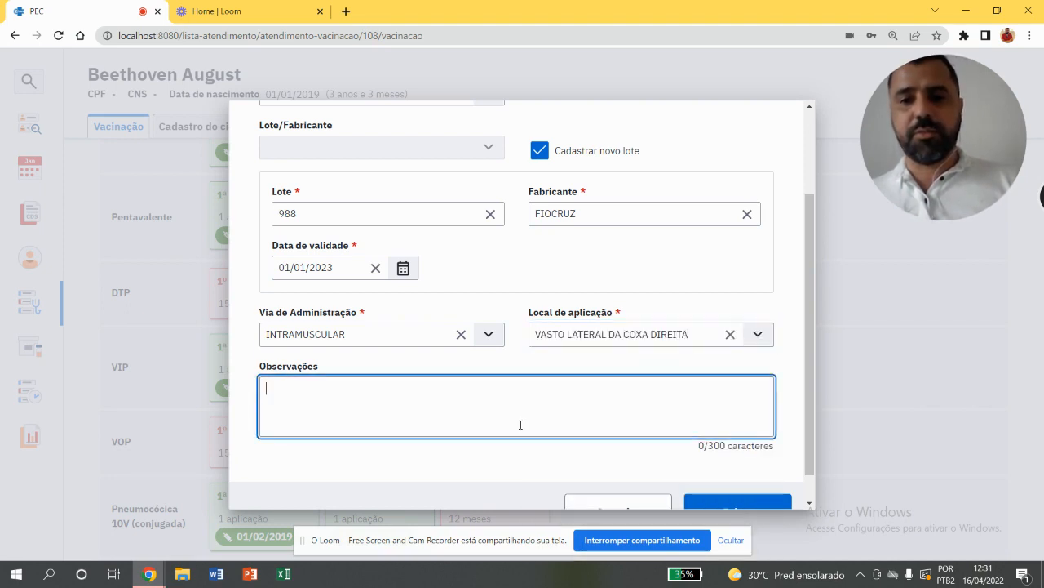
{"action": "scroll", "coordinate": [810, 383], "scroll_direction": "down", "scroll_amount": 1}
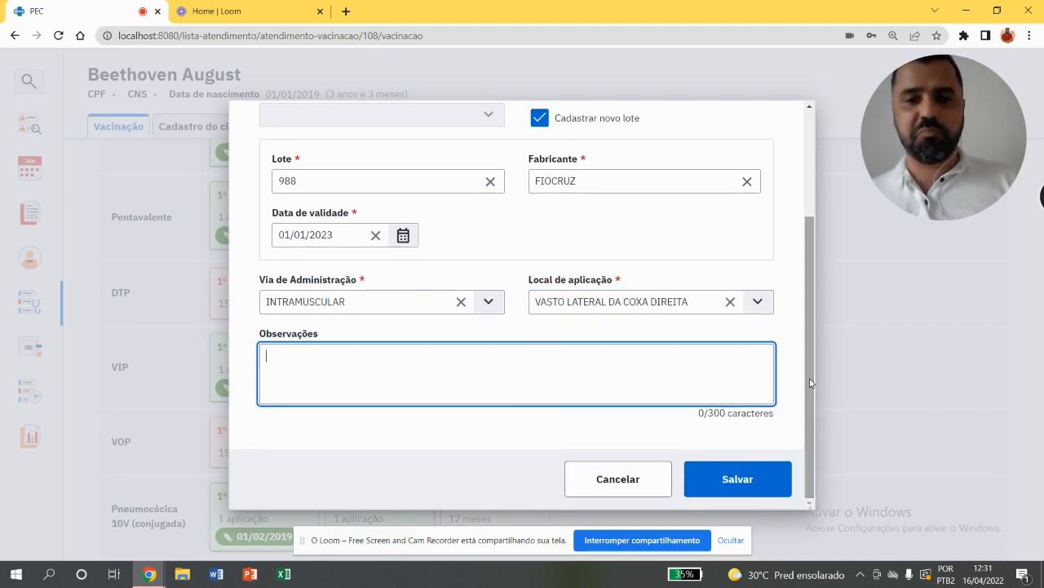
Save the DTP first booster application and close its dose record
{"action": "left_click", "coordinate": [747, 478]}
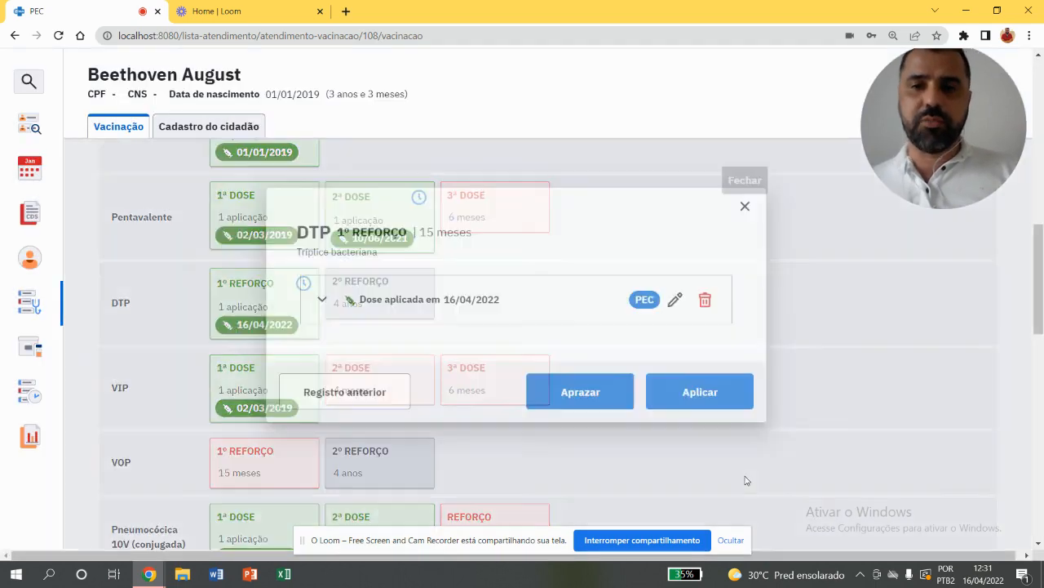
{"action": "left_click", "coordinate": [745, 206]}
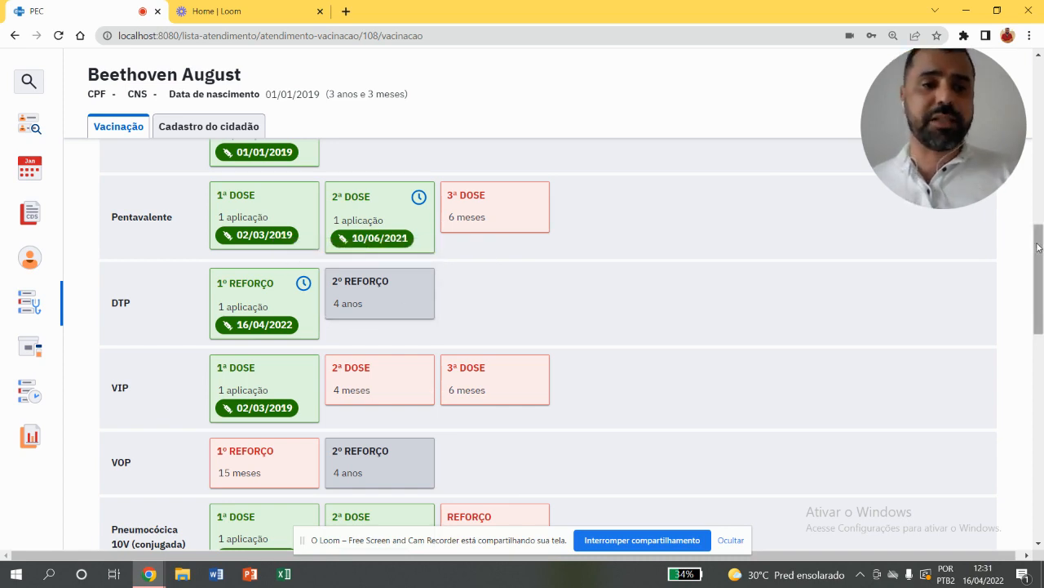
Start applying the second VIP dose with the strategy 01 - ROTINA and the existing batch 2515 - FIOCRUZ
{"action": "left_click_drag", "start_coordinate": [1038, 248], "coordinate": [1038, 289]}
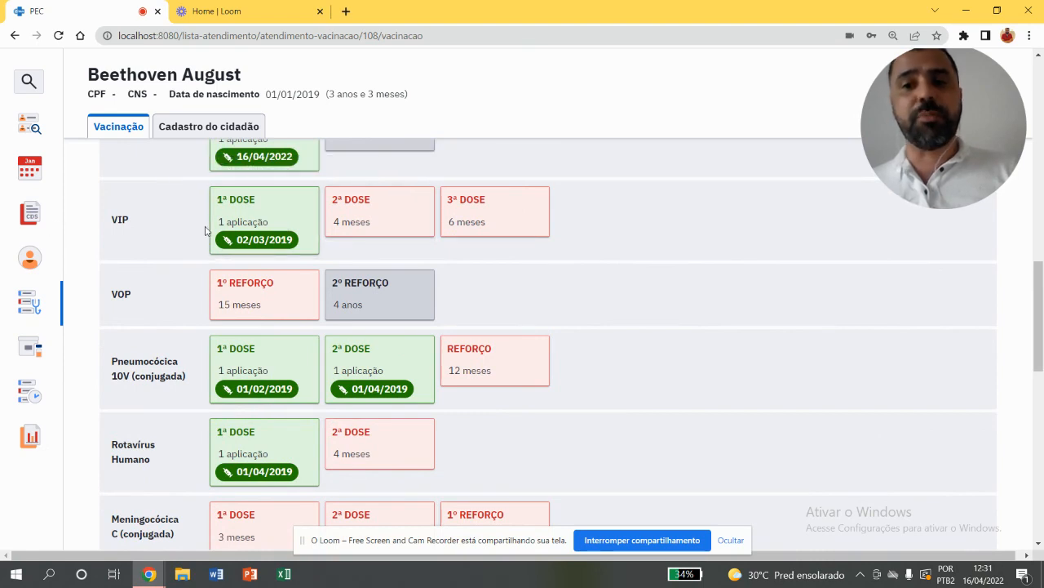
{"action": "left_click", "coordinate": [366, 209]}
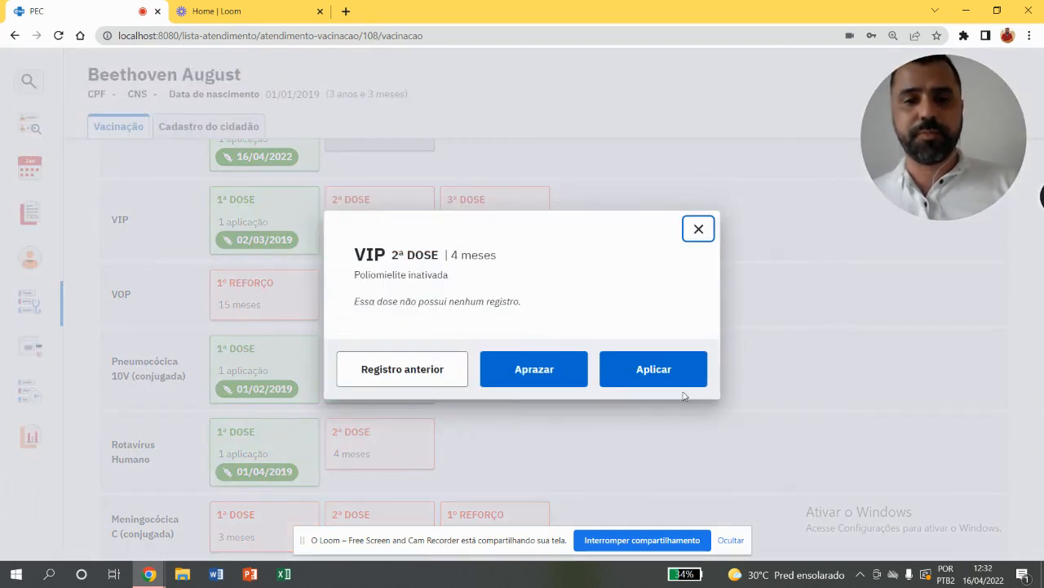
{"action": "left_click", "coordinate": [664, 377]}
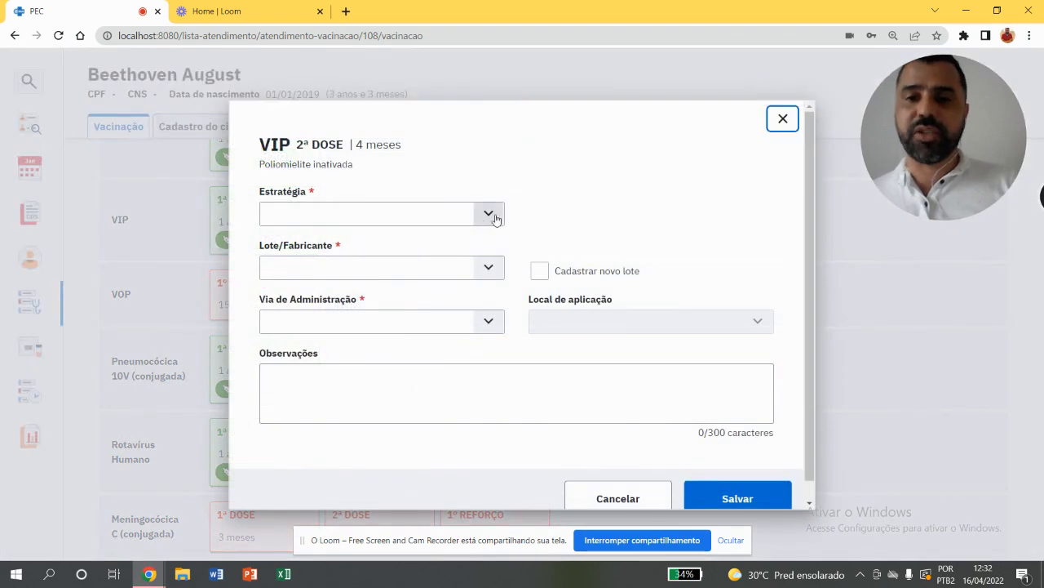
{"action": "left_click", "coordinate": [490, 214]}
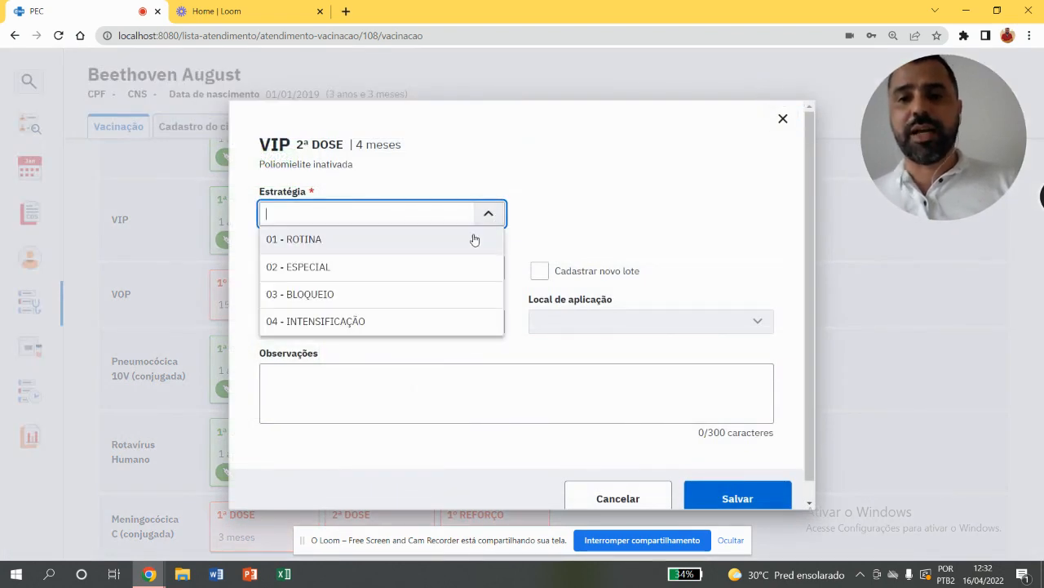
{"action": "left_click", "coordinate": [474, 239]}
{"action": "left_click", "coordinate": [470, 269]}
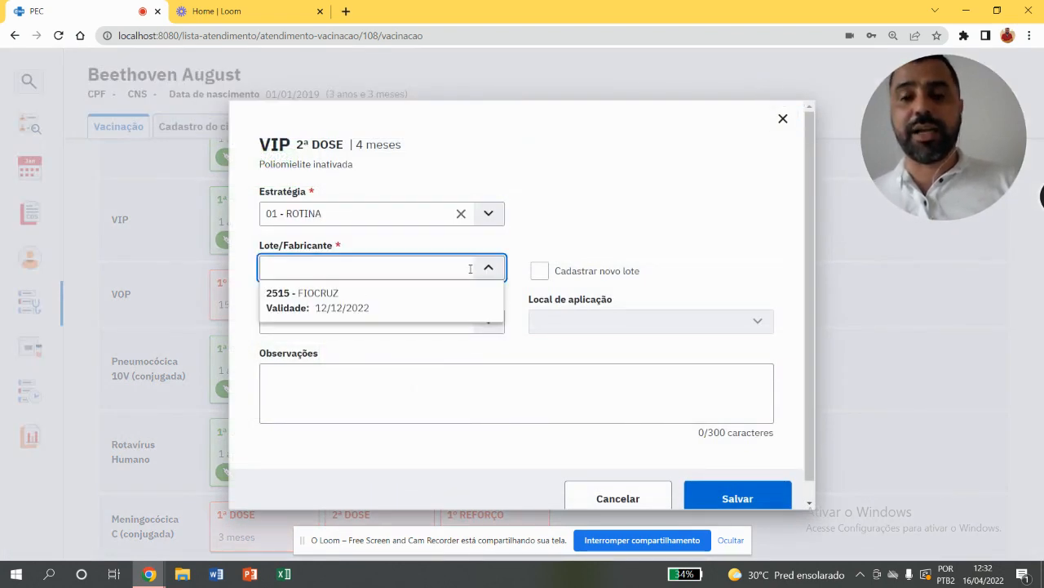
{"action": "left_click", "coordinate": [456, 295]}
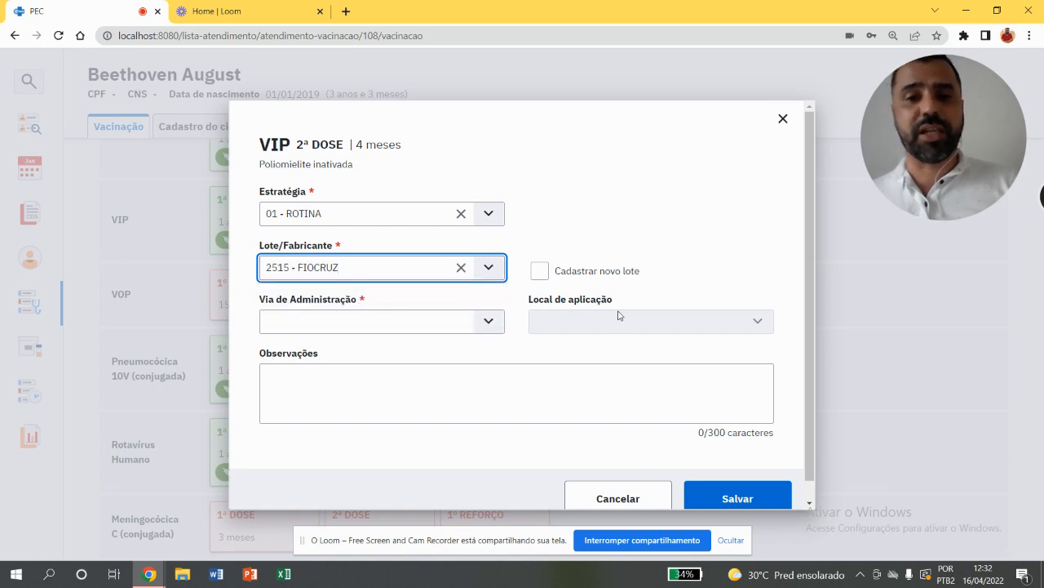
Set the second VIP dose's route to INTRAMUSCULAR and site to VASTO LATERAL DA COXA DIREITA, and save the application
{"action": "left_click", "coordinate": [488, 322]}
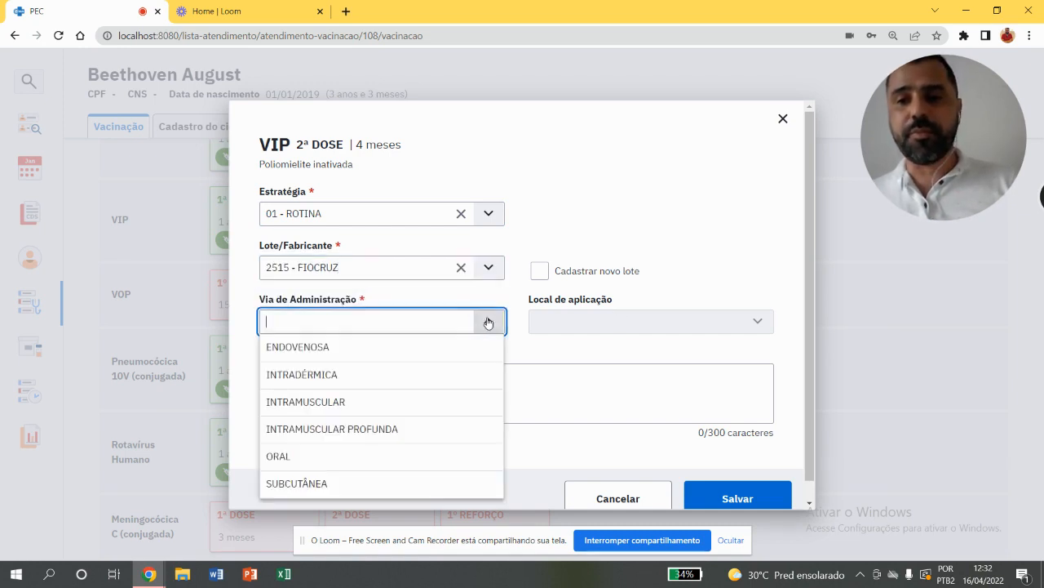
{"action": "left_click", "coordinate": [368, 401]}
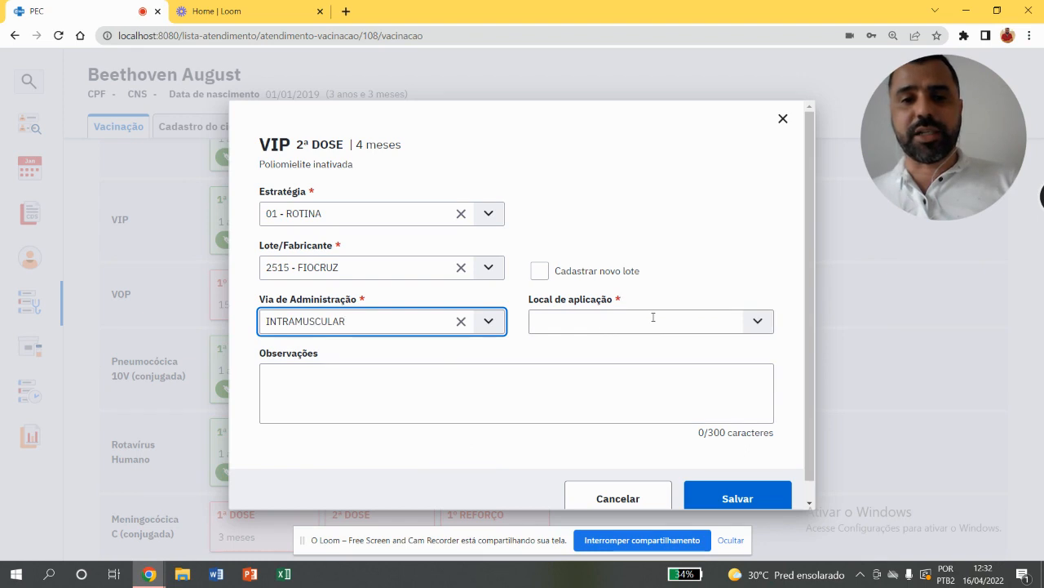
{"action": "left_click", "coordinate": [757, 322]}
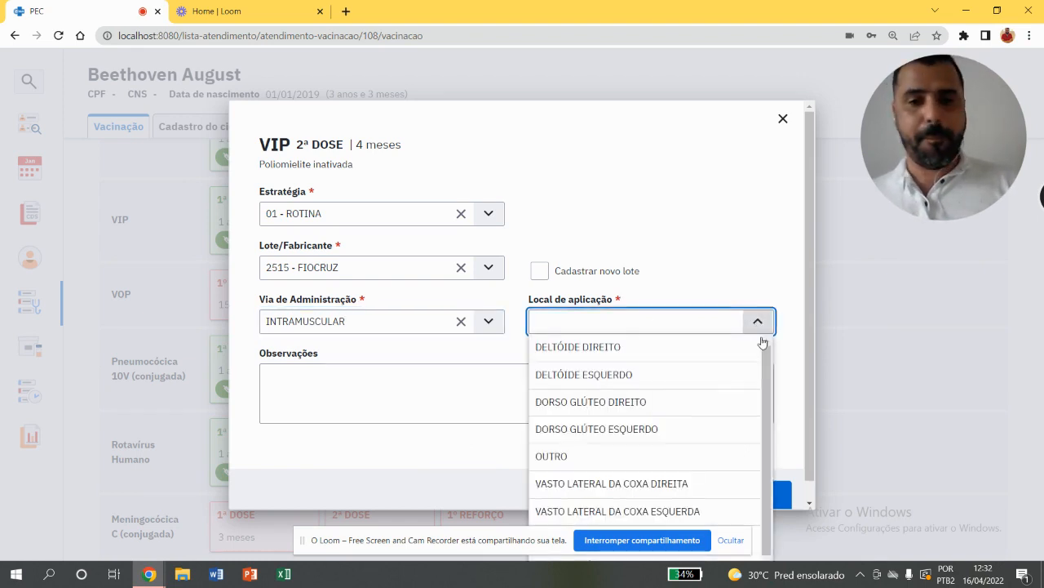
{"action": "scroll", "coordinate": [765, 380], "scroll_direction": "down", "scroll_amount": 1}
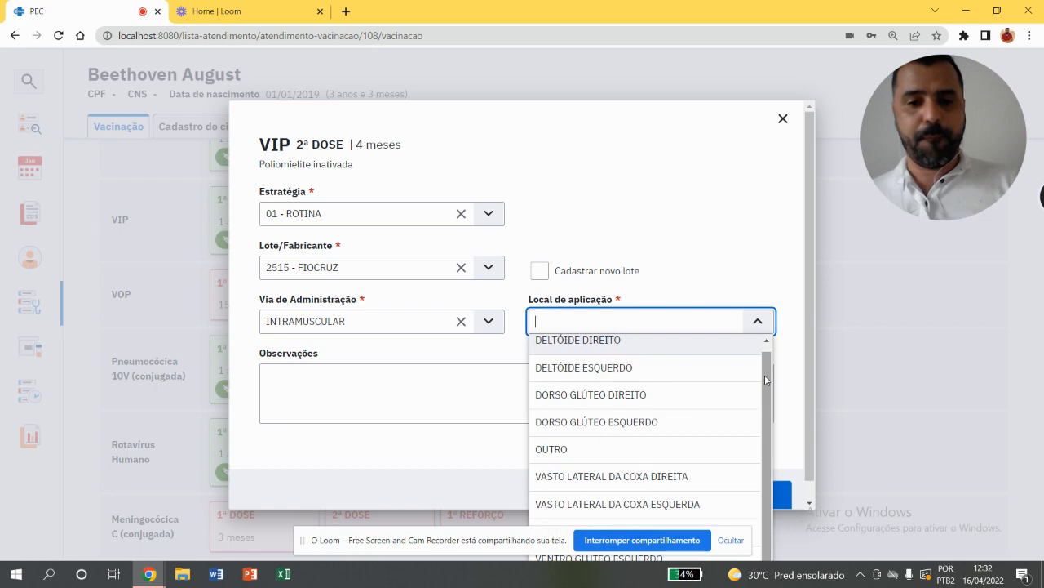
{"action": "left_click", "coordinate": [679, 472]}
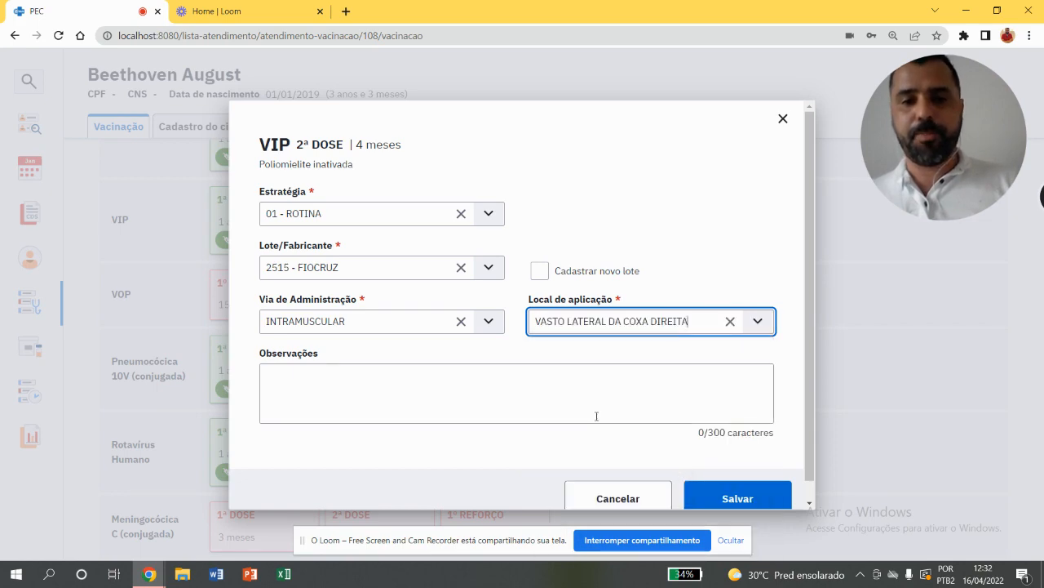
{"action": "left_click", "coordinate": [736, 499]}
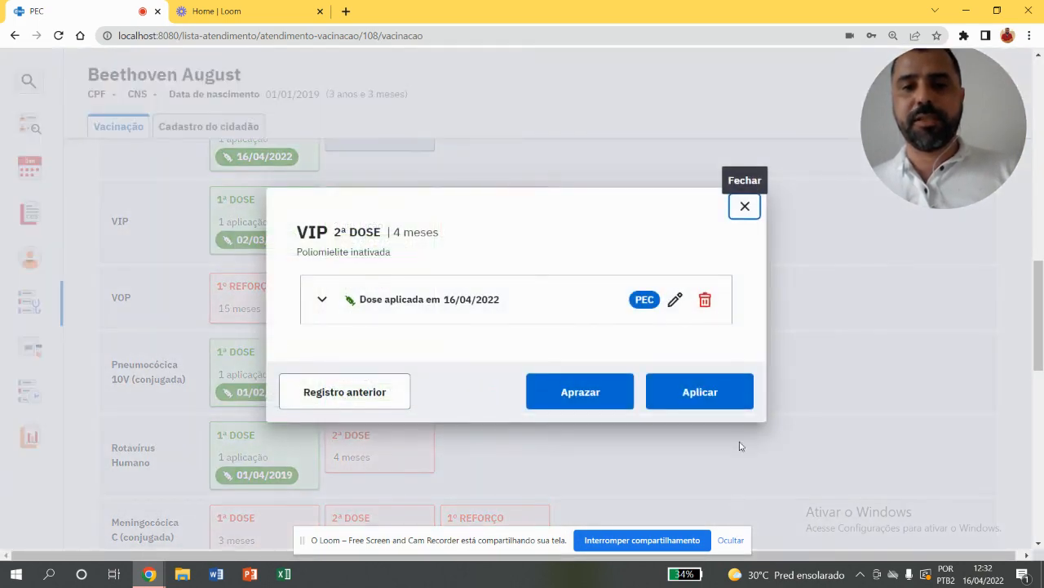
{"action": "left_click", "coordinate": [745, 207]}
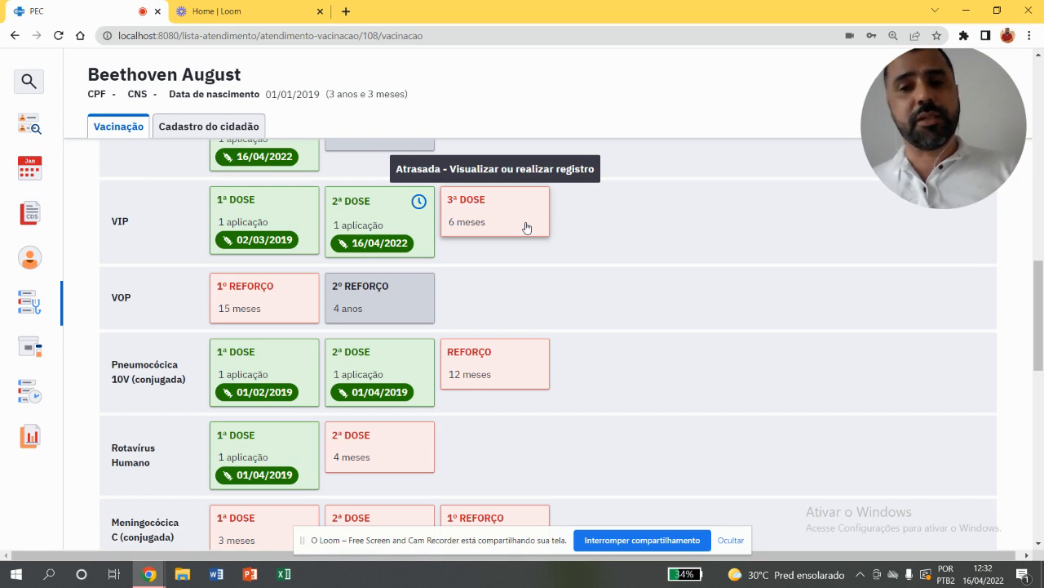
Schedule (Aprazar) the third VIP dose for 07/06/2022 with the strategy 01 - ROTINA and save it
{"action": "left_click", "coordinate": [466, 218]}
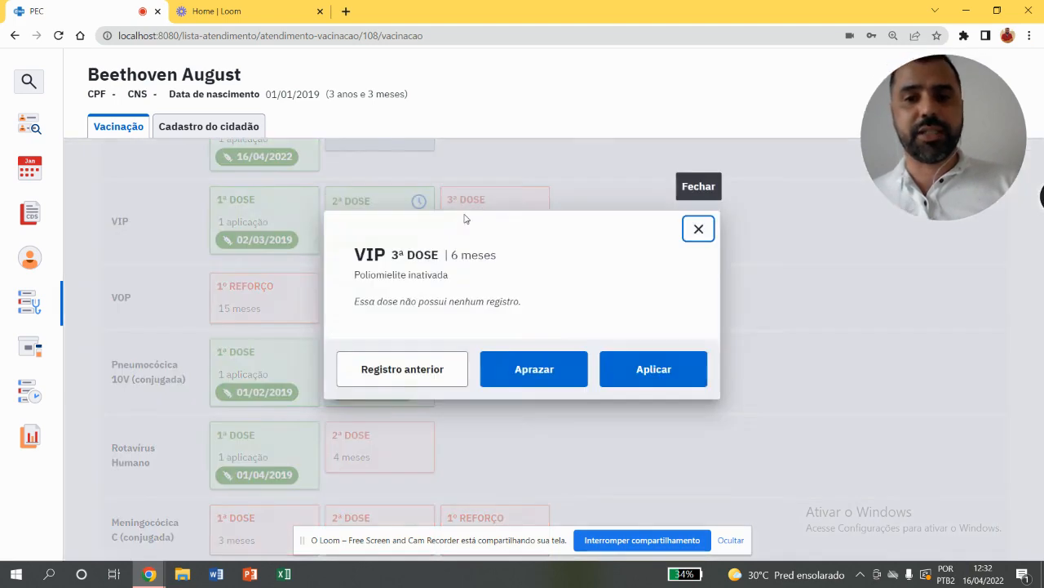
{"action": "left_click", "coordinate": [560, 370]}
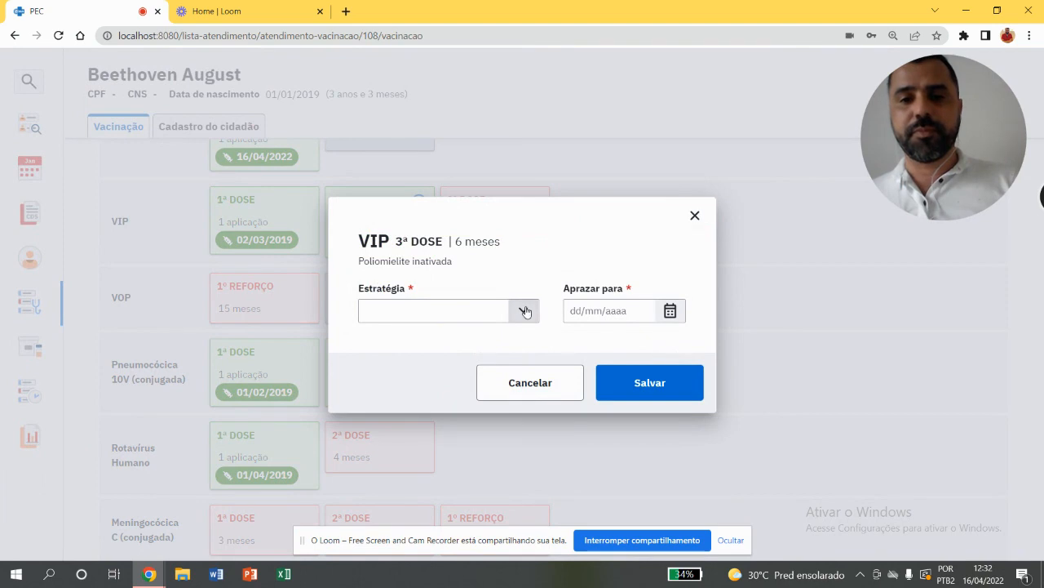
{"action": "left_click", "coordinate": [526, 307]}
{"action": "left_click", "coordinate": [514, 332]}
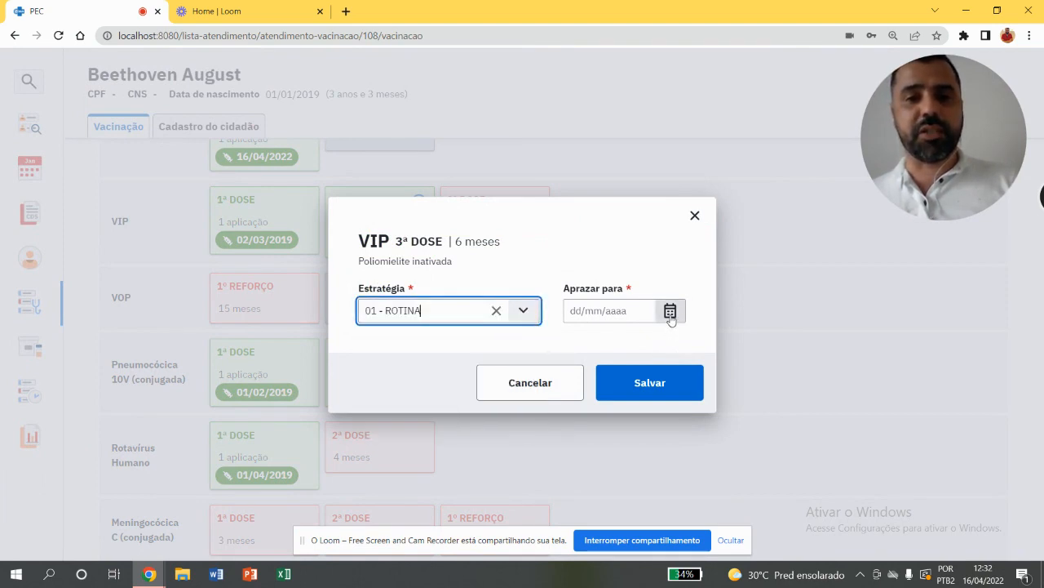
{"action": "left_click", "coordinate": [670, 311]}
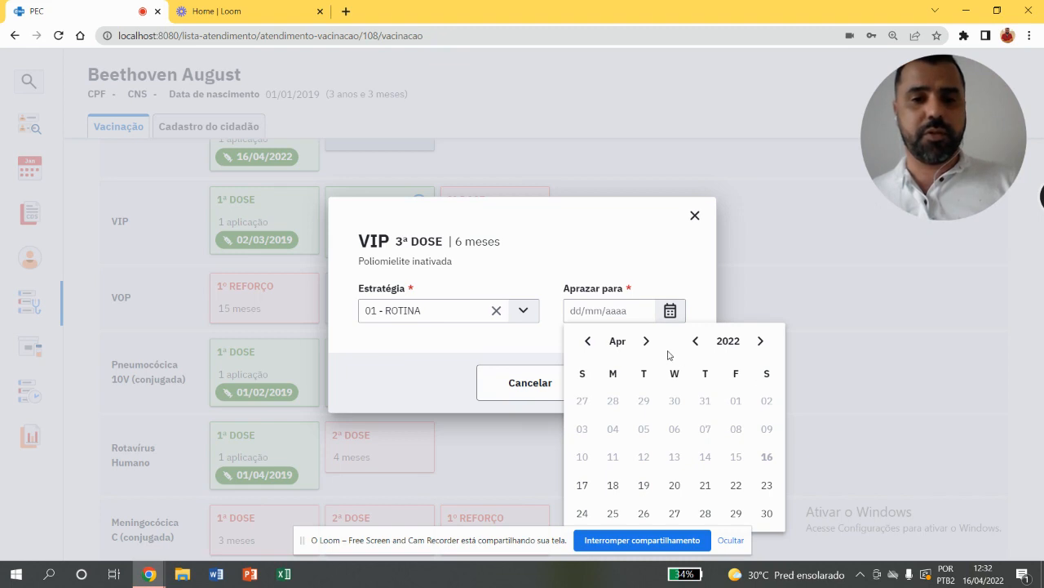
{"action": "left_click", "coordinate": [647, 341]}
{"action": "left_click", "coordinate": [647, 341]}
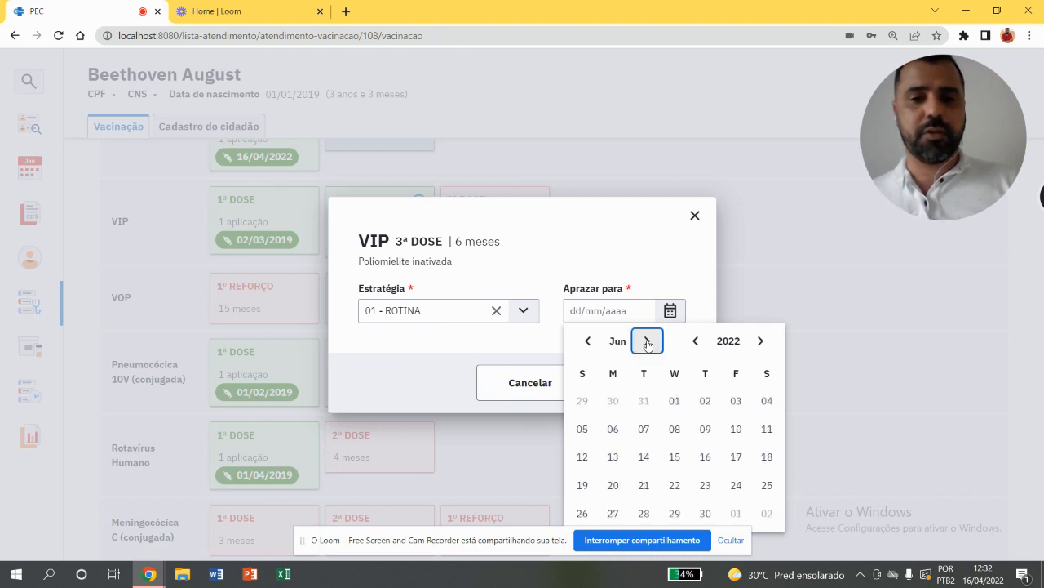
{"action": "left_click", "coordinate": [645, 432]}
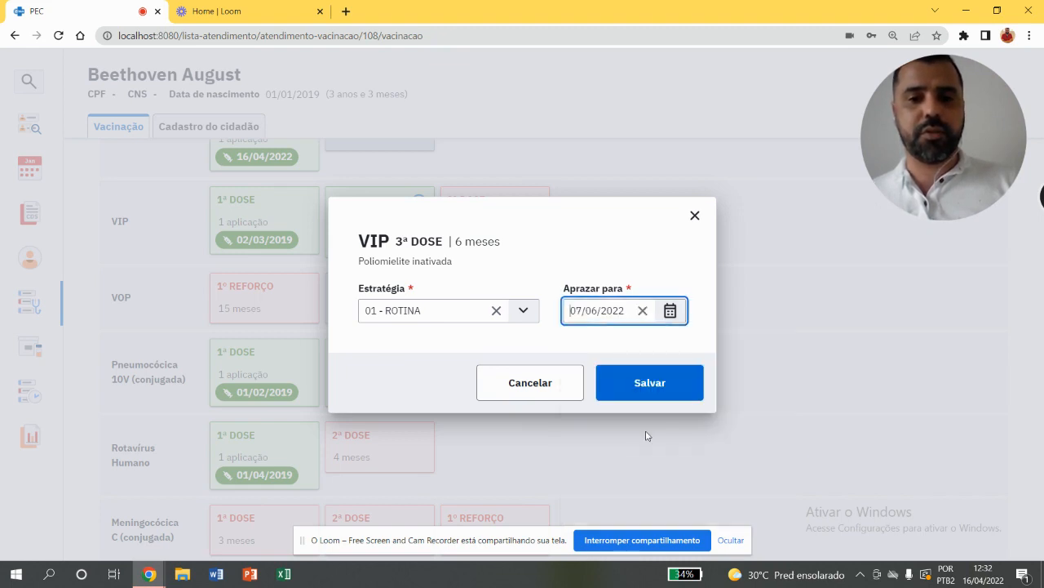
{"action": "left_click", "coordinate": [659, 381]}
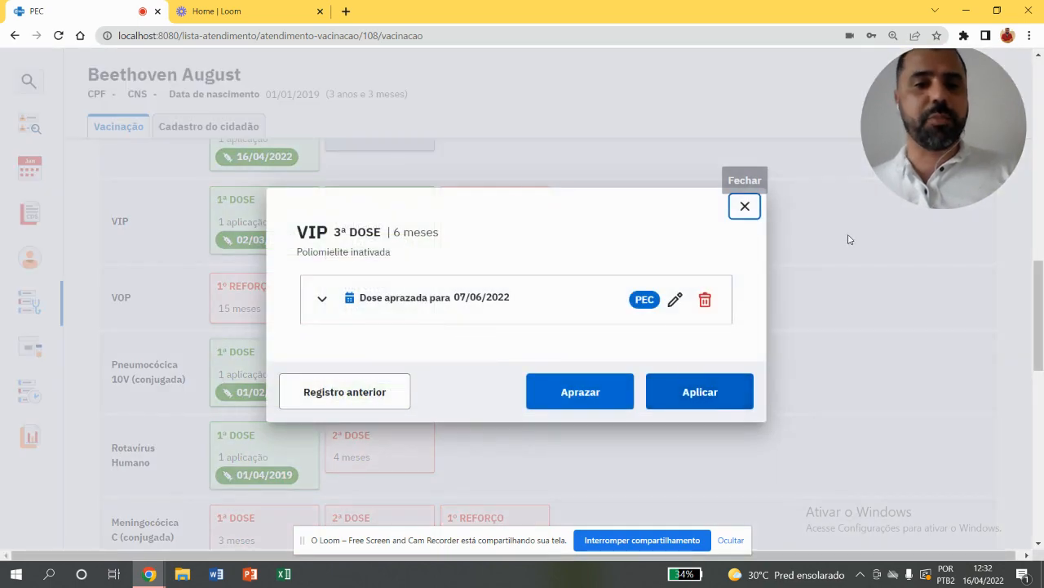
{"action": "left_click", "coordinate": [744, 204]}
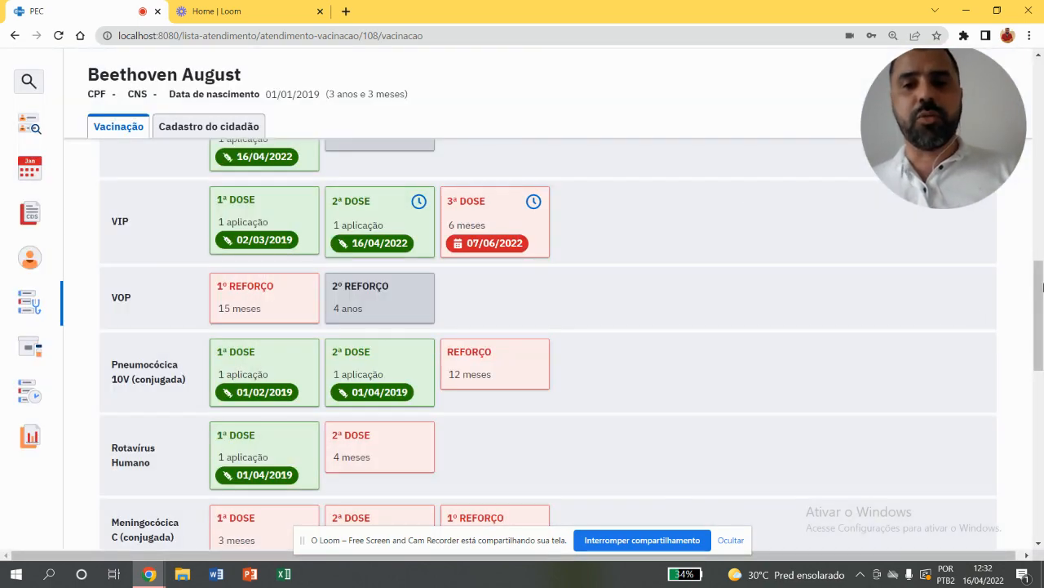
Finalize the child's vaccination attendance with the outcome Liberar cidadão
{"action": "left_click_drag", "start_coordinate": [1038, 295], "coordinate": [1002, 473]}
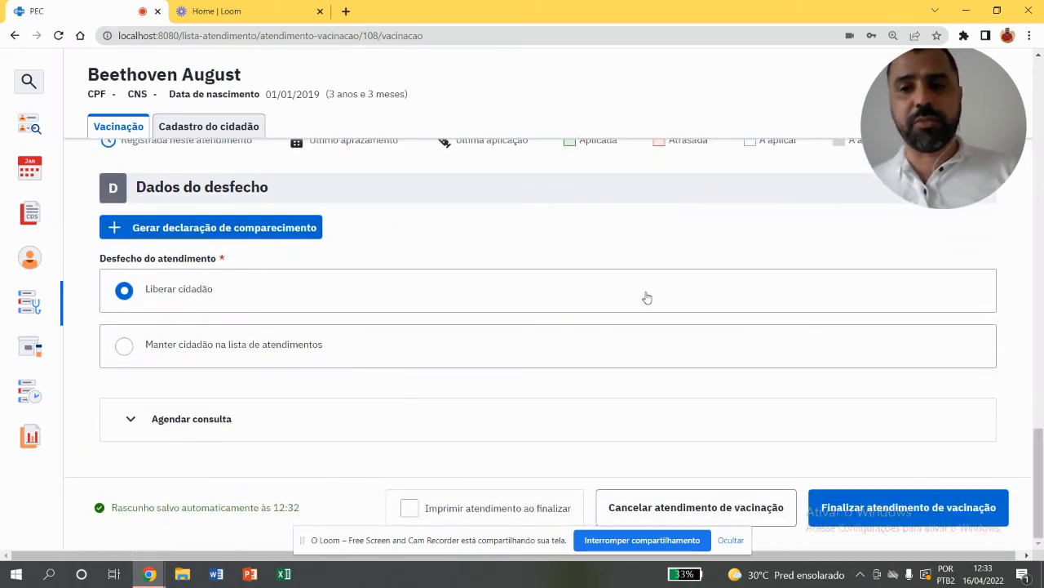
{"action": "left_click", "coordinate": [919, 517]}
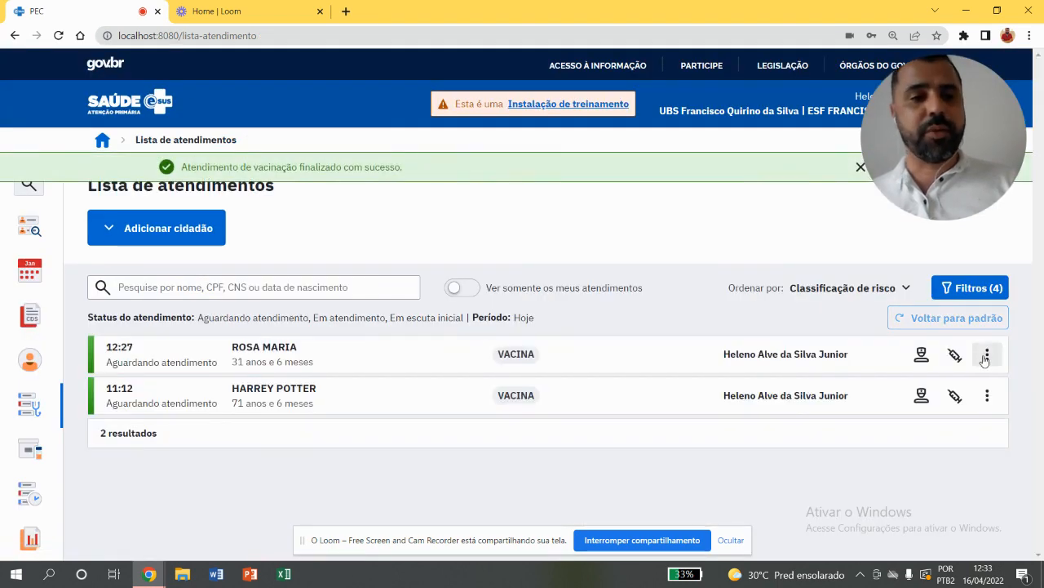
{"action": "left_click", "coordinate": [988, 356]}
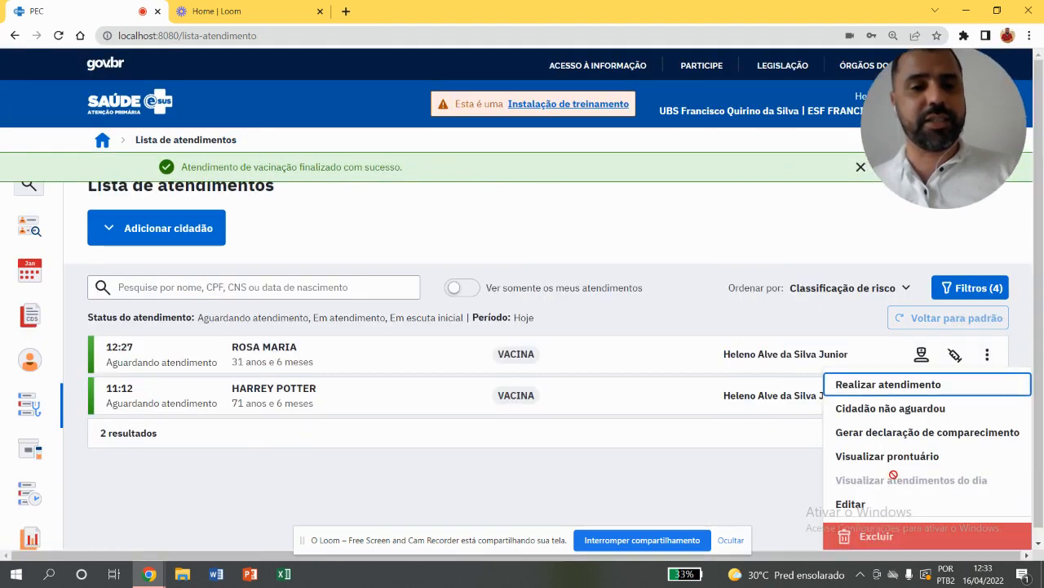
{"action": "left_click", "coordinate": [721, 463]}
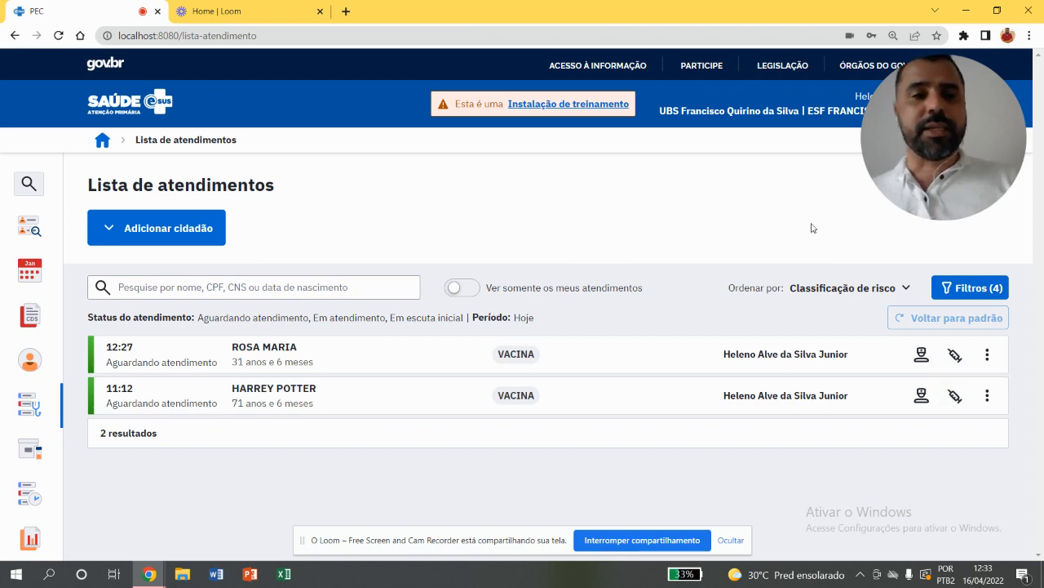
Start a new late attendance record (Registro tardio de atendimento) and choose the citizen by searching for part of the name
{"action": "mouse_move", "coordinate": [46, 412]}
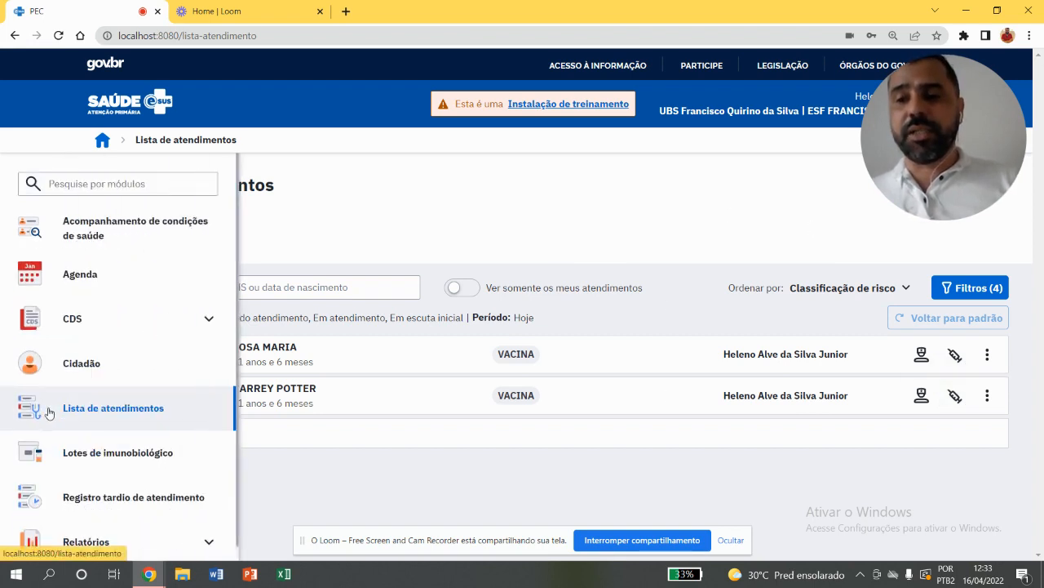
{"action": "left_click", "coordinate": [114, 498]}
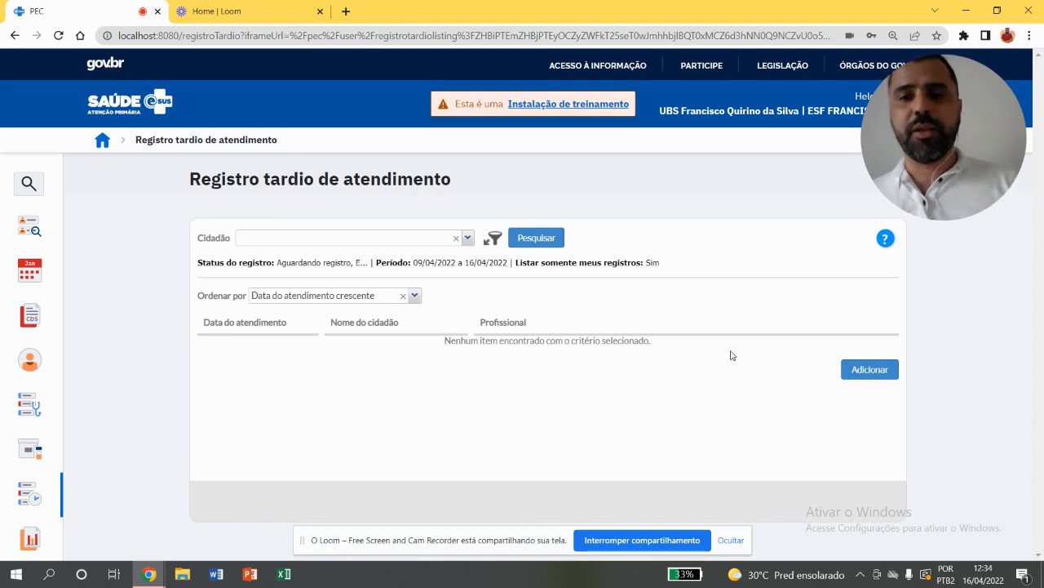
{"action": "left_click", "coordinate": [881, 376]}
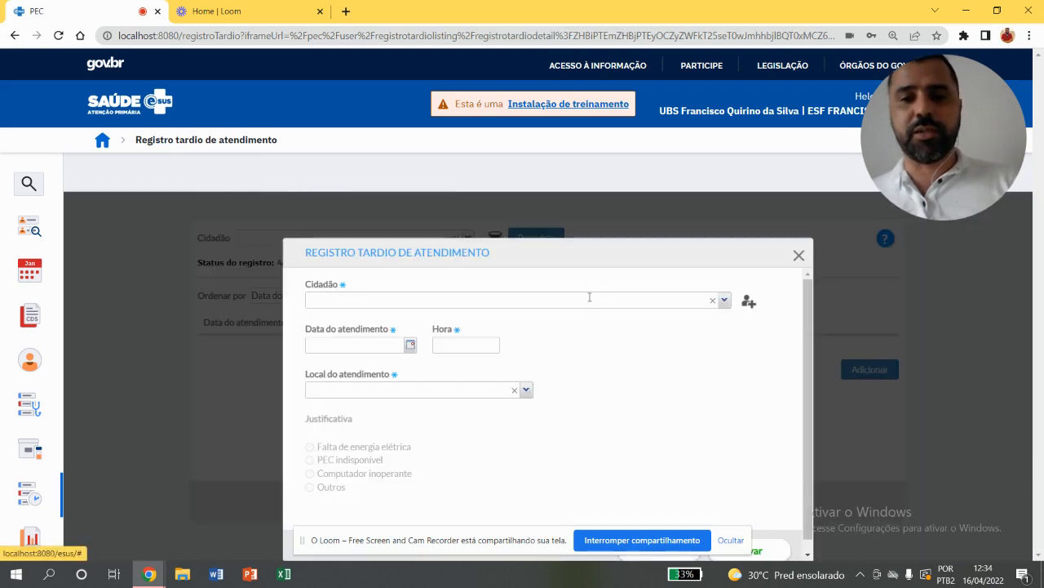
{"action": "left_click", "coordinate": [589, 298]}
{"action": "type", "text": "ROSA"}
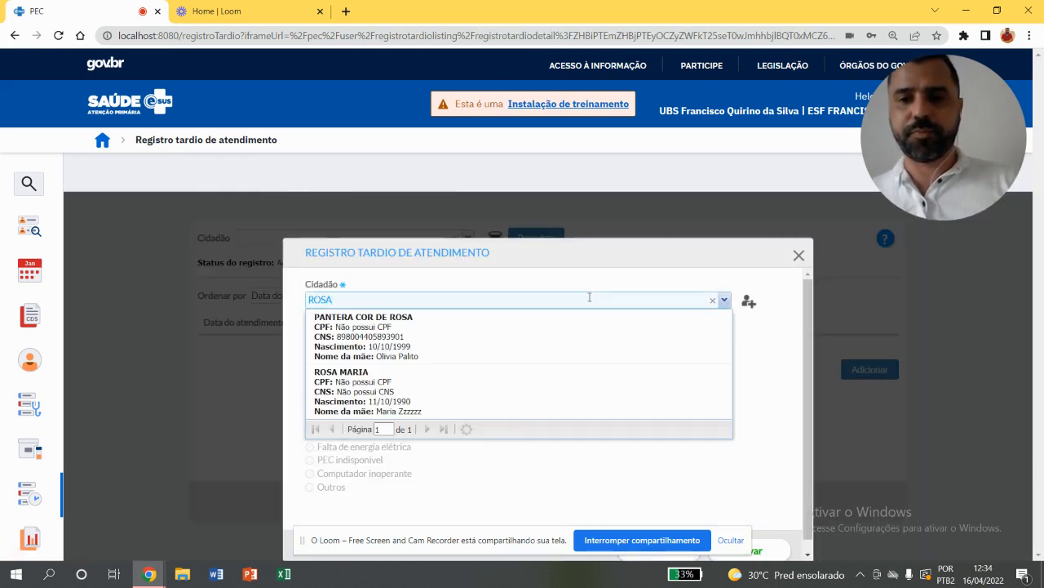
{"action": "left_click", "coordinate": [564, 326]}
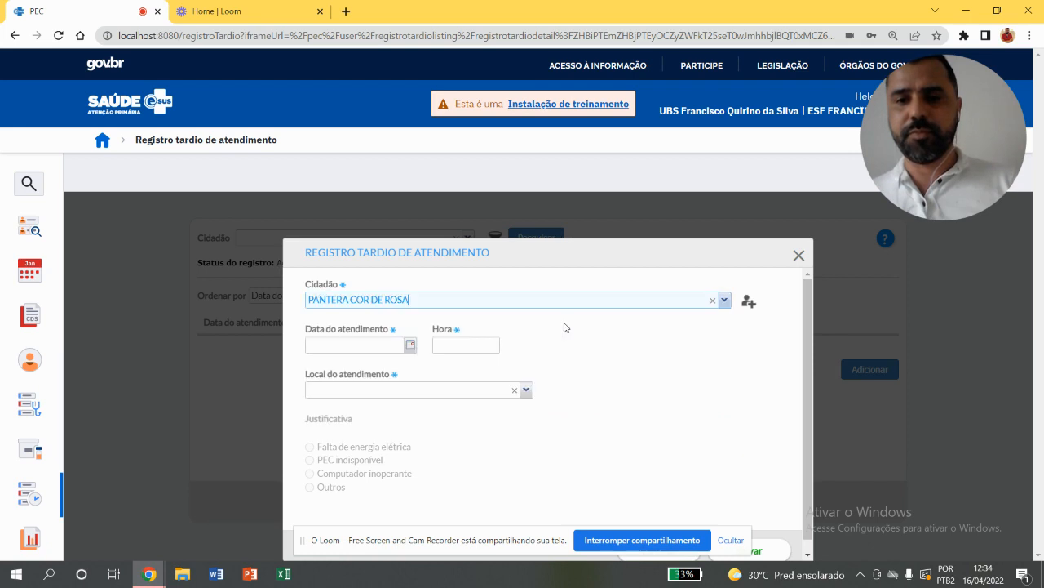
Set the late record's attendance date to 14/04/2022, time to 14:00 and place of care to Domicílio
{"action": "left_click", "coordinate": [410, 346]}
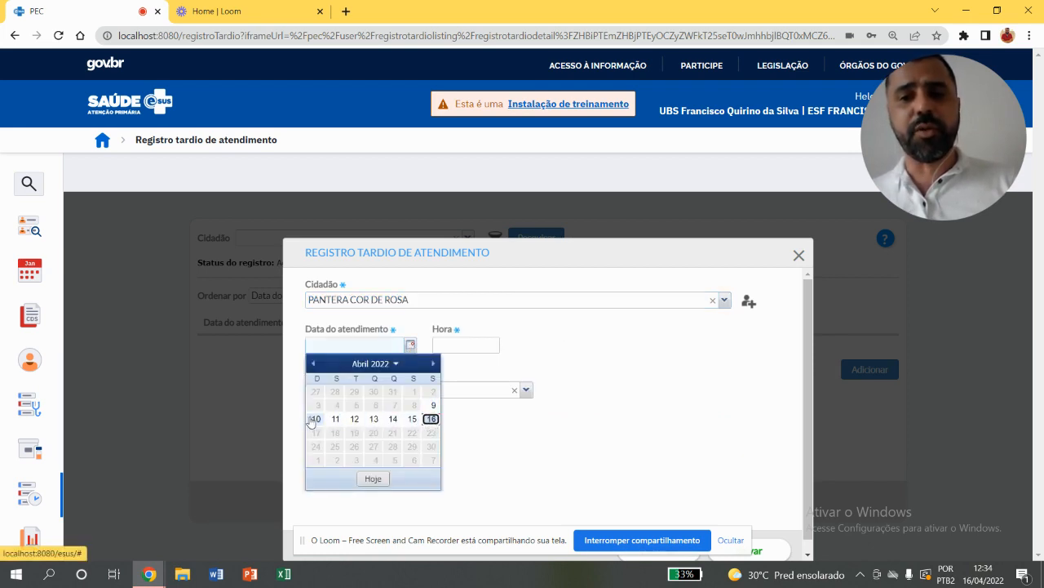
{"action": "left_click", "coordinate": [393, 418]}
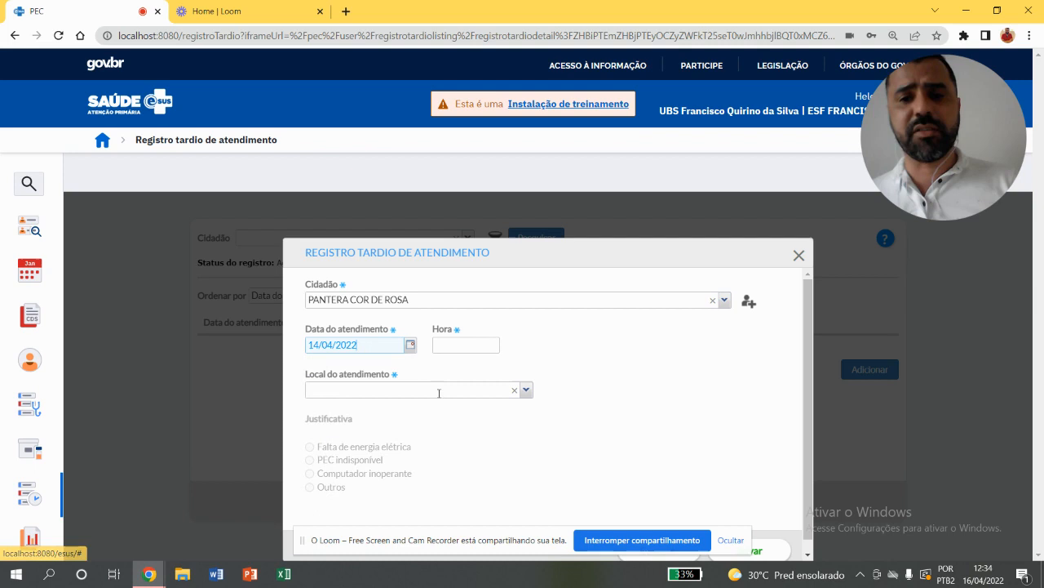
{"action": "left_click", "coordinate": [448, 353]}
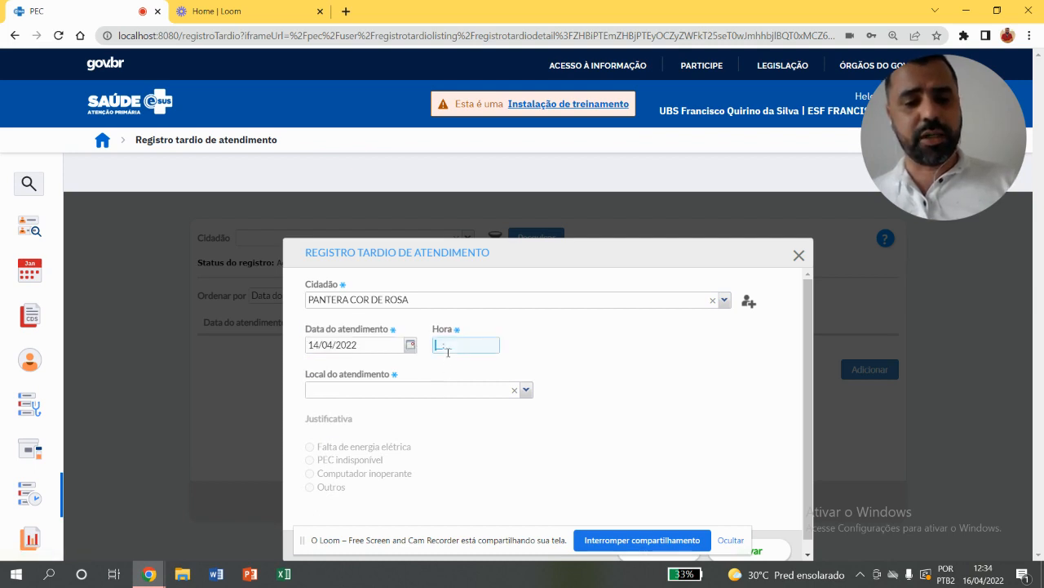
{"action": "type", "text": "14:00"}
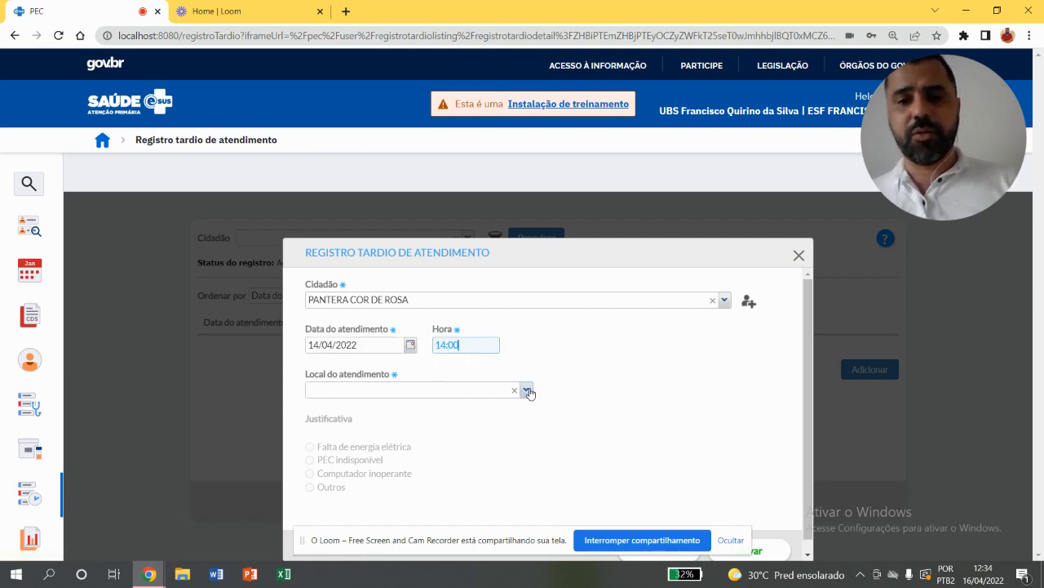
{"action": "left_click", "coordinate": [527, 390]}
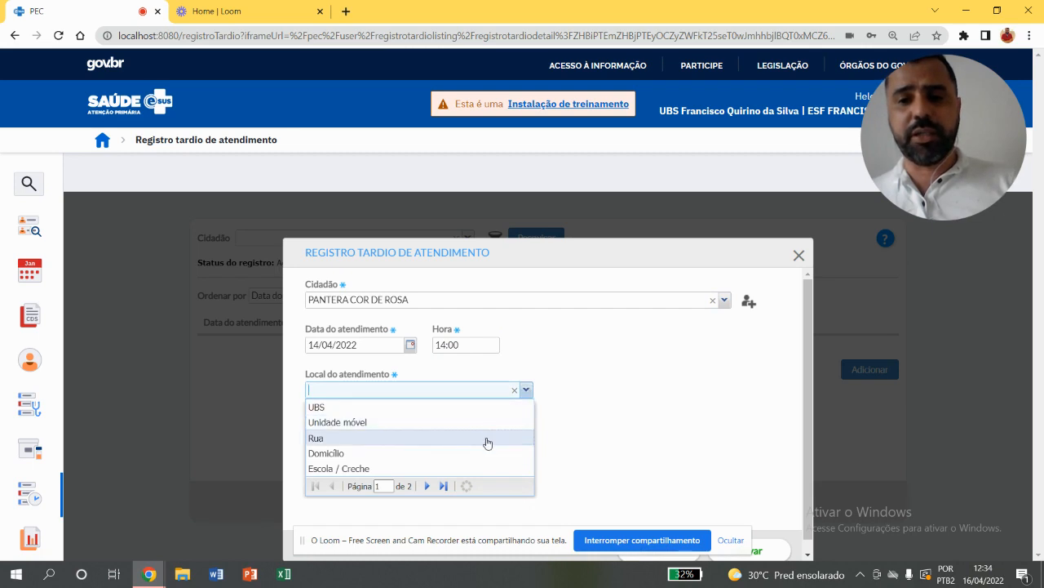
{"action": "left_click", "coordinate": [486, 452]}
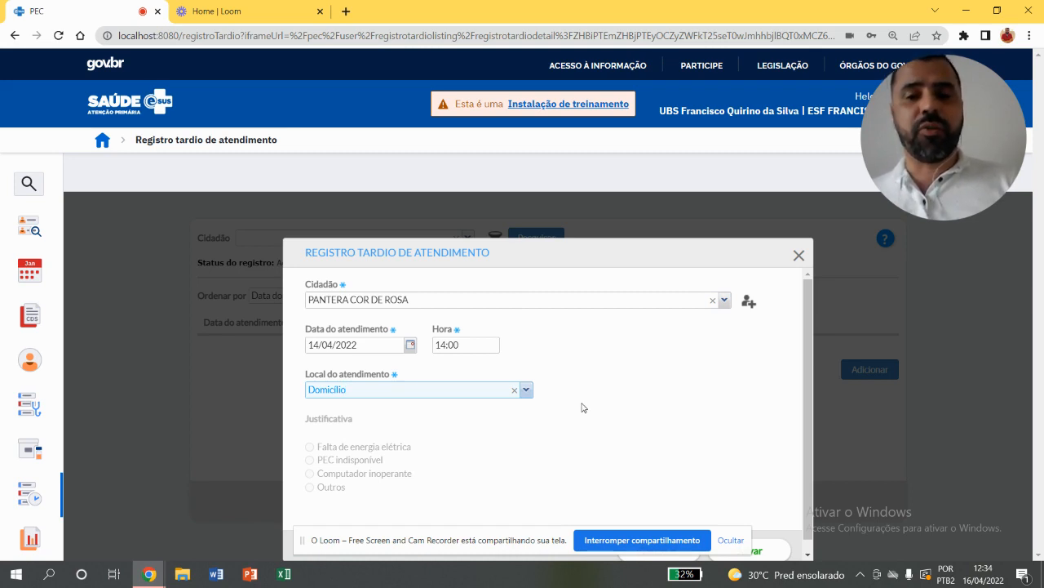
Switch the place of care to UBS to check the Justificativa options, and return it to Domicílio
{"action": "left_click", "coordinate": [527, 389]}
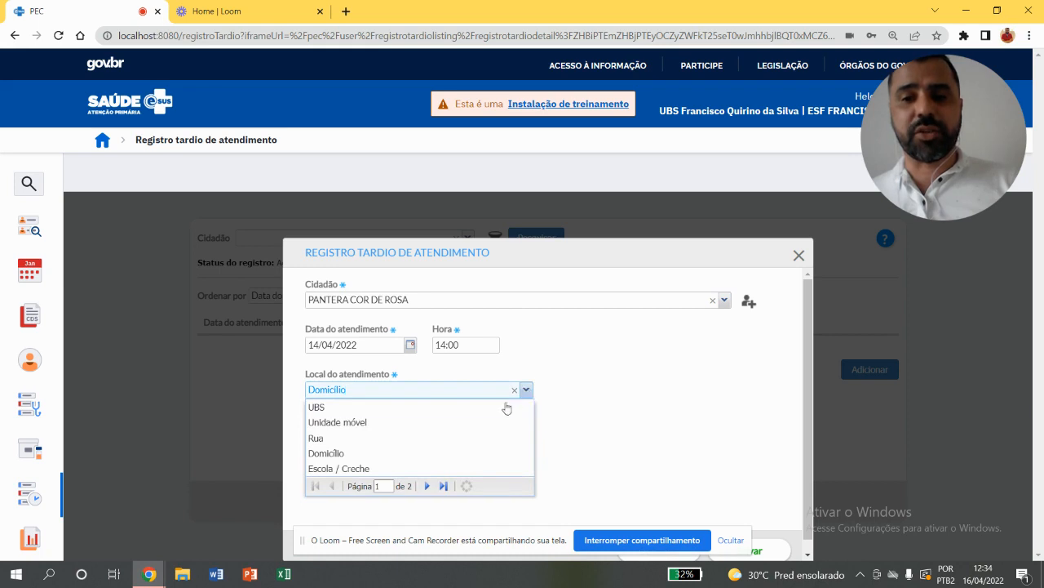
{"action": "left_click", "coordinate": [502, 405]}
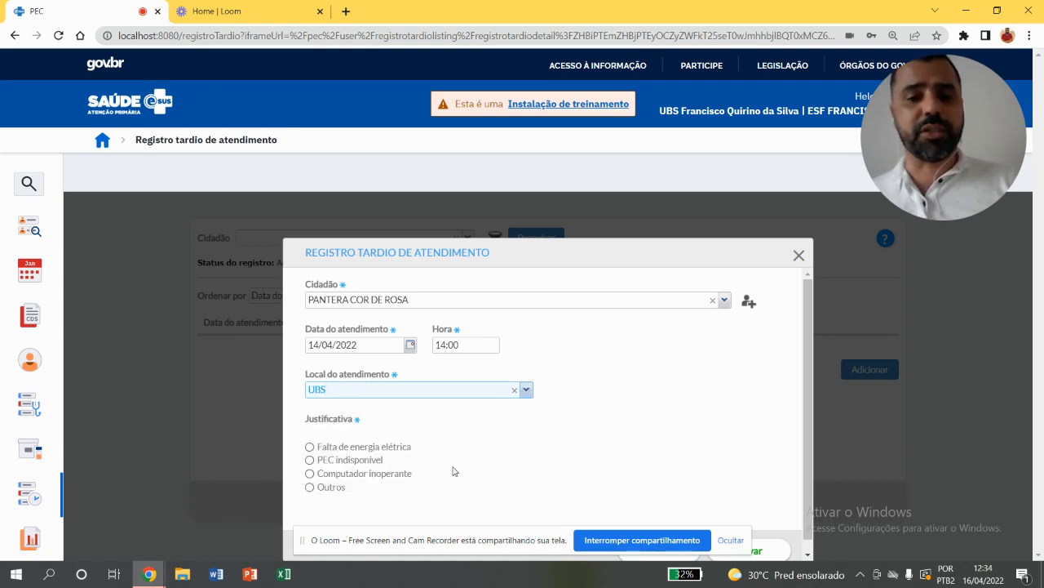
{"action": "left_click", "coordinate": [527, 391]}
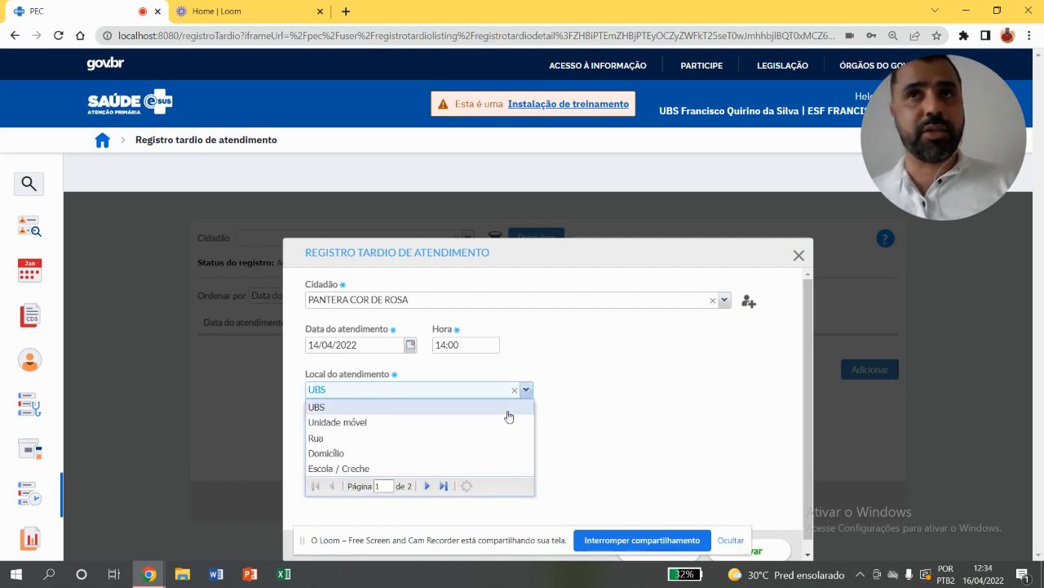
{"action": "left_click", "coordinate": [467, 460]}
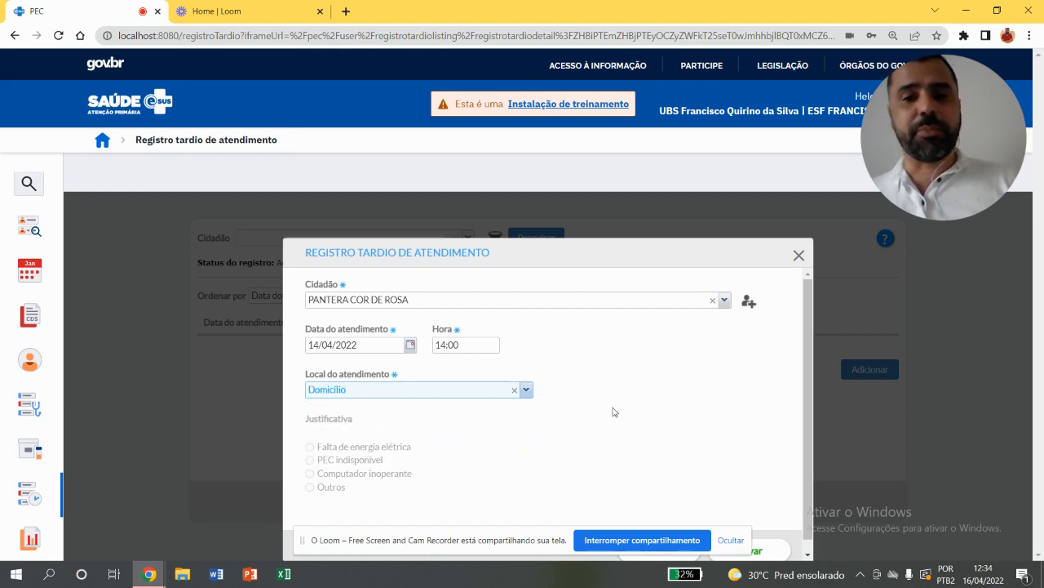
Save the late attendance record and start the attendance for its 14/04/2022 entry
{"action": "left_click_drag", "start_coordinate": [807, 309], "coordinate": [804, 336]}
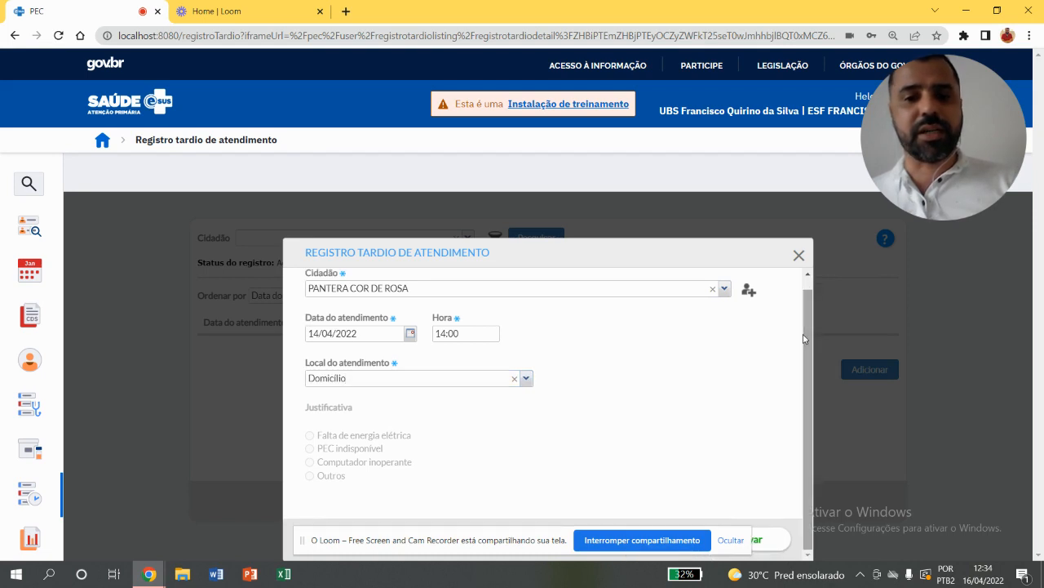
{"action": "left_click", "coordinate": [766, 543]}
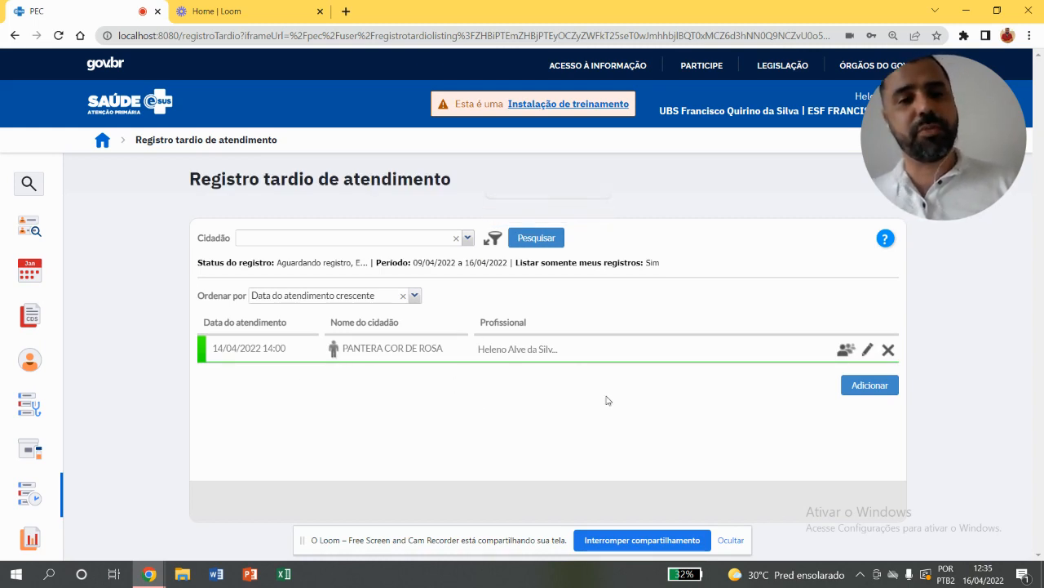
{"action": "left_click", "coordinate": [844, 351]}
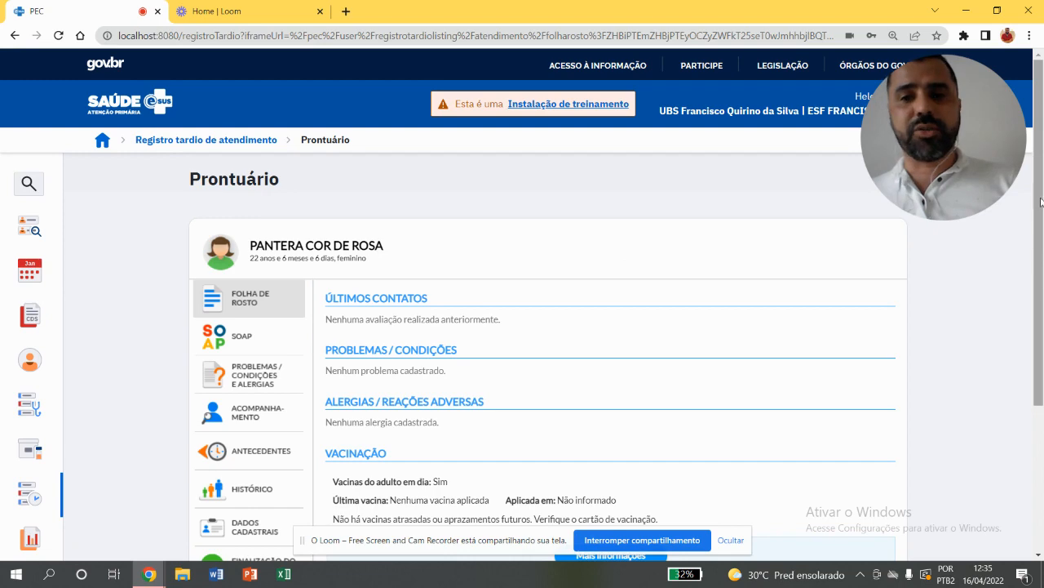
Open the vaccination section under Acompanhamento in the citizen's record and go through the Calendário do adulto
{"action": "left_click_drag", "start_coordinate": [1040, 204], "coordinate": [1032, 286]}
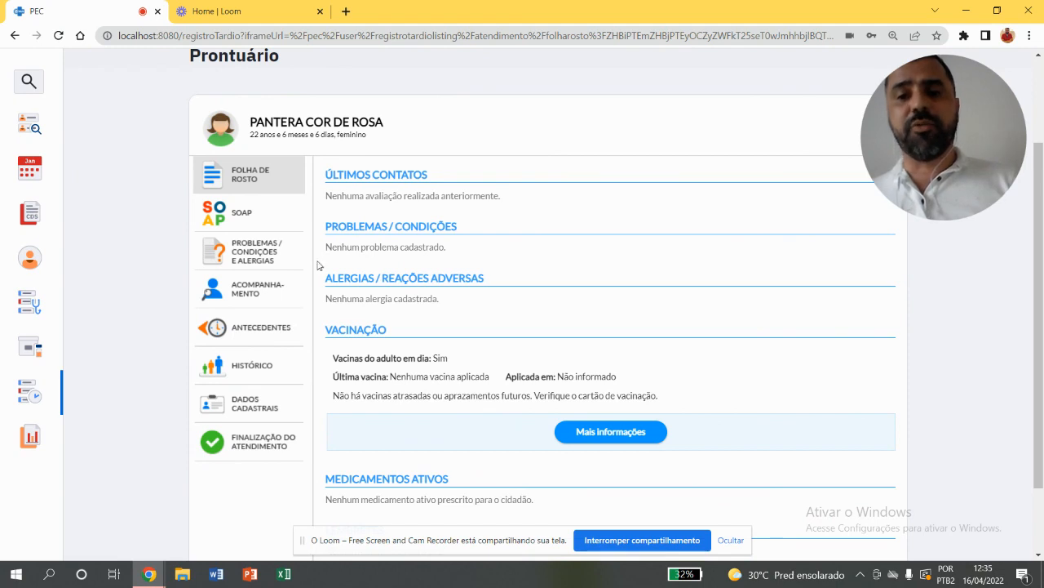
{"action": "left_click", "coordinate": [269, 294]}
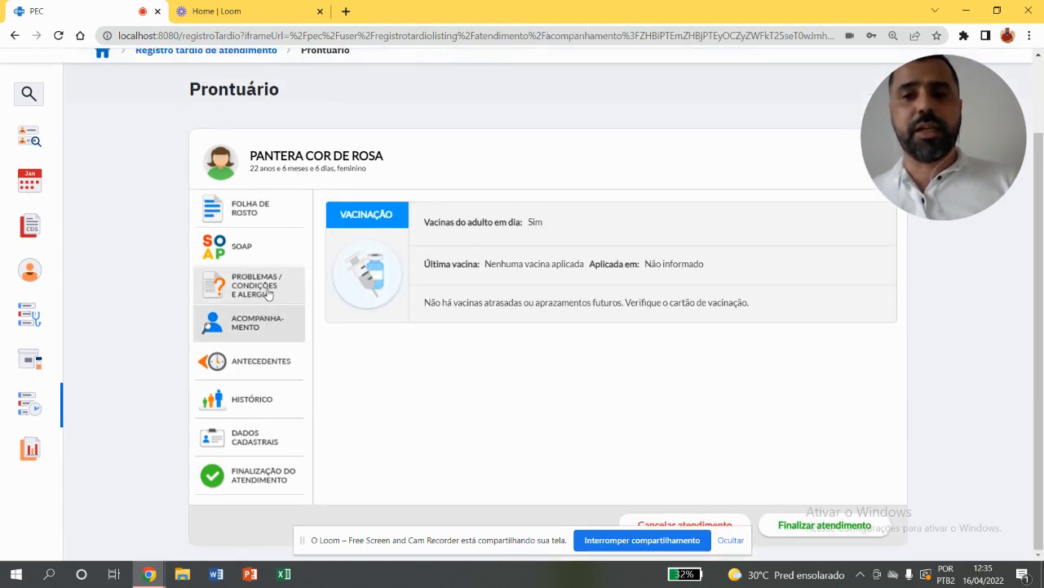
{"action": "left_click", "coordinate": [450, 241]}
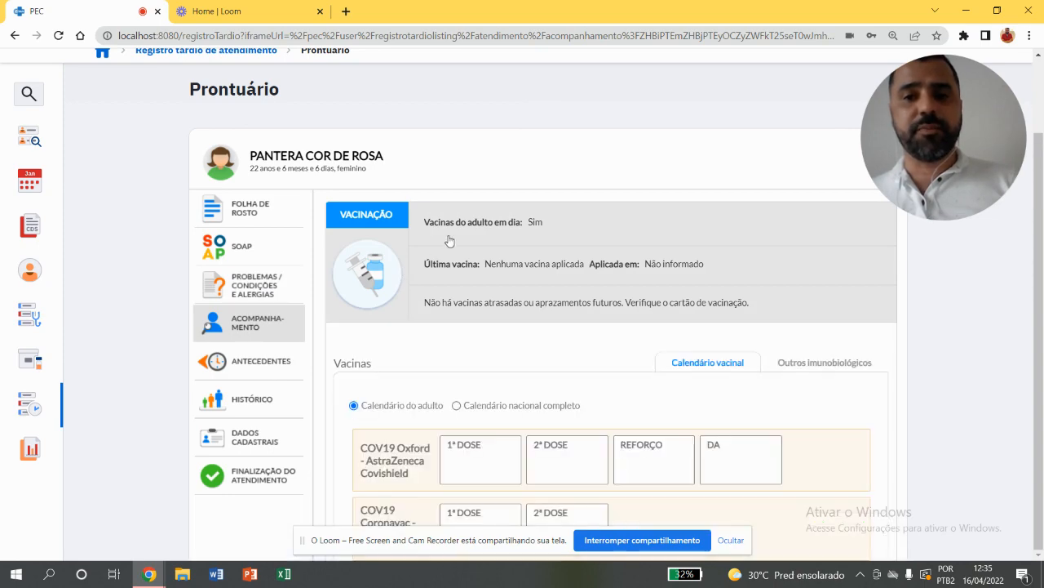
{"action": "left_click_drag", "start_coordinate": [1041, 257], "coordinate": [1030, 338]}
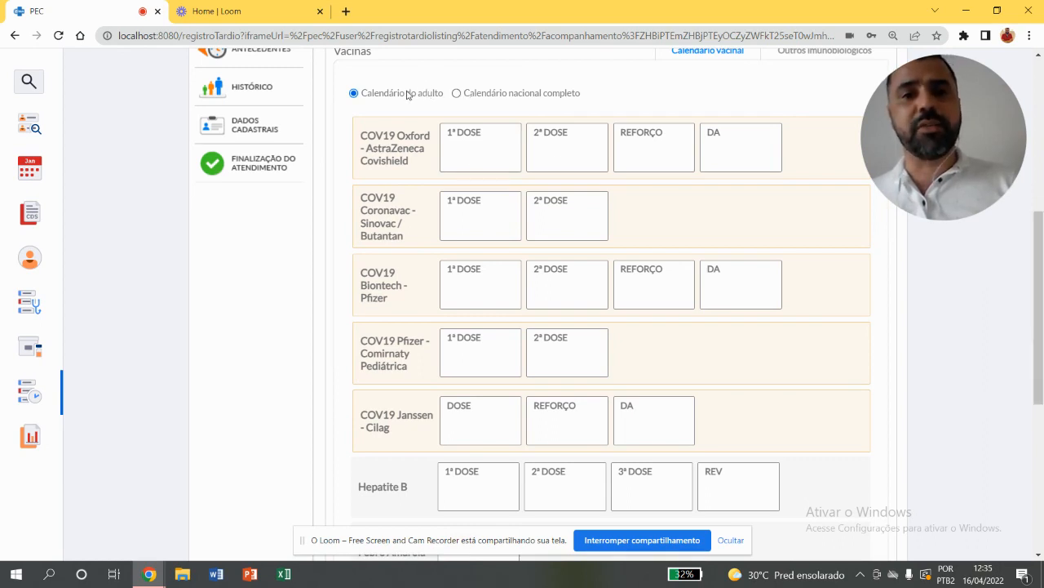
{"action": "mouse_move", "coordinate": [1040, 301]}
{"action": "left_mouse_down"}
{"action": "mouse_move", "coordinate": [1035, 328]}
{"action": "mouse_move", "coordinate": [1035, 282]}
{"action": "left_mouse_up"}
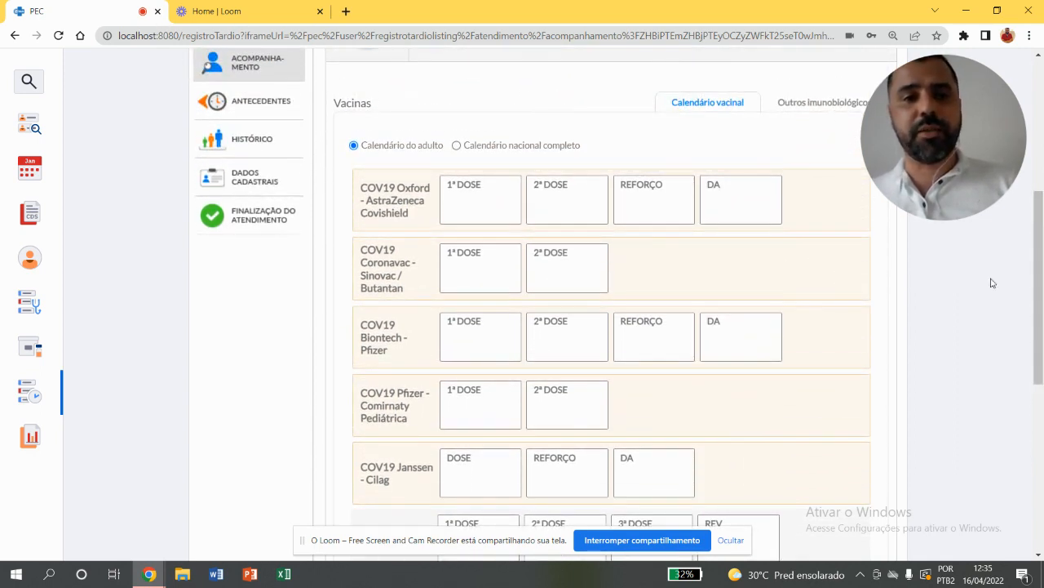
{"action": "left_click_drag", "start_coordinate": [1036, 291], "coordinate": [1019, 417]}
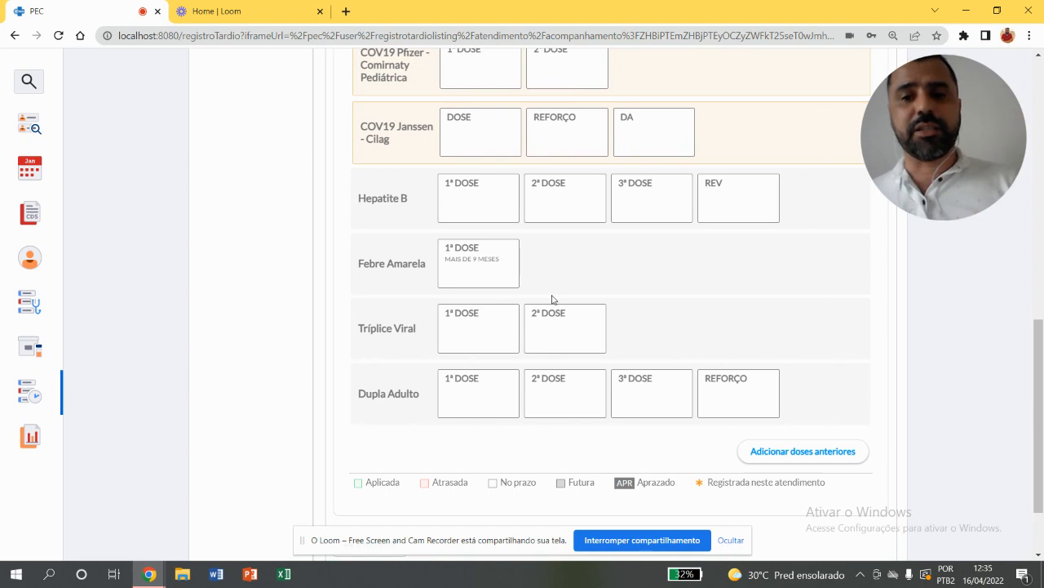
Fill in a previous record for the first Dupla Adulto dose with application date 11/04/2022, batch 0101 and manufacturer FIOCRUZ
{"action": "left_click", "coordinate": [491, 408]}
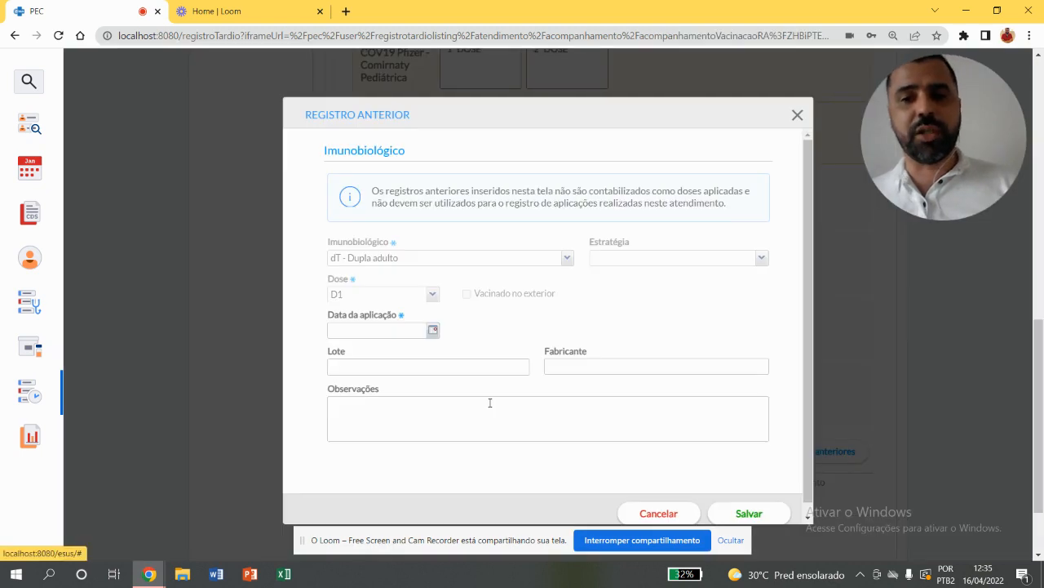
{"action": "left_click", "coordinate": [432, 330]}
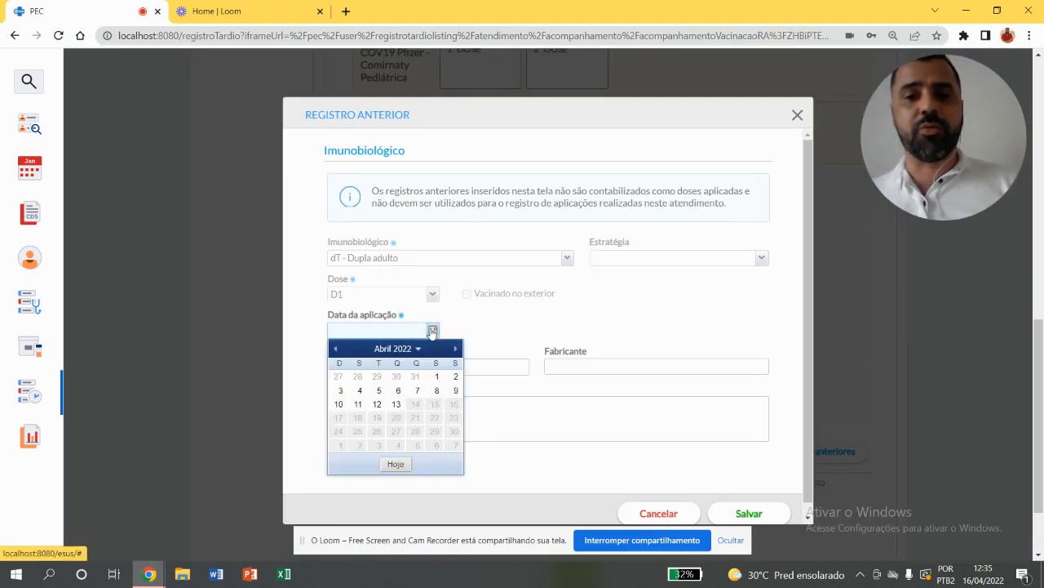
{"action": "left_click", "coordinate": [360, 404]}
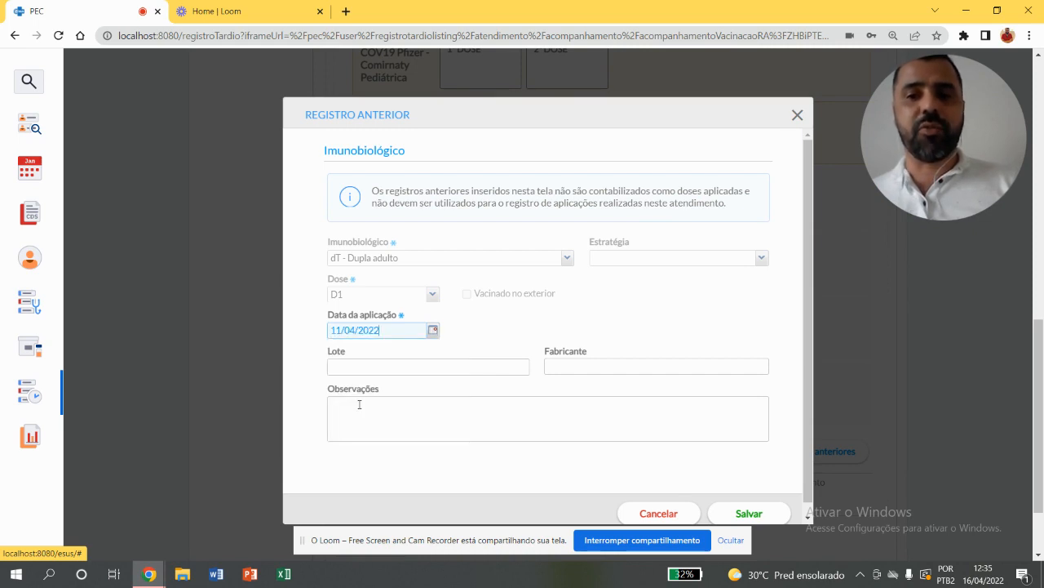
{"action": "left_click", "coordinate": [495, 361]}
{"action": "type", "text": "0101"}
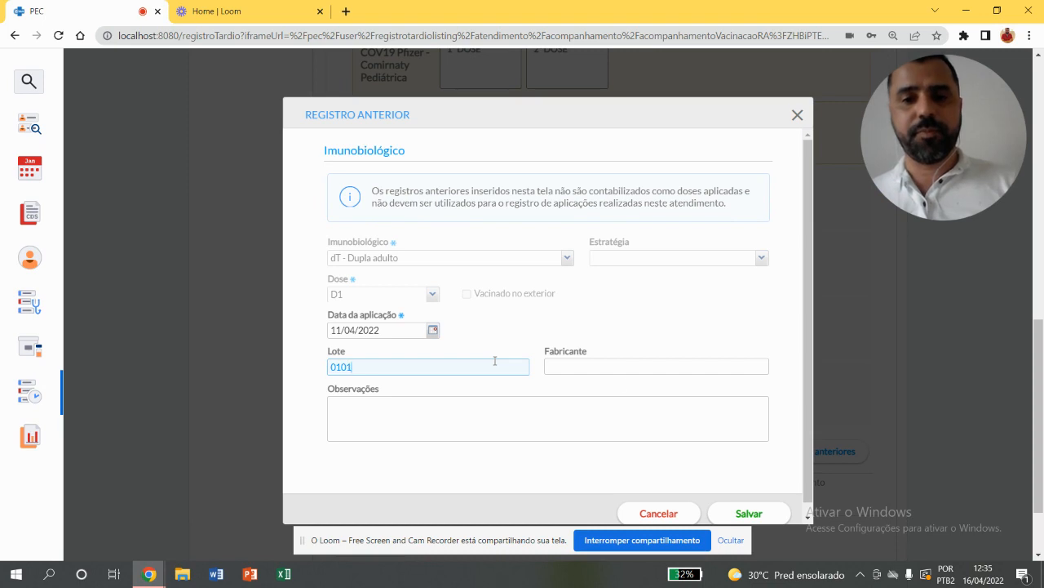
{"action": "left_click", "coordinate": [647, 371]}
{"action": "type", "text": "FIO"}
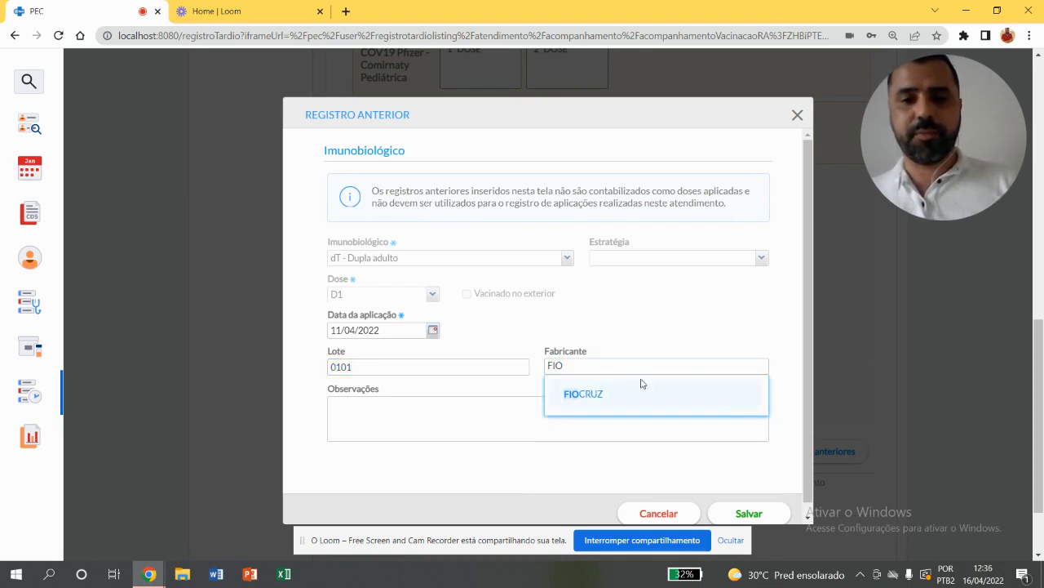
{"action": "left_click", "coordinate": [642, 383]}
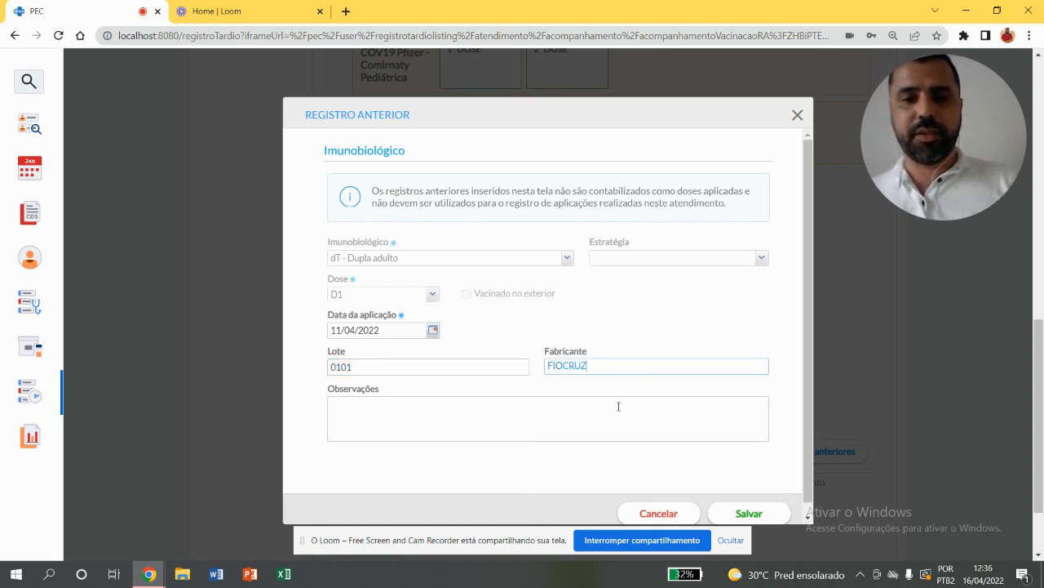
Enter the observation "CAMPANHA REALIZADA NO PORTA A PORTA" for the Dupla Adulto dose and save the record
{"action": "left_click", "coordinate": [615, 419]}
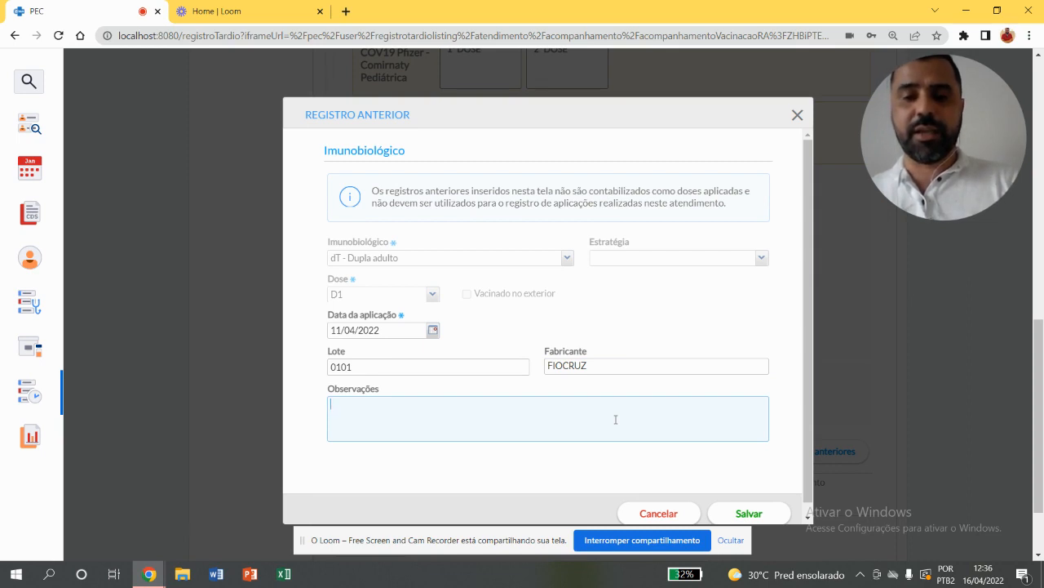
{"action": "type", "text": "CASMP"}
{"action": "type", "text": "MPAN"}
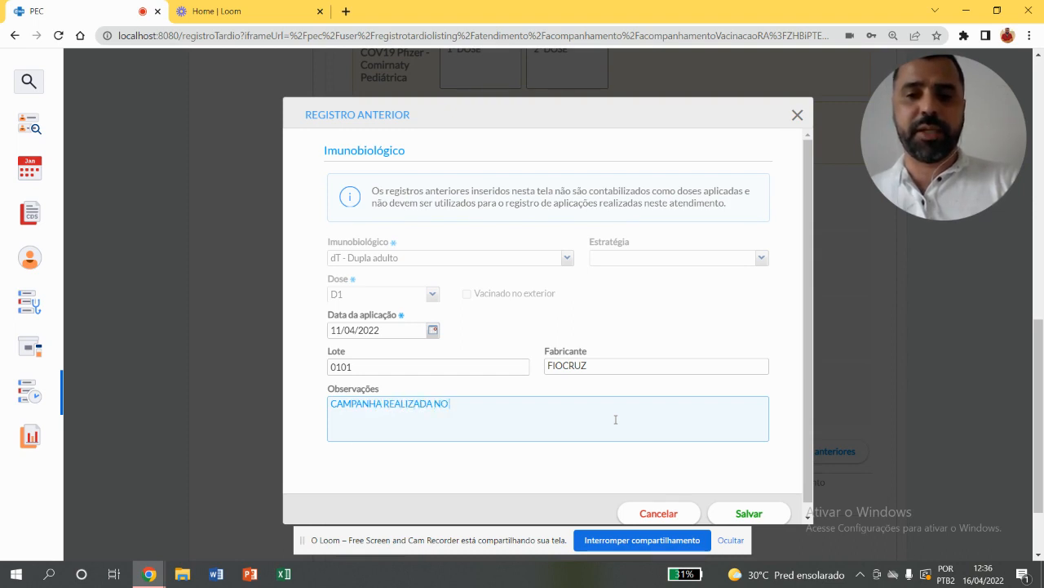
{"action": "type", "text": " PORTA A PORTA"}
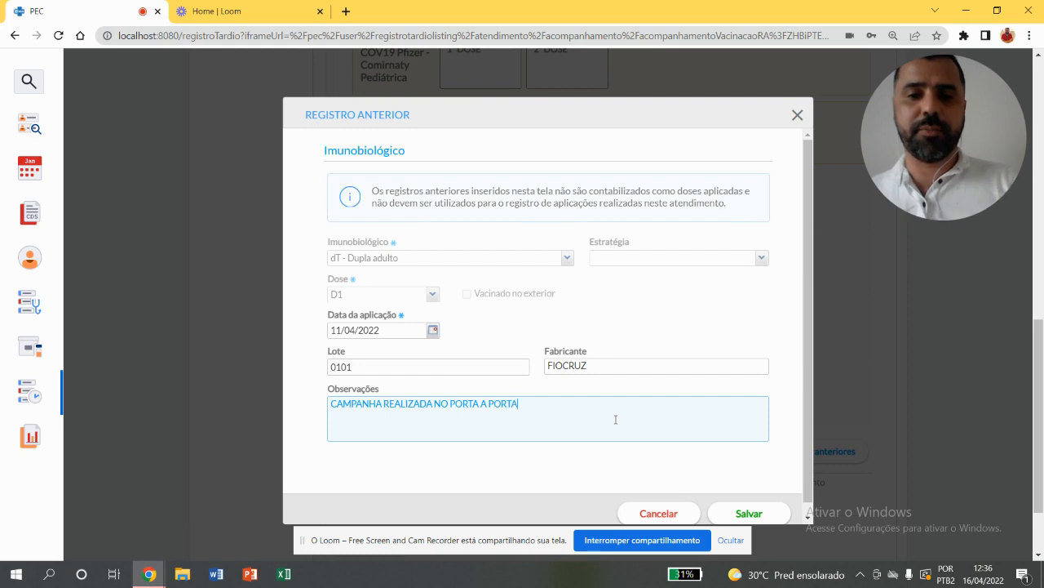
{"action": "left_click", "coordinate": [744, 512]}
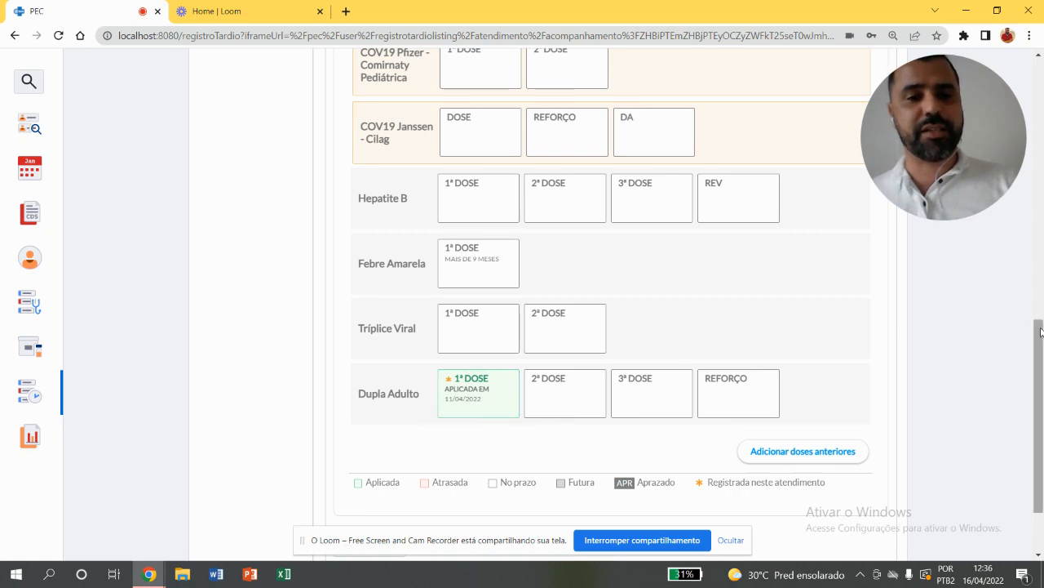
Try to finalize the attendance from the vaccination section and dismiss the required-field notice
{"action": "left_click_drag", "start_coordinate": [1042, 367], "coordinate": [1043, 404]}
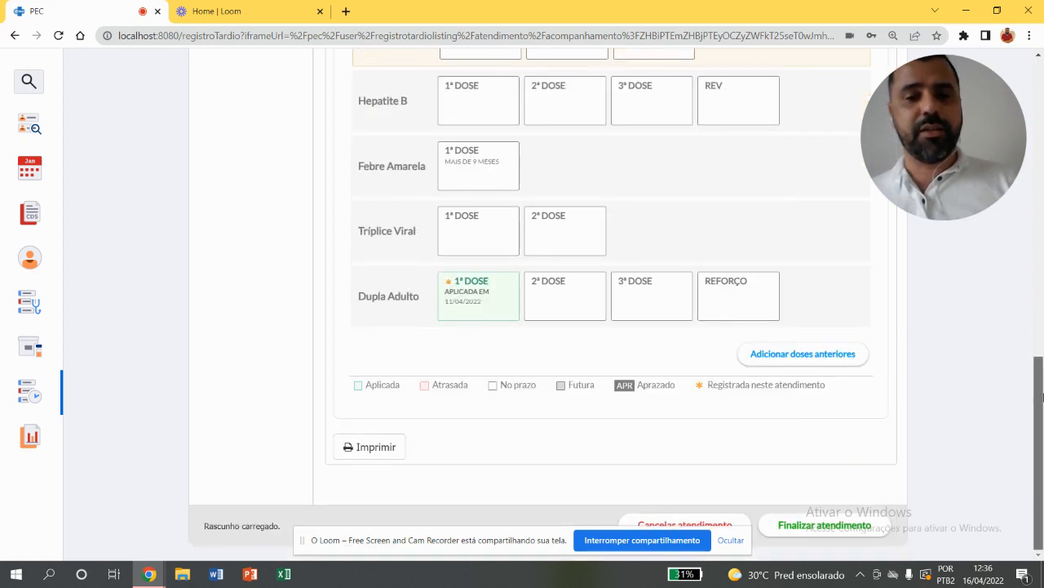
{"action": "left_click", "coordinate": [830, 526]}
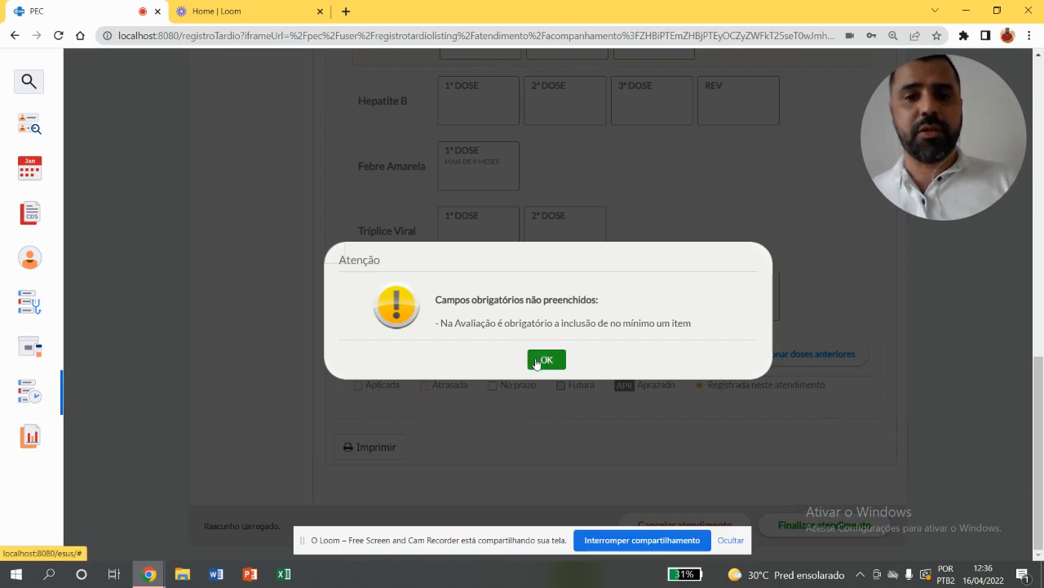
{"action": "left_click", "coordinate": [543, 362]}
{"action": "left_click_drag", "start_coordinate": [1032, 463], "coordinate": [1039, 541]}
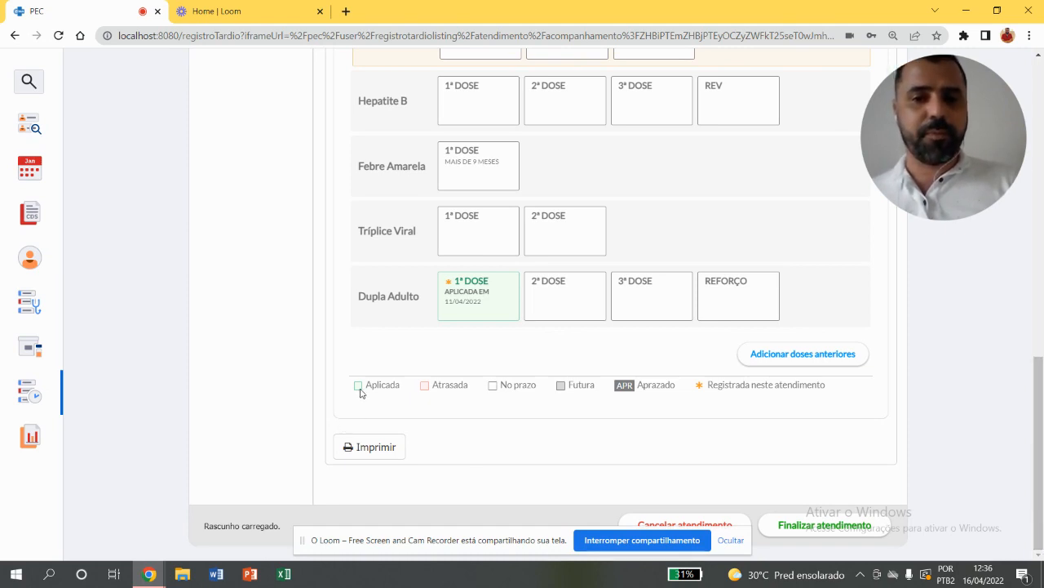
{"action": "left_click_drag", "start_coordinate": [1038, 453], "coordinate": [1042, 246]}
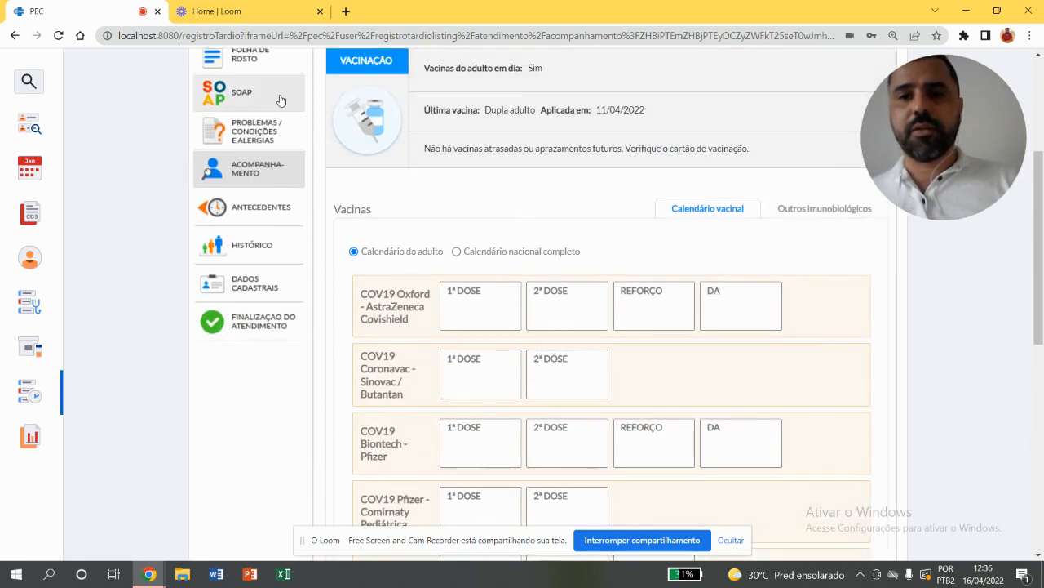
{"action": "left_click_drag", "start_coordinate": [1040, 235], "coordinate": [1040, 469]}
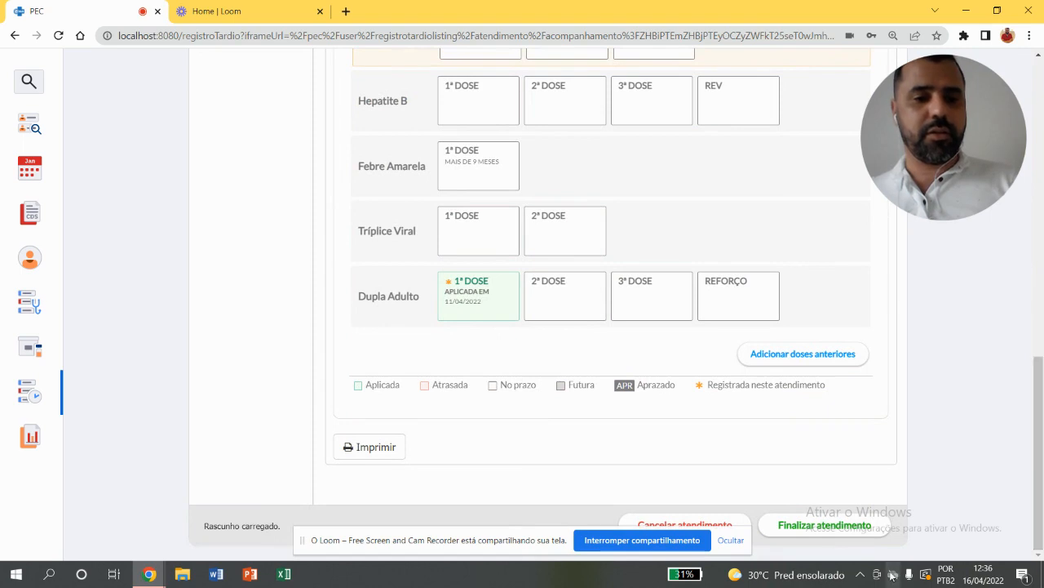
{"action": "left_click", "coordinate": [817, 528]}
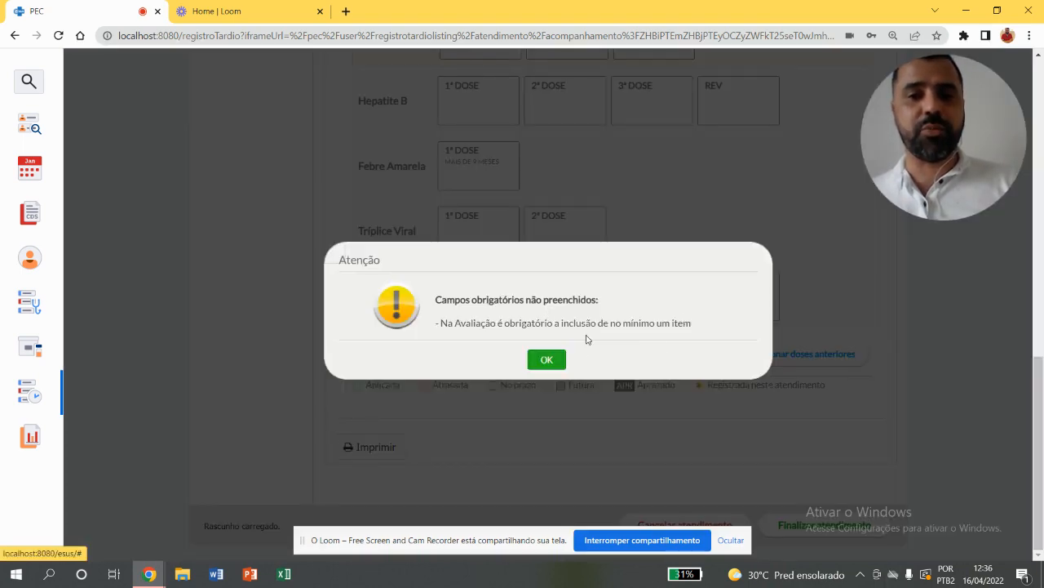
{"action": "left_click", "coordinate": [546, 360]}
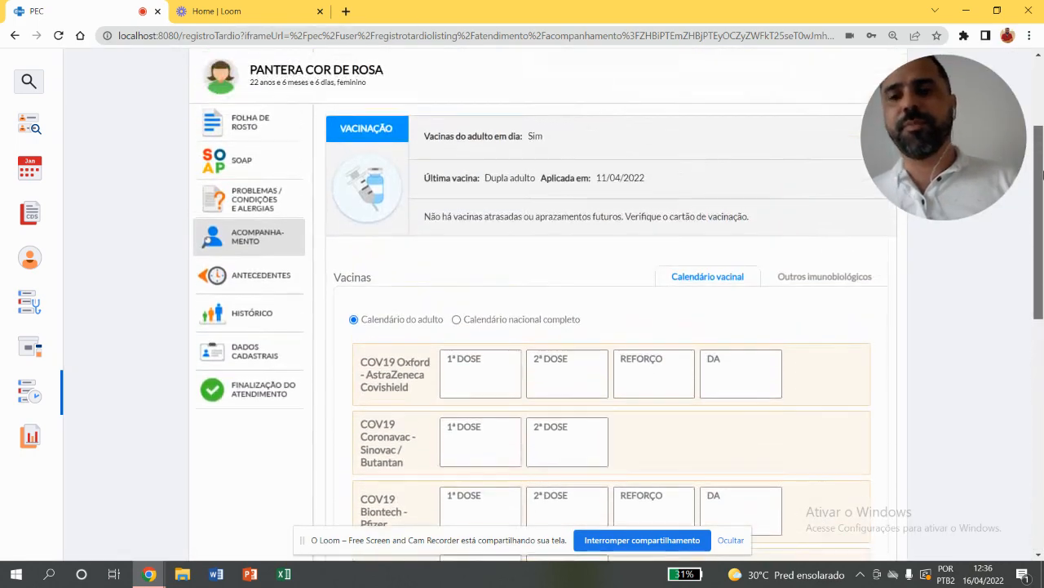
Open the citizen's SOAP record and enter "CAMPANHA DE IMUNIZAÇÃO" as the Subjetivo text
{"action": "left_click", "coordinate": [233, 159]}
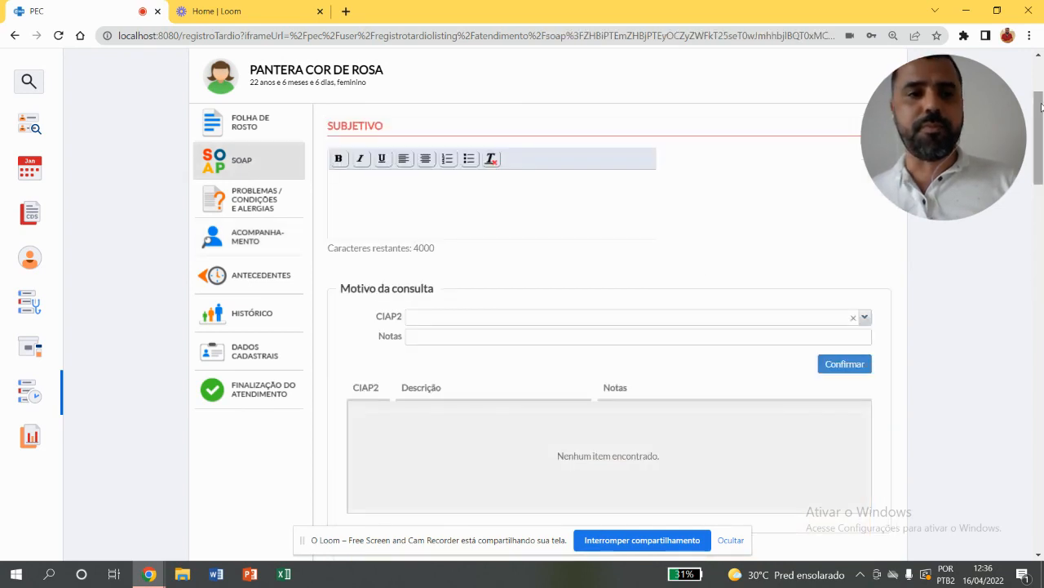
{"action": "scroll", "coordinate": [486, 105], "scroll_direction": "down", "scroll_amount": 1}
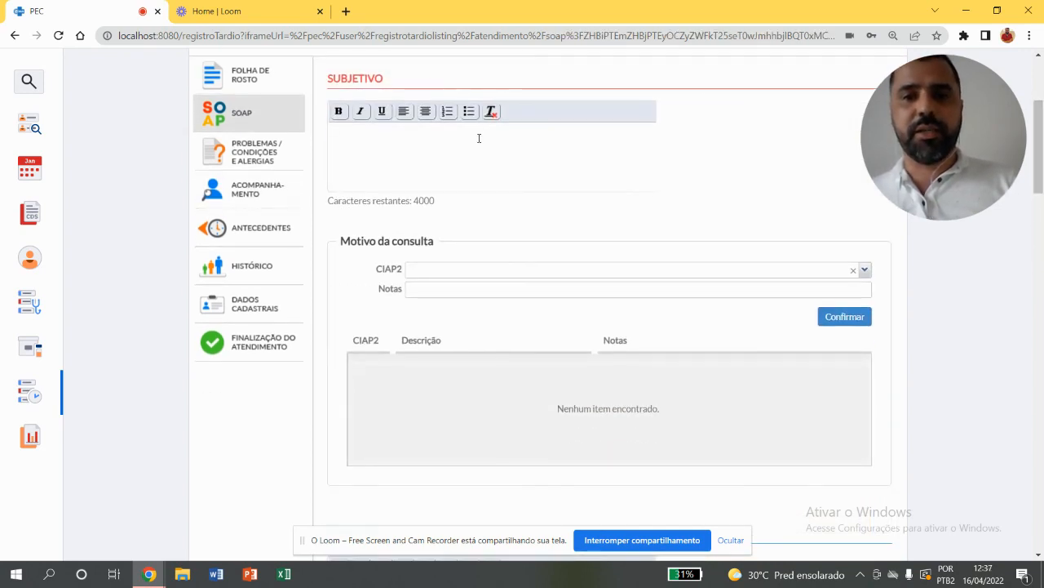
{"action": "type", "text": "CAMPANH"}
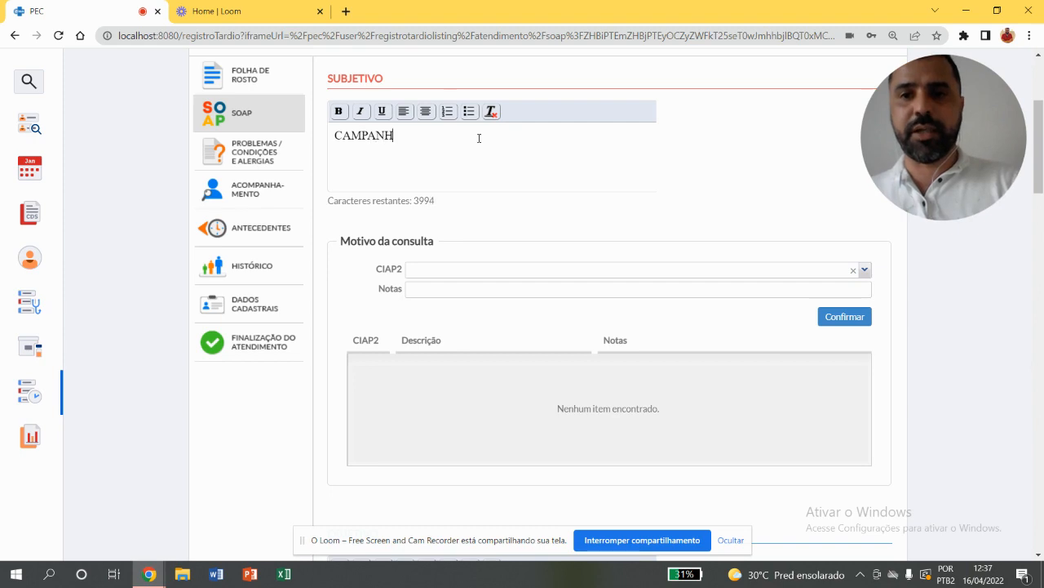
{"action": "type", "text": "A DE IMUNIZAÇÃO"}
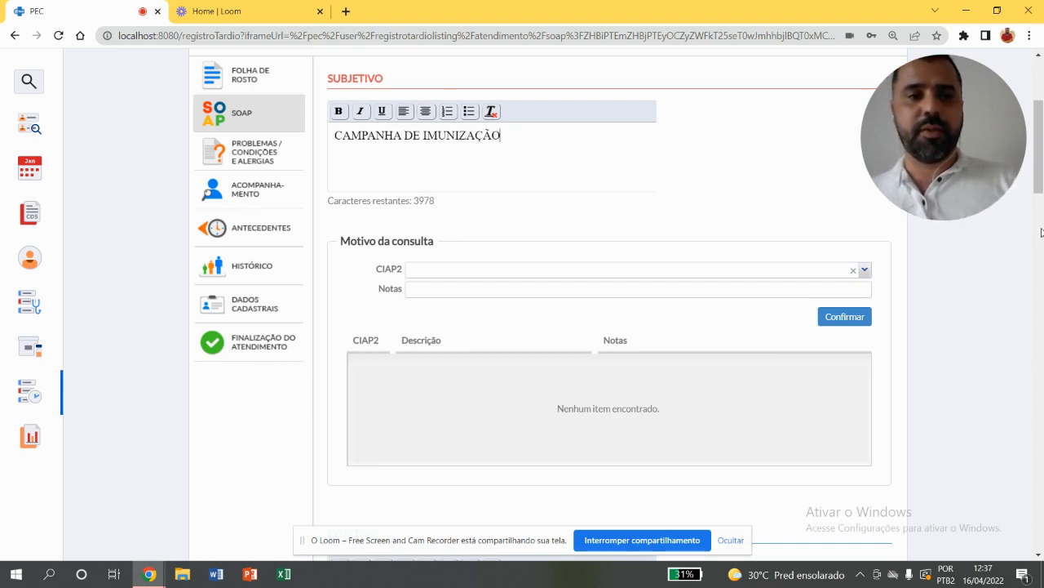
Add the procedure ADMINISTRAÇÃO DE IMUNODERIVADOS (ORAL E/OU PARENTERAL) to the clinical interventions and procedures in the Plano
{"action": "scroll", "coordinate": [1040, 245], "scroll_direction": "down", "scroll_amount": 6}
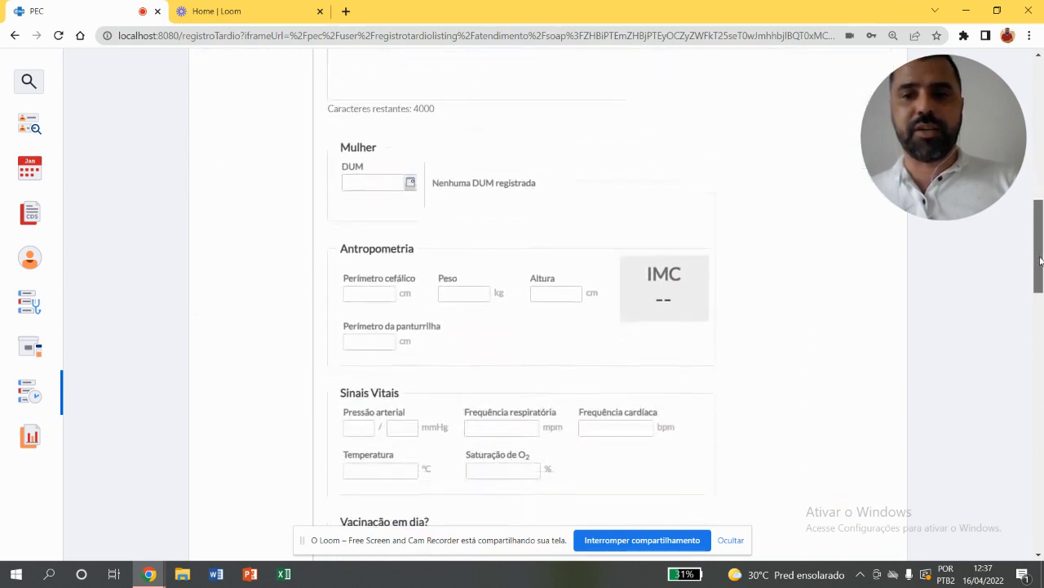
{"action": "left_click_drag", "start_coordinate": [1041, 261], "coordinate": [1041, 497]}
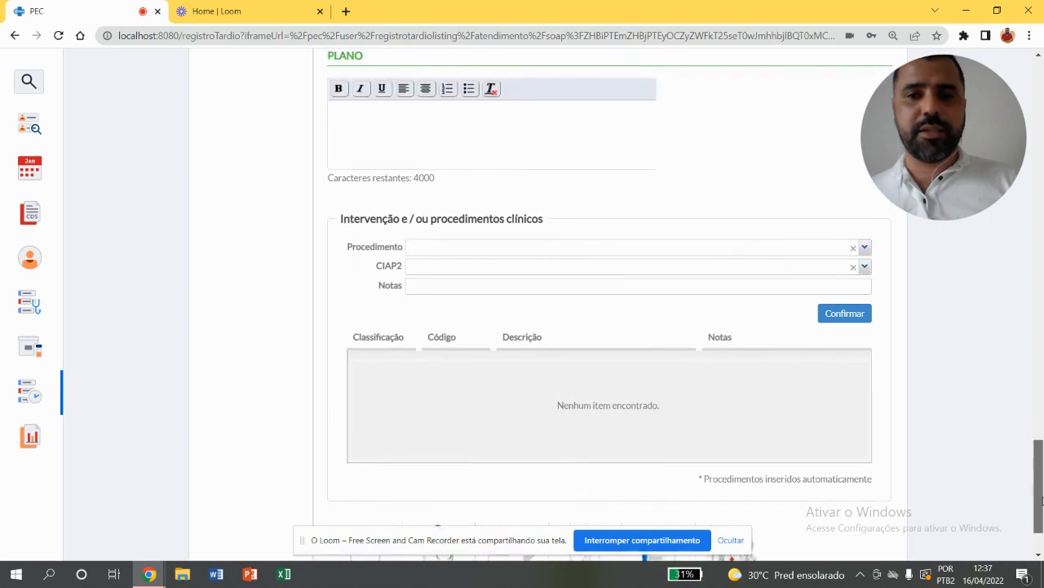
{"action": "left_click", "coordinate": [444, 246]}
{"action": "type", "text": "ADMINISTR"}
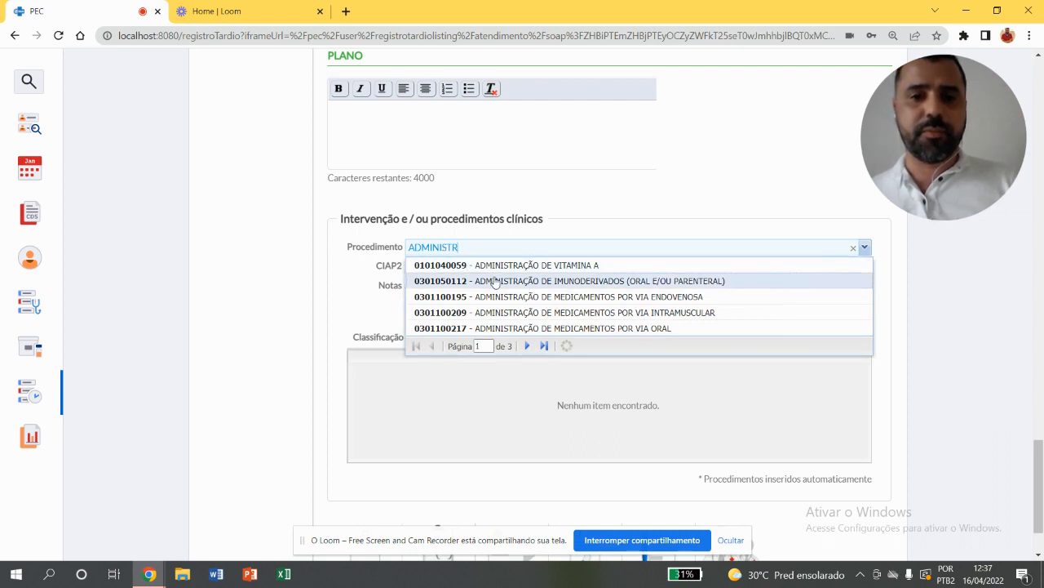
{"action": "left_click", "coordinate": [495, 281]}
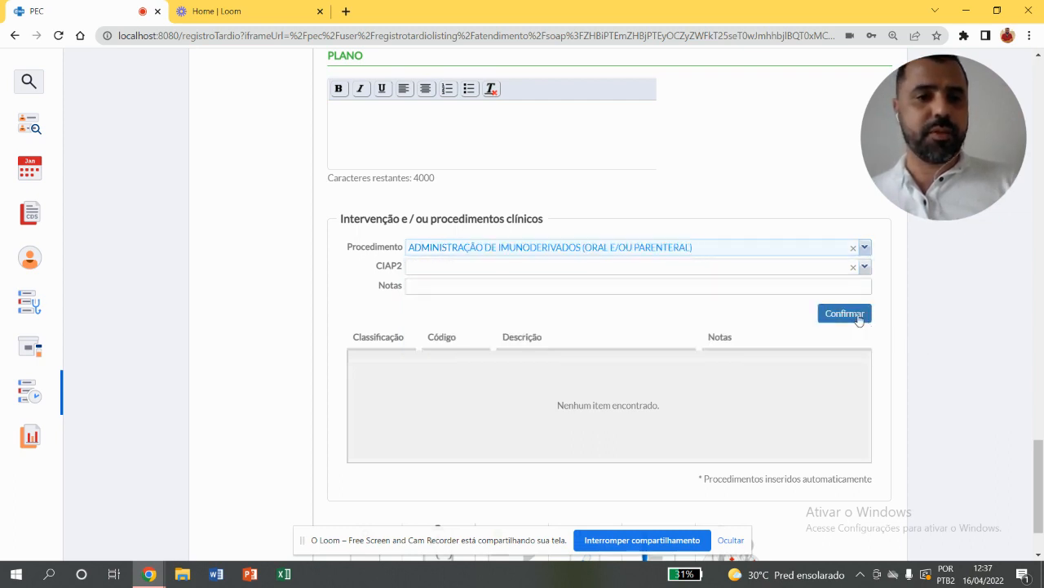
{"action": "left_click", "coordinate": [857, 315]}
Try to finalize the attendance from the SOAP record with the Avaliação still empty
{"action": "left_click_drag", "start_coordinate": [1040, 464], "coordinate": [1041, 497]}
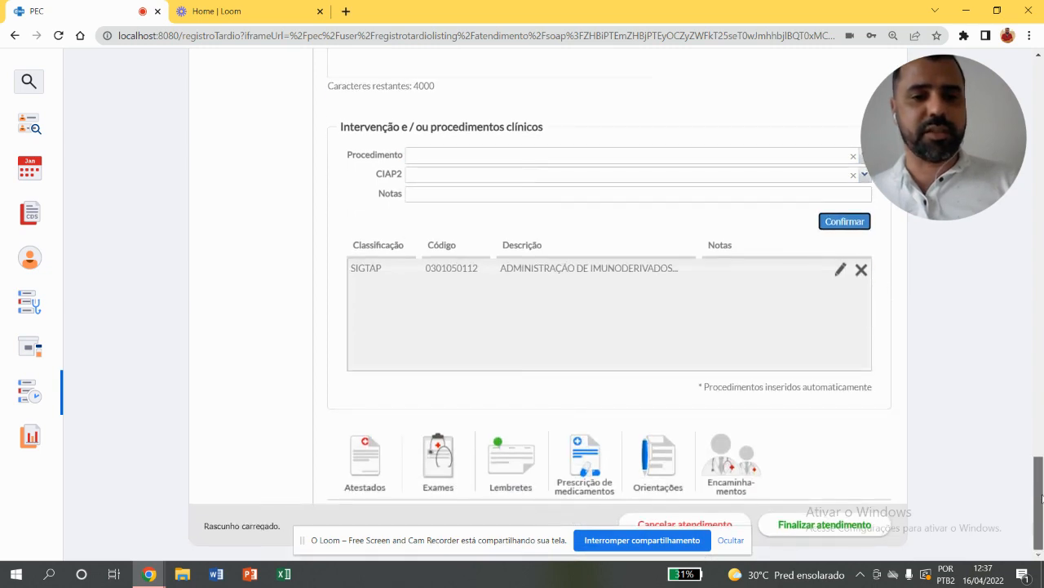
{"action": "left_click", "coordinate": [854, 525]}
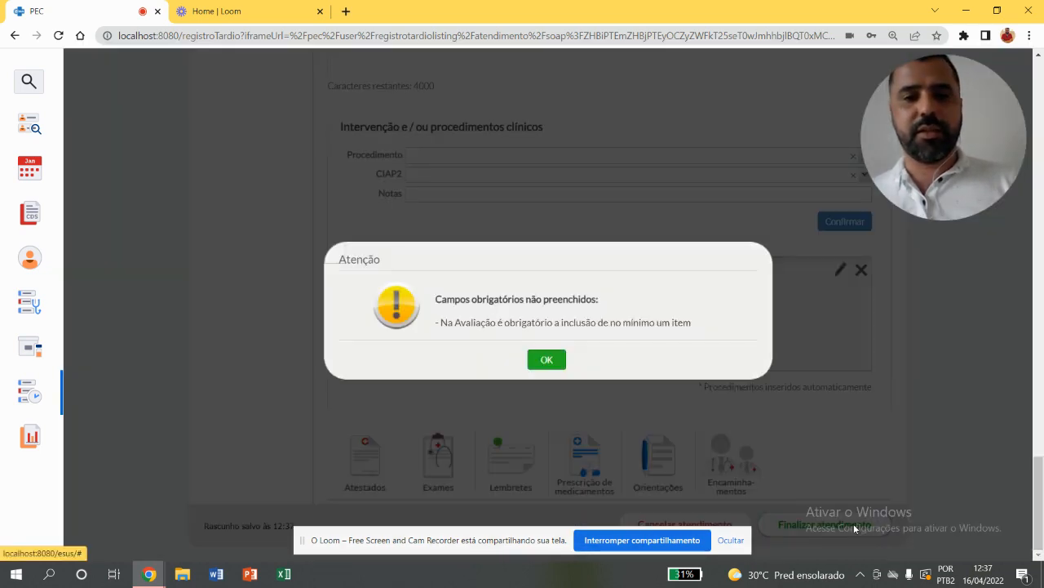
{"action": "left_click", "coordinate": [548, 360]}
Add CIAP2 code A98, MEDICINA PREVENTIVA/MANUTENÇÃO DA SAÚDE, as the detected problem or condition in the Avaliação
{"action": "scroll", "coordinate": [1043, 396], "scroll_direction": "up", "scroll_amount": 6}
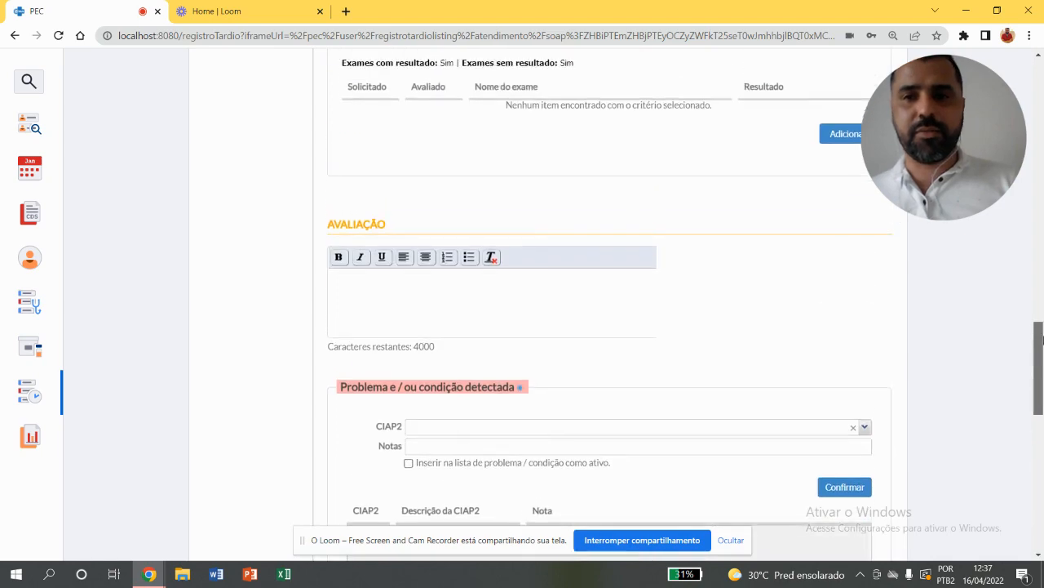
{"action": "scroll", "coordinate": [1041, 398], "scroll_direction": "down", "scroll_amount": 4}
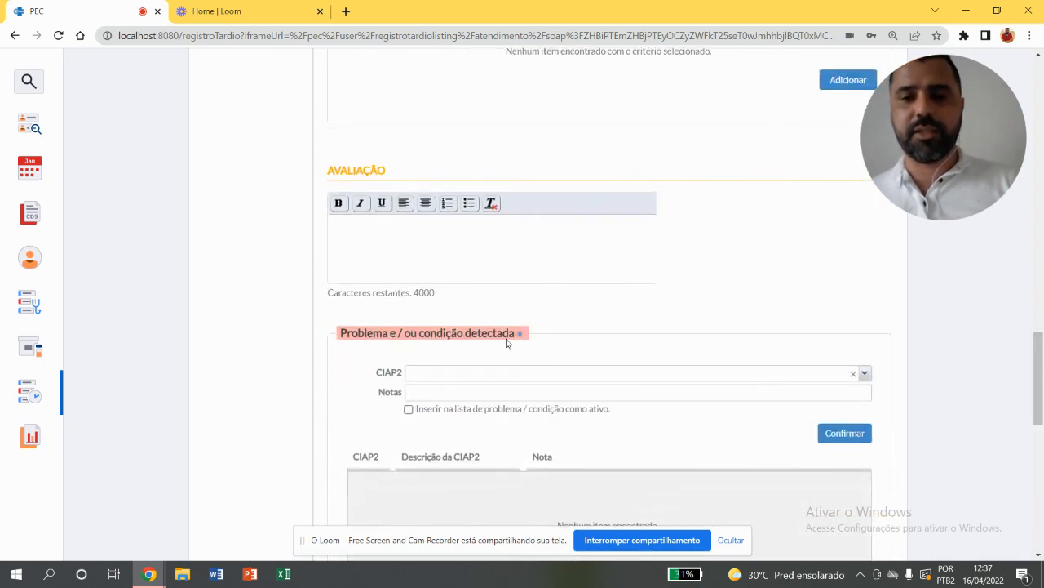
{"action": "left_click", "coordinate": [499, 377]}
{"action": "type", "text": "A98"}
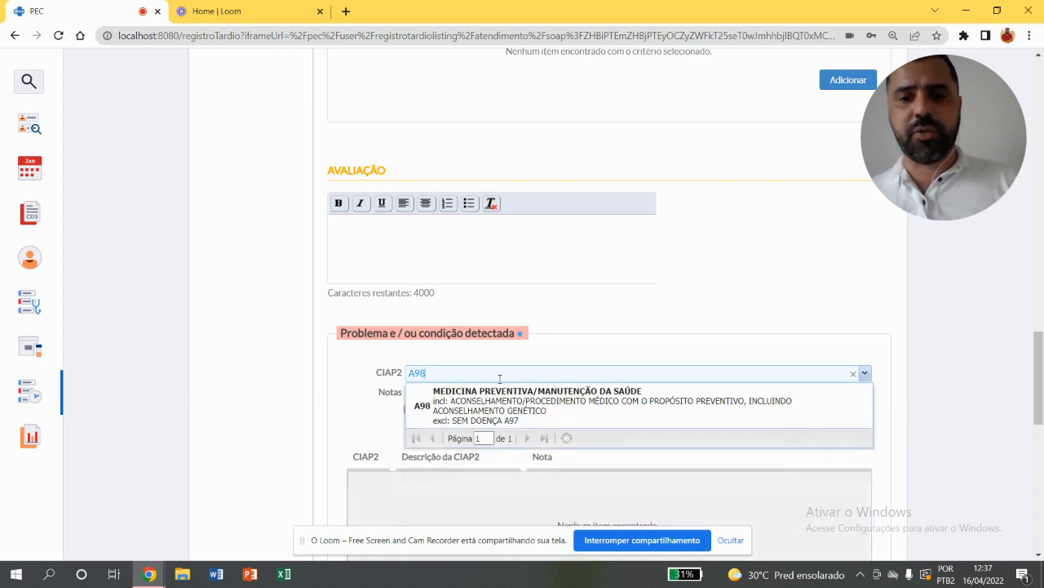
{"action": "left_click", "coordinate": [526, 396]}
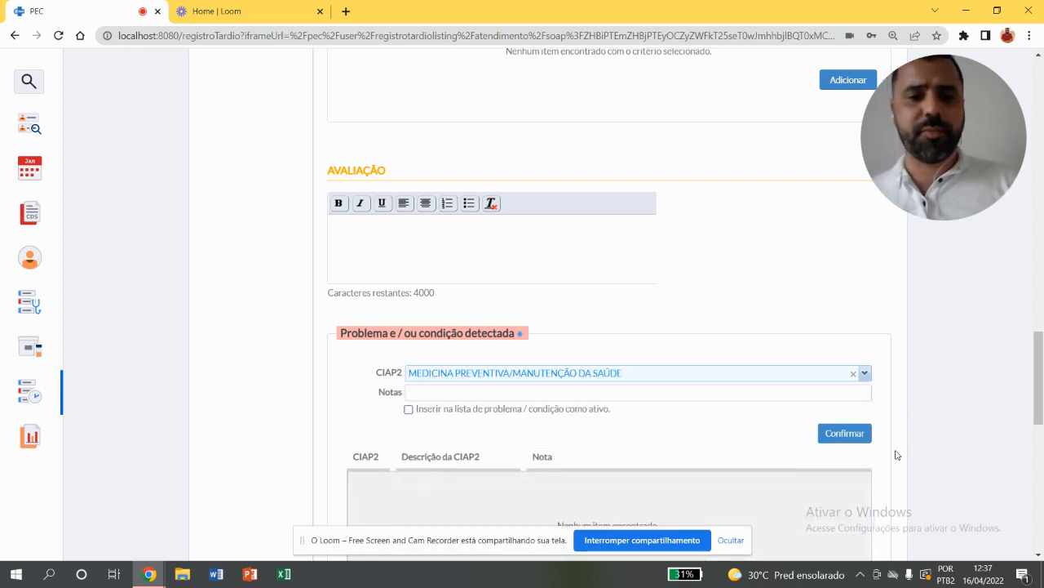
{"action": "left_click", "coordinate": [866, 433]}
Finalize the attendance with the conduct Alta do episódio and decline printing it
{"action": "left_click_drag", "start_coordinate": [1041, 362], "coordinate": [1042, 506]}
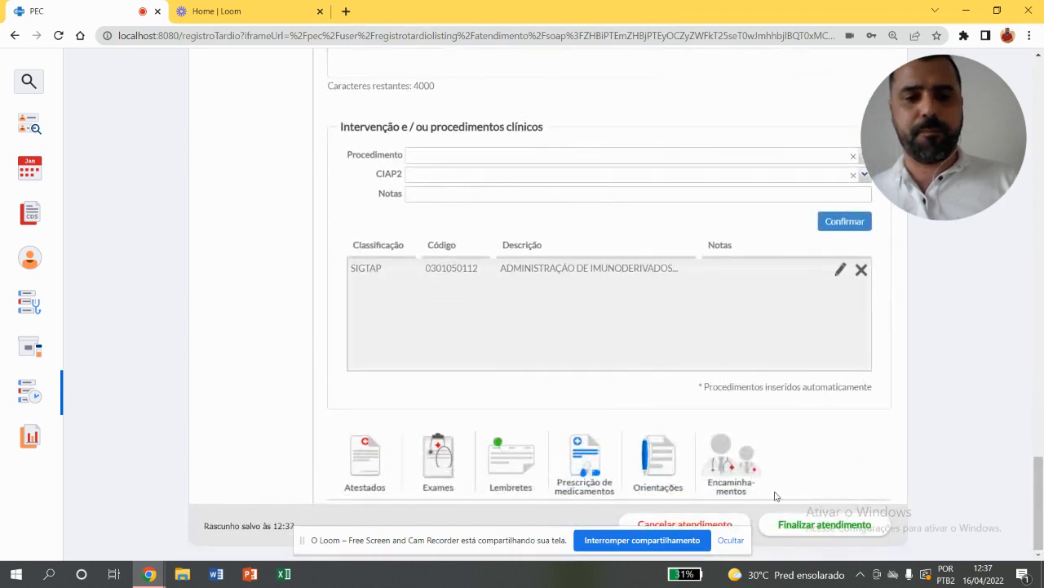
{"action": "left_click", "coordinate": [788, 524]}
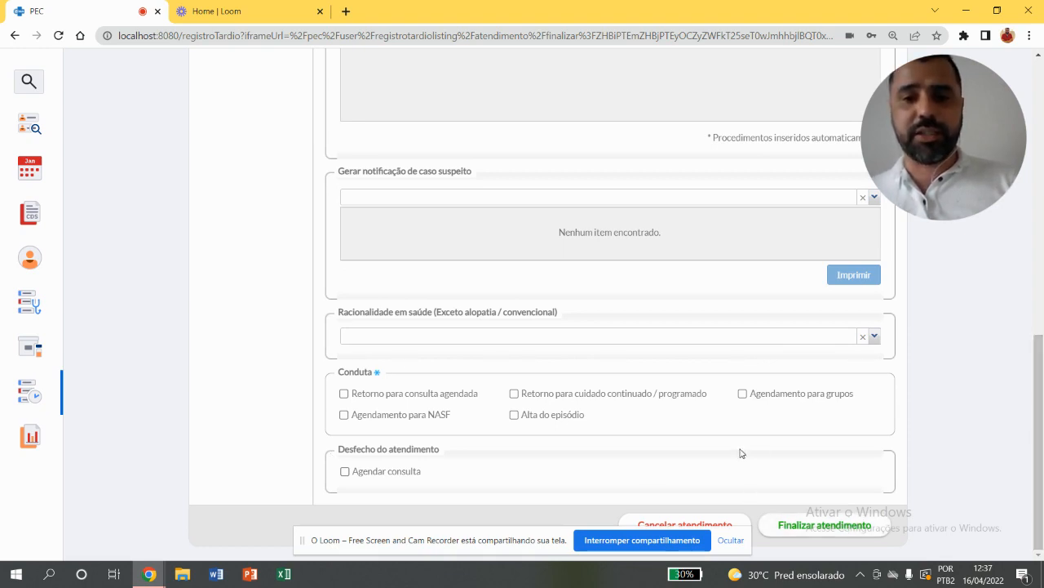
{"action": "left_click", "coordinate": [583, 415]}
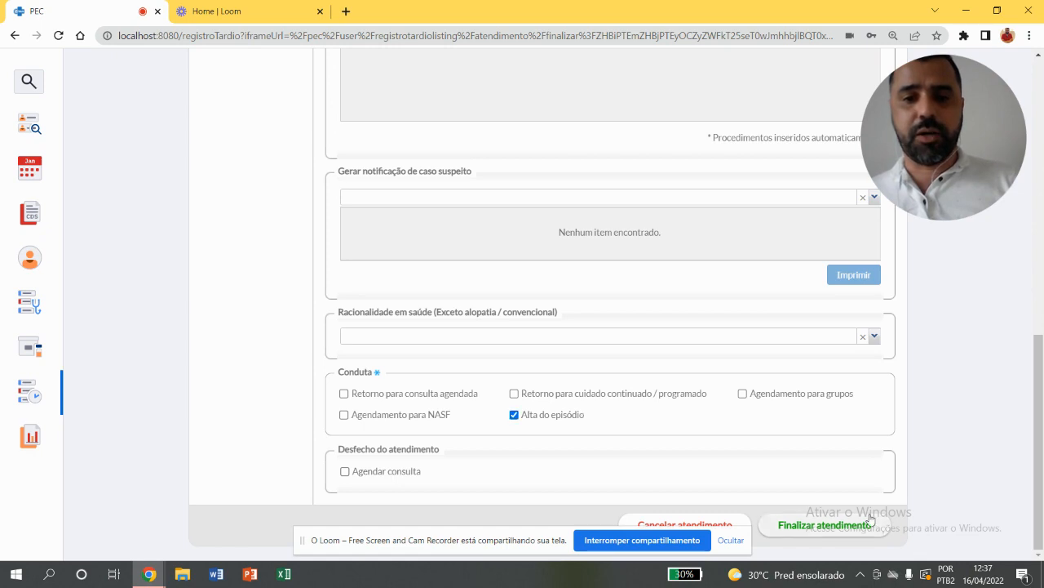
{"action": "left_click", "coordinate": [839, 525]}
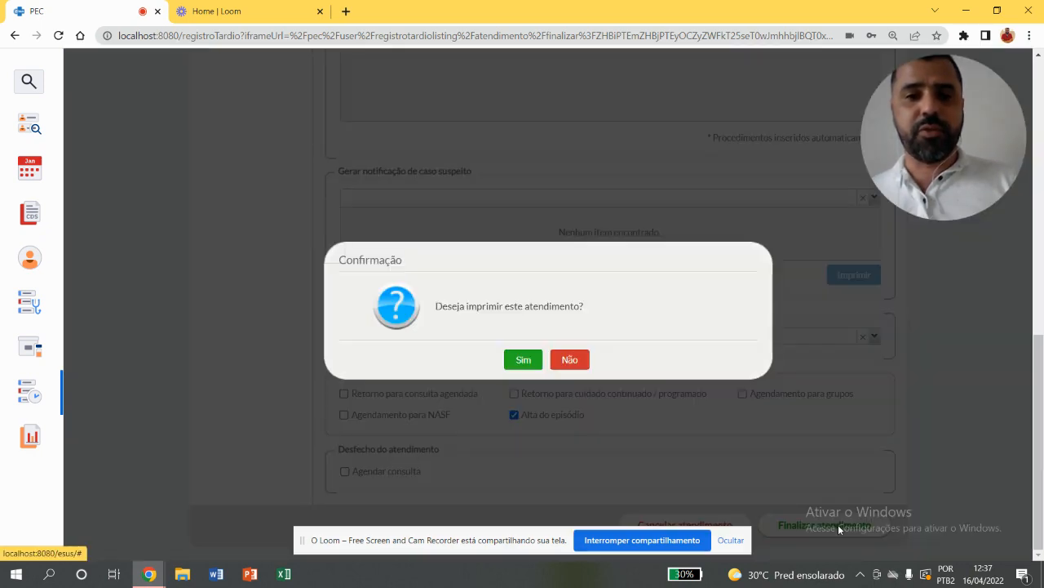
{"action": "left_click", "coordinate": [580, 362]}
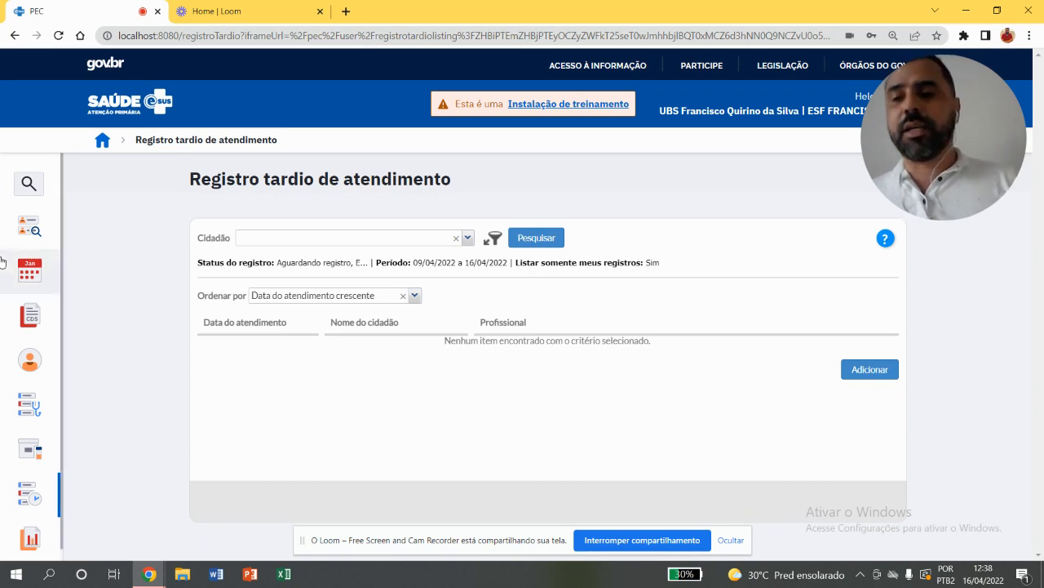
Open the managerial vaccination report (Relatório gerencial de vacinação)
{"action": "mouse_move", "coordinate": [29, 272]}
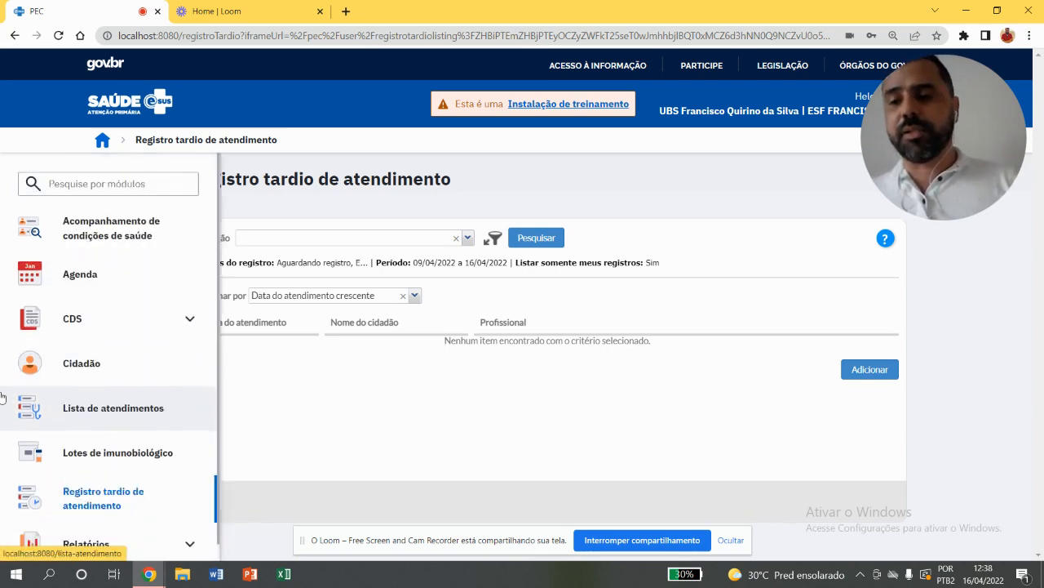
{"action": "left_click", "coordinate": [156, 540]}
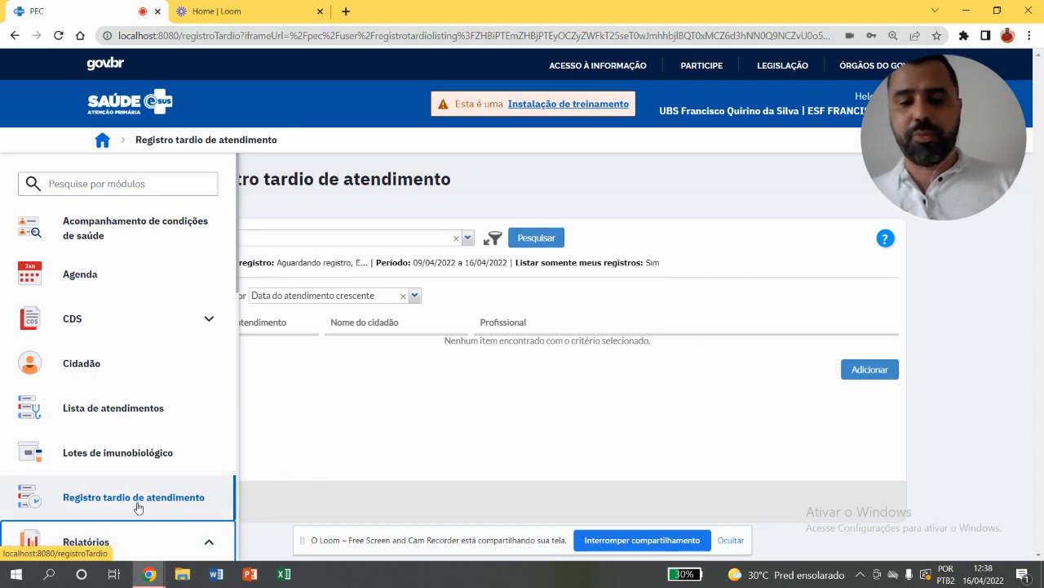
{"action": "key", "text": "Tab"}
{"action": "key", "text": "Tab"}
{"action": "key", "text": "Tab"}
{"action": "key", "text": "Tab"}
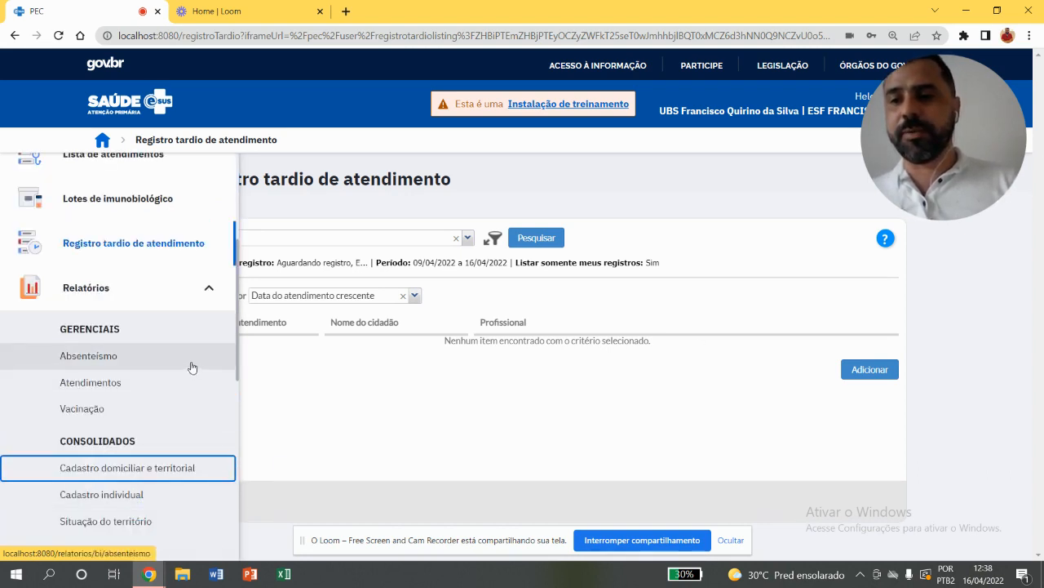
{"action": "left_click", "coordinate": [119, 409]}
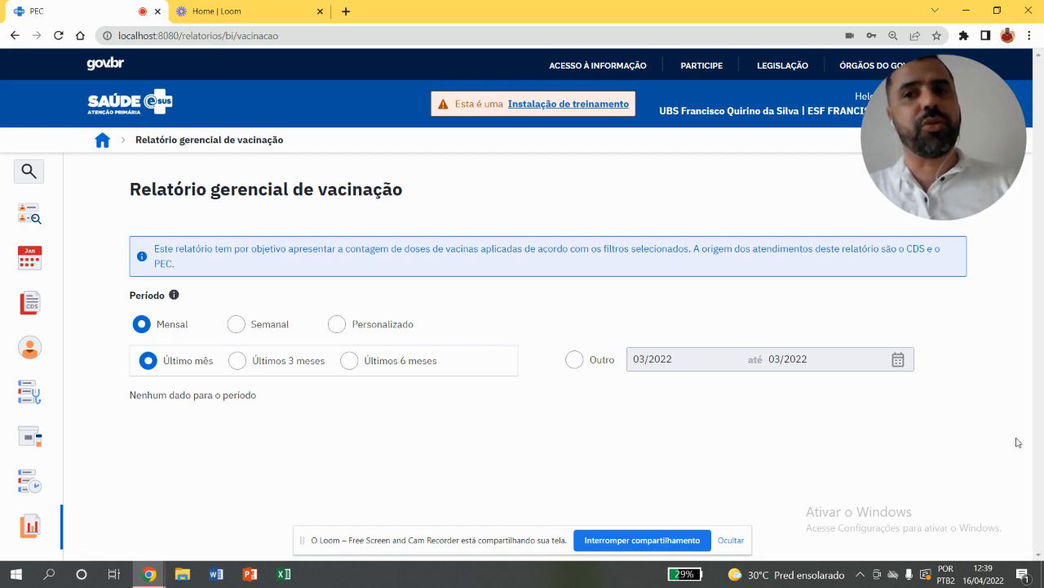
{"action": "mouse_move", "coordinate": [926, 176]}
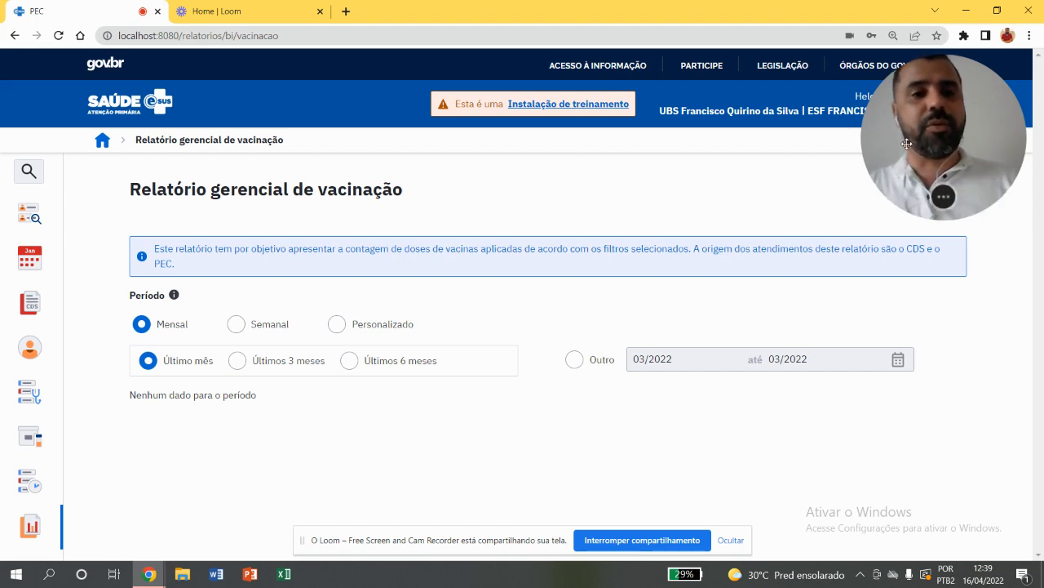
{"action": "left_click_drag", "start_coordinate": [907, 144], "coordinate": [756, 151]}
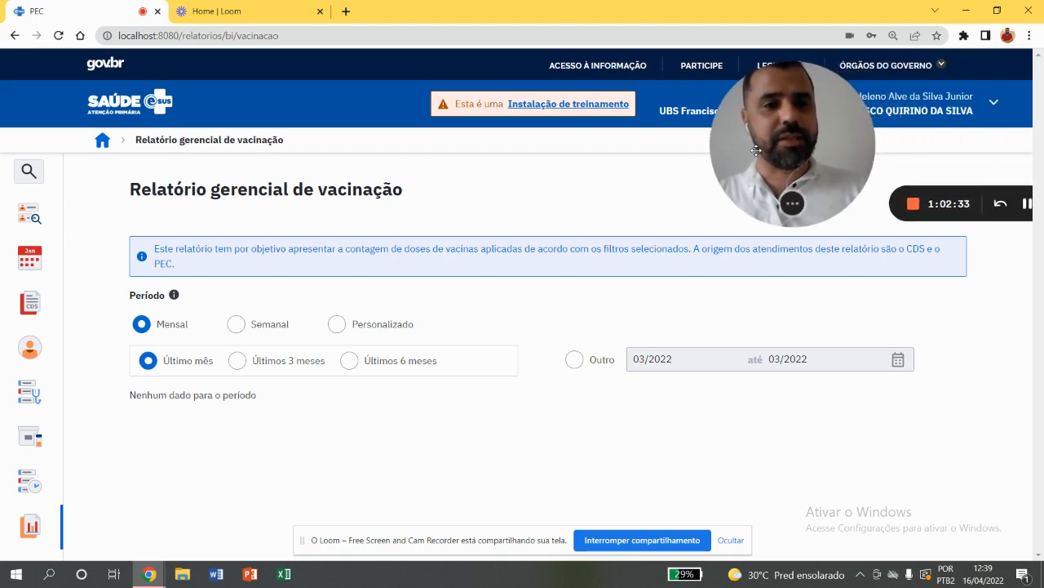